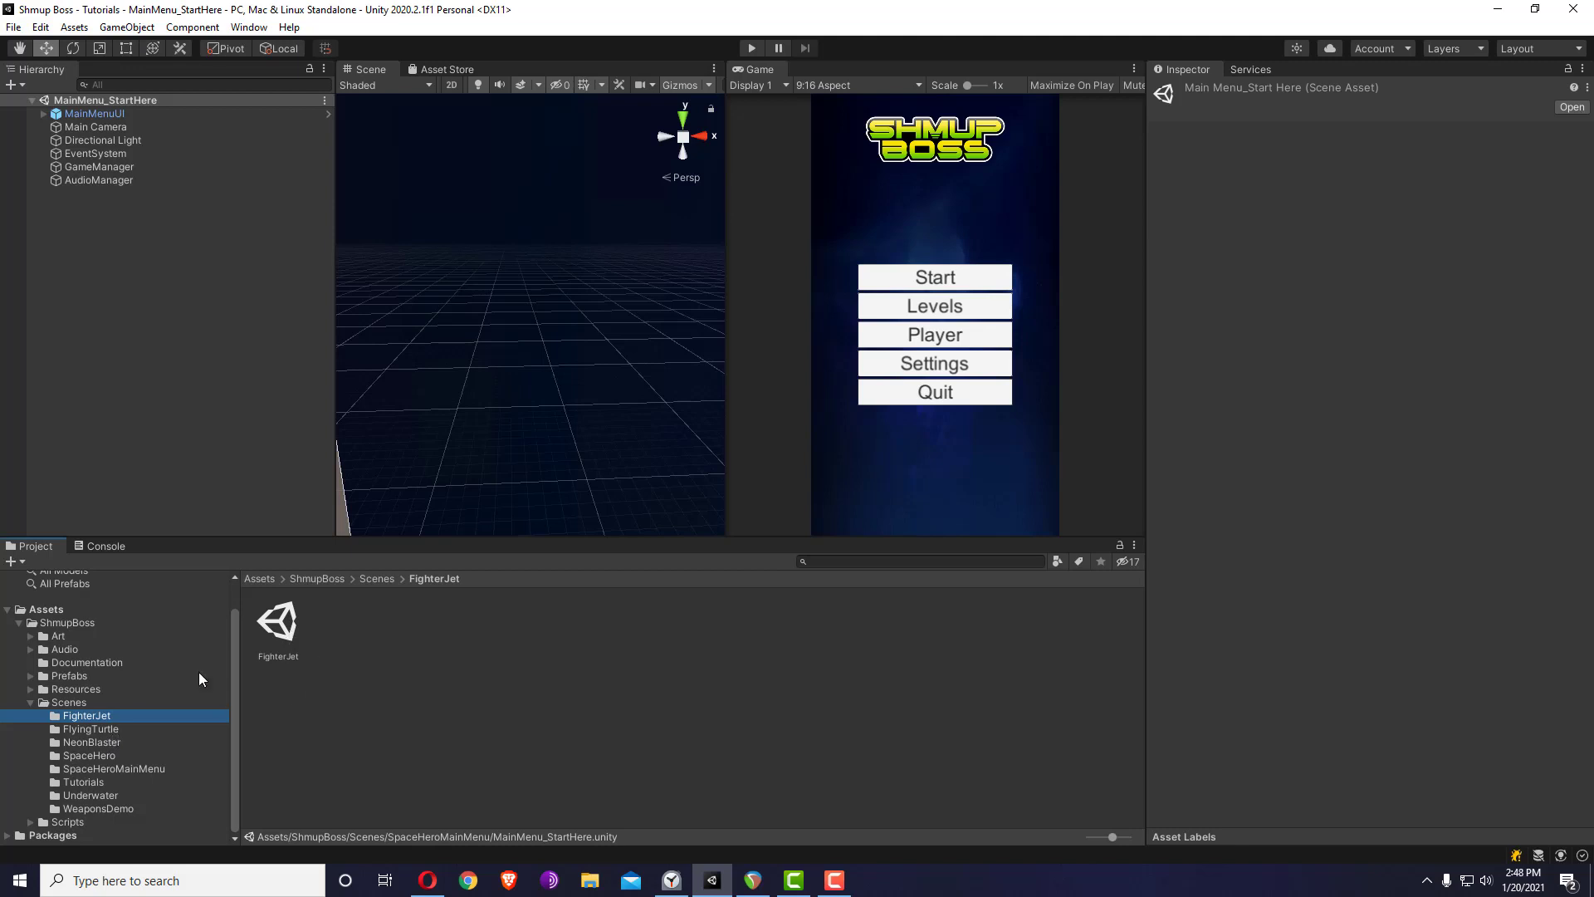
- Open the FighterJet scene from the project's Scenes/FighterJet folder
{"action": "left_click", "coordinate": [96, 769]}
{"action": "left_click", "coordinate": [96, 716]}
{"action": "left_click", "coordinate": [282, 626]}
{"action": "double_click", "coordinate": [282, 626]}
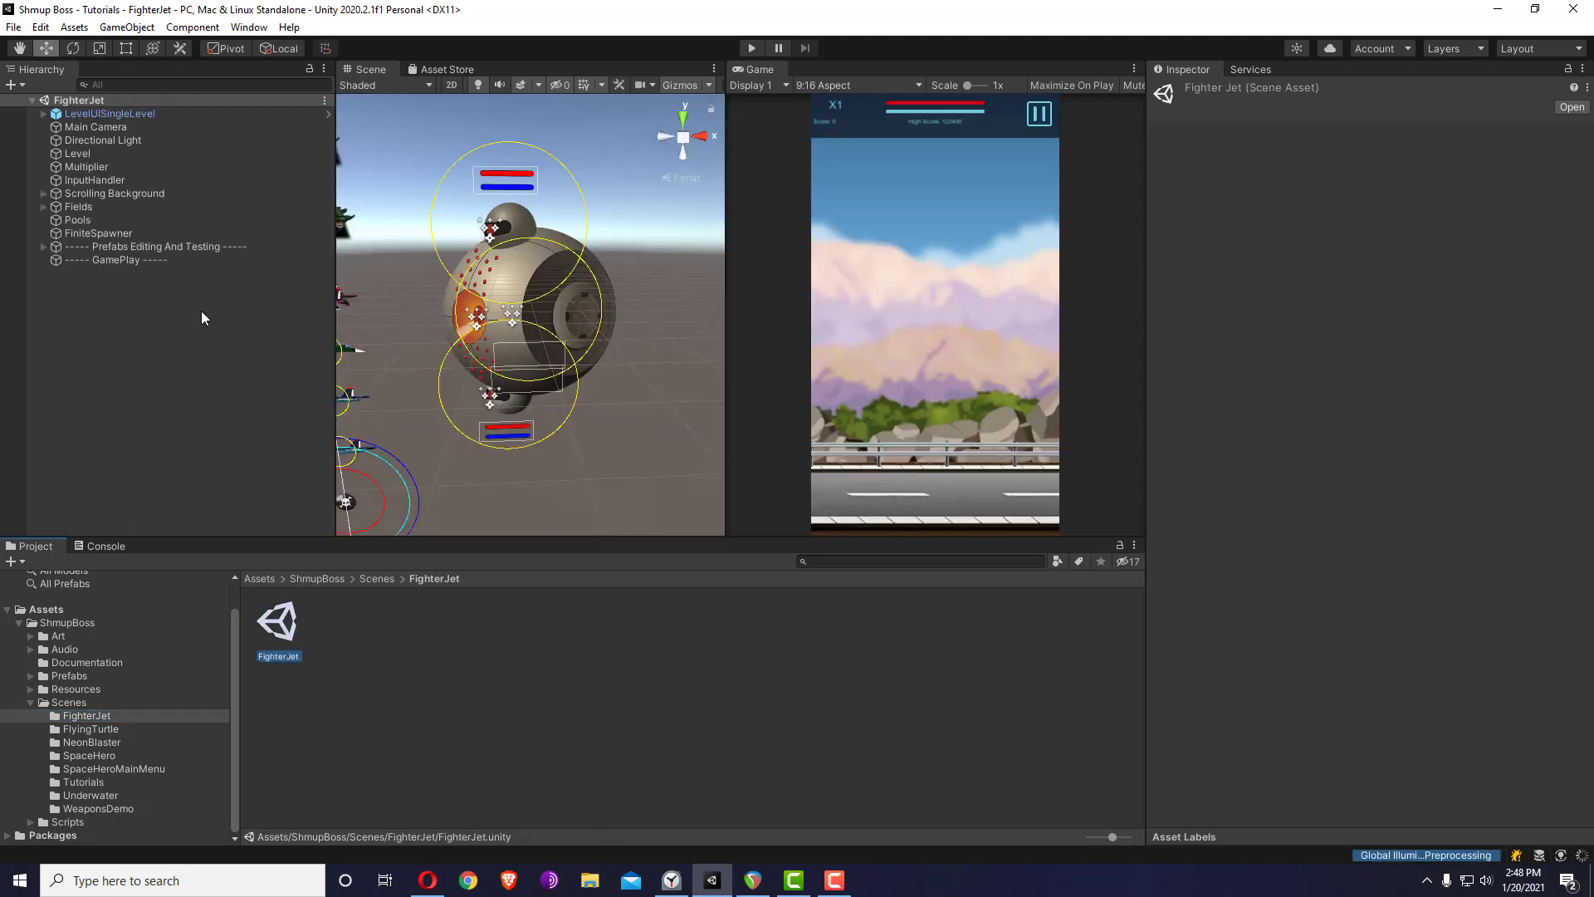
- Inspect the Multiplier's Difficulty Level Source options and the InputHandler's Input Method and Auto Fire options in the FighterJet scene
{"action": "left_click", "coordinate": [103, 166]}
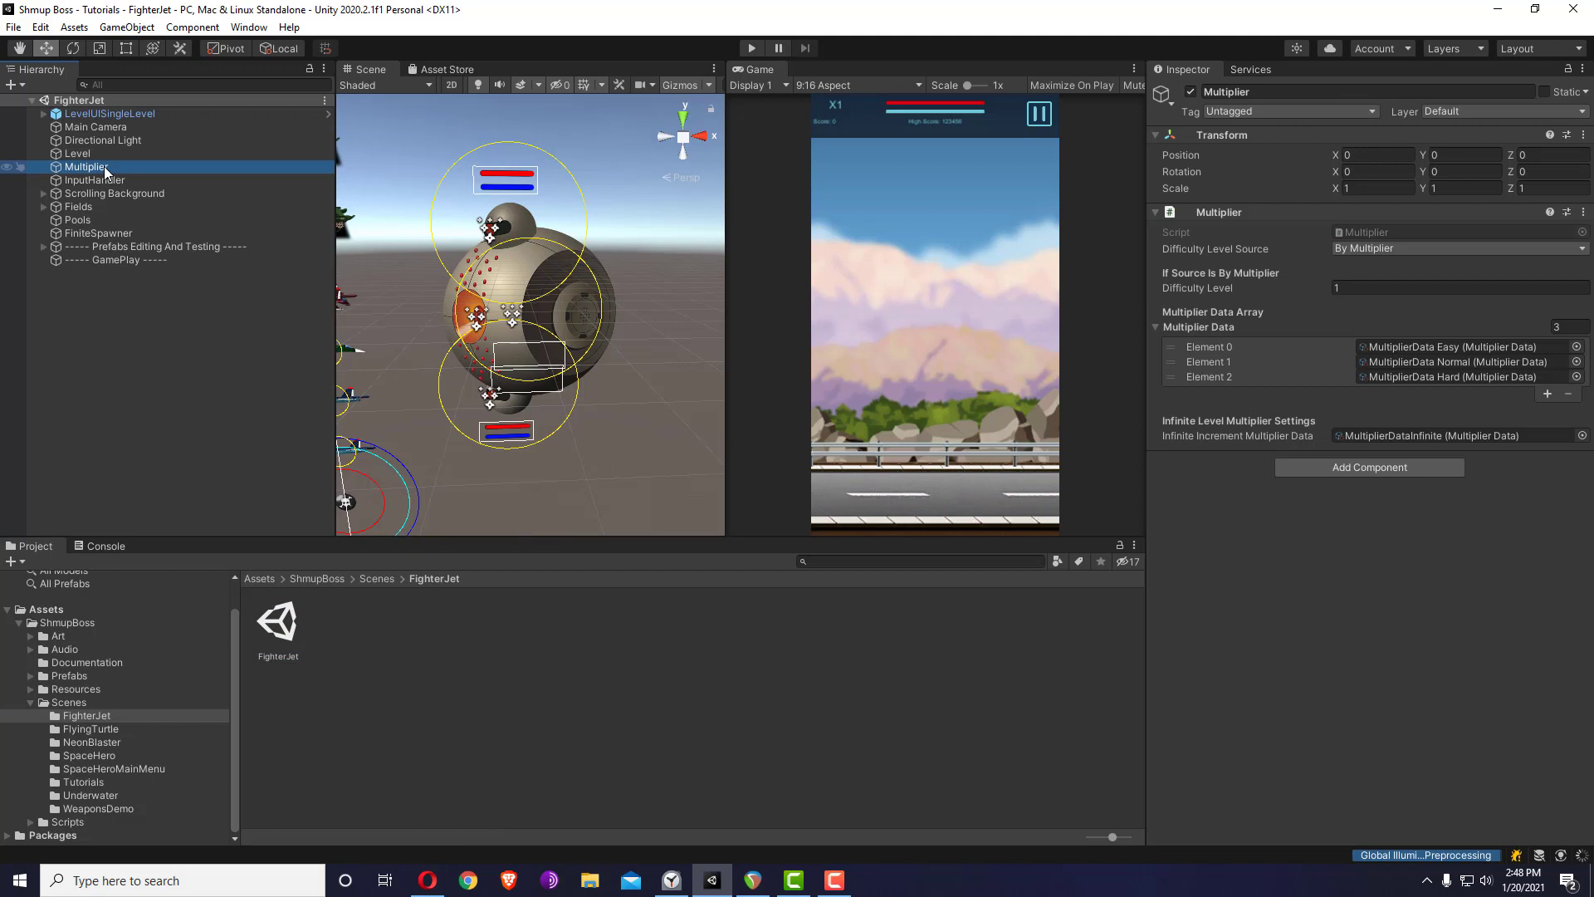
{"action": "left_click", "coordinate": [1375, 248]}
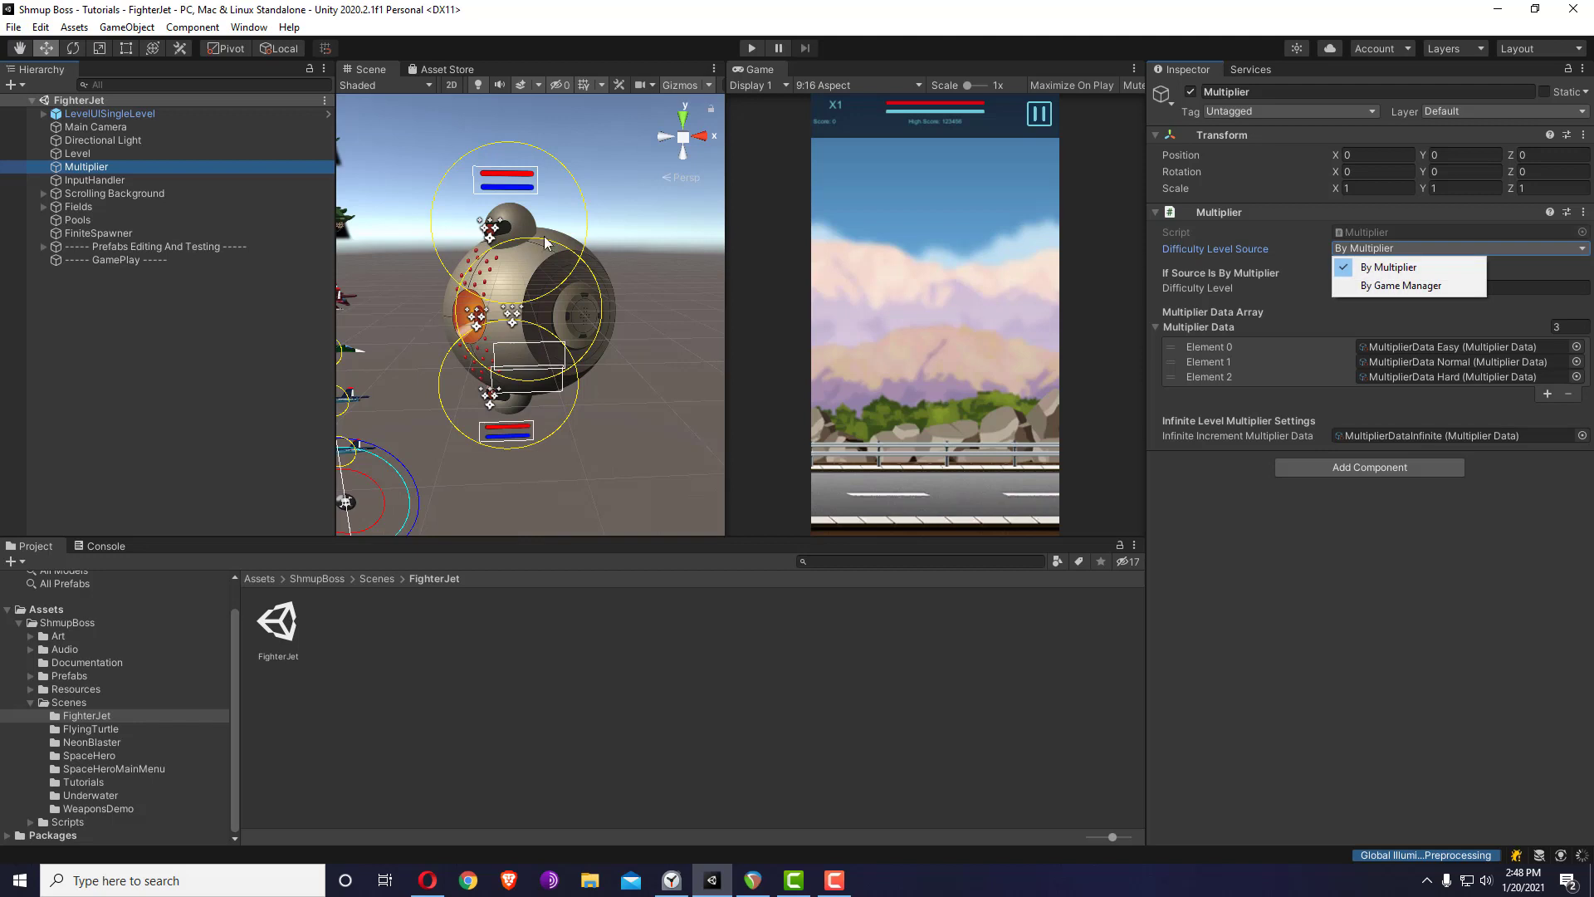
{"action": "left_click", "coordinate": [182, 183]}
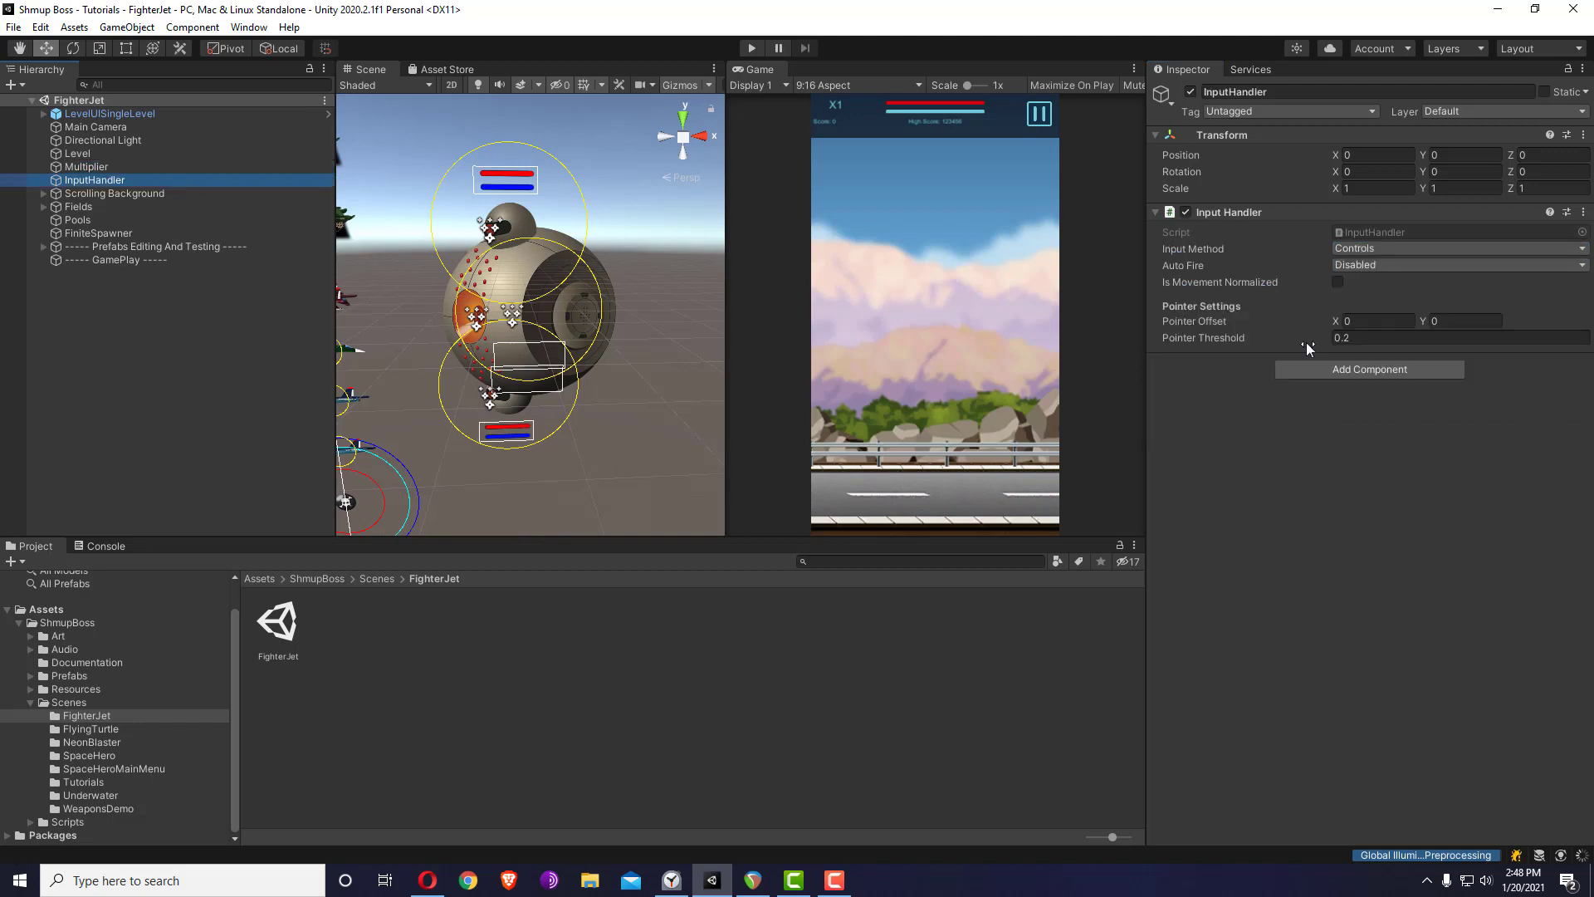
{"action": "left_click", "coordinate": [1378, 249]}
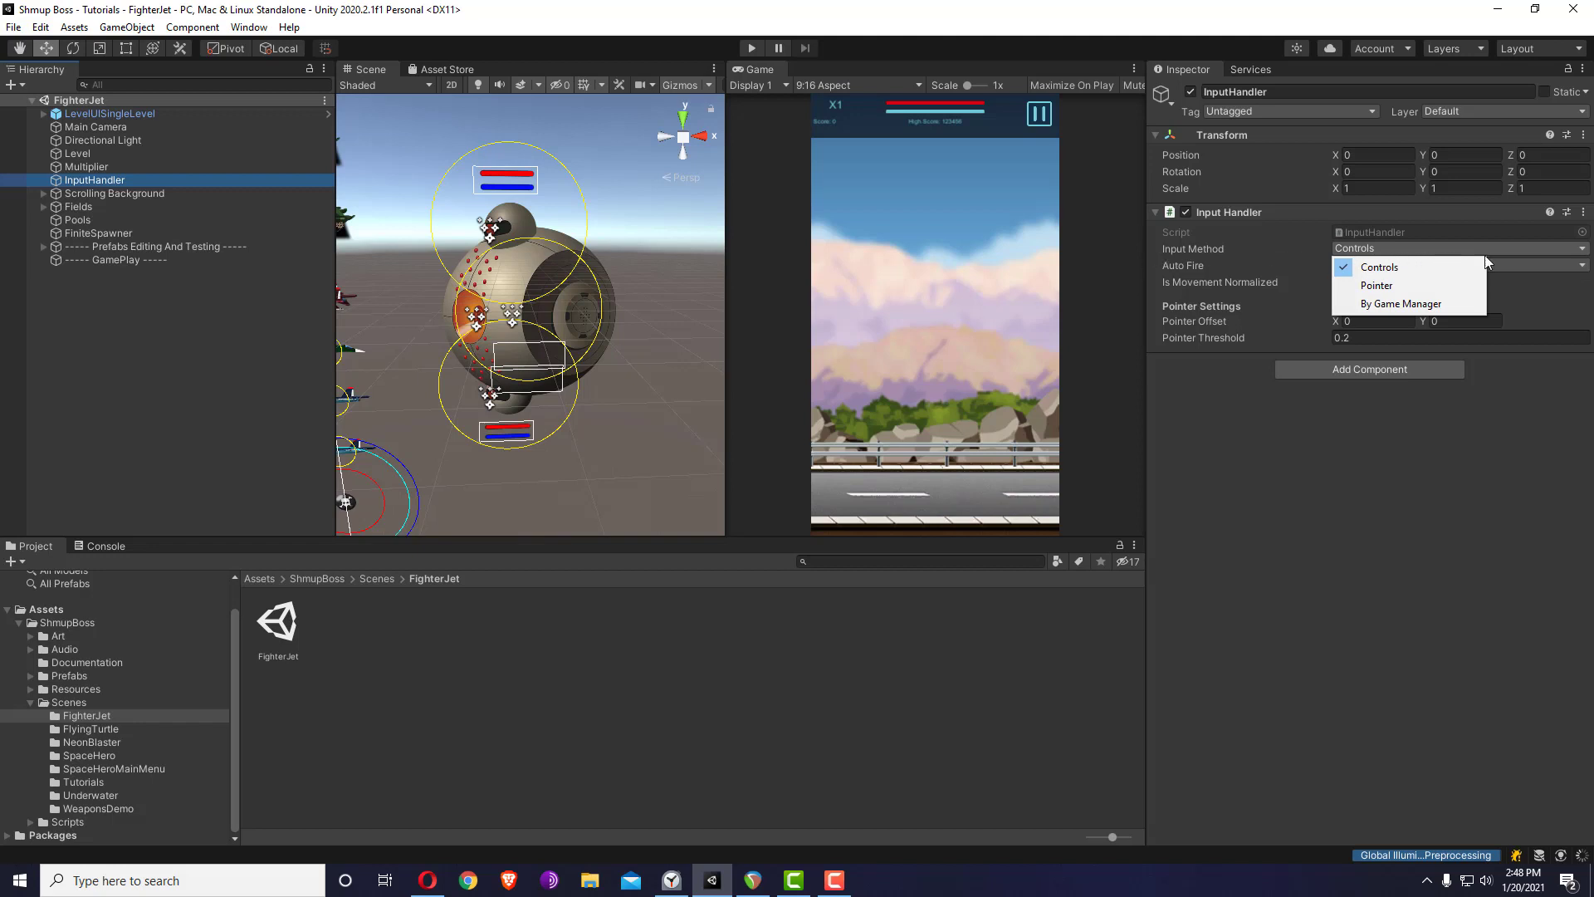
{"action": "left_click", "coordinate": [1395, 267]}
{"action": "left_click", "coordinate": [1399, 265]}
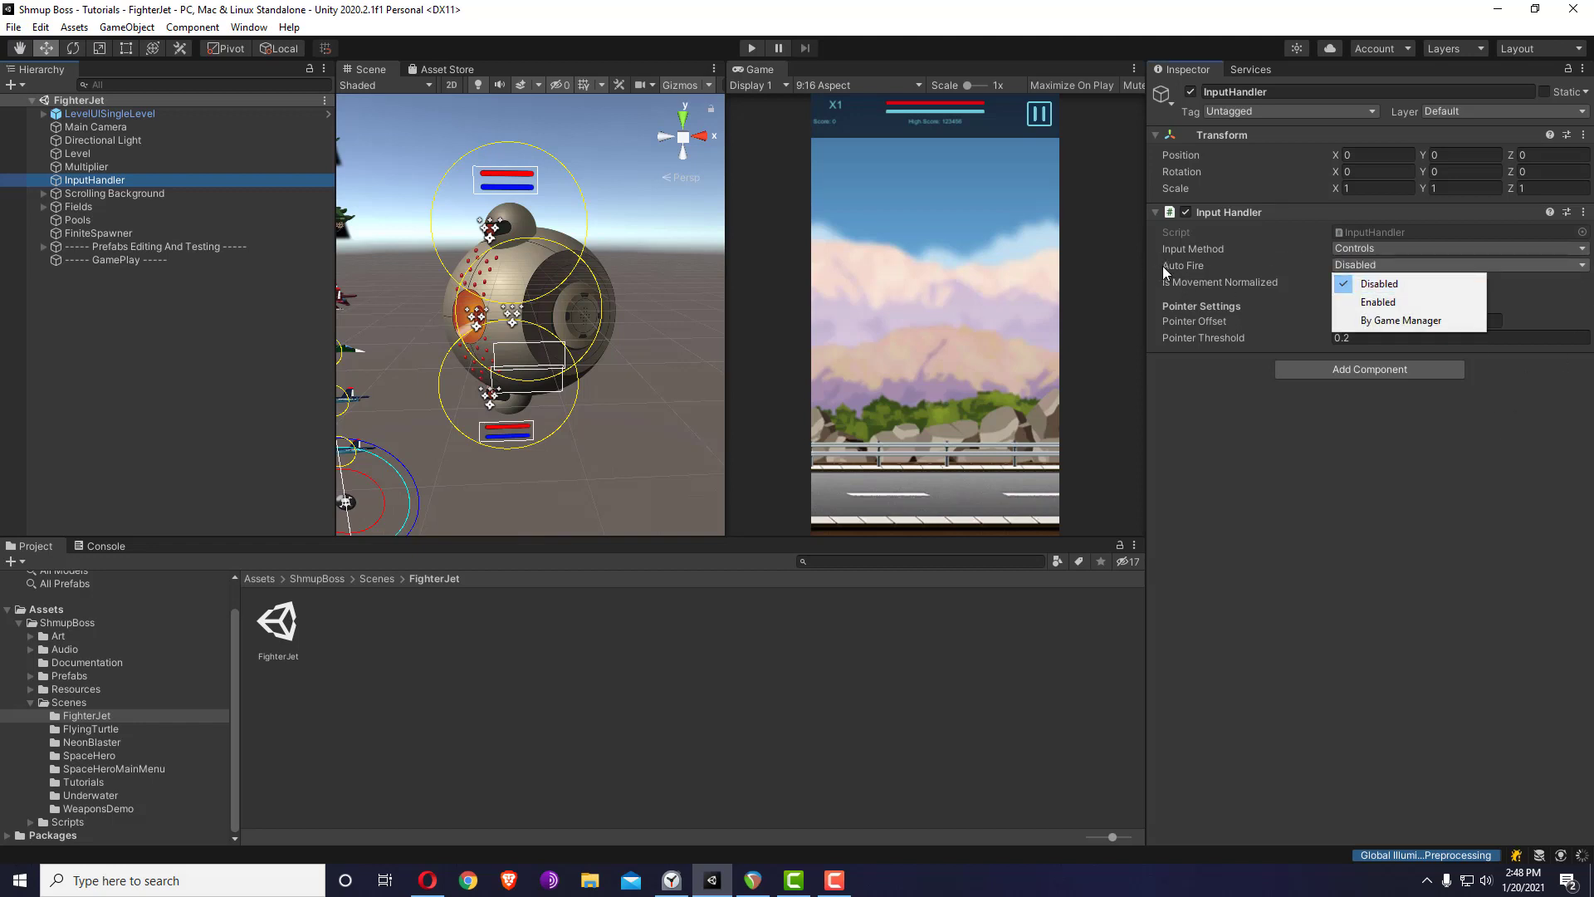
{"action": "left_click", "coordinate": [1379, 283]}
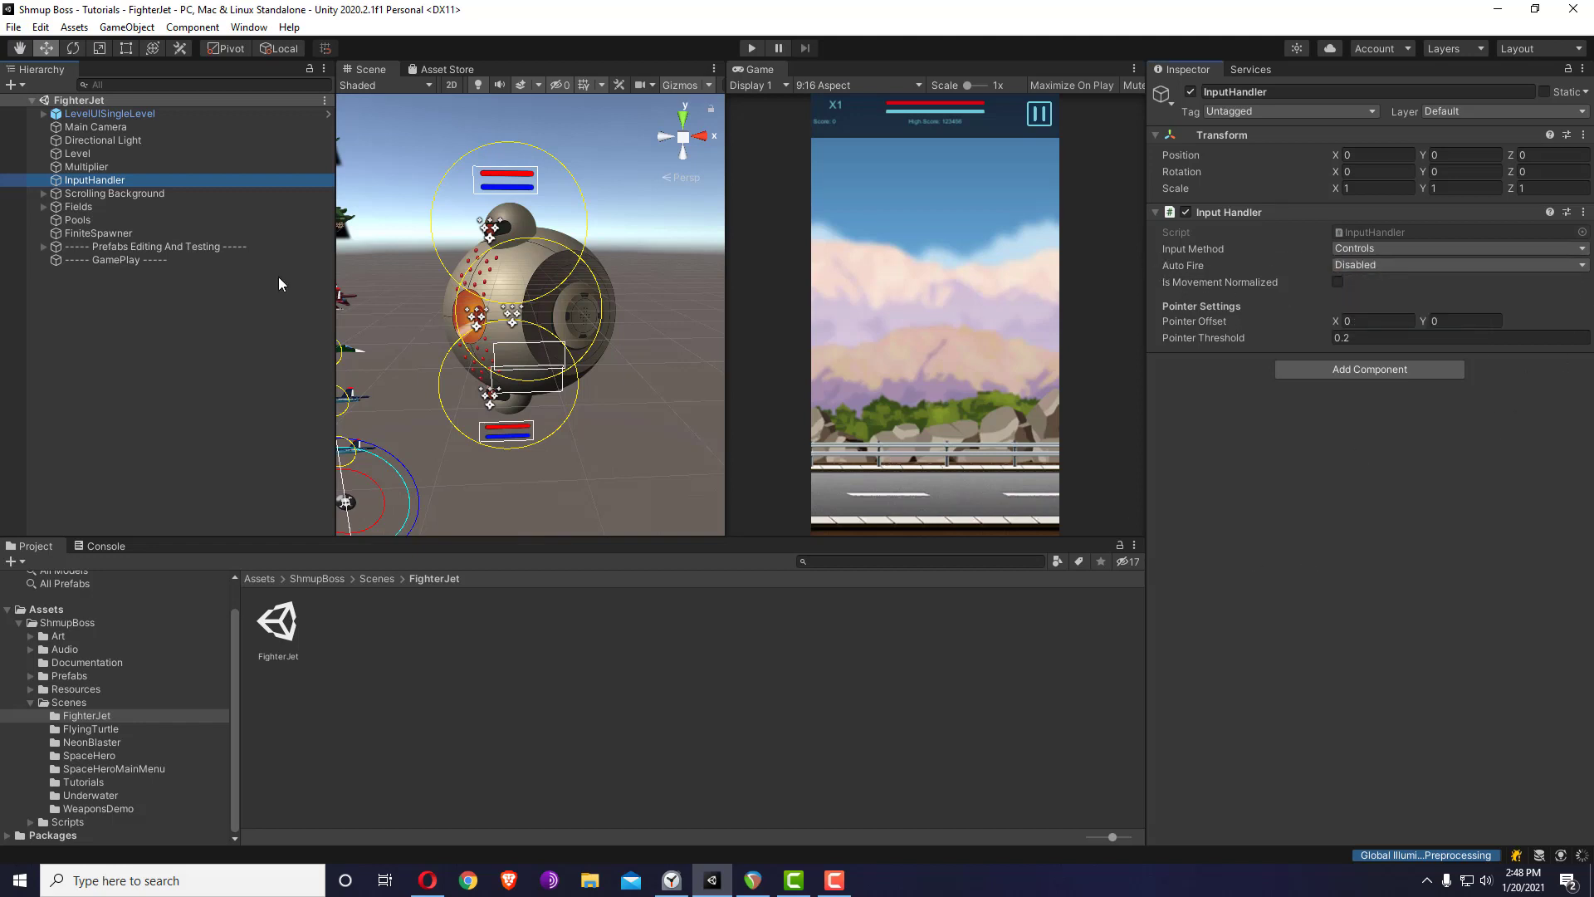
- Check the Level object's Player Source options and locate its assigned Player Comp prefab in the project
{"action": "left_click", "coordinate": [72, 154]}
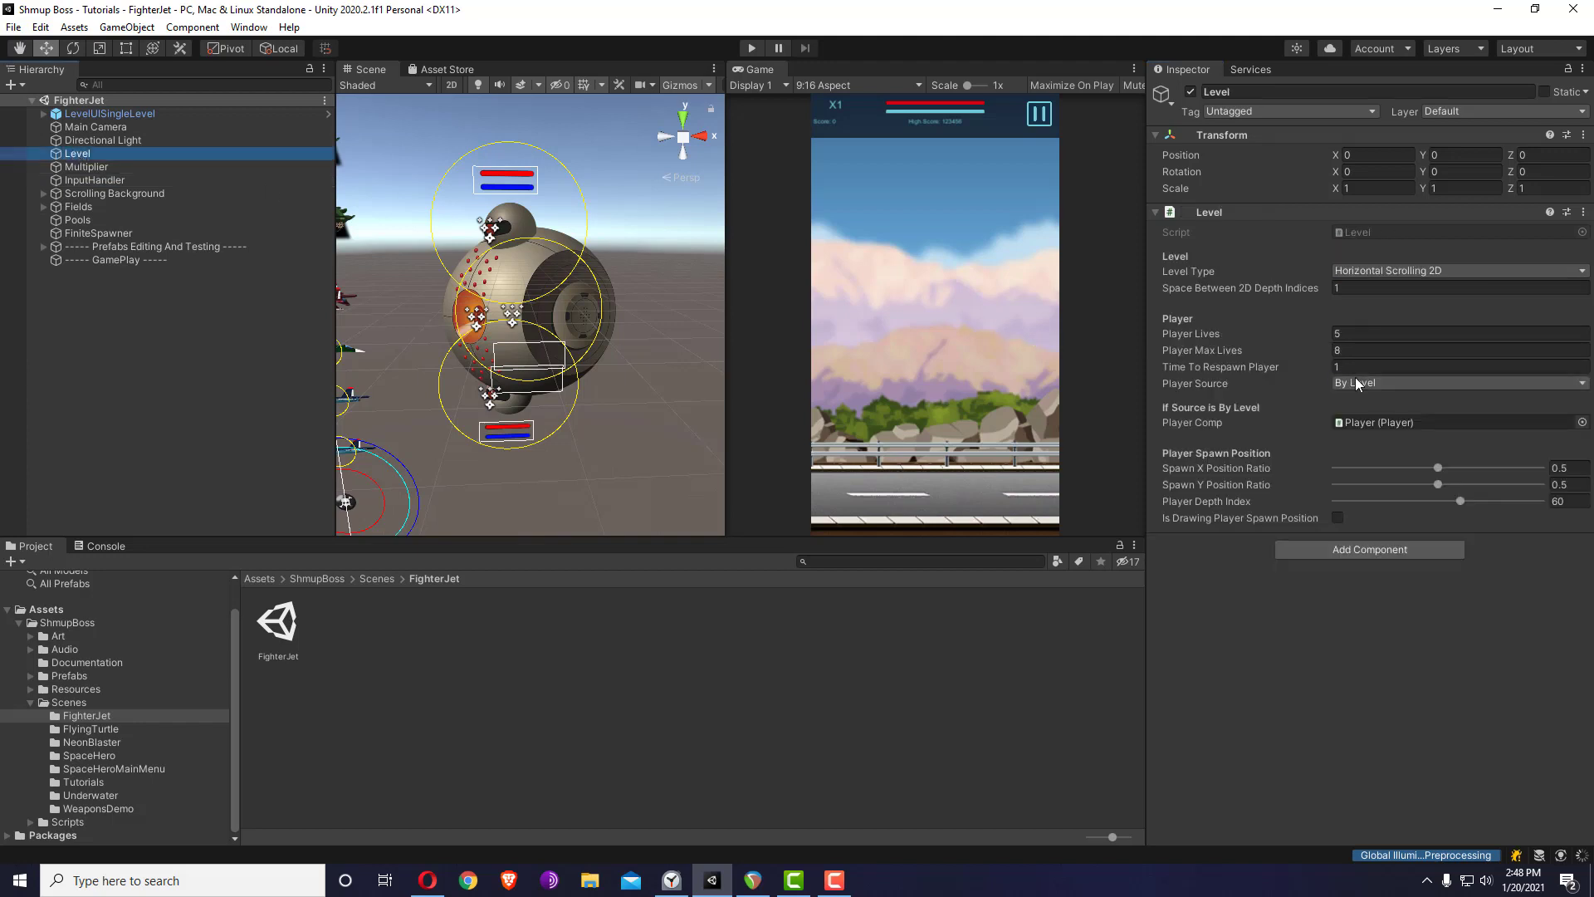
{"action": "left_click", "coordinate": [1378, 383]}
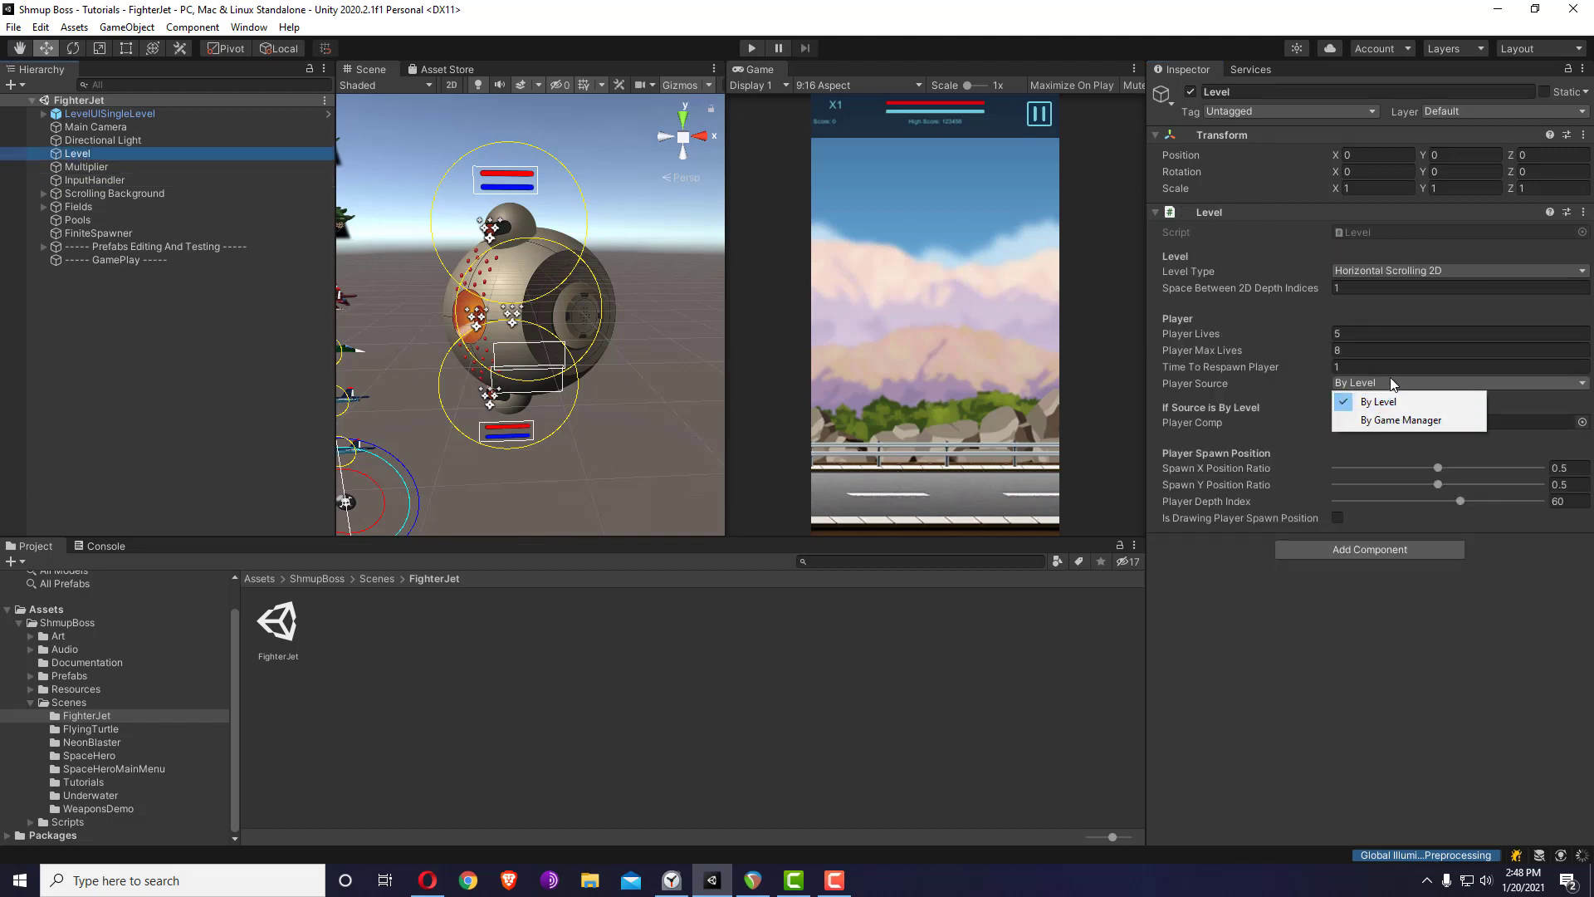
{"action": "left_click", "coordinate": [1425, 661]}
{"action": "left_click", "coordinate": [1415, 422]}
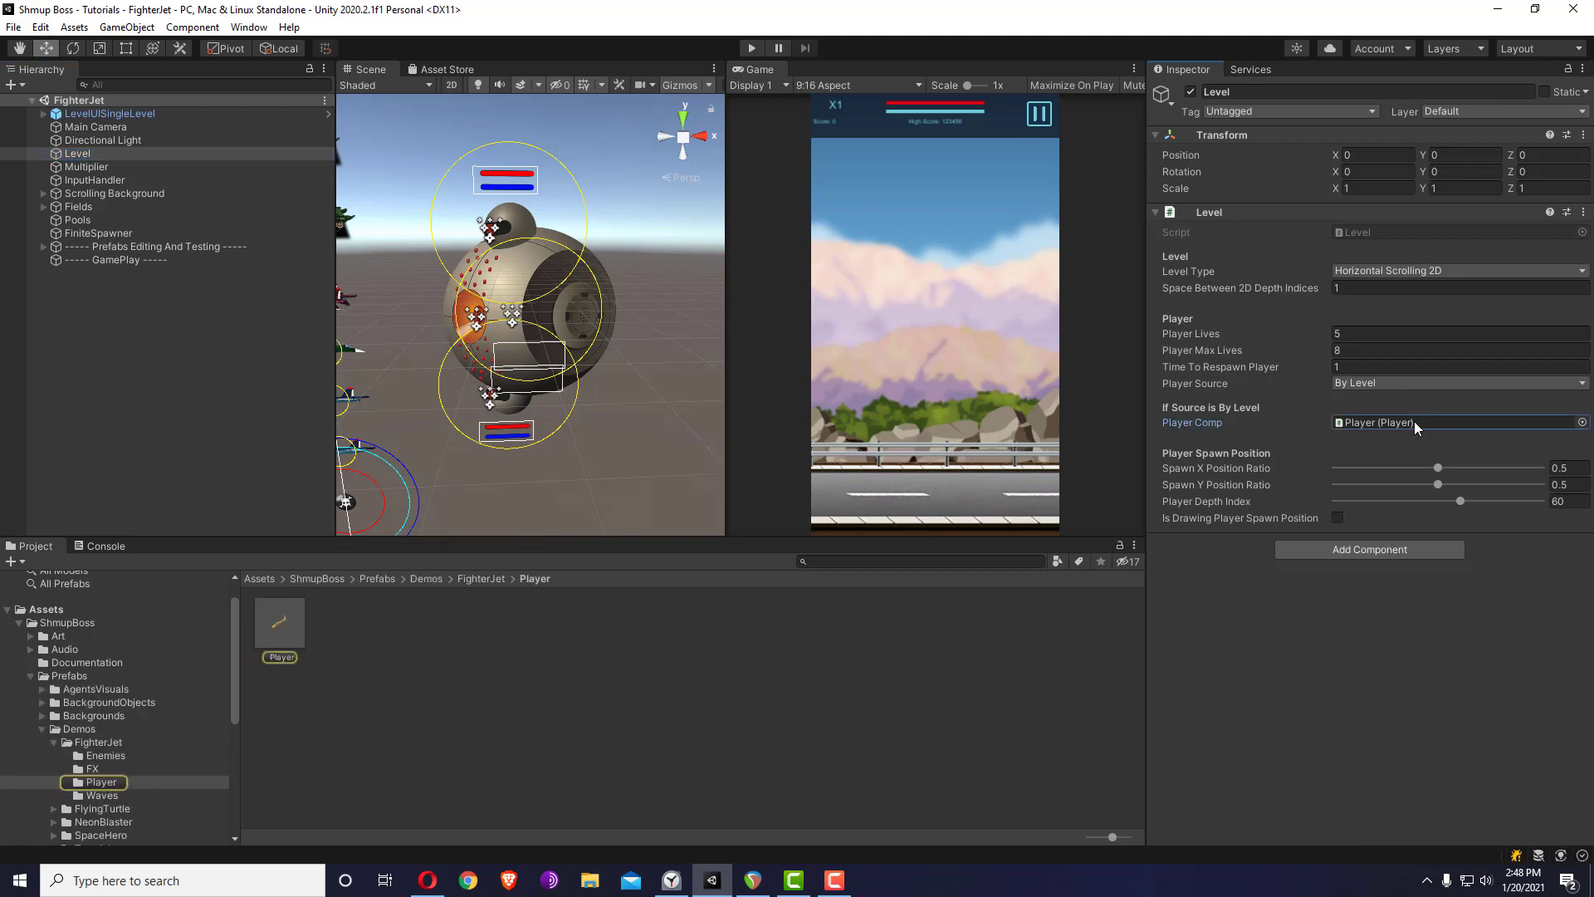
- Collapse the demo prefab folders and open the SpaceHeroVertical scene from the Scenes/SpaceHero folder
{"action": "left_click", "coordinate": [53, 742]}
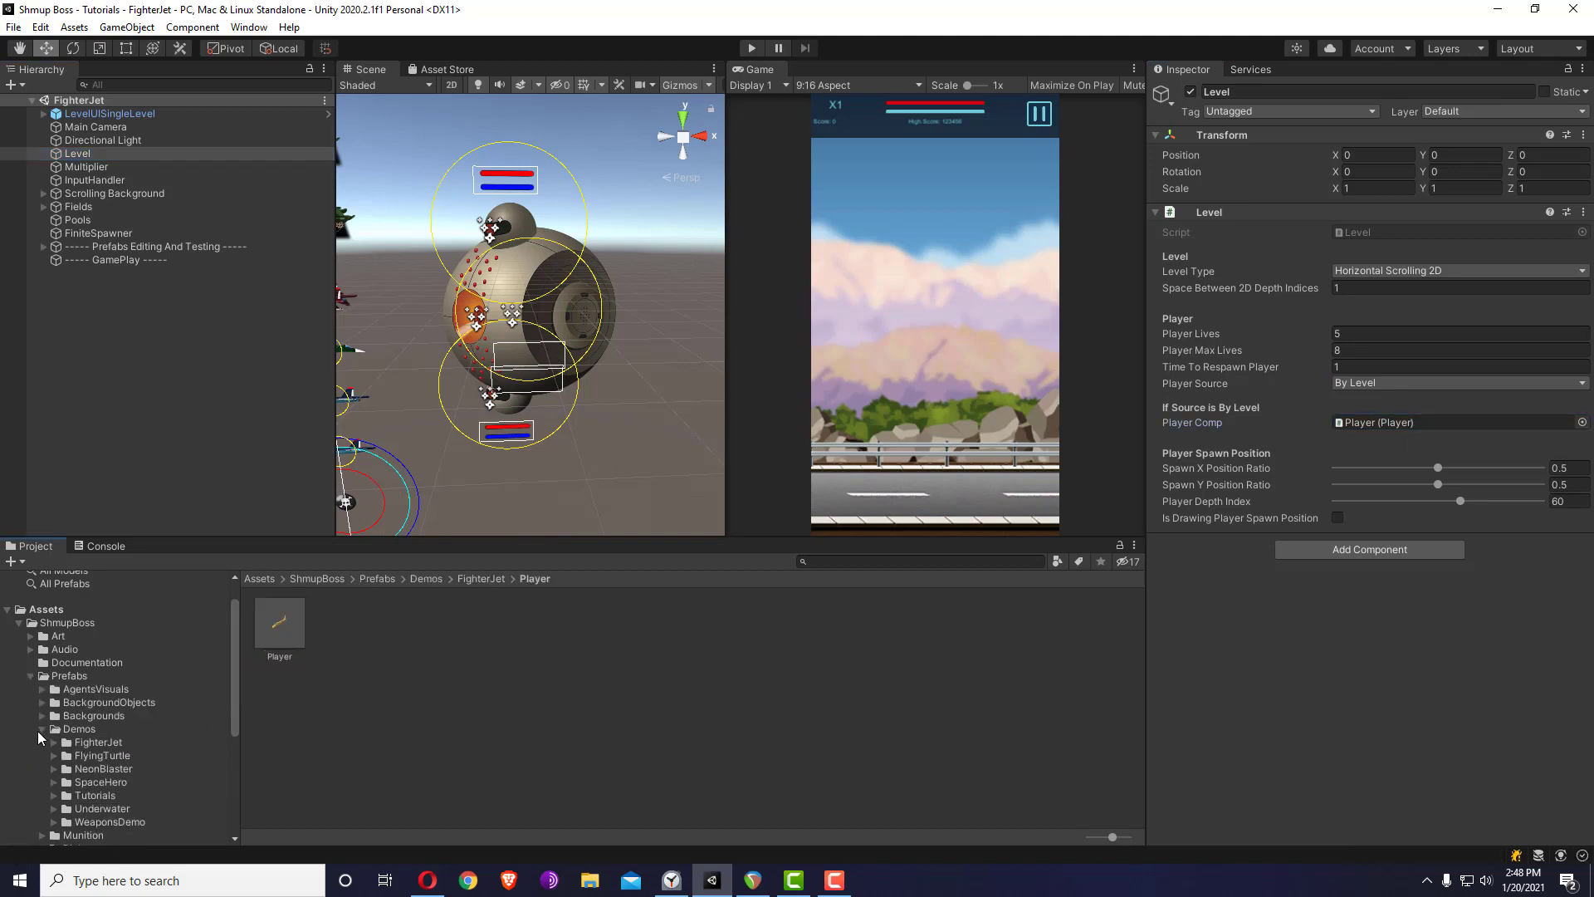
{"action": "left_click", "coordinate": [86, 784]}
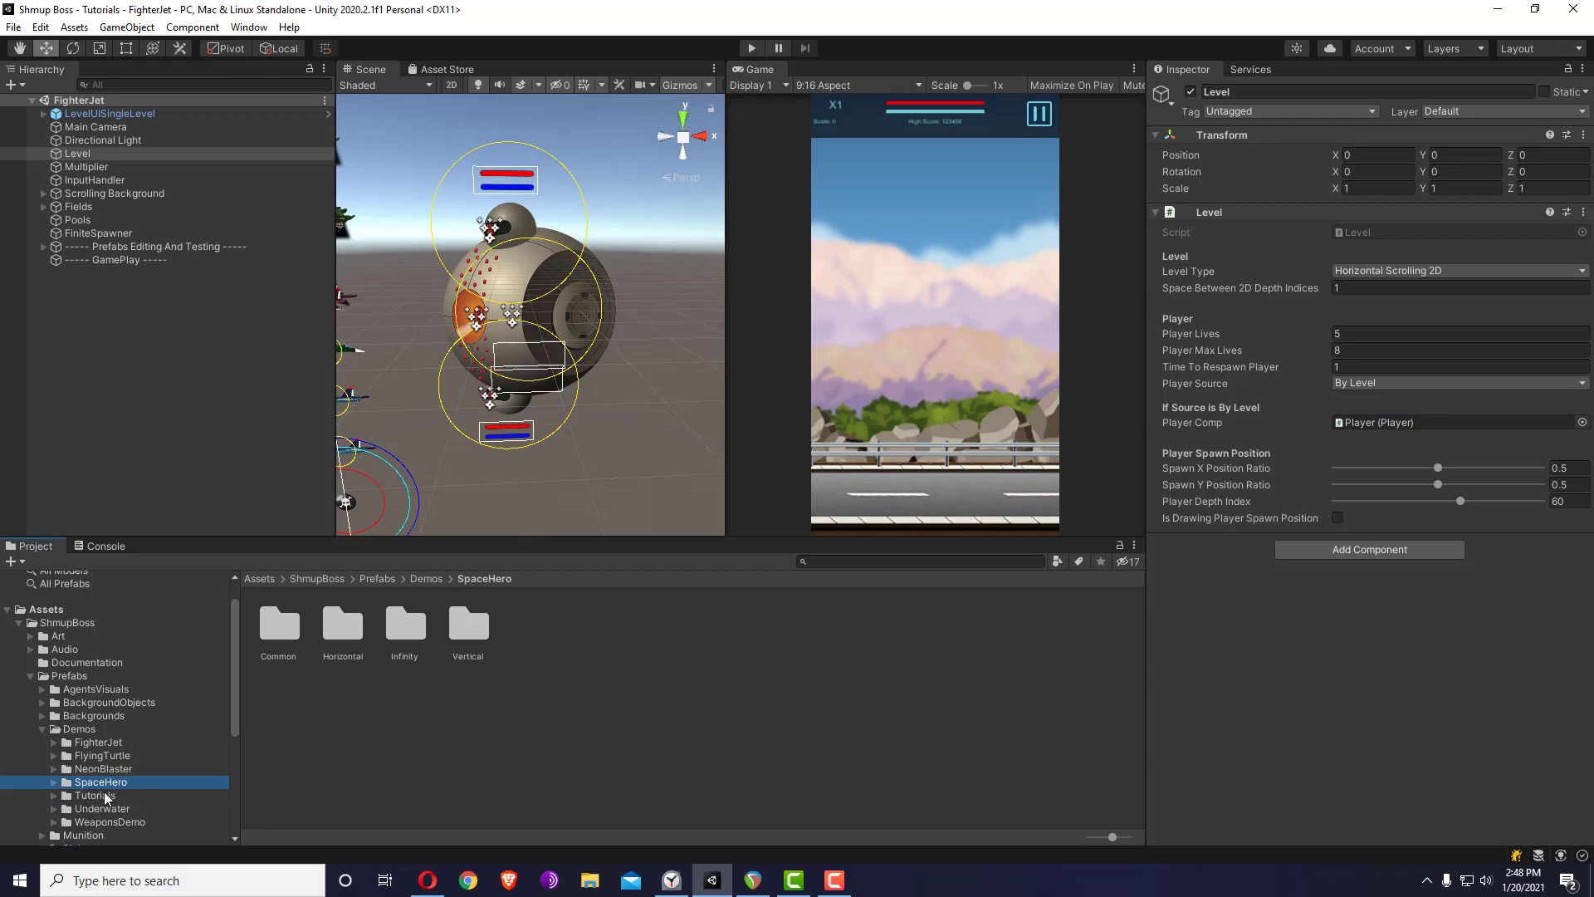
{"action": "left_click", "coordinate": [41, 729]}
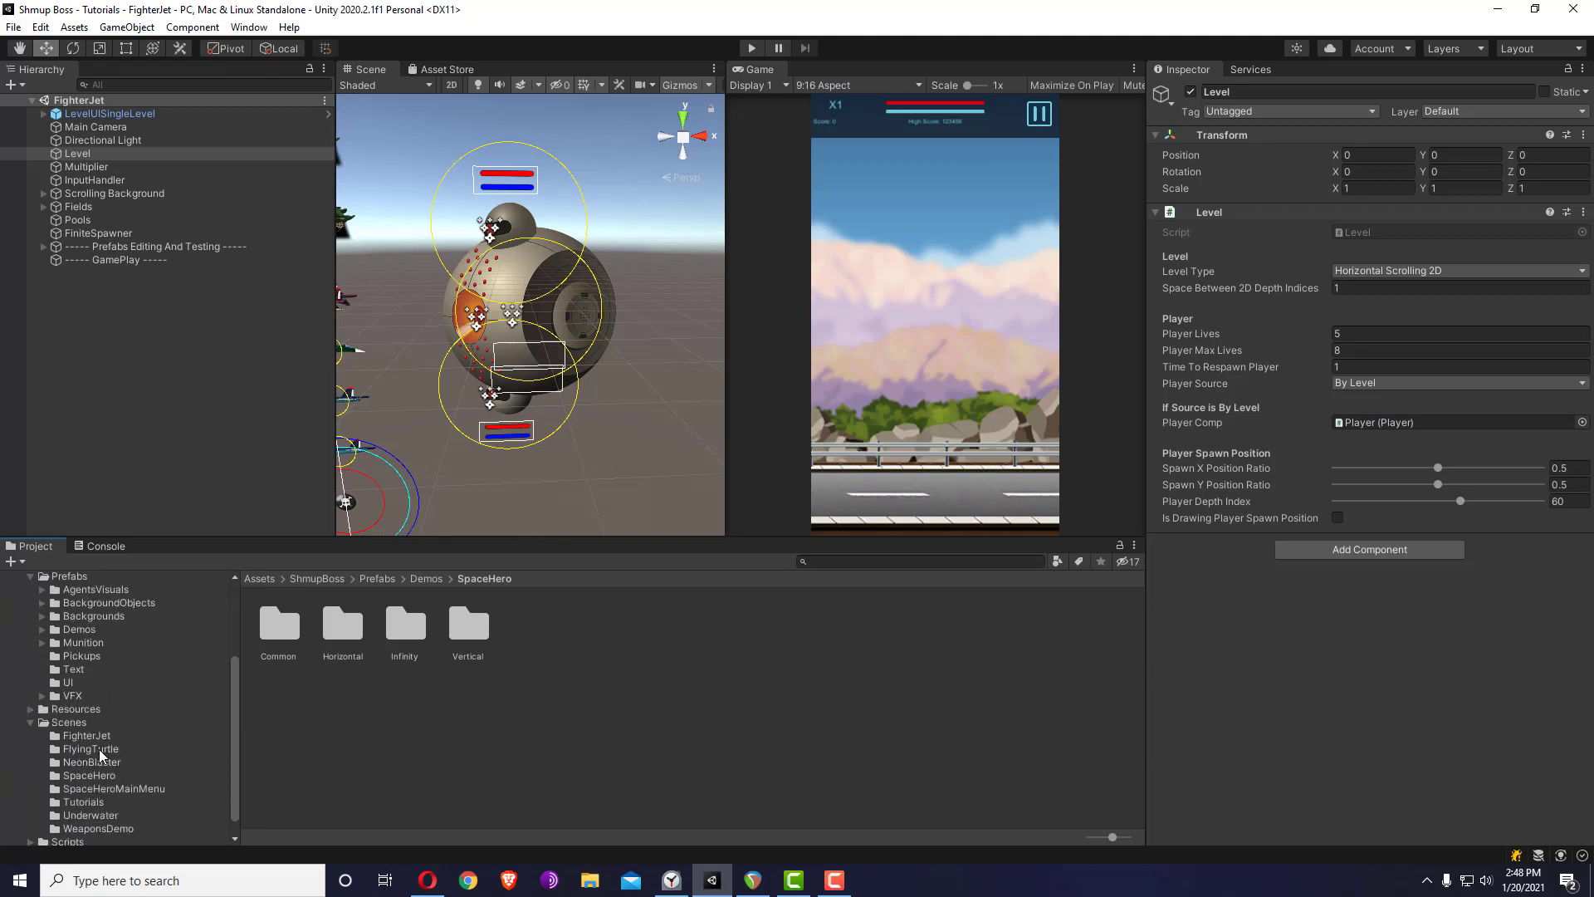
{"action": "left_click", "coordinate": [93, 777]}
{"action": "double_click", "coordinate": [339, 621]}
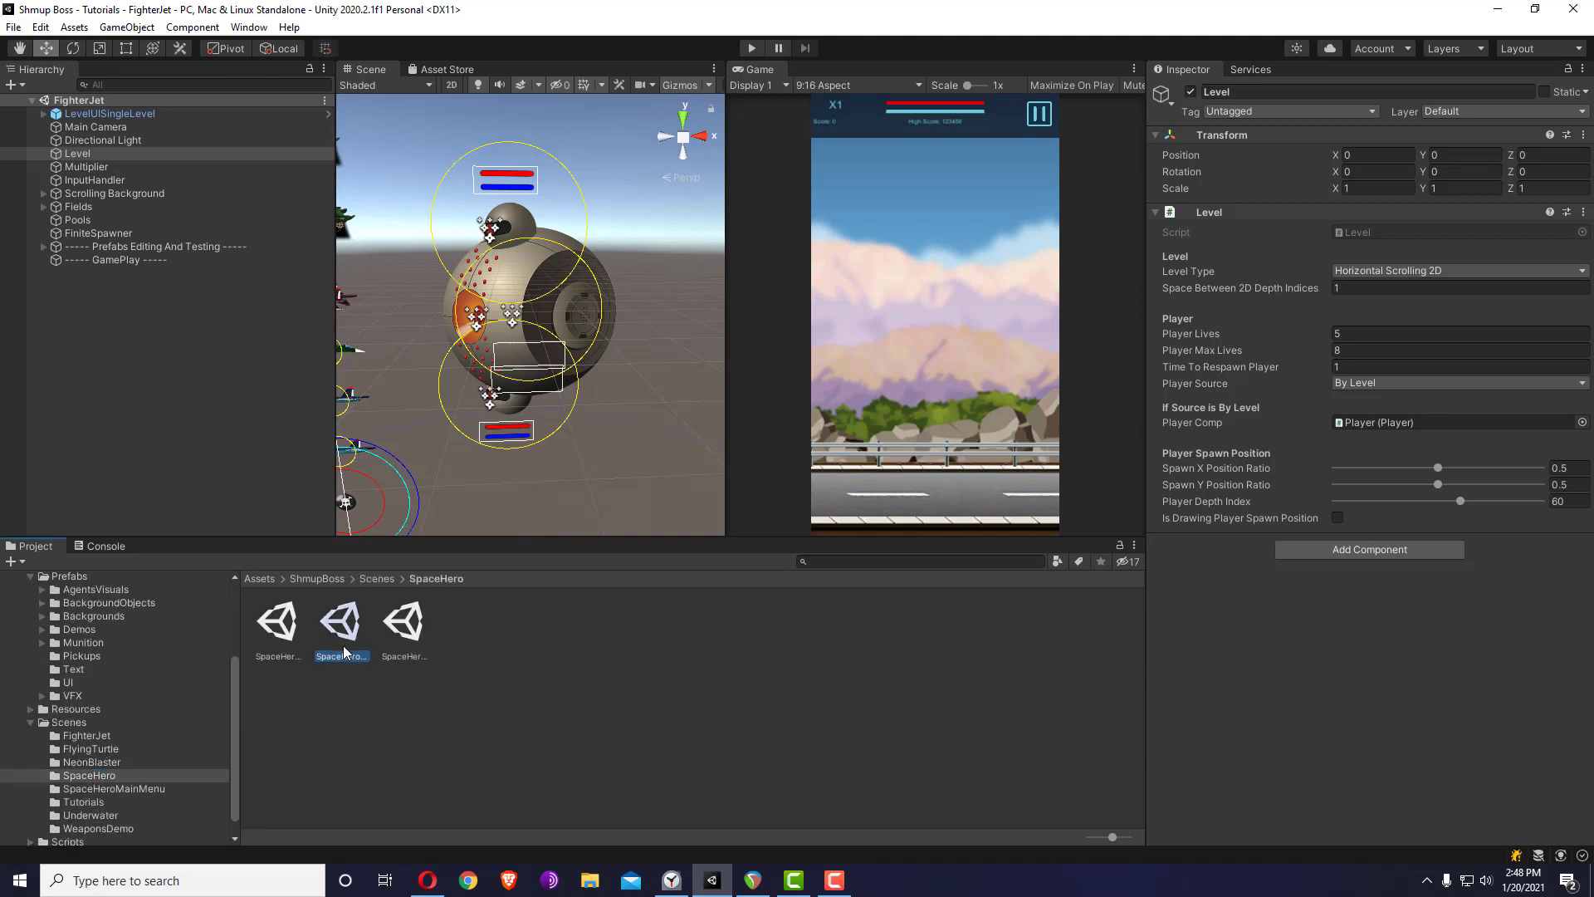
{"action": "left_click", "coordinate": [137, 384]}
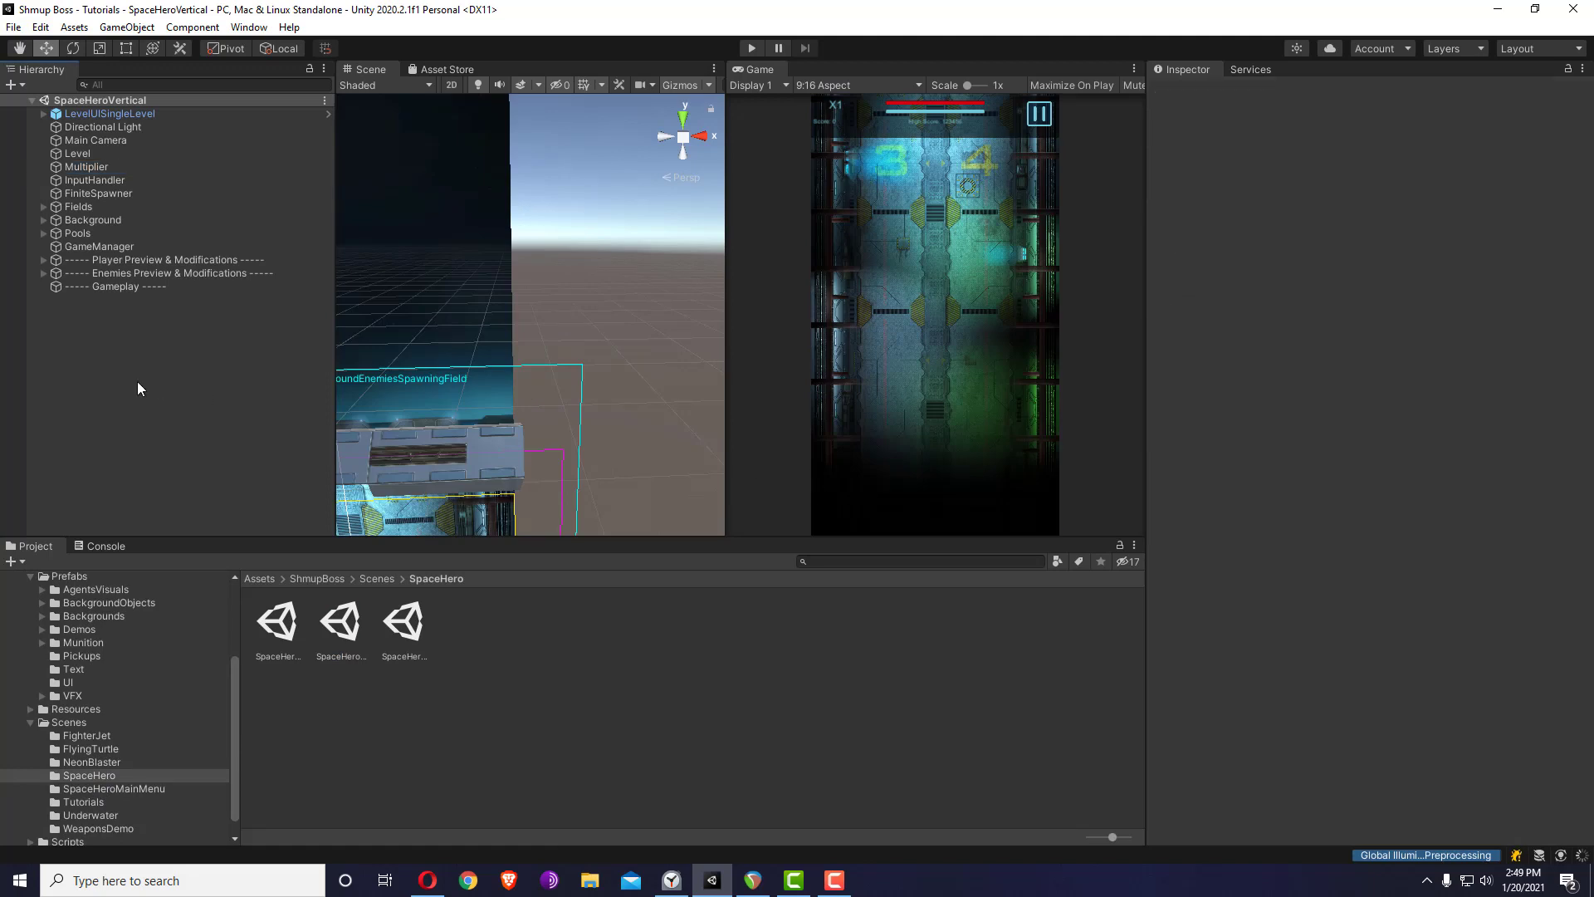
- Inspect the Difficulty Level Source options on the SpaceHeroVertical scene's Multiplier object
{"action": "left_click", "coordinate": [117, 170]}
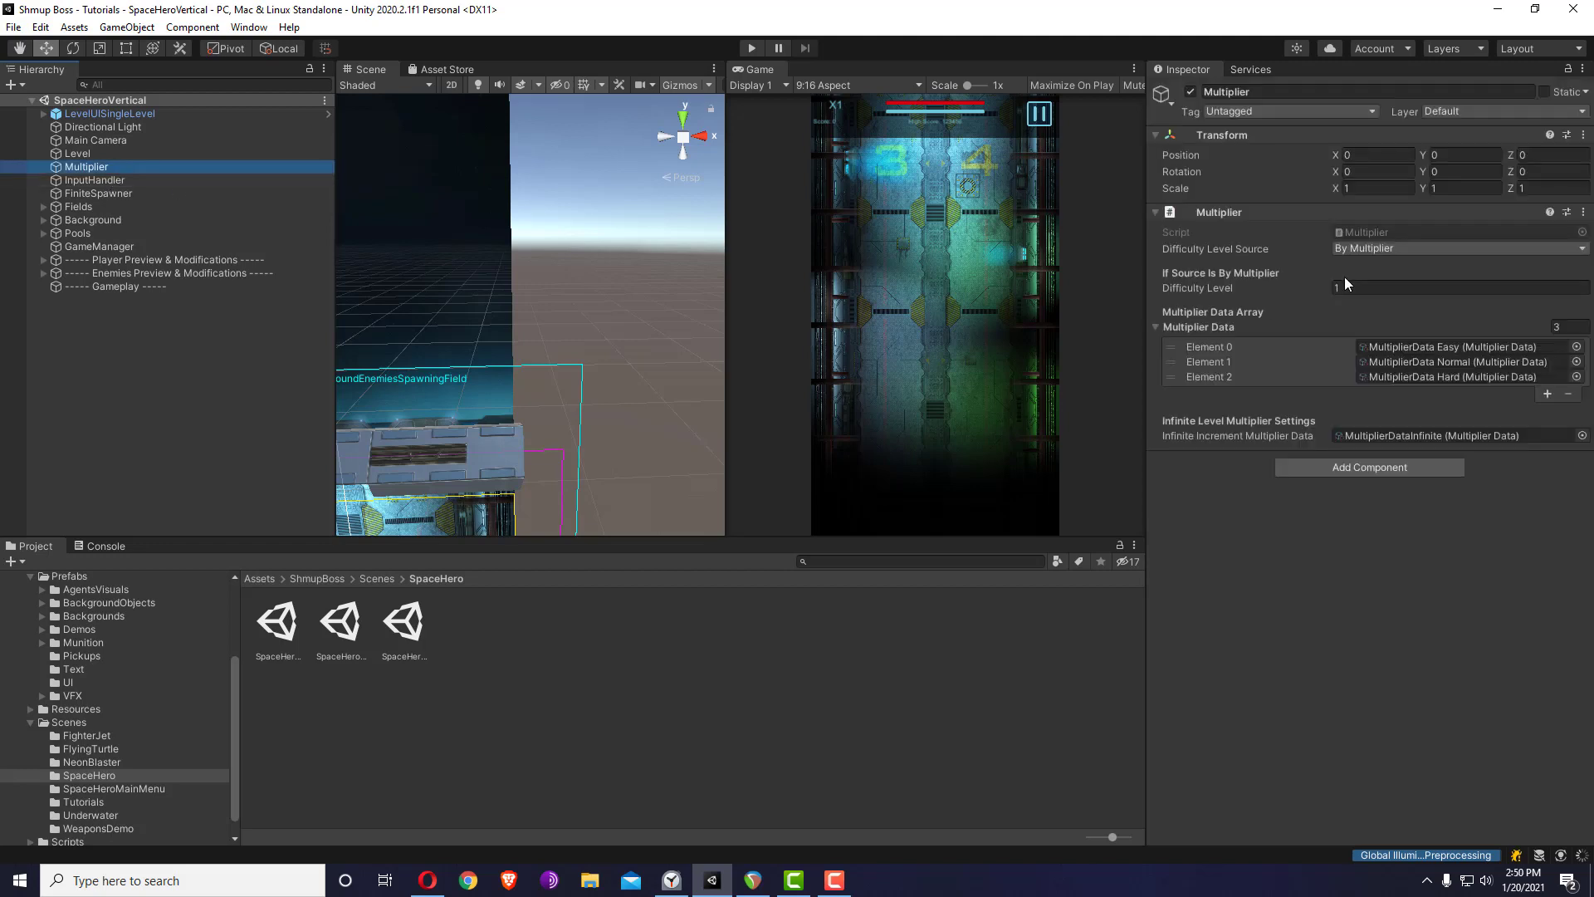
{"action": "left_click", "coordinate": [1388, 250]}
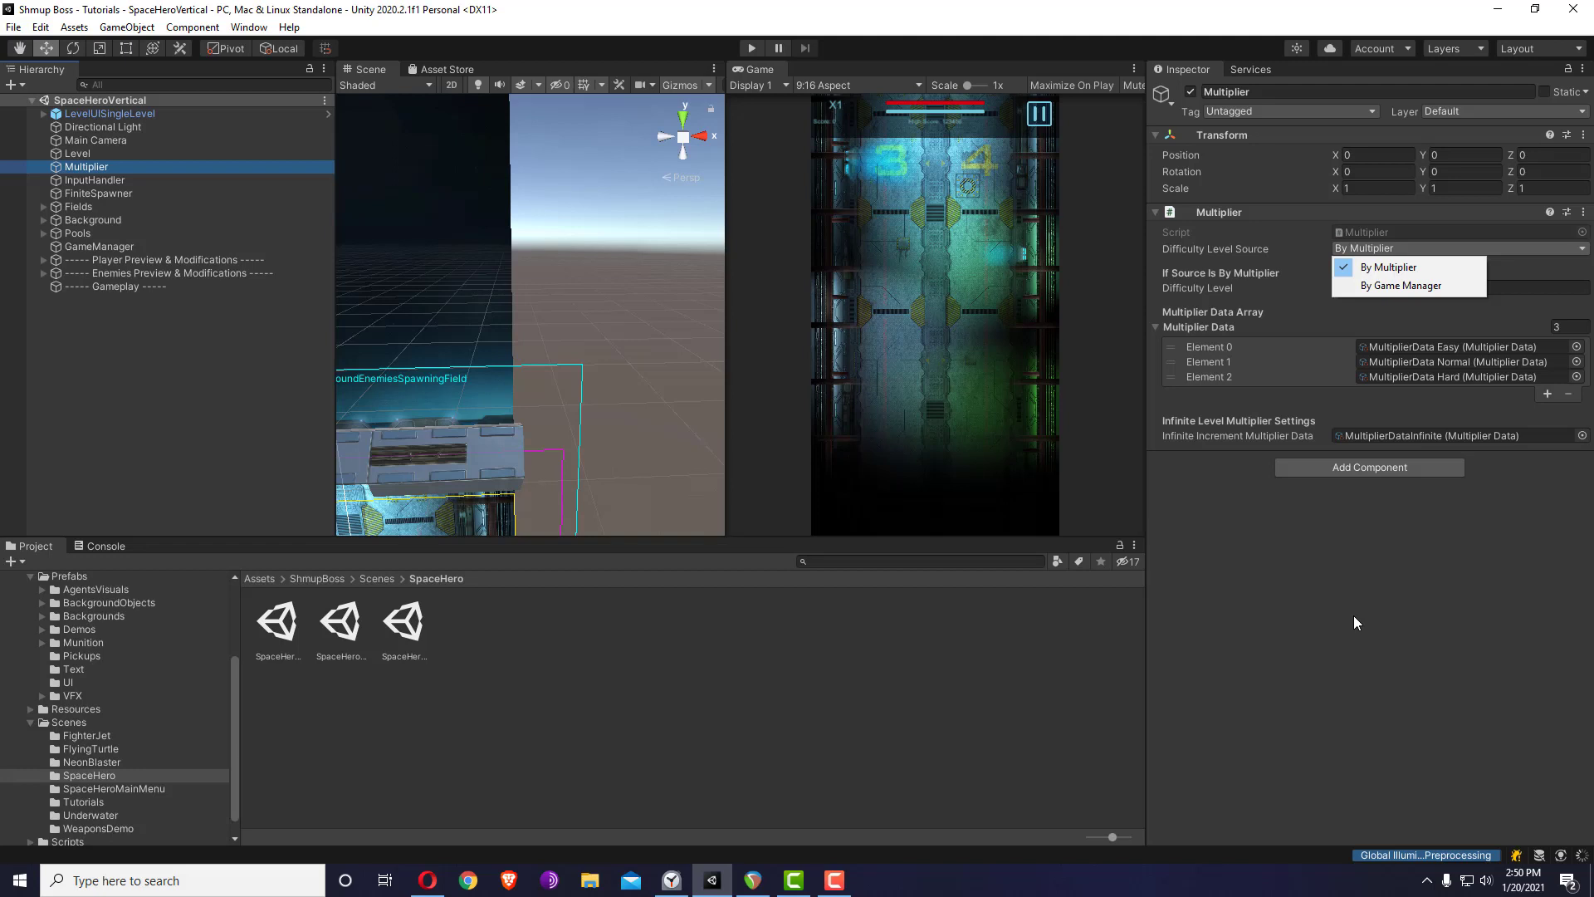
{"action": "left_click", "coordinate": [1354, 622]}
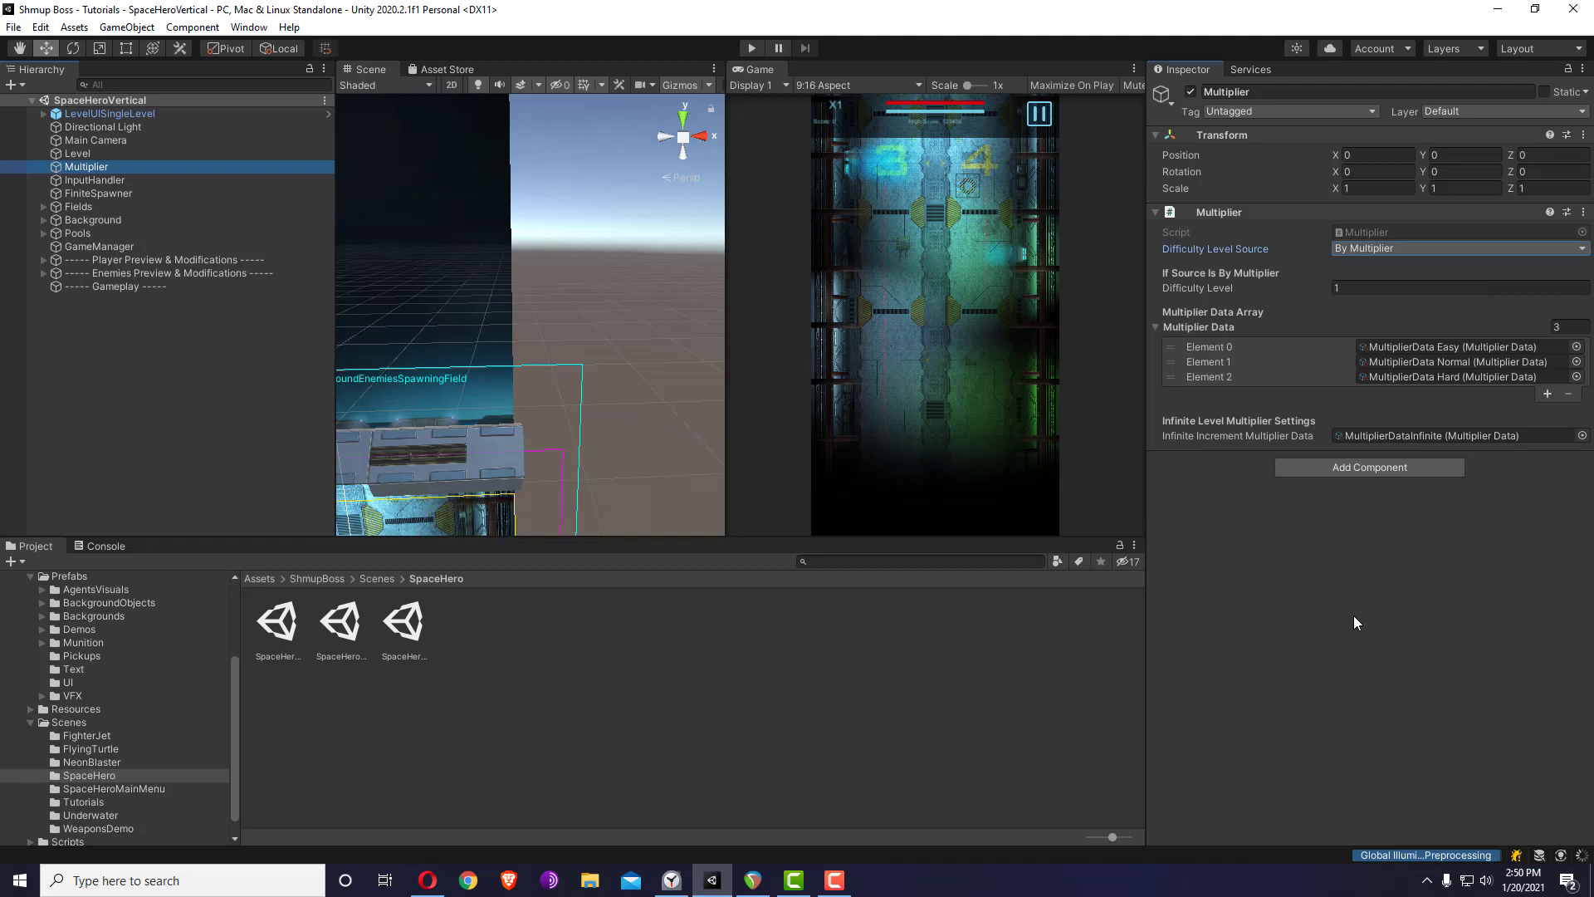
- Review the Player Source options on the SpaceHeroVertical scene's Level object and locate its assigned Player Comp prefab
{"action": "left_click", "coordinate": [123, 152]}
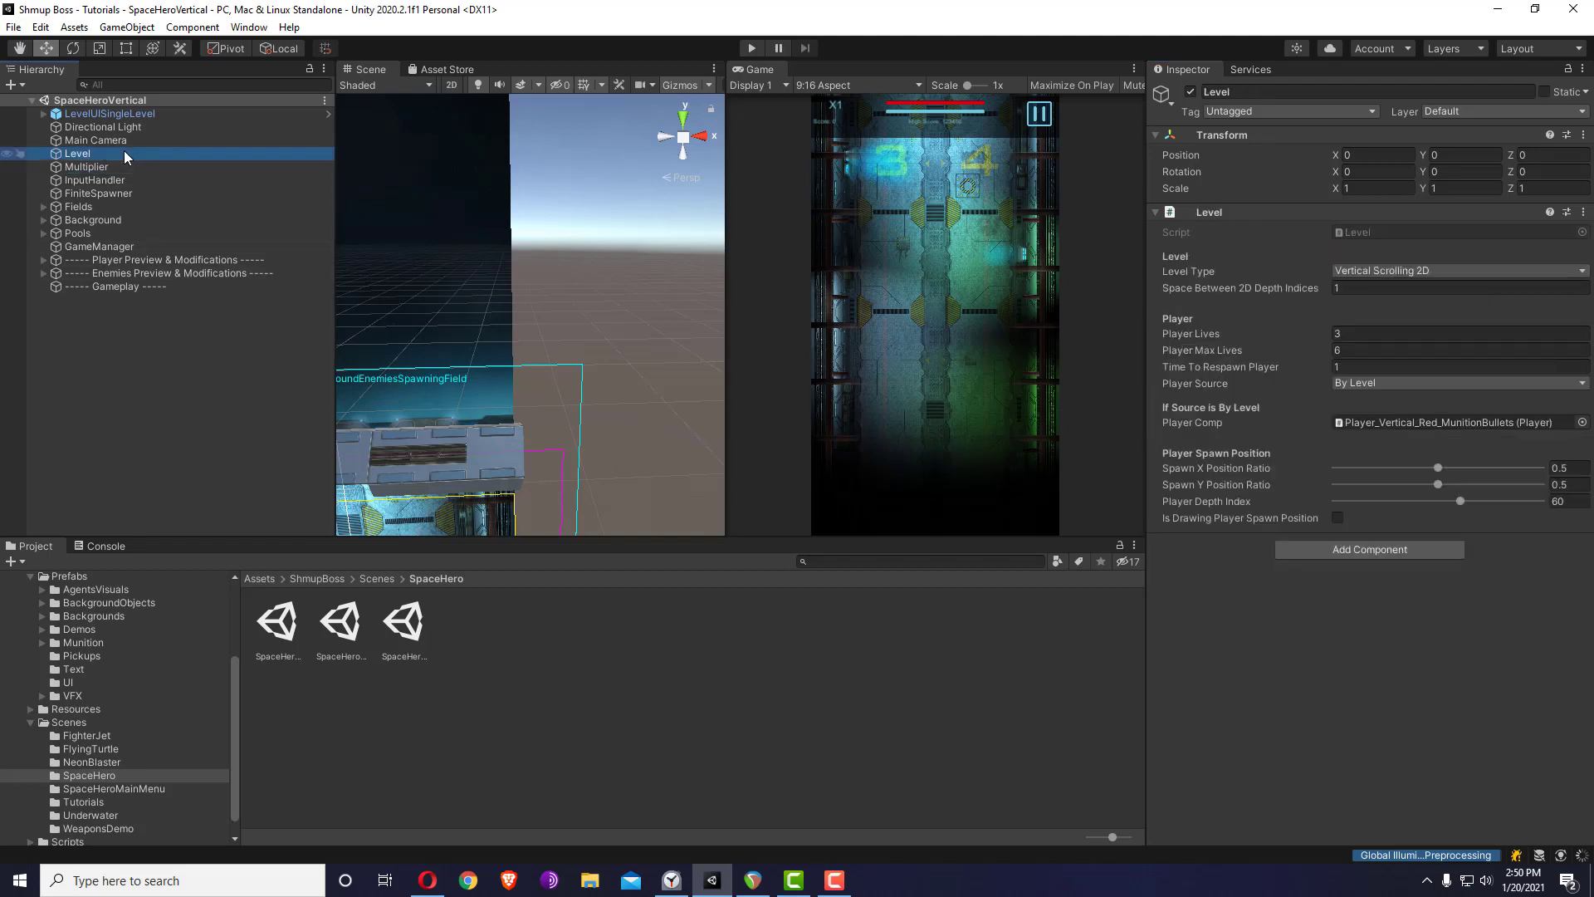
{"action": "left_click", "coordinate": [1400, 385]}
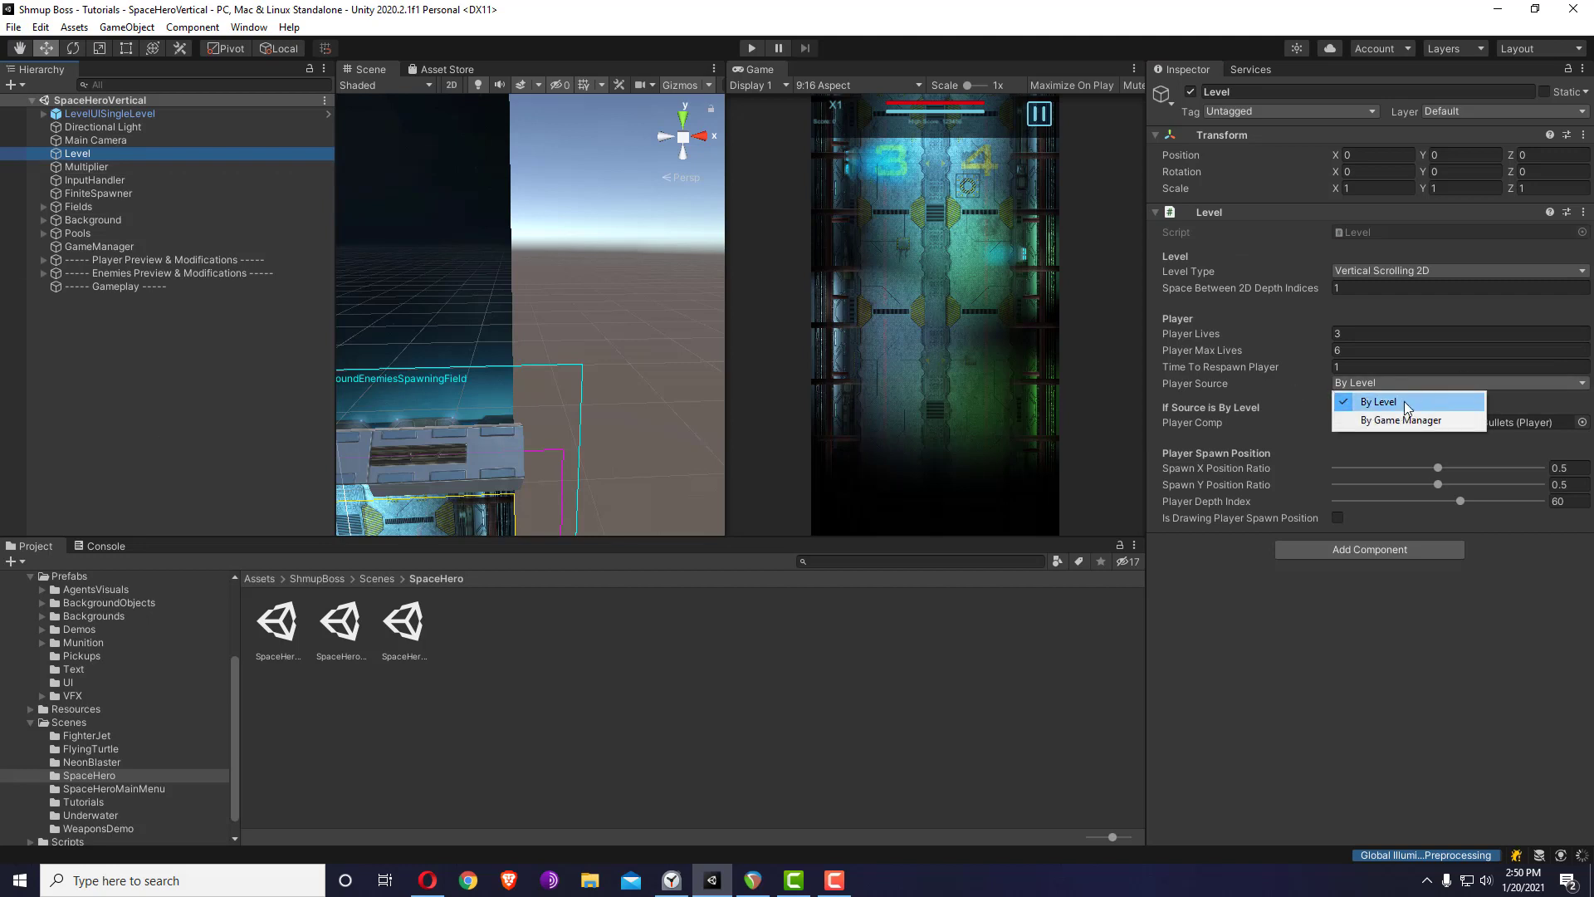
{"action": "left_click", "coordinate": [1442, 556]}
{"action": "left_click", "coordinate": [1411, 423]}
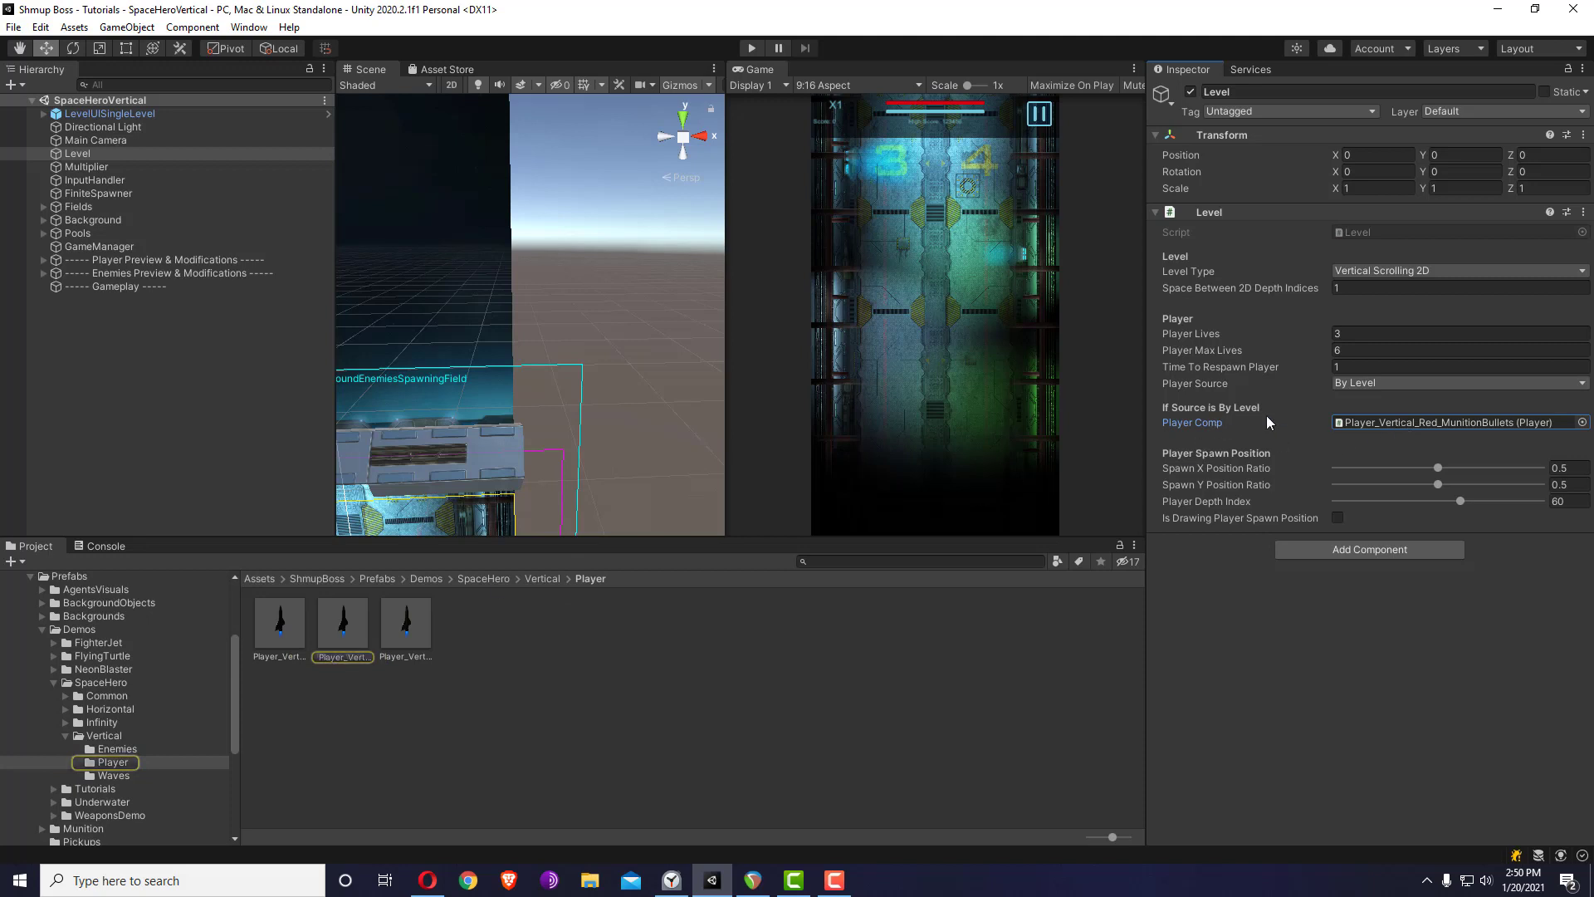
{"action": "left_click", "coordinate": [1419, 385]}
{"action": "left_click", "coordinate": [1354, 675]}
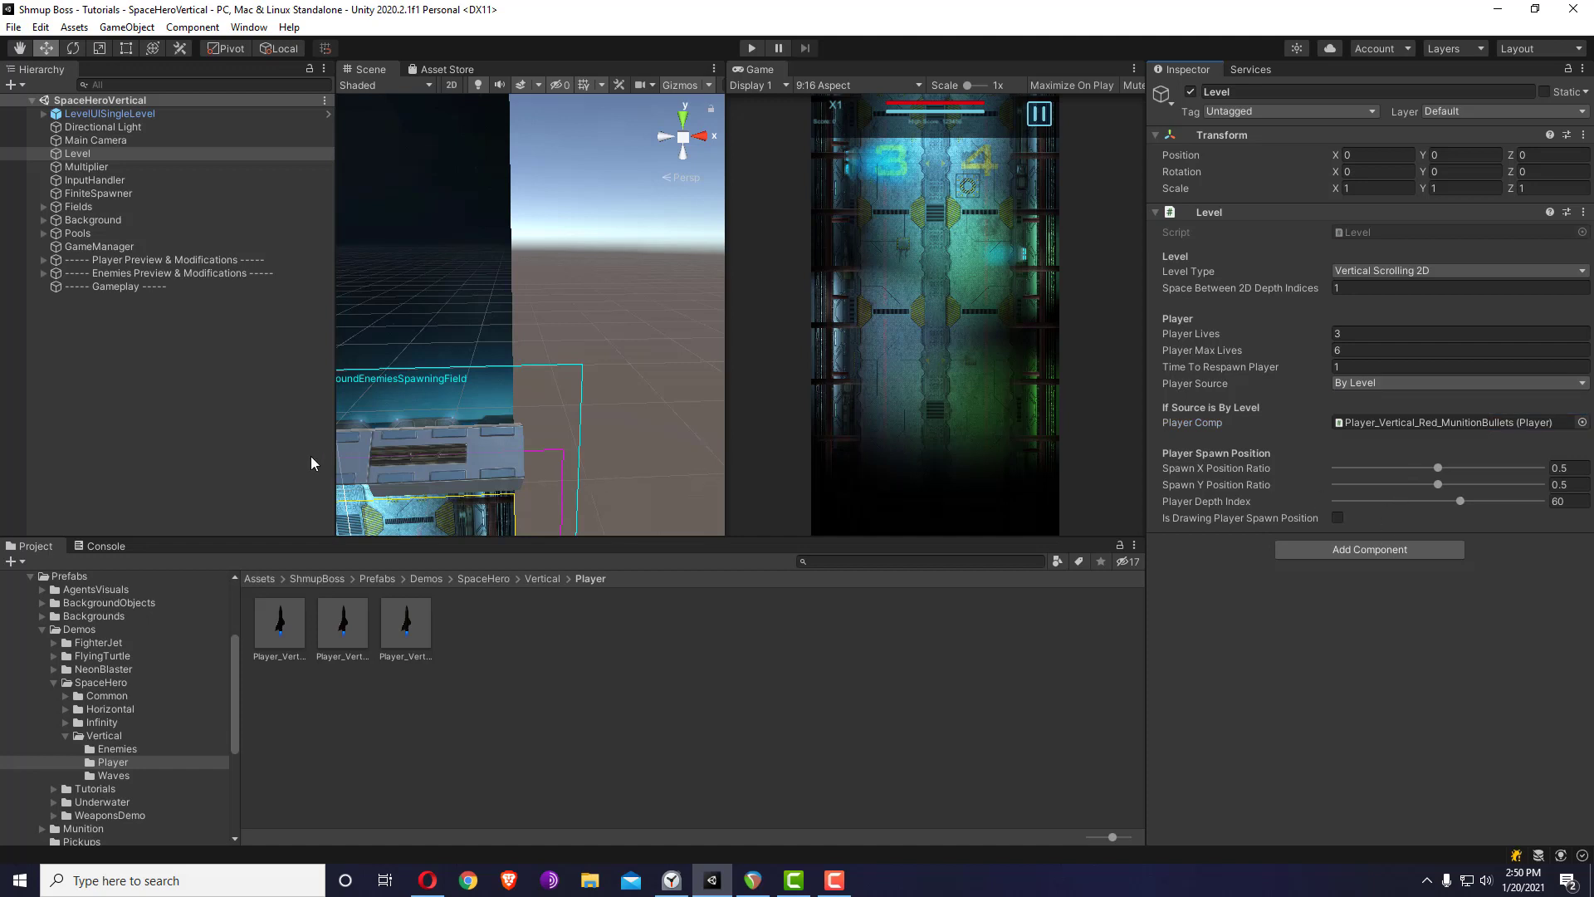
{"action": "left_click", "coordinate": [1381, 384]}
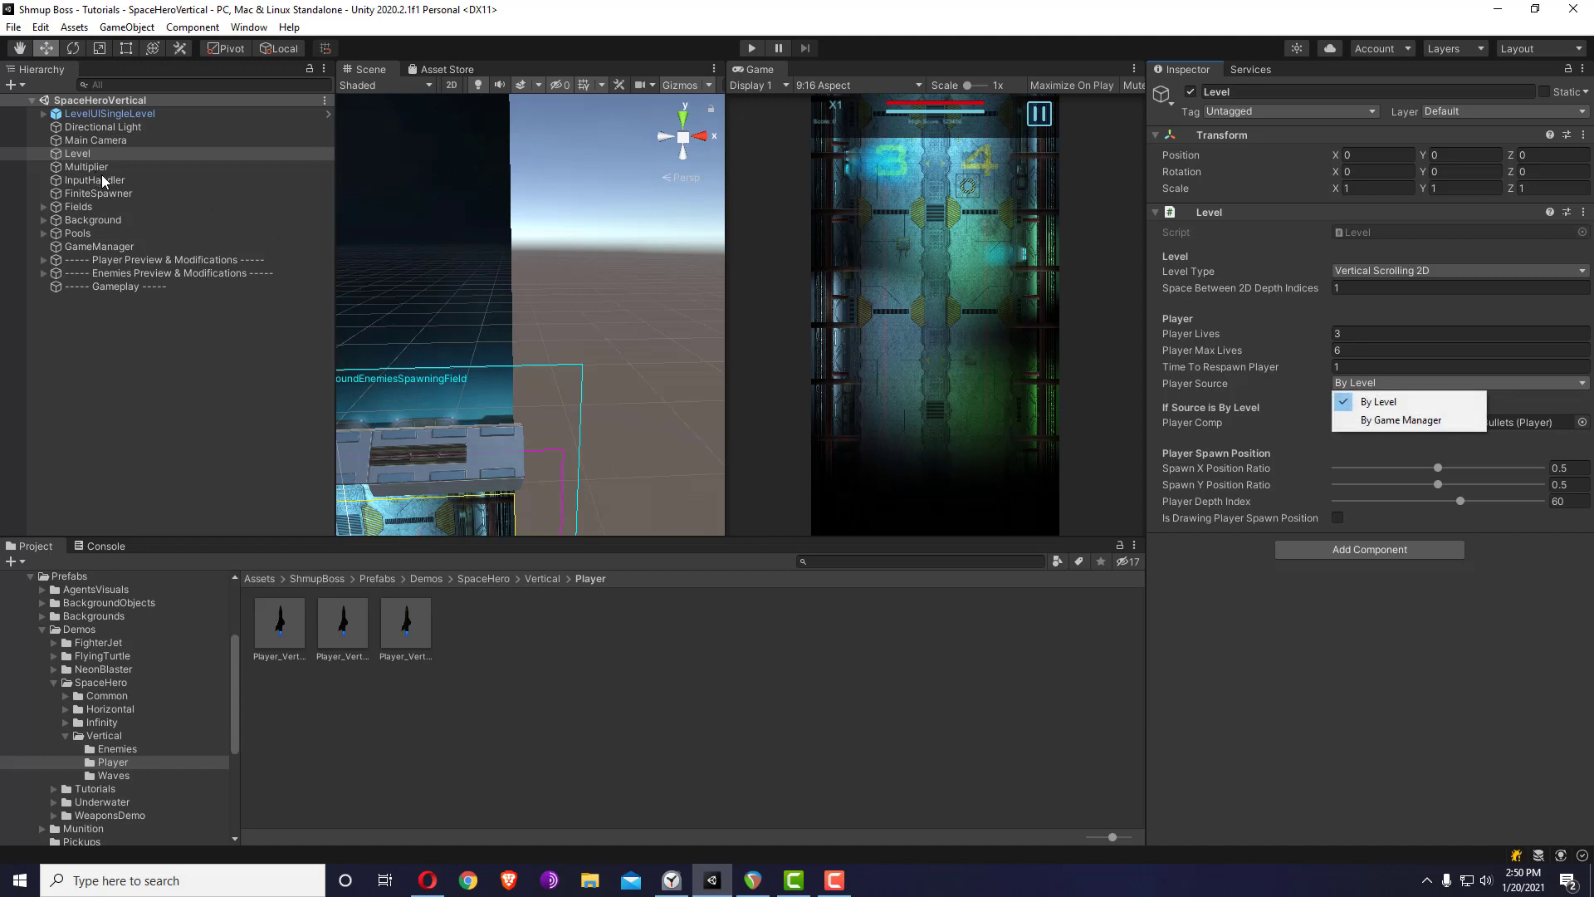
{"action": "key", "text": "Escape"}
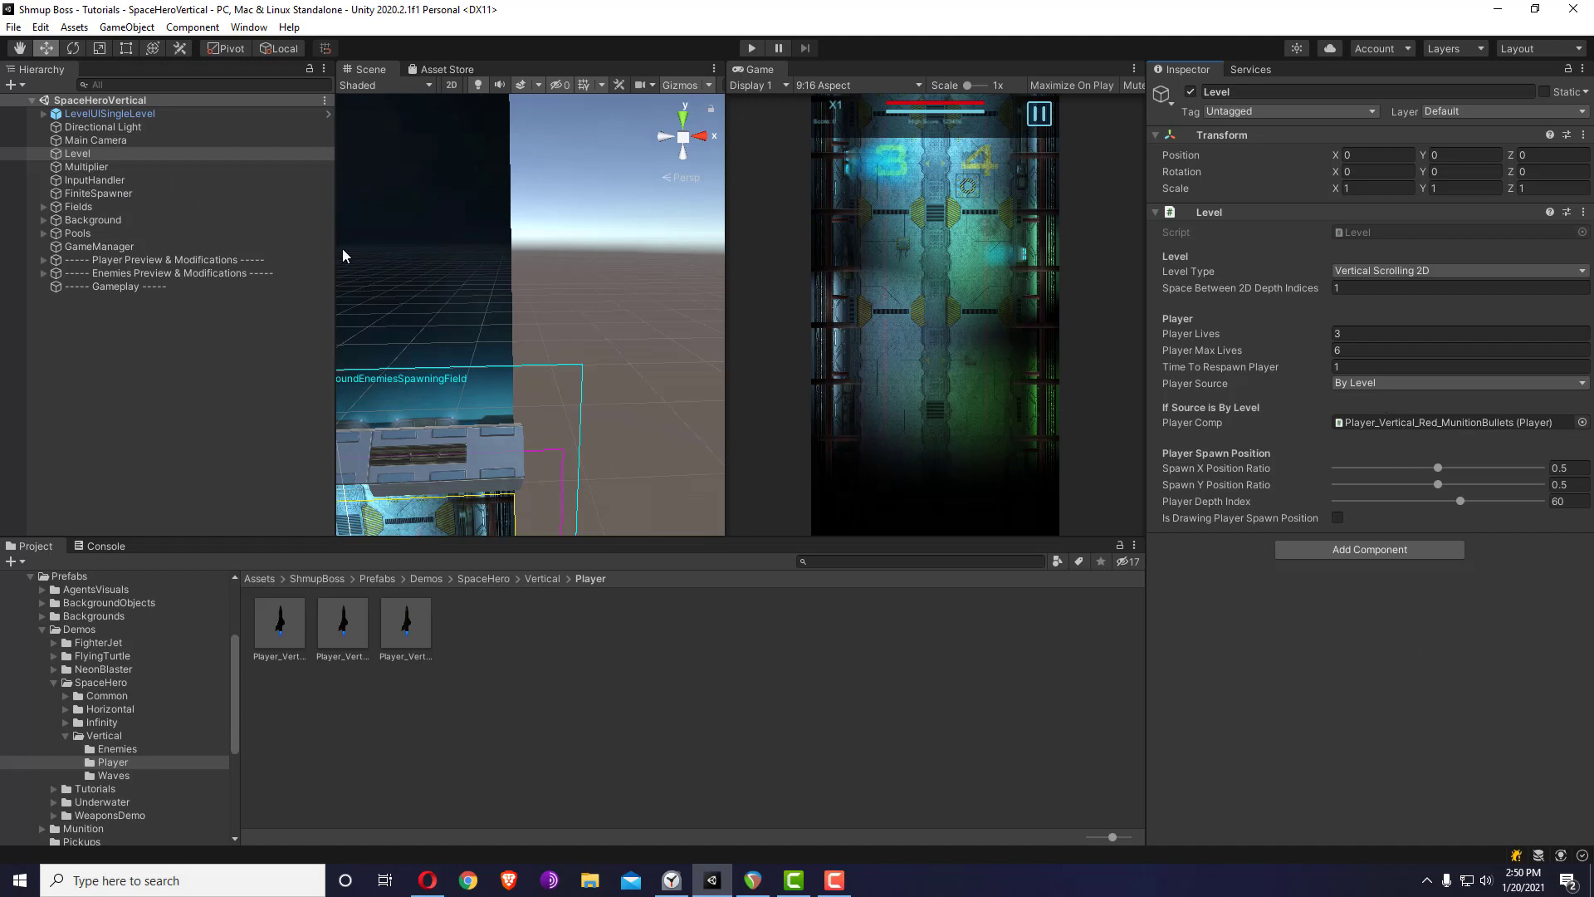
- Inspect the Input Method options on the SpaceHeroVertical scene's InputHandler object
{"action": "left_click", "coordinate": [163, 180]}
{"action": "left_click", "coordinate": [1366, 253]}
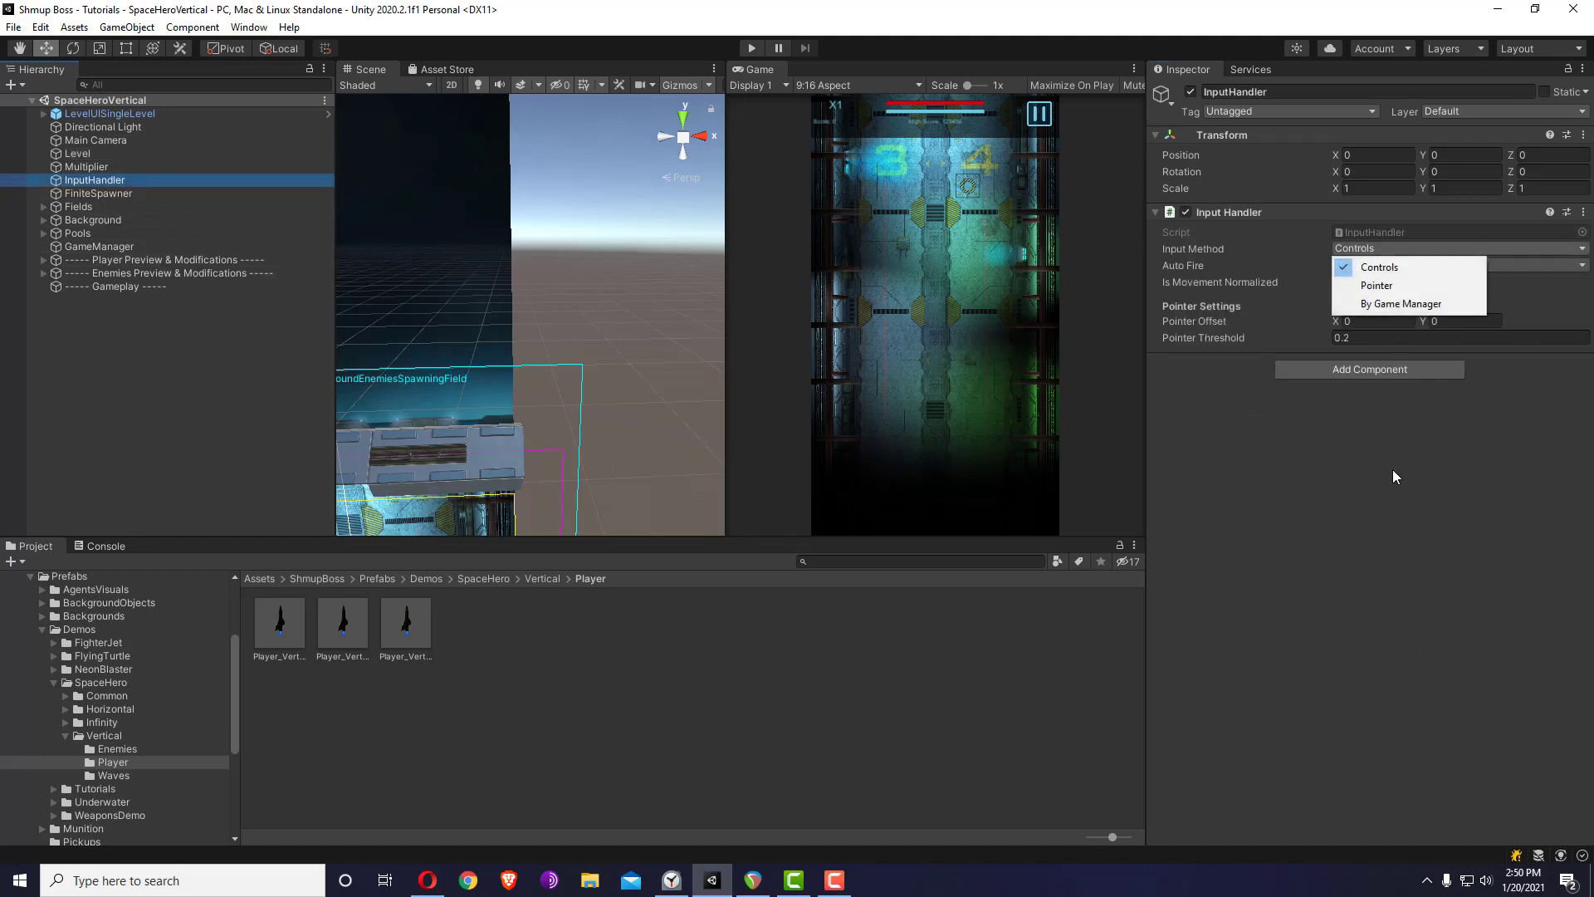
{"action": "left_click", "coordinate": [1392, 499]}
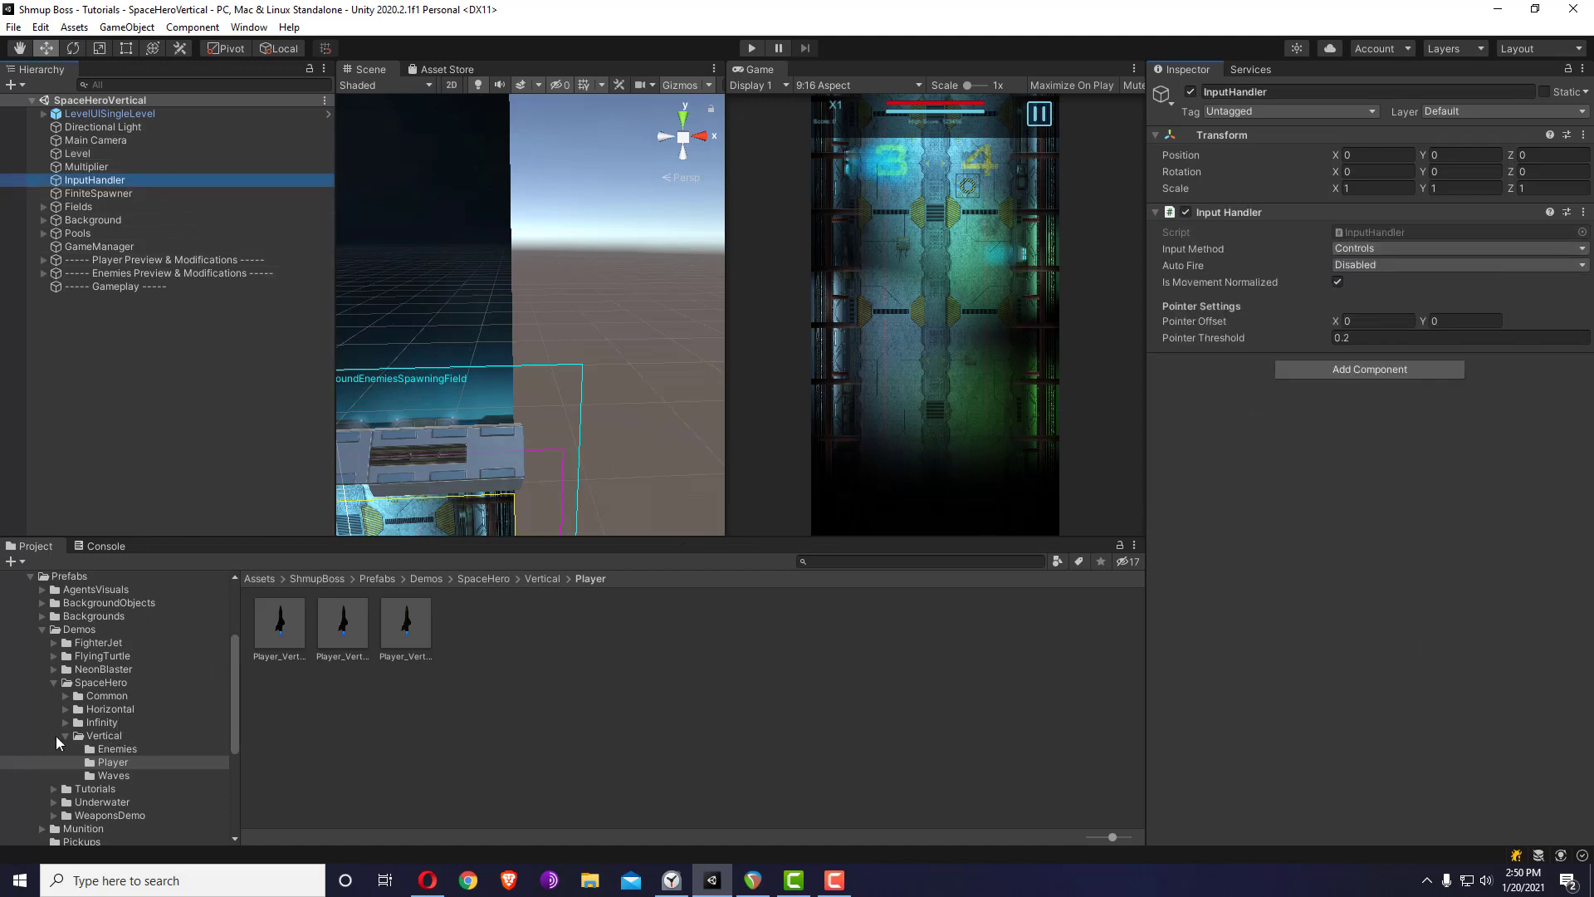
- Collapse the expanded prefab folders and open the Level_VerticalMain scene from the Scenes/SpaceHeroMainMenu folder
{"action": "left_click", "coordinate": [64, 735]}
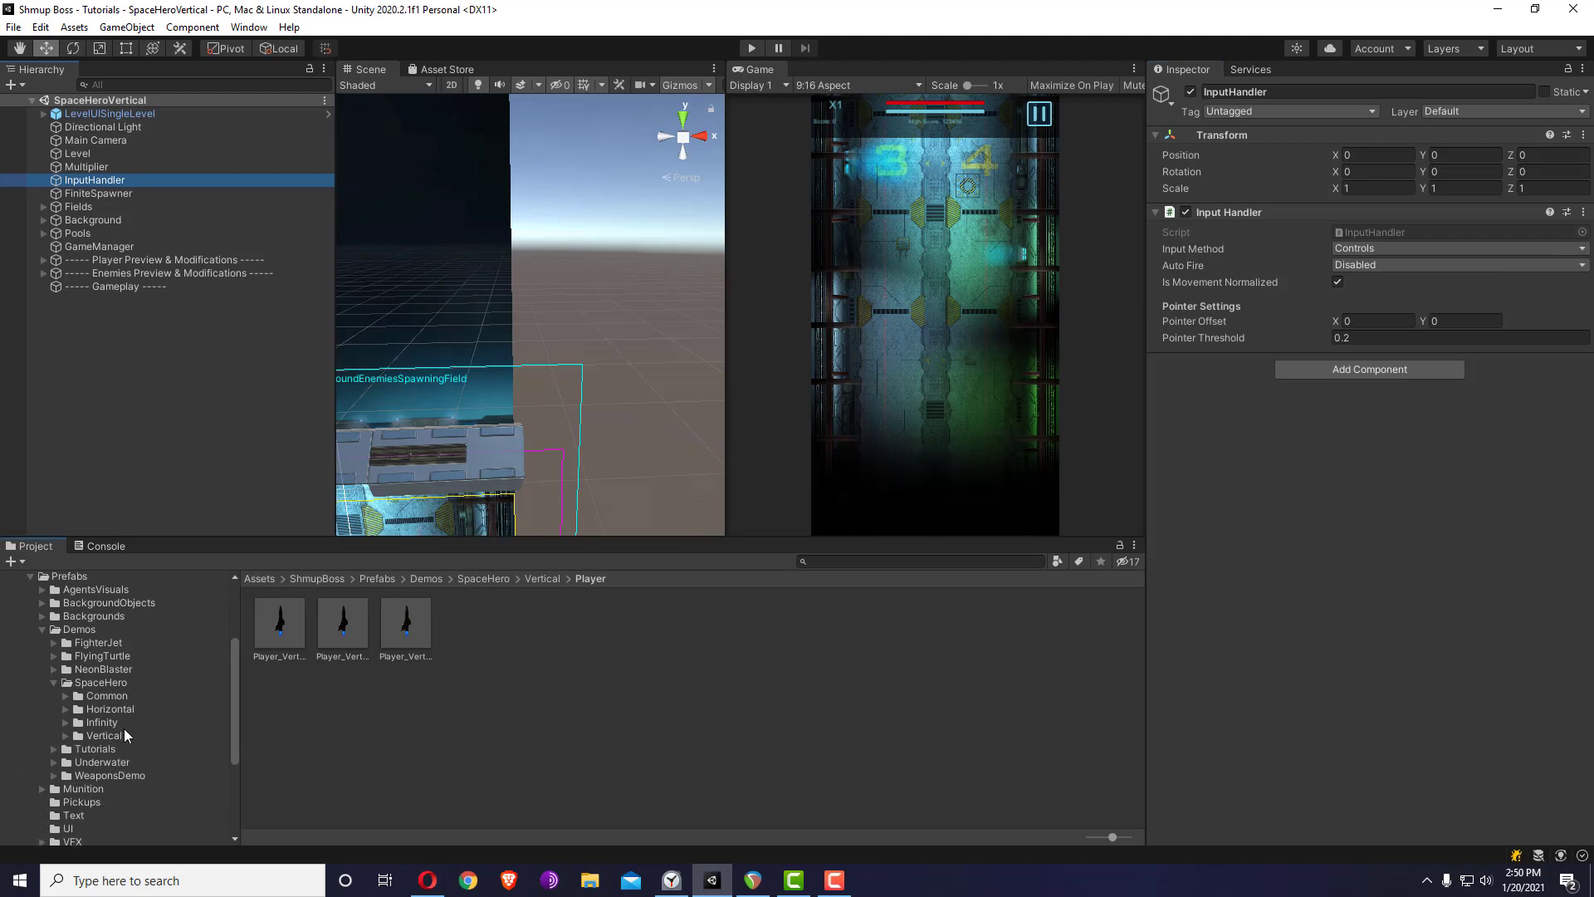
{"action": "left_click", "coordinate": [54, 683]}
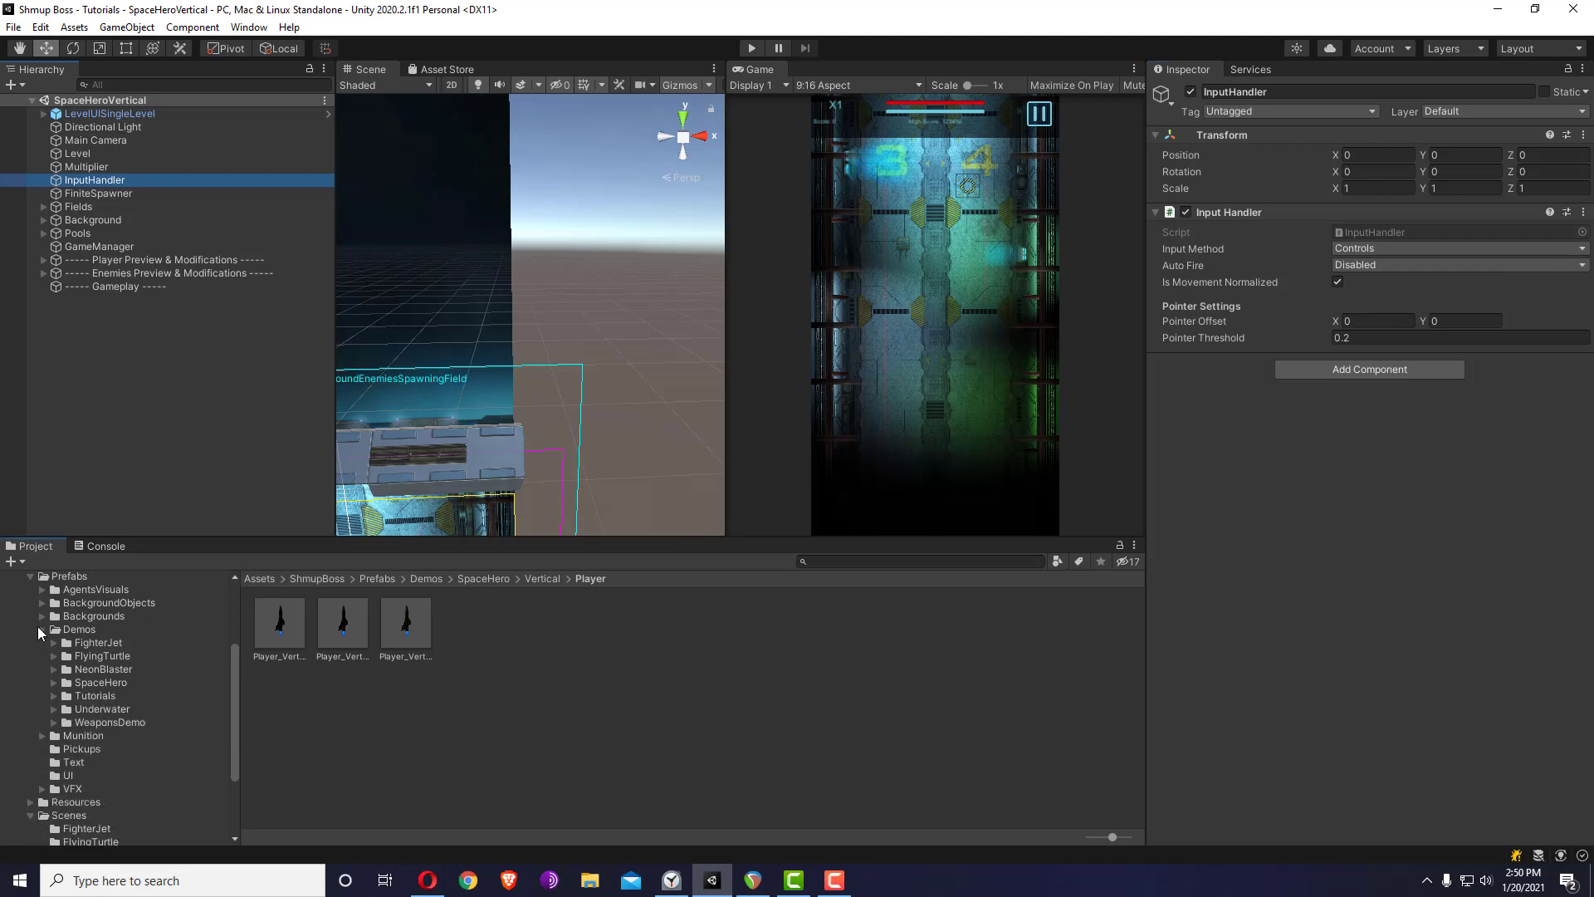
{"action": "left_click", "coordinate": [41, 629]}
{"action": "left_click", "coordinate": [31, 722]}
{"action": "left_click", "coordinate": [108, 769]}
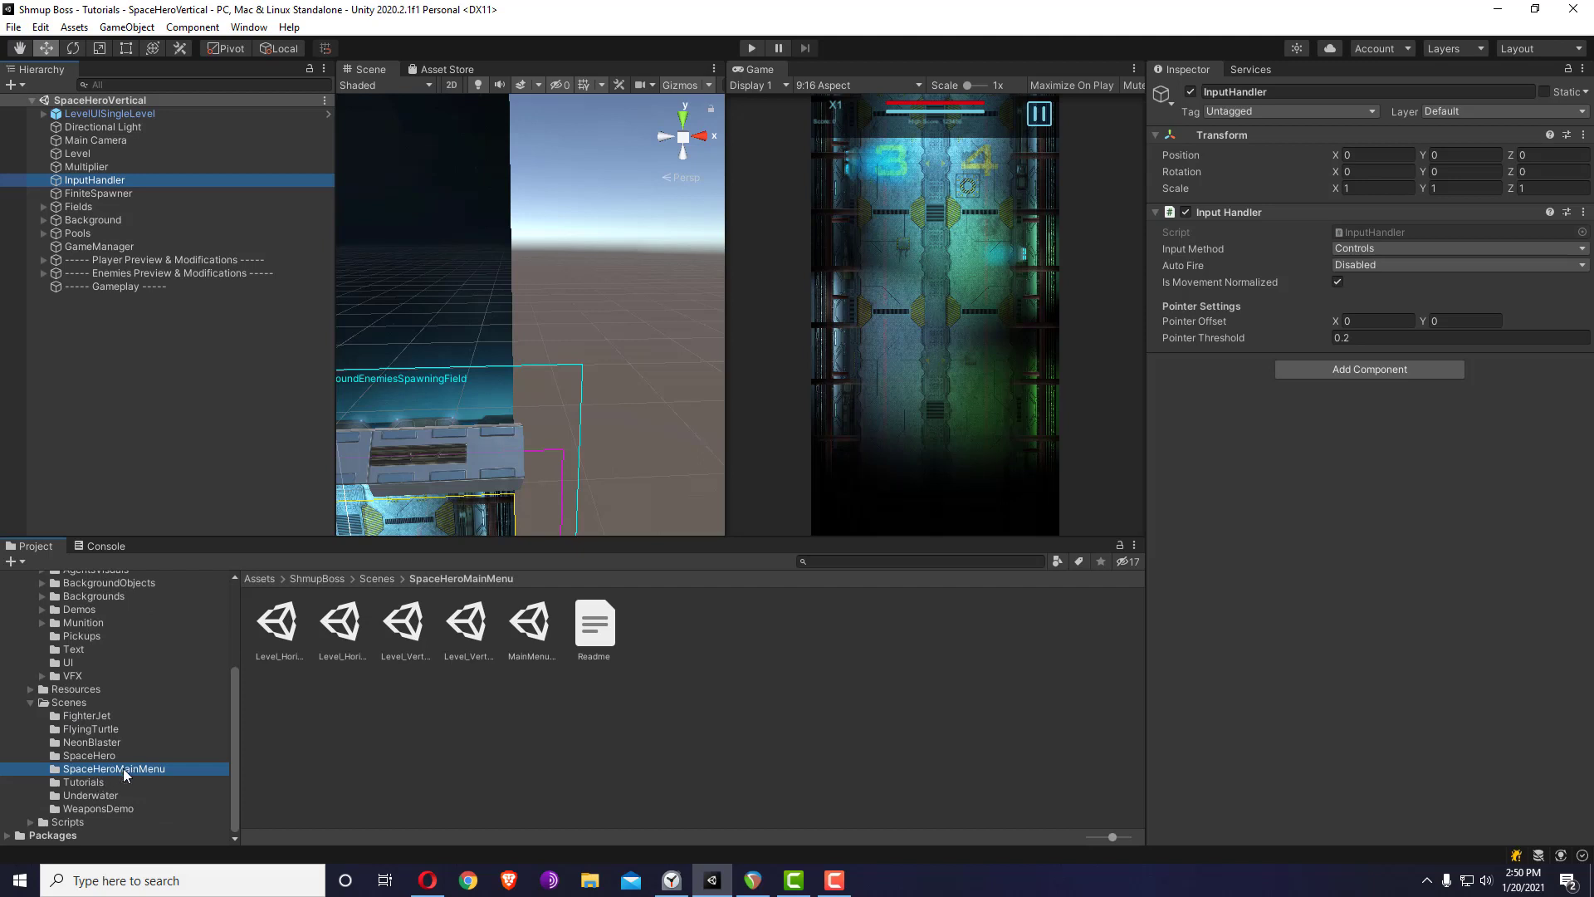
{"action": "left_click", "coordinate": [466, 623]}
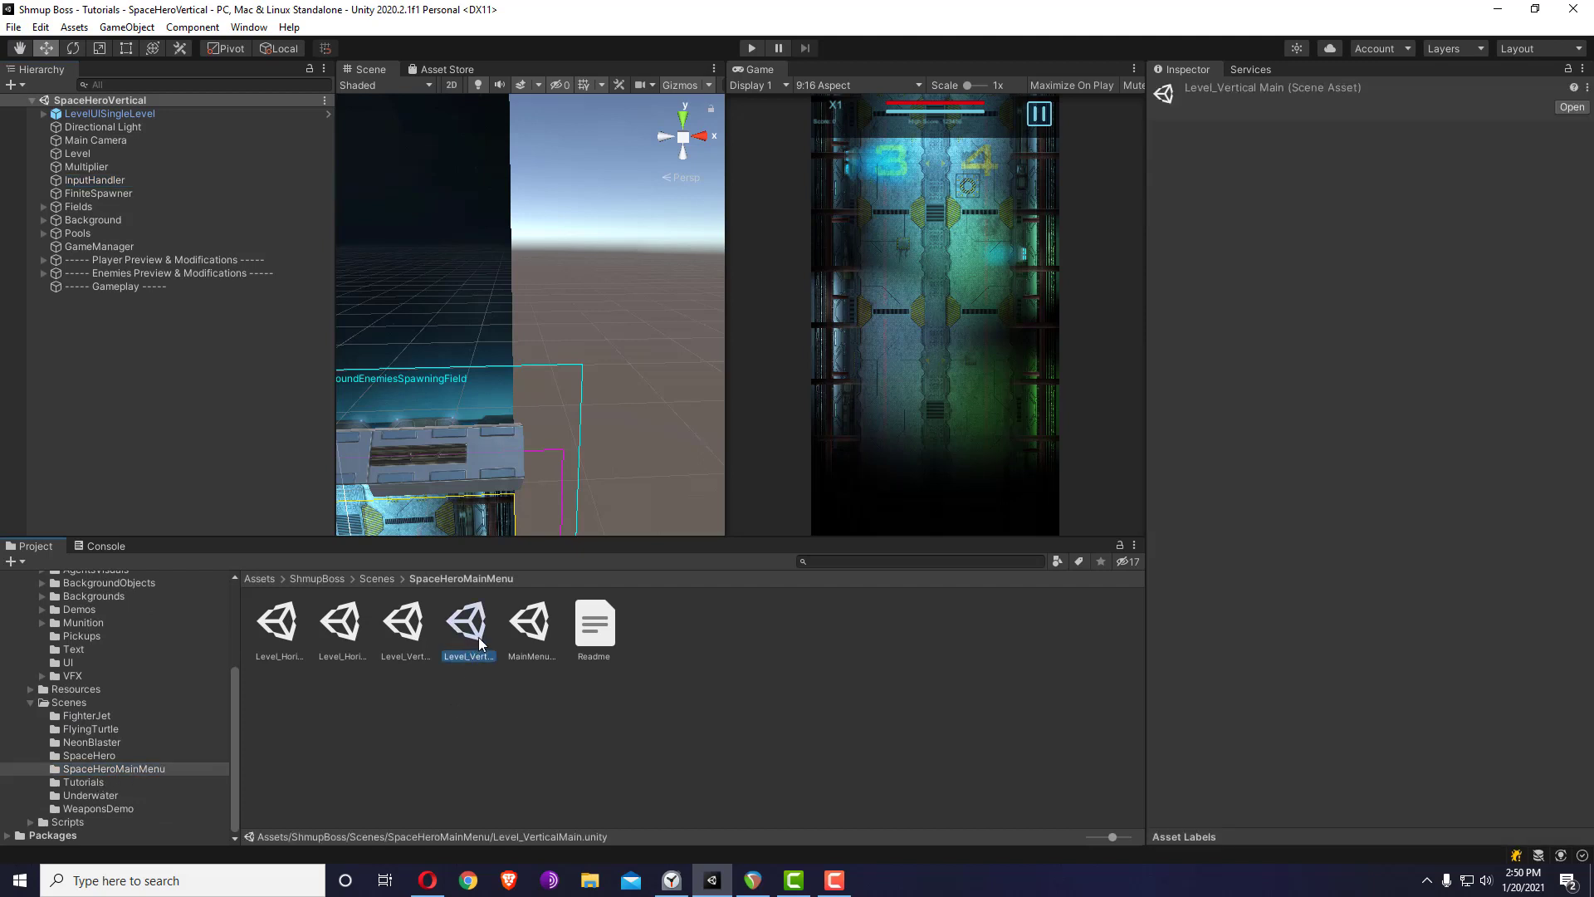
{"action": "double_click", "coordinate": [475, 623]}
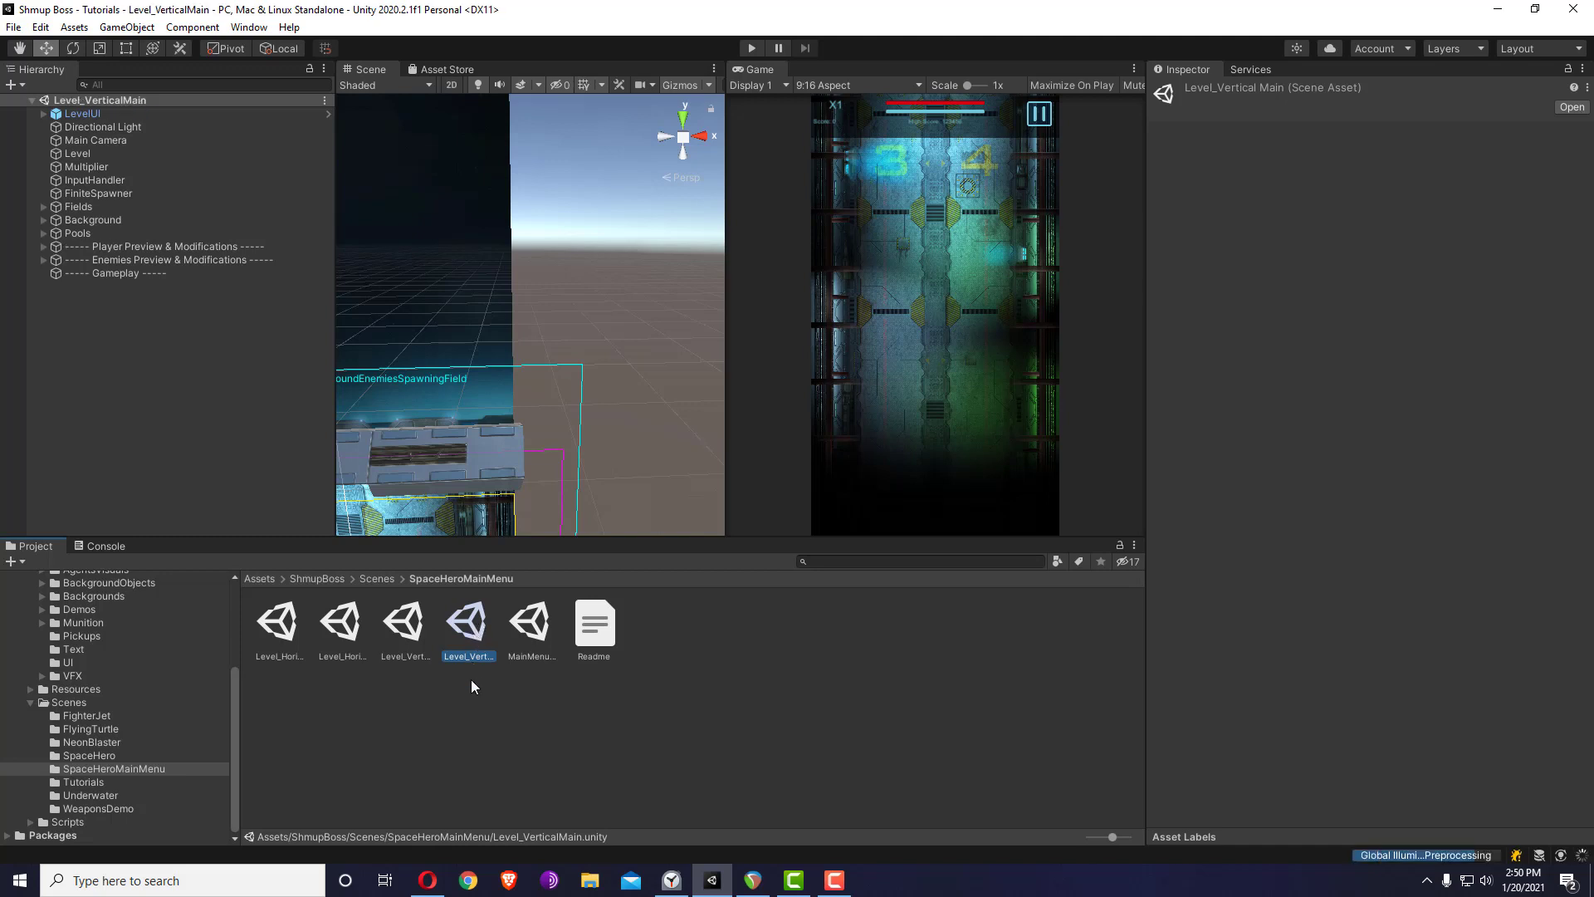
- Inspect the Difficulty Level Source options on the Level_VerticalMain scene's Multiplier object
{"action": "left_click", "coordinate": [98, 167]}
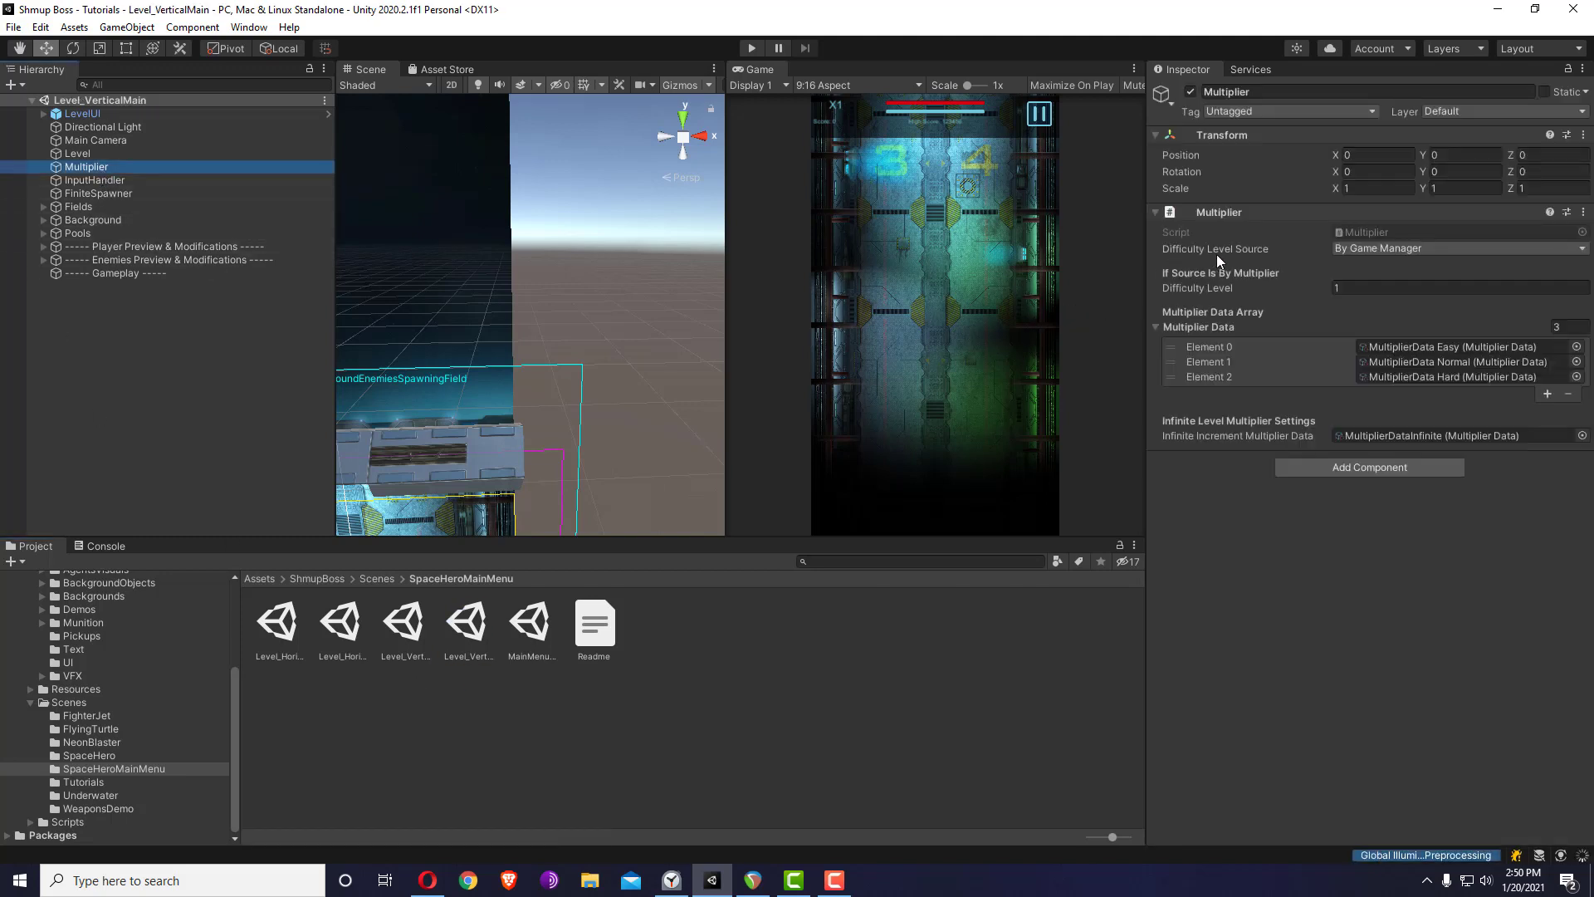
{"action": "left_click", "coordinate": [1370, 249]}
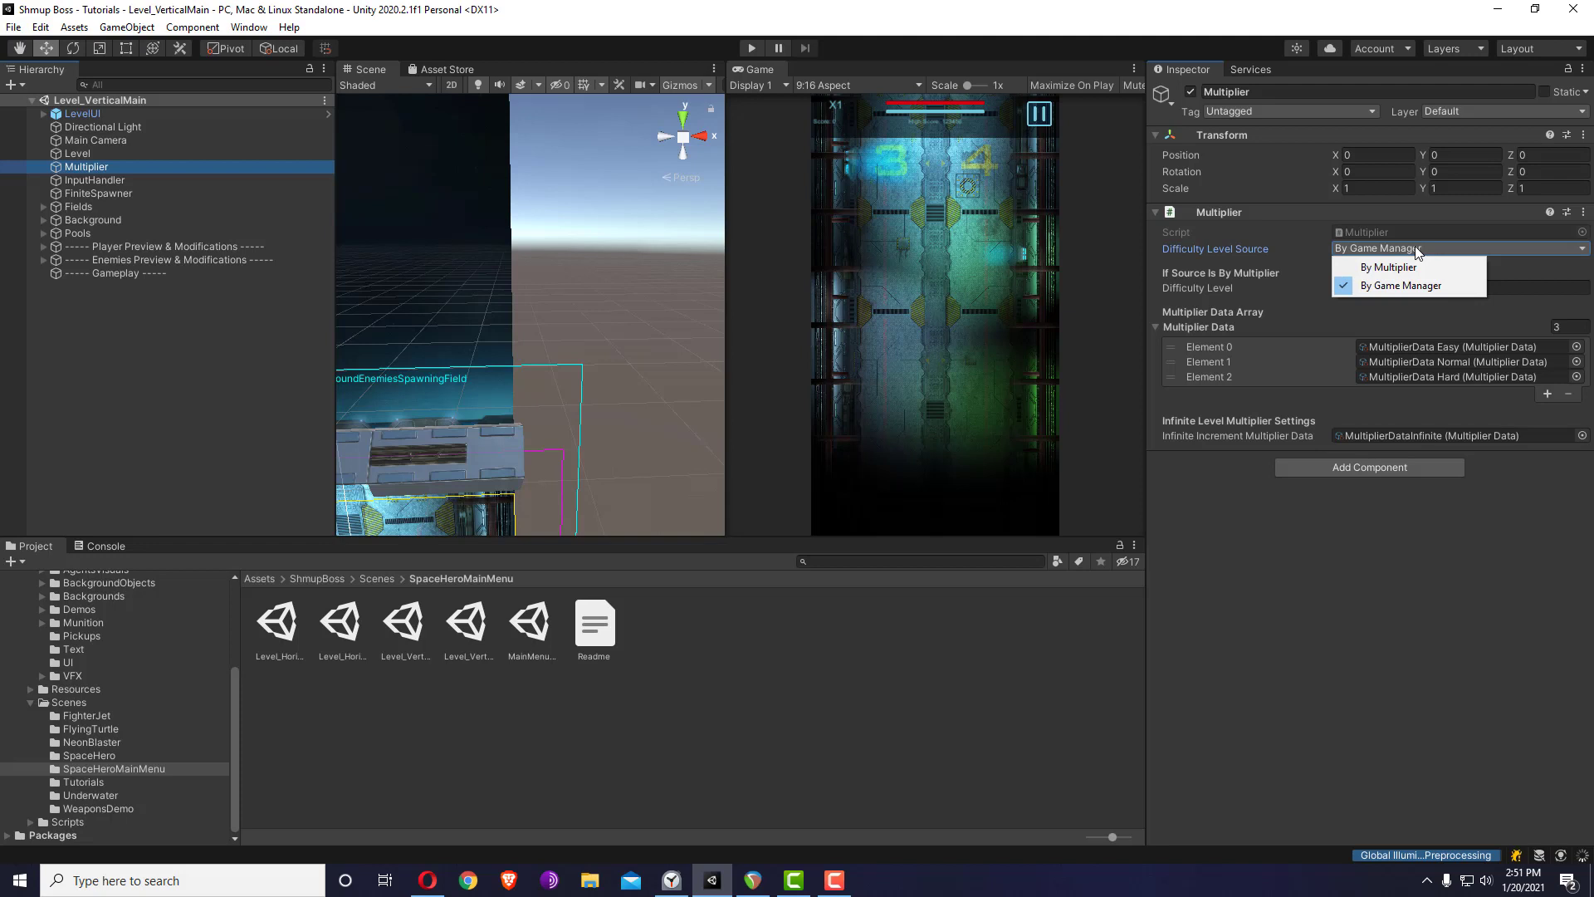
{"action": "left_click", "coordinate": [1408, 594]}
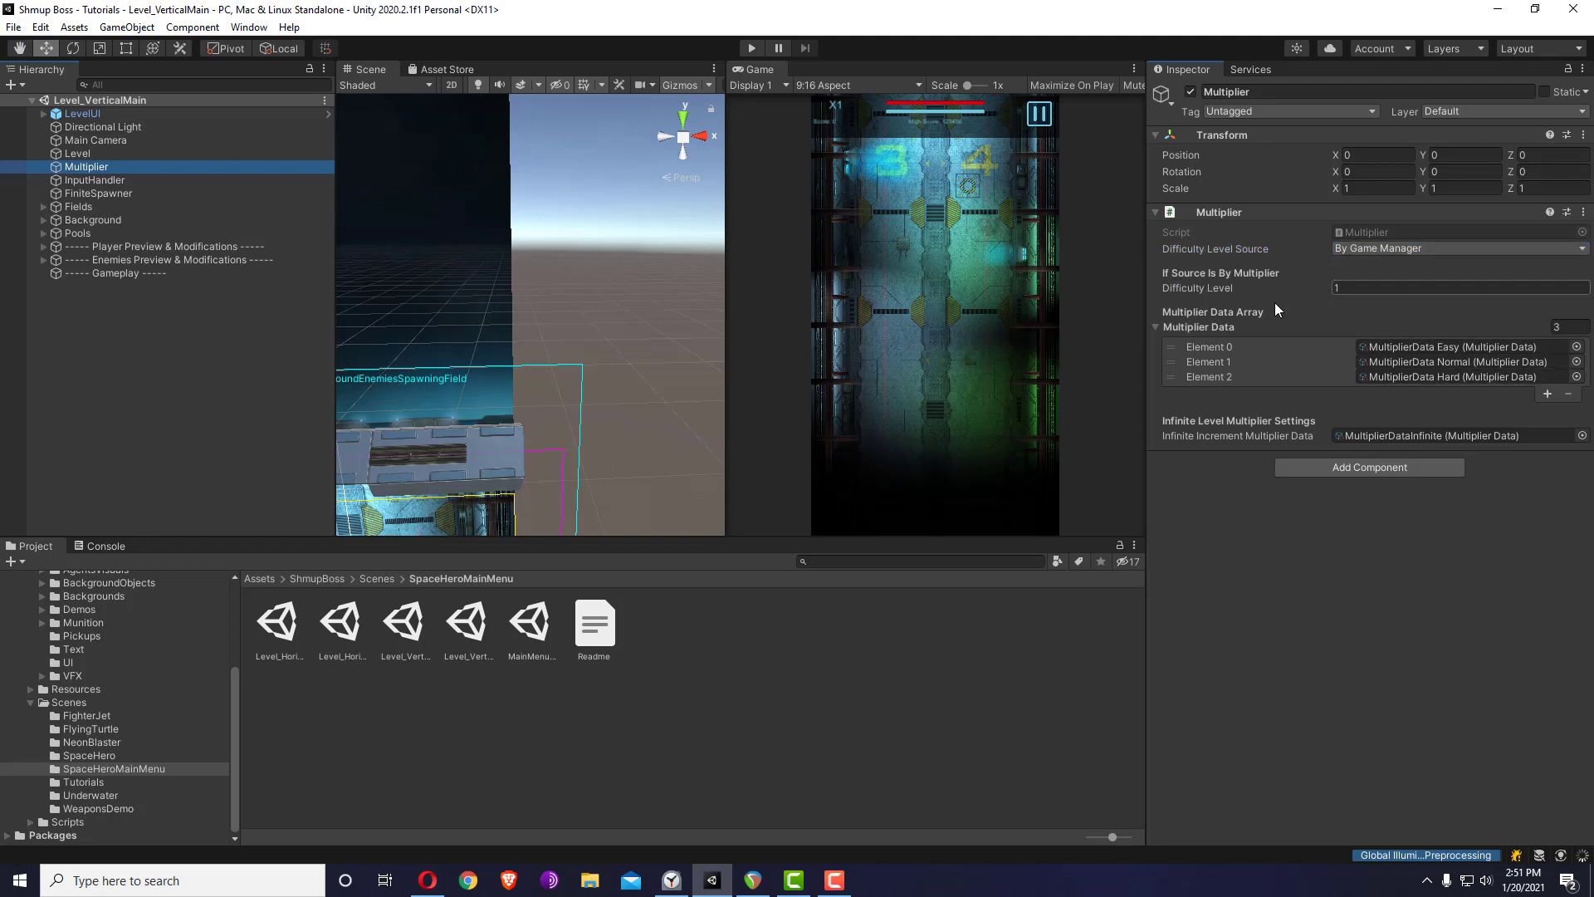
- Review the Player Source options on the Level_VerticalMain scene's Level object and the input settings on its InputHandler object
{"action": "left_click", "coordinate": [78, 154]}
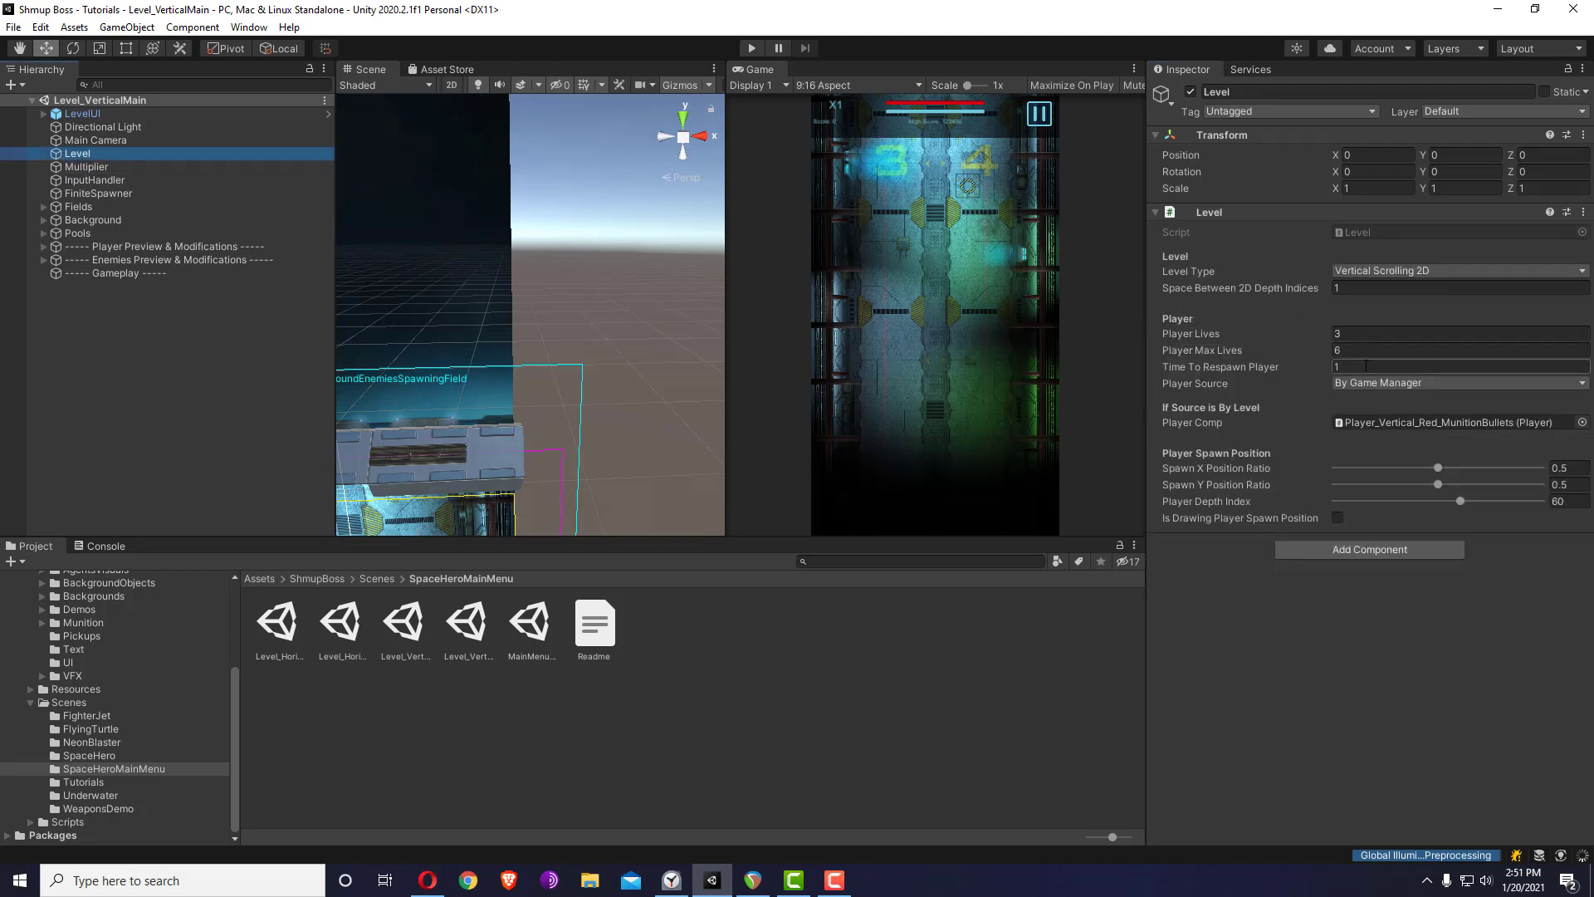
{"action": "left_click", "coordinate": [1367, 383]}
{"action": "left_click", "coordinate": [1367, 426]}
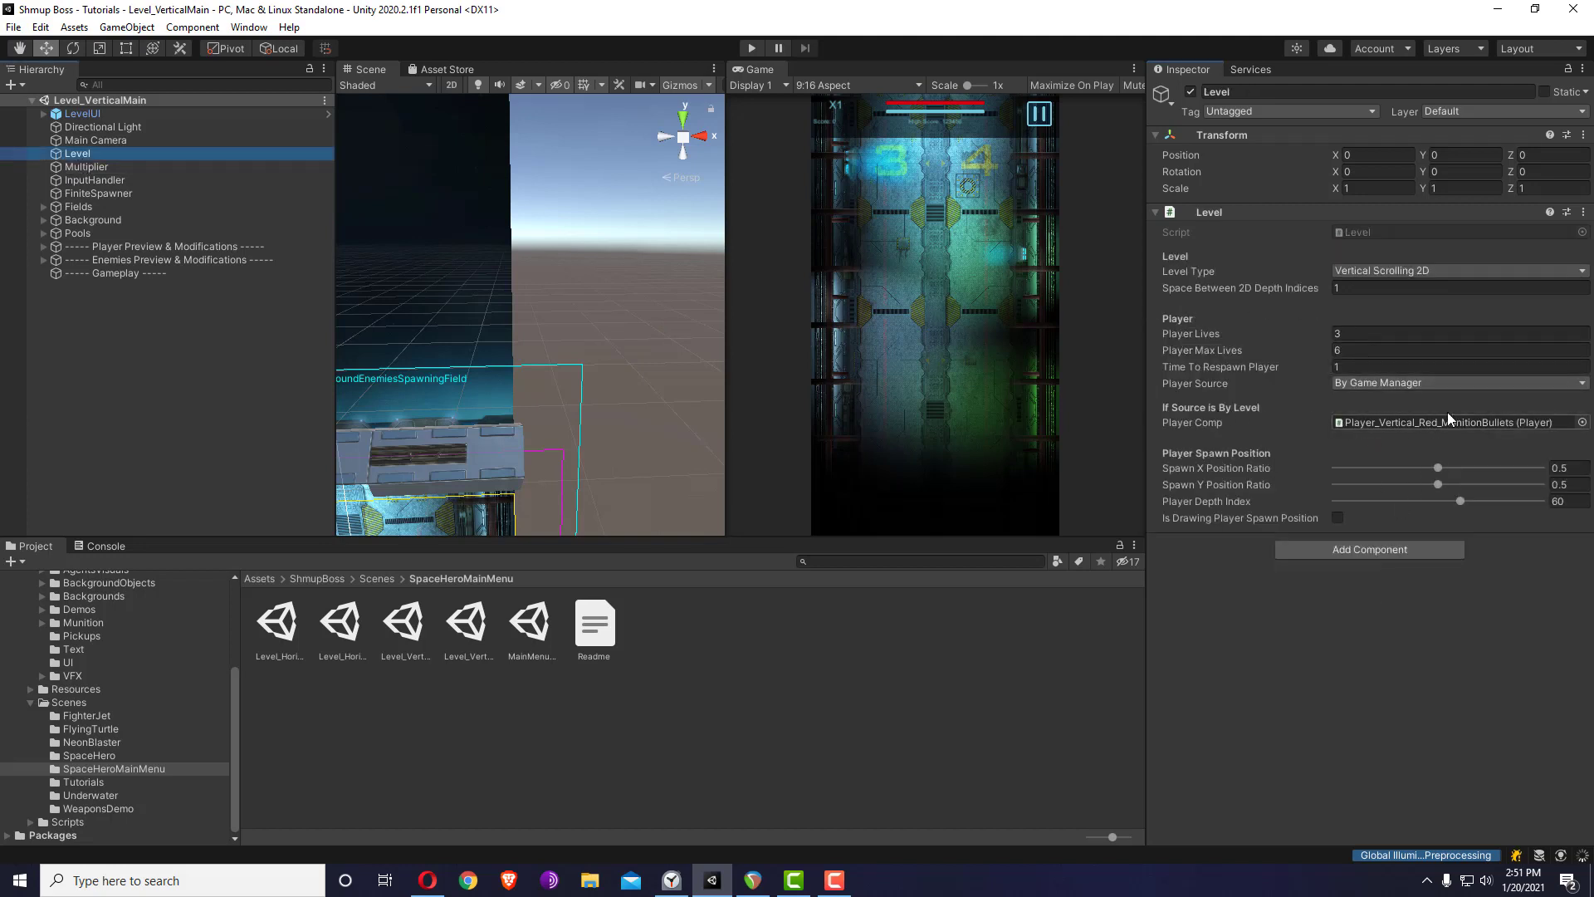
{"action": "left_click", "coordinate": [1387, 386]}
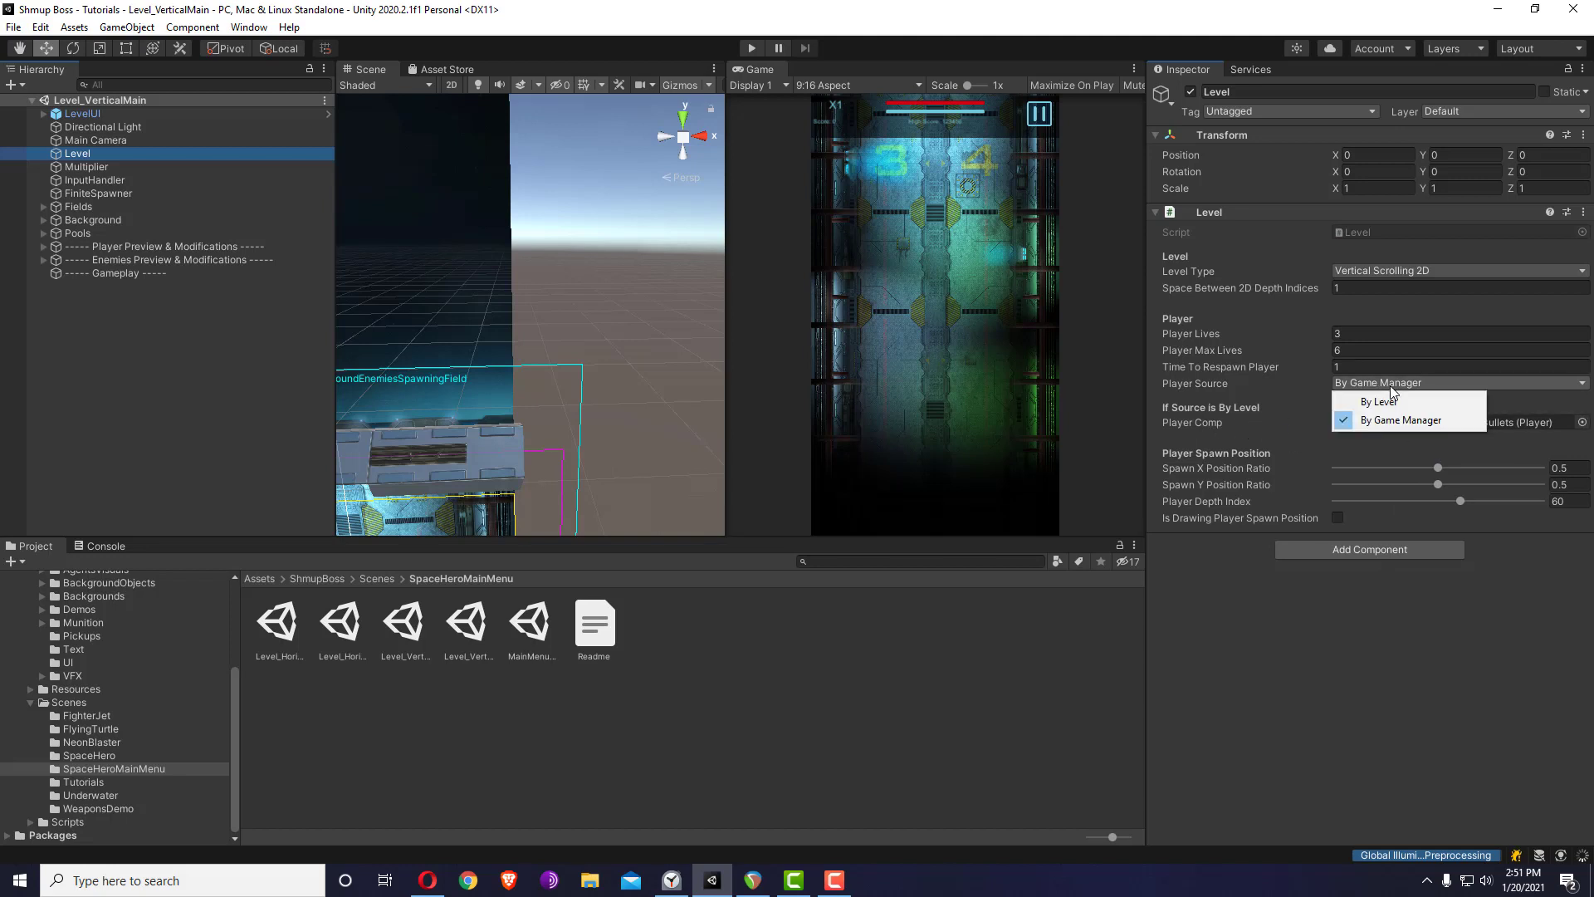
{"action": "left_click", "coordinate": [1398, 678]}
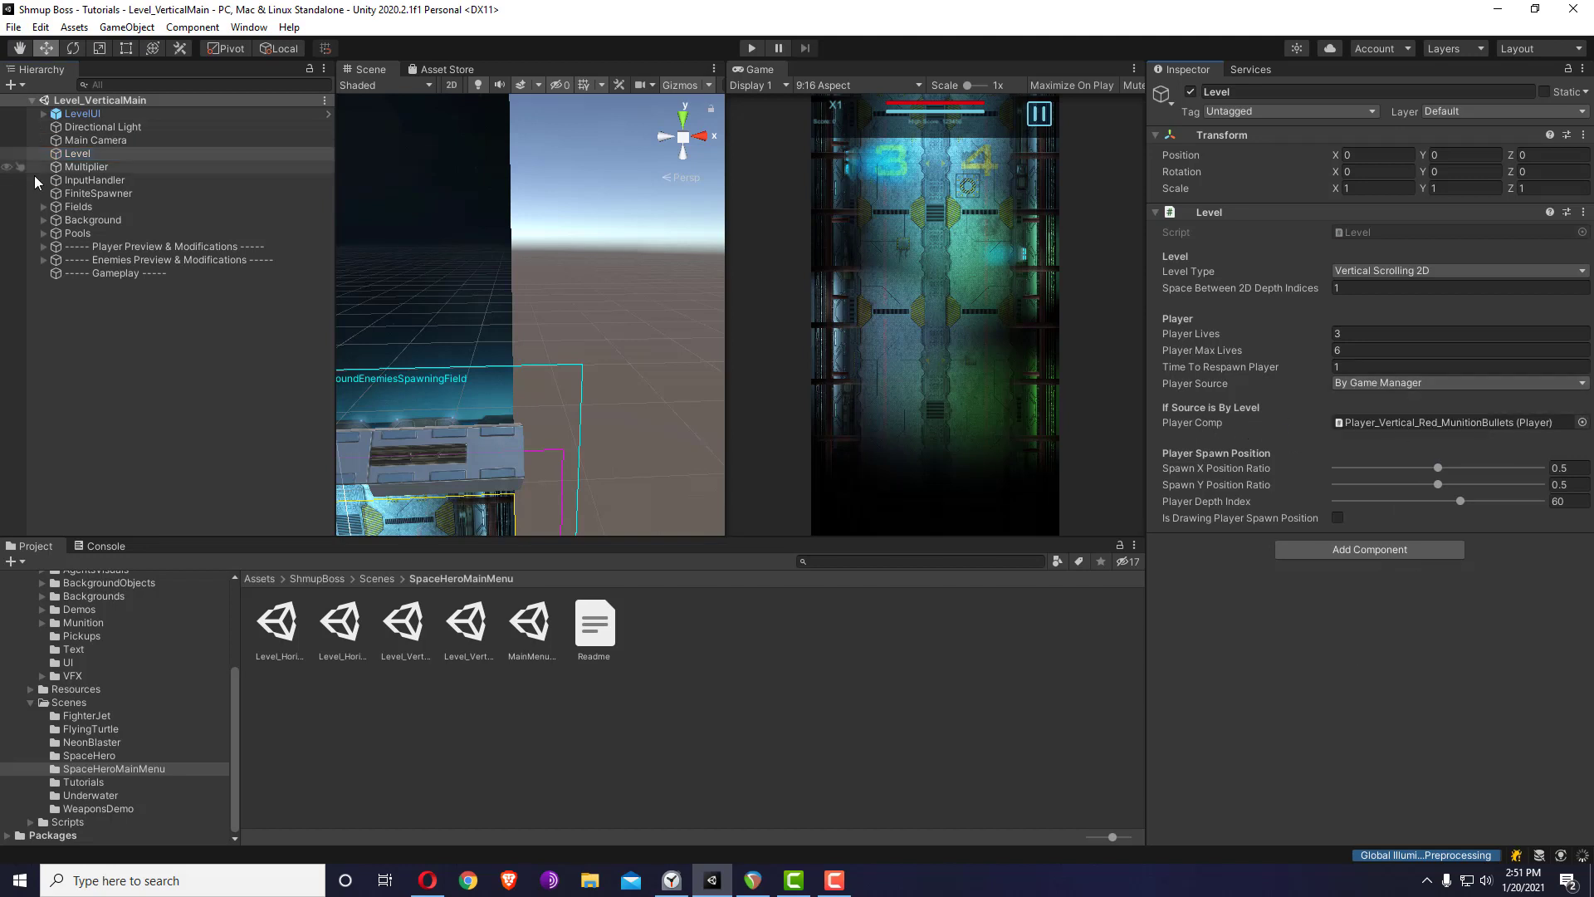
{"action": "left_click", "coordinate": [93, 181]}
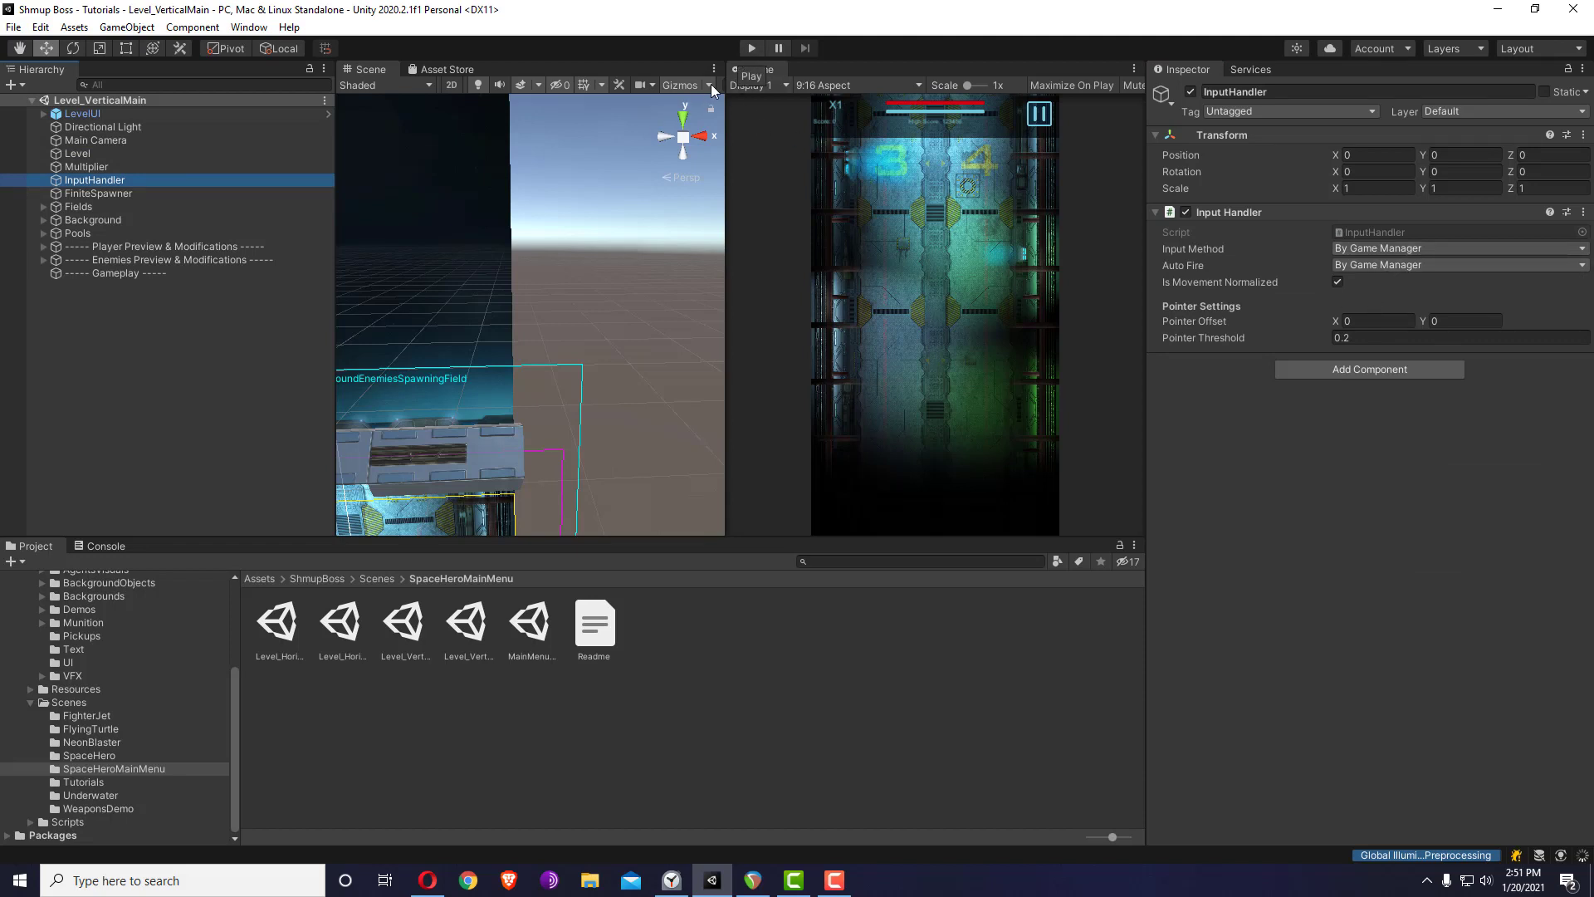
- Test-run the Level_VerticalMain scene directly with the Console showing, read the logged message, and stop the run
{"action": "left_click", "coordinate": [104, 545]}
{"action": "left_click", "coordinate": [743, 51]}
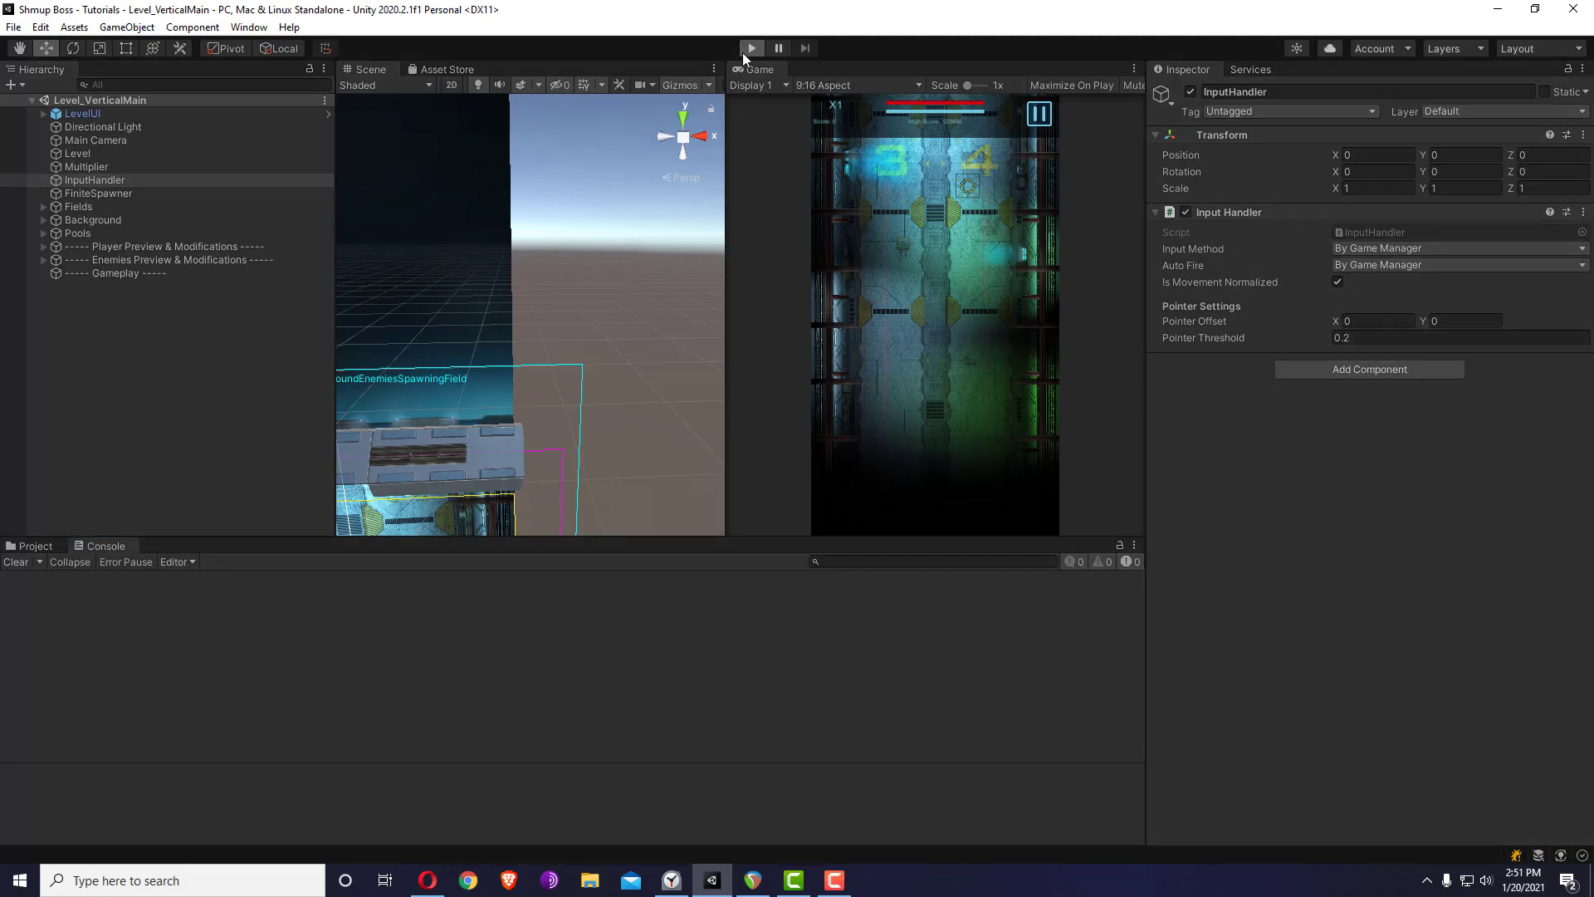
{"action": "key", "text": "XF86AudioLowerVolume"}
{"action": "key", "text": "XF86AudioLowerVolume"}
{"action": "key", "text": "XF86AudioLowerVolume"}
{"action": "key", "text": "XF86AudioLowerVolume"}
{"action": "key", "text": "XF86AudioLowerVolume"}
{"action": "key", "text": "XF86AudioLowerVolume"}
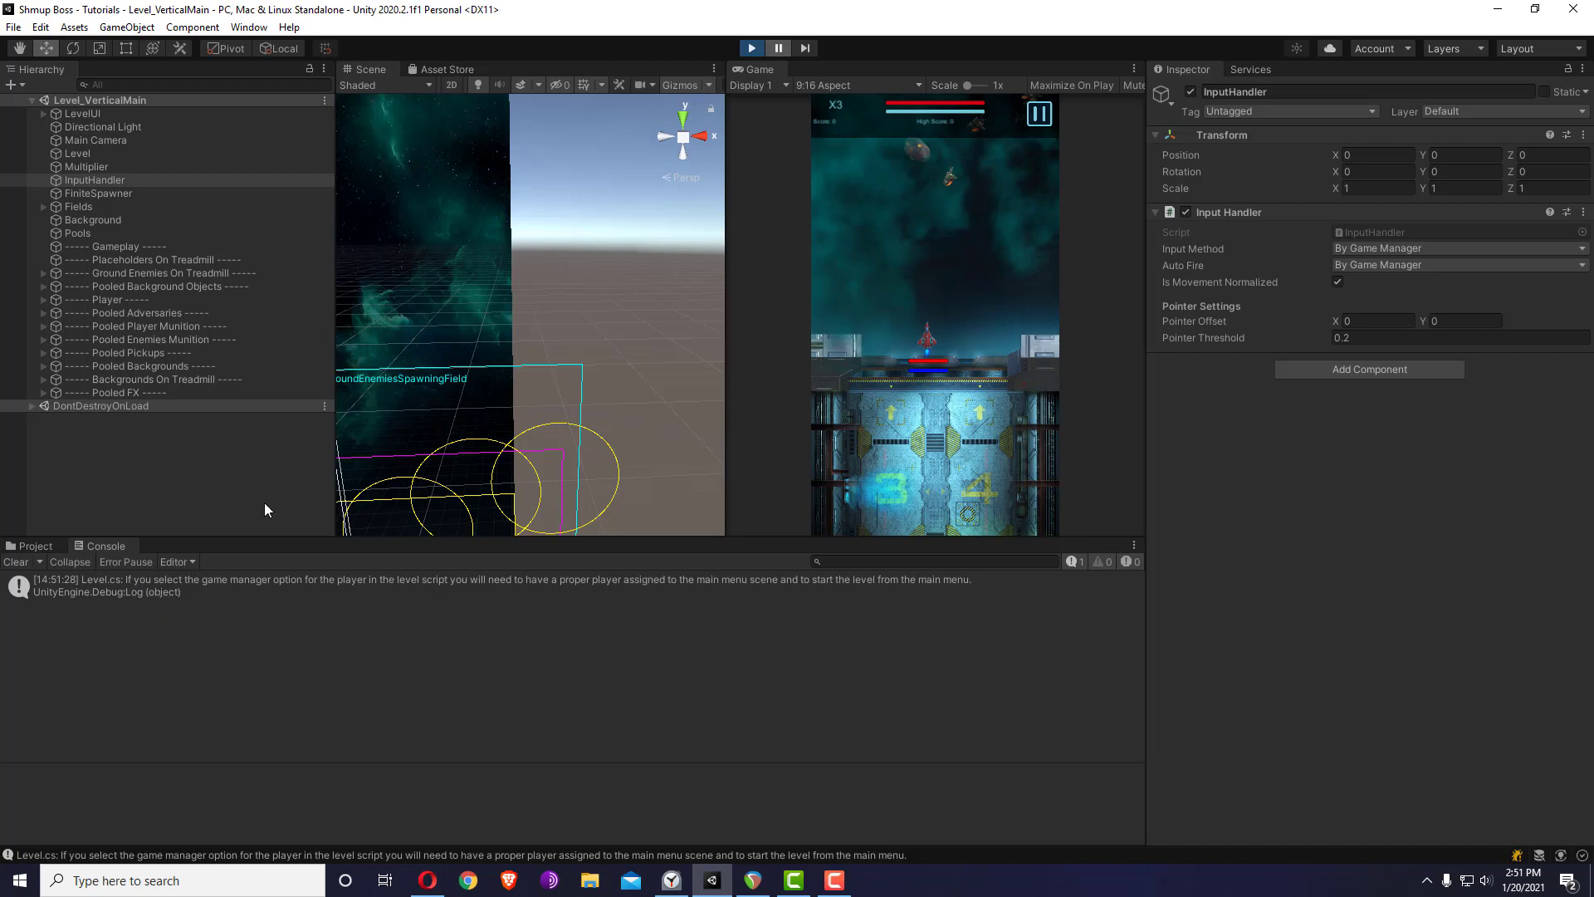
{"action": "left_click", "coordinate": [751, 48]}
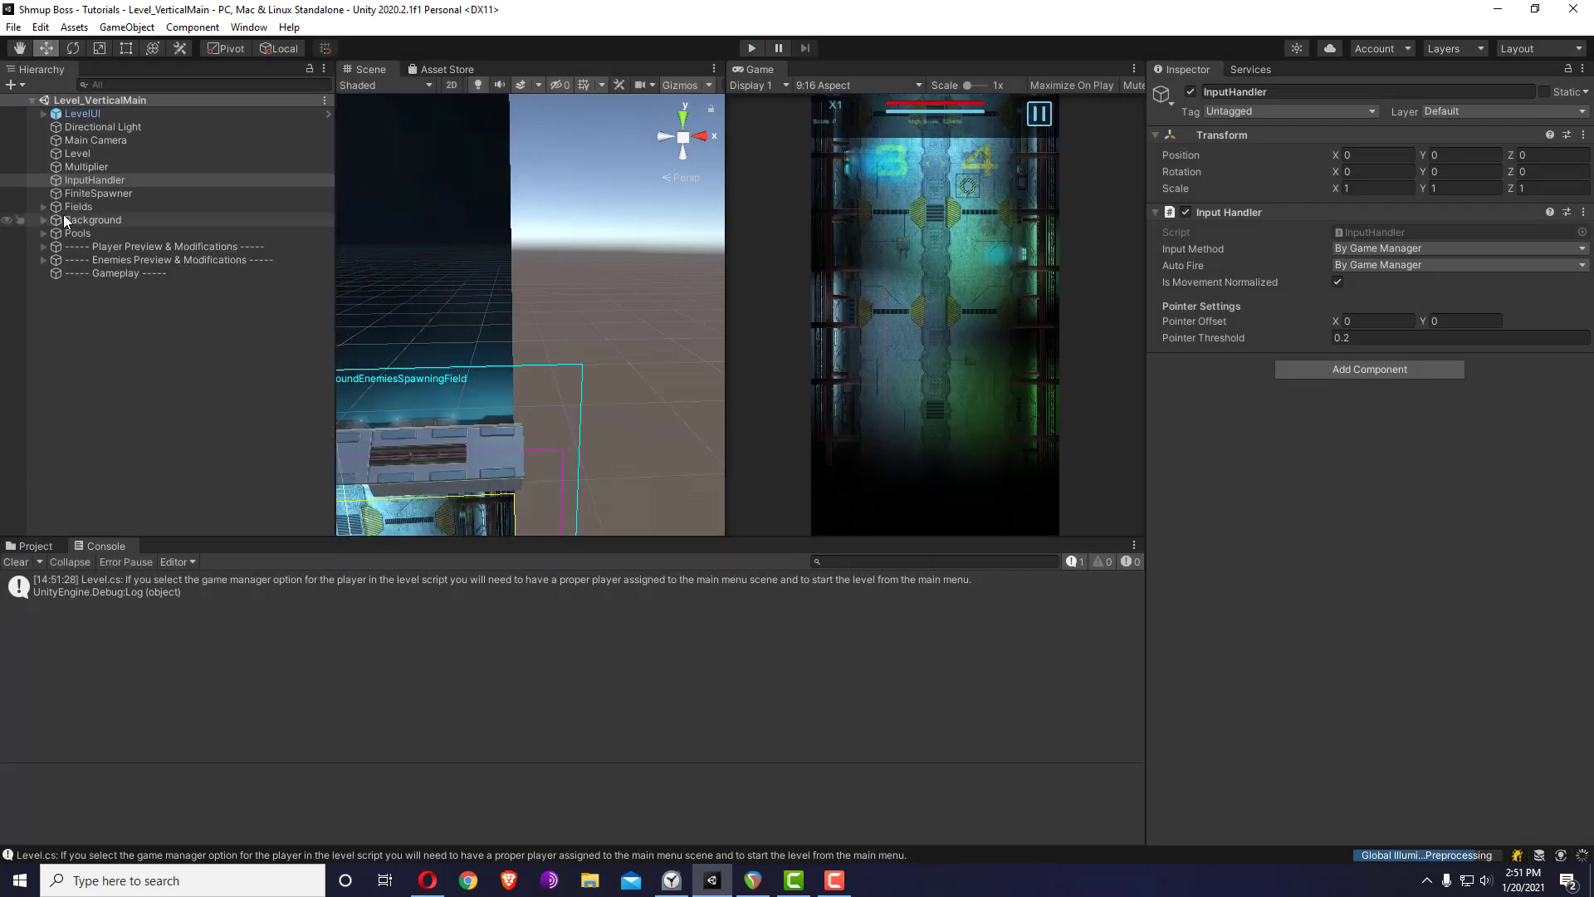
- Recheck the source settings on the Level, Multiplier and InputHandler objects of the Level_VerticalMain scene
{"action": "left_click", "coordinate": [93, 154]}
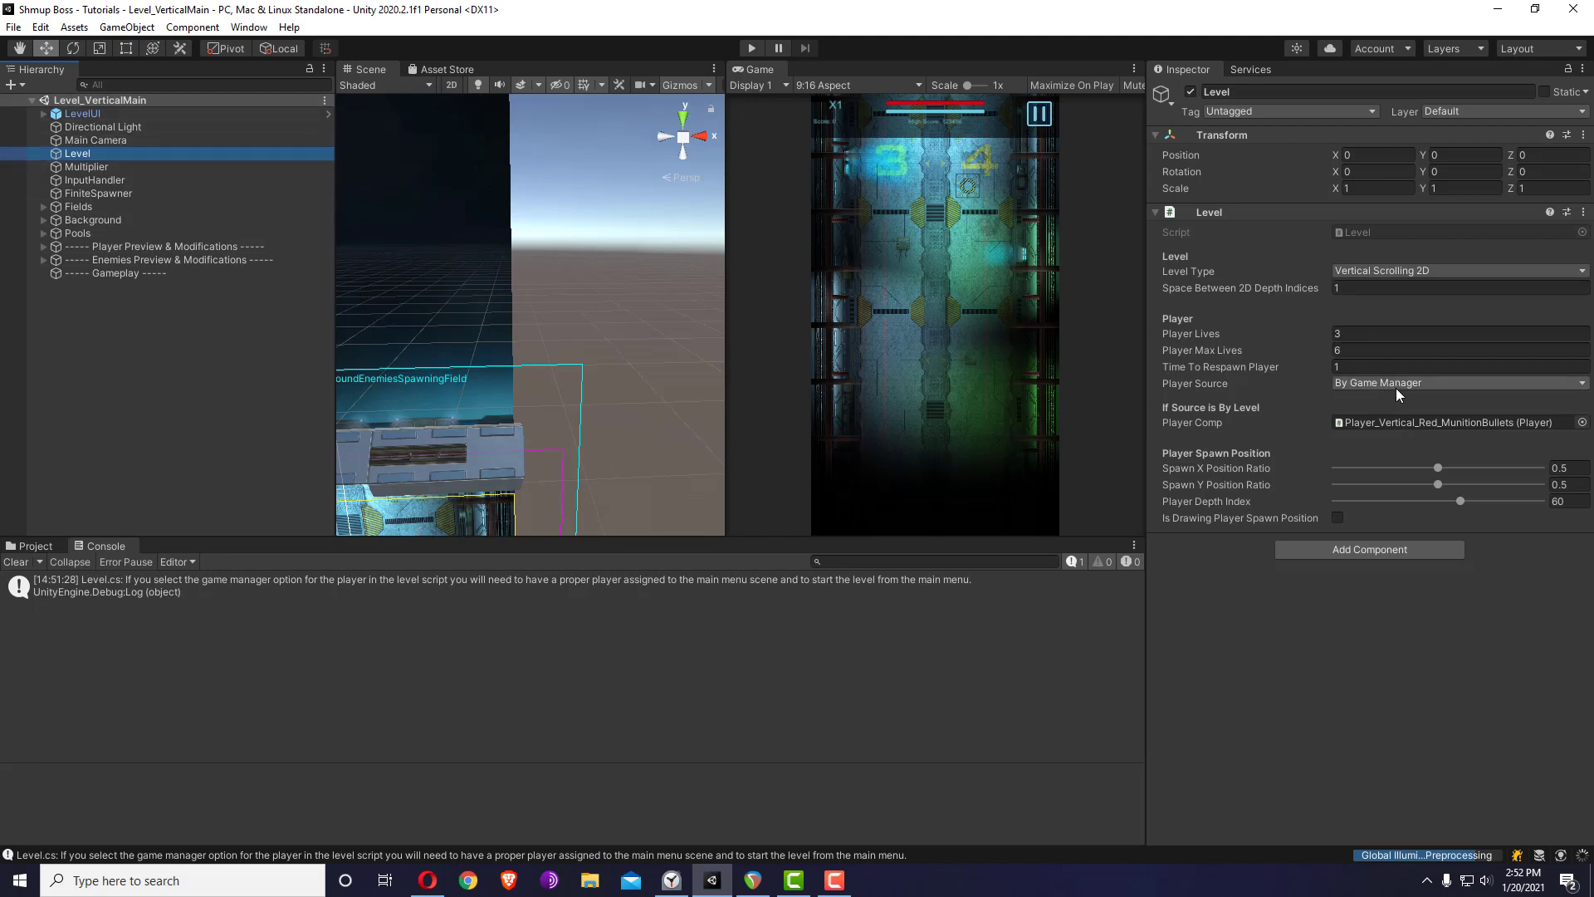
{"action": "left_click", "coordinate": [131, 168]}
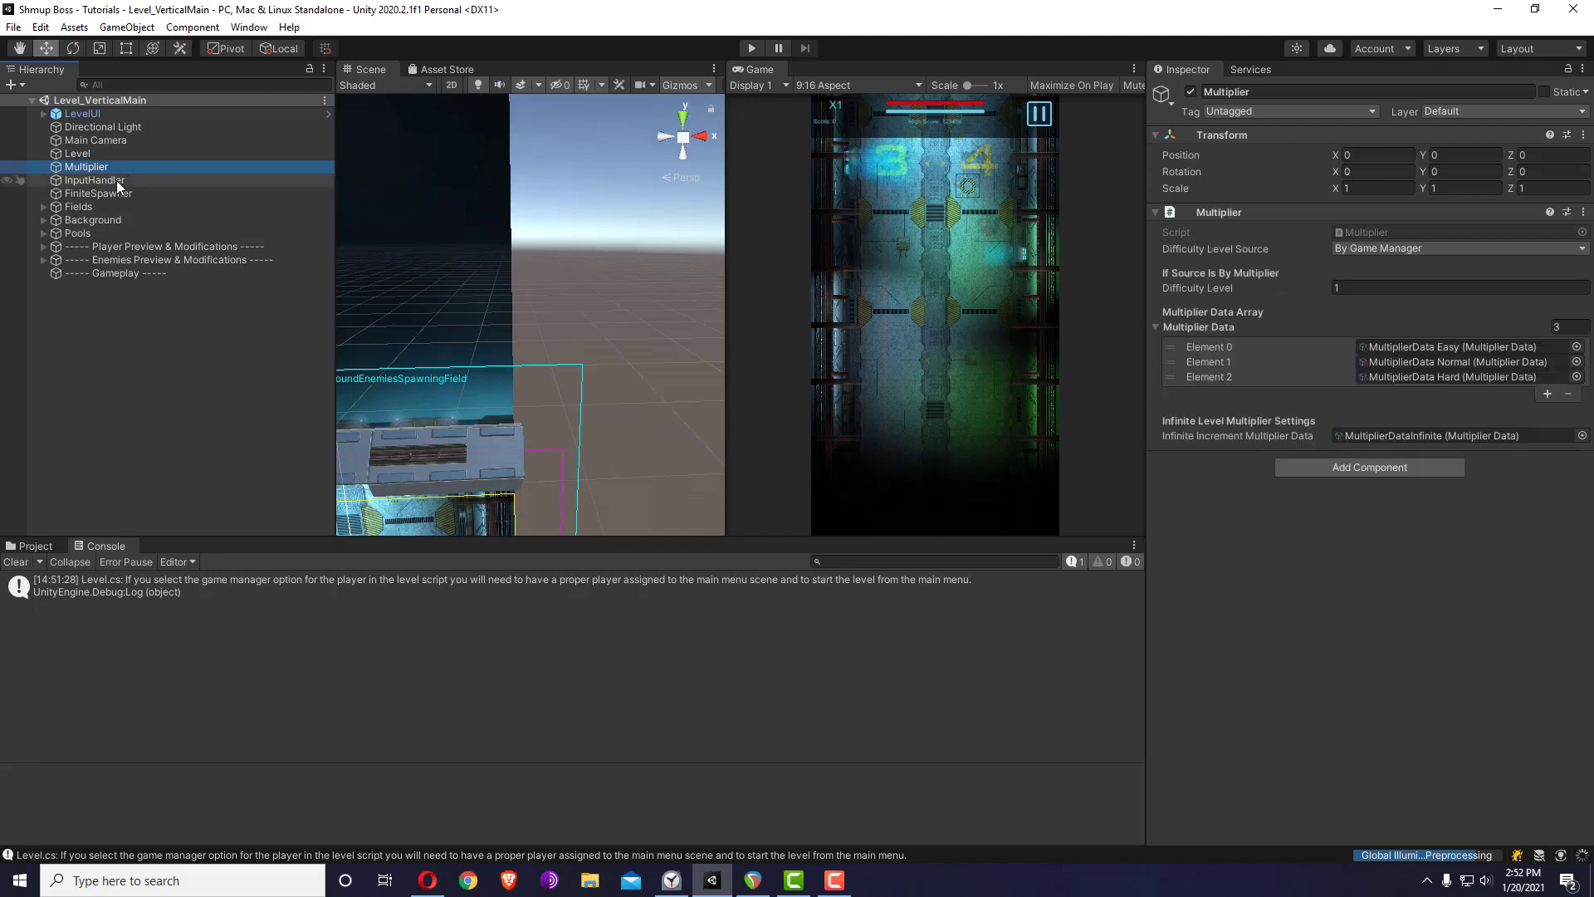
{"action": "left_click", "coordinate": [116, 181]}
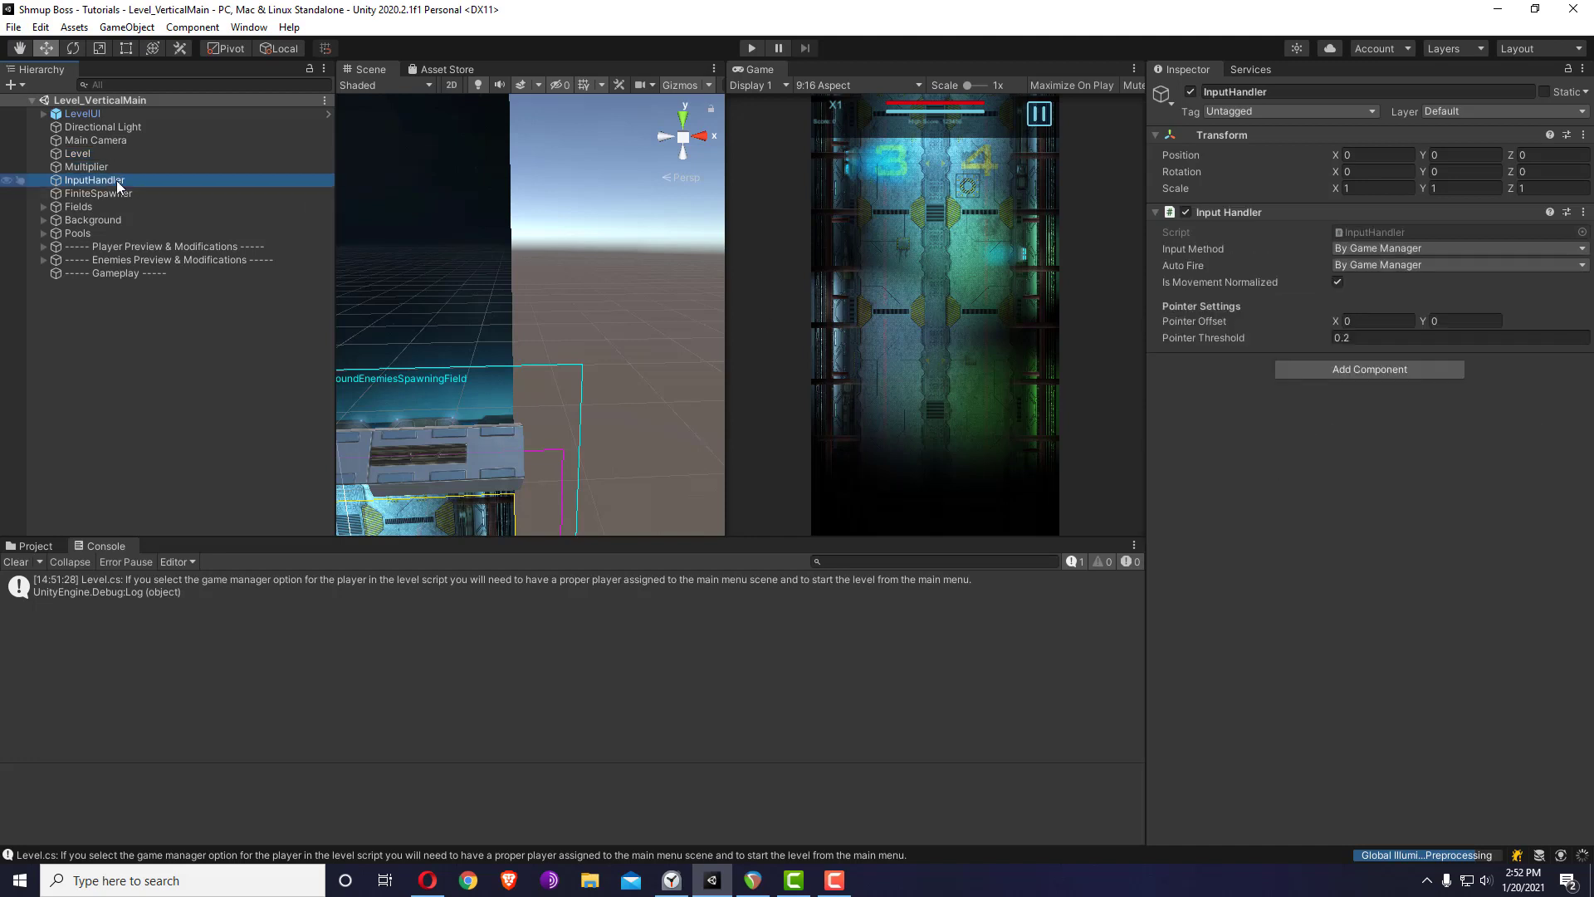
- Open the MainMenu_StartHere scene and expand all three Player Selections elements on its GameManager object
{"action": "left_click", "coordinate": [36, 549]}
{"action": "double_click", "coordinate": [538, 629]}
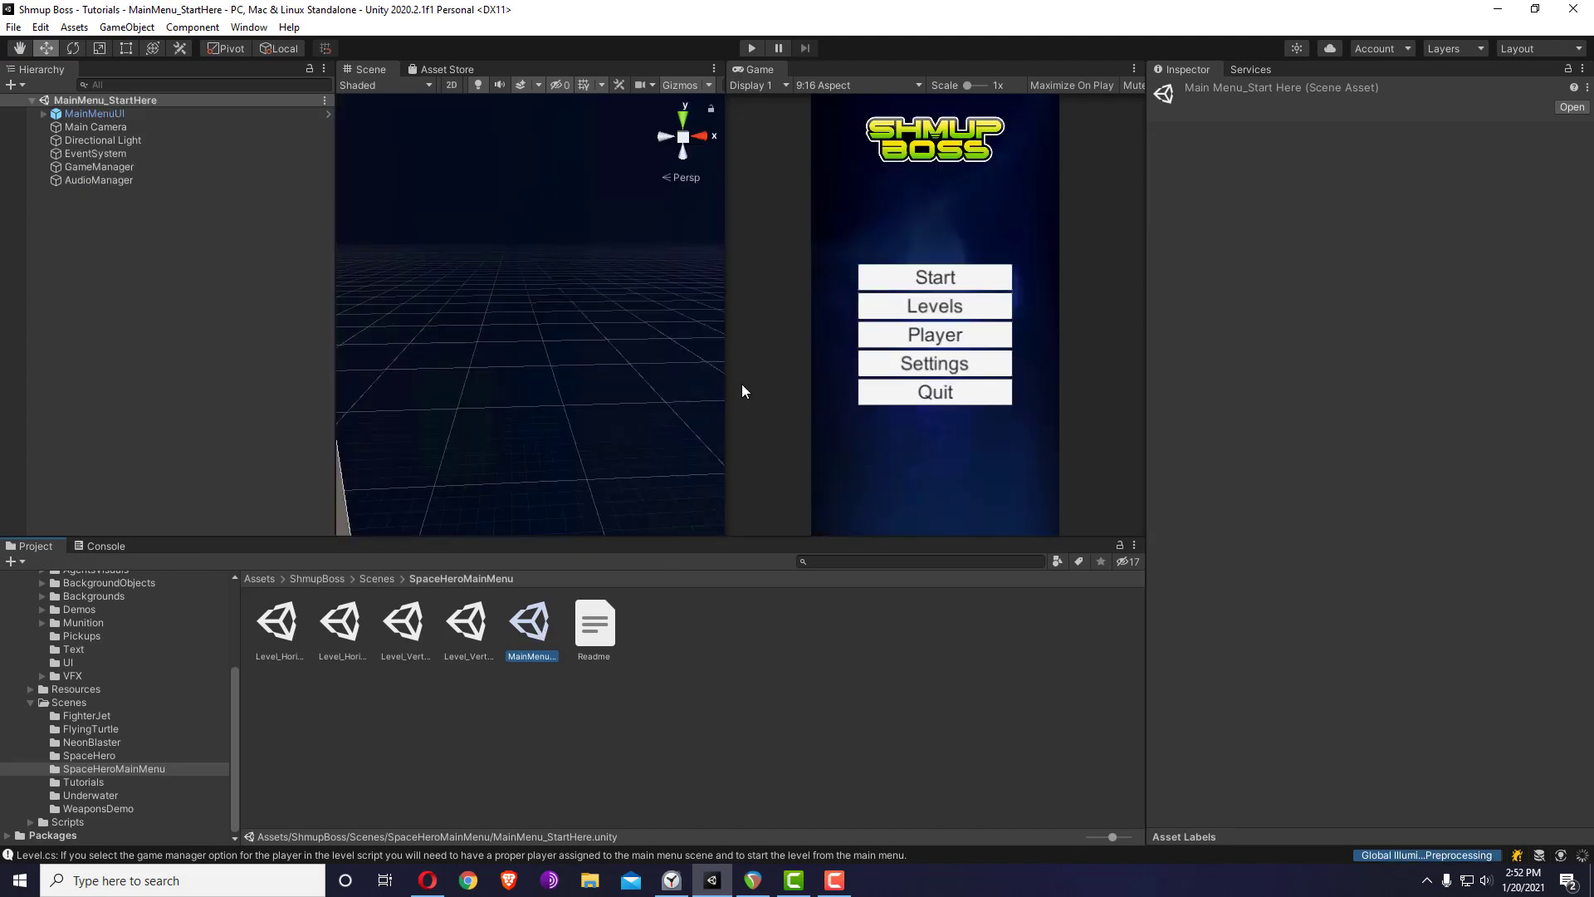
{"action": "left_click", "coordinate": [196, 172]}
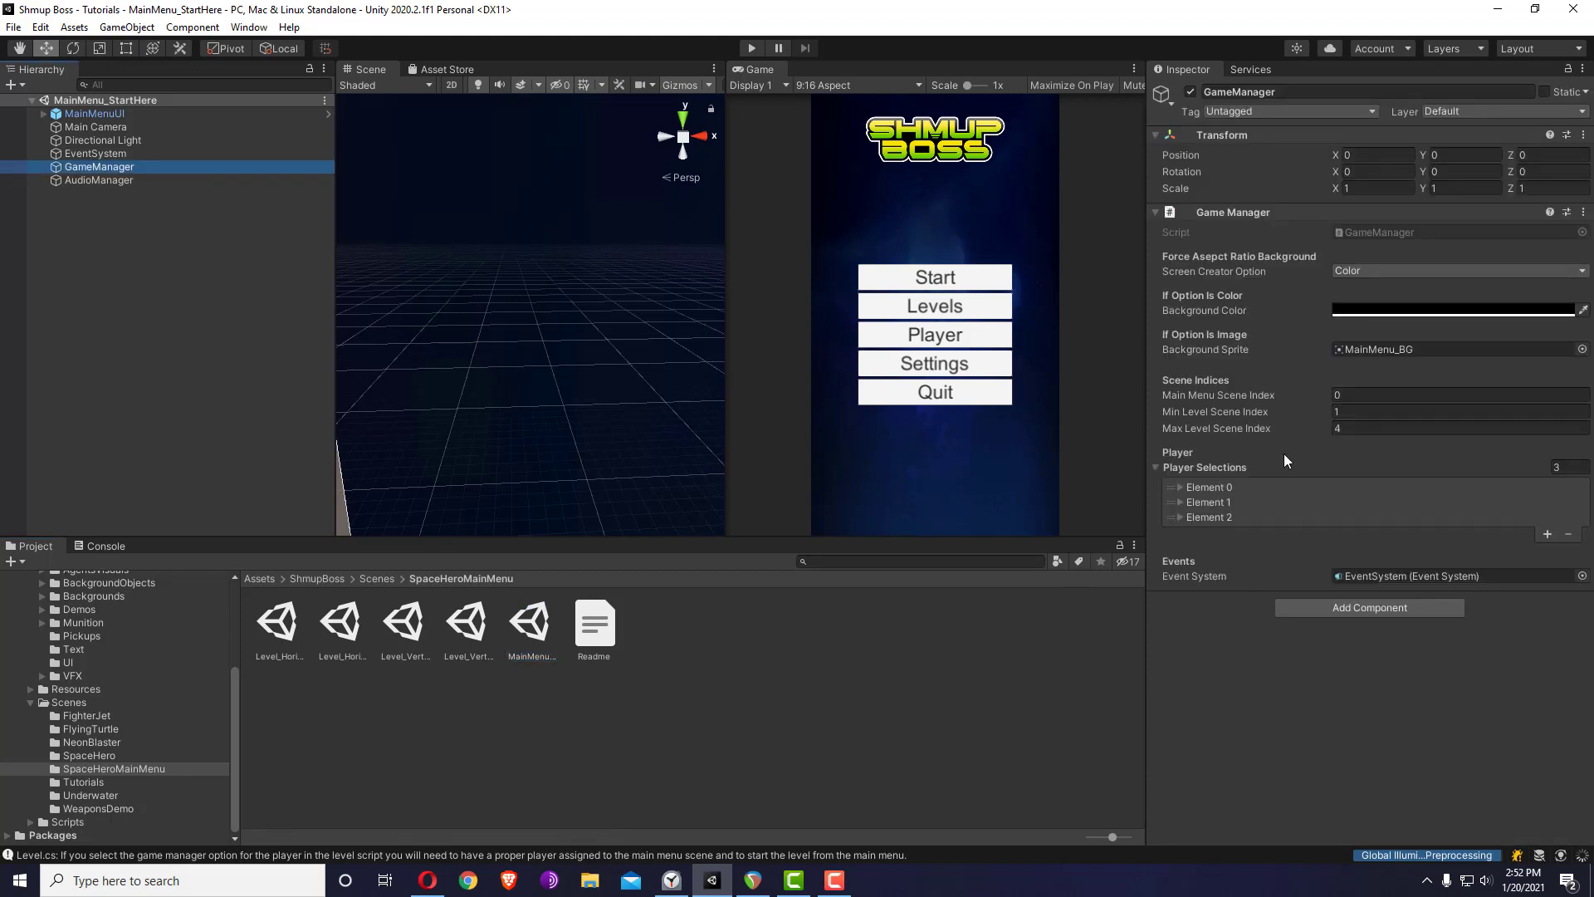
{"action": "left_click", "coordinate": [1179, 488]}
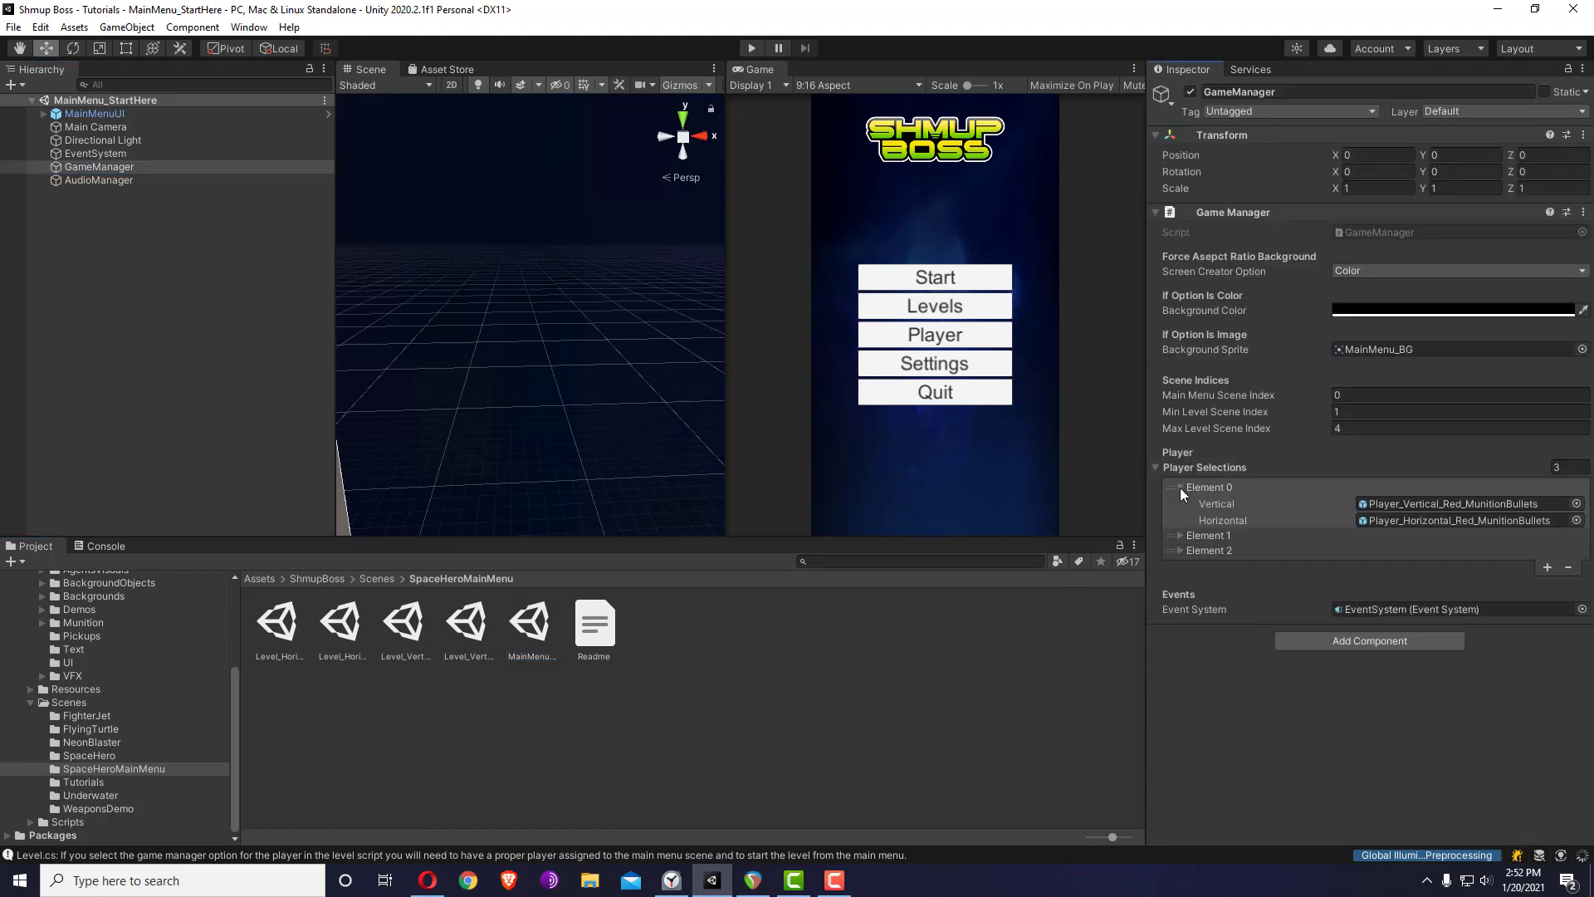
{"action": "left_click", "coordinate": [1182, 536]}
{"action": "left_click", "coordinate": [1180, 583]}
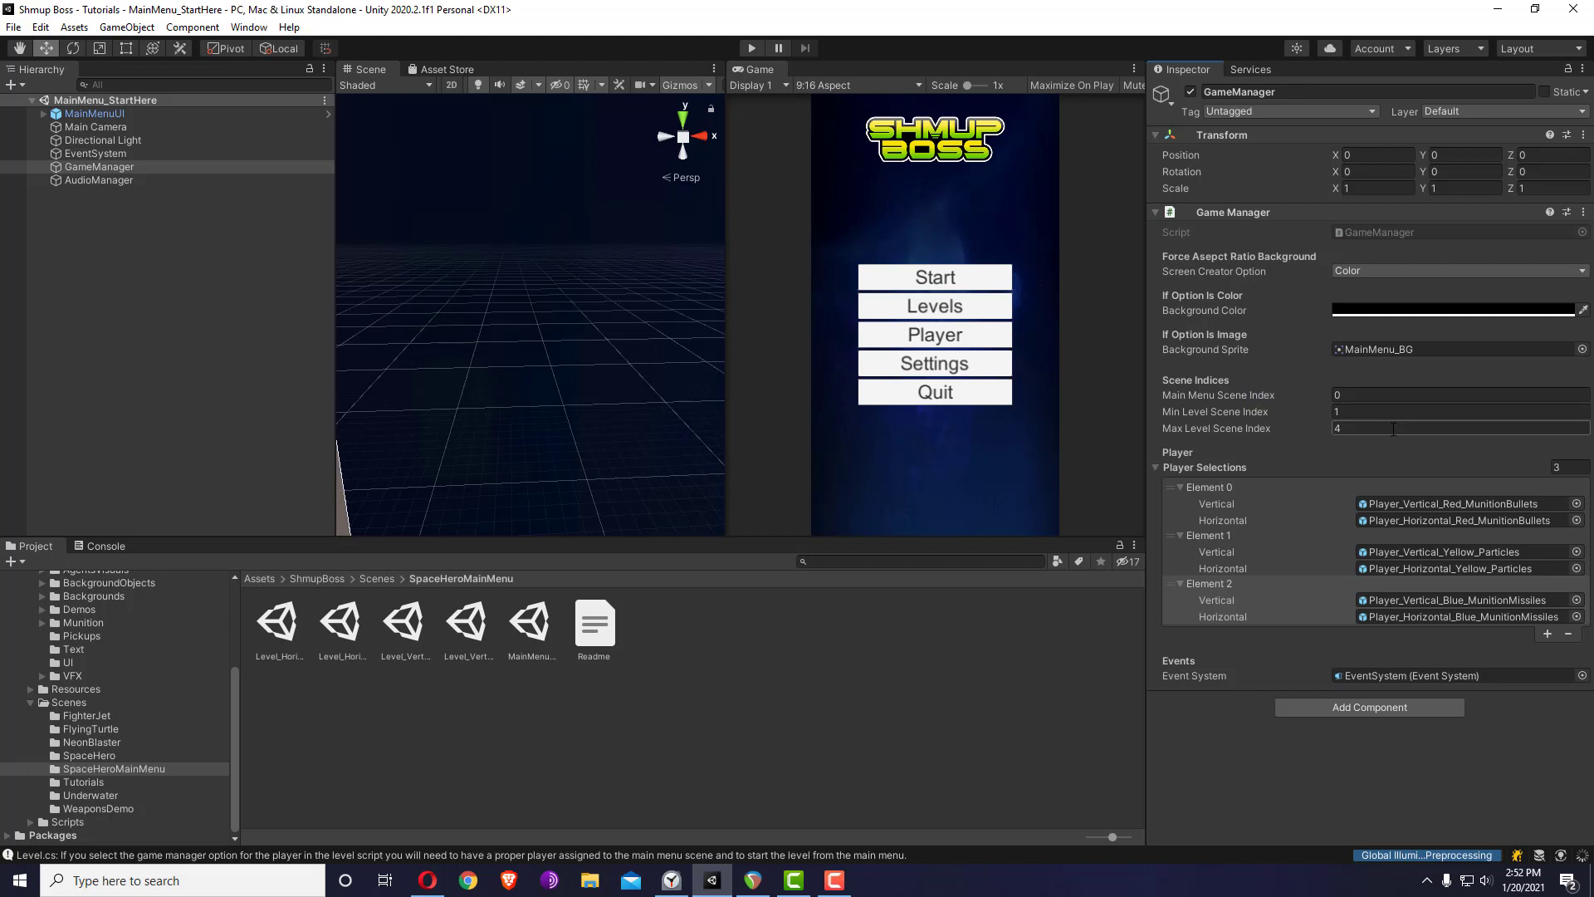
- Open the Build Settings and go through the SpaceHeroMainMenu scenes in the build list, from the main menu to Level_HorizontalMain
{"action": "left_click", "coordinate": [13, 27]}
{"action": "left_click", "coordinate": [90, 229]}
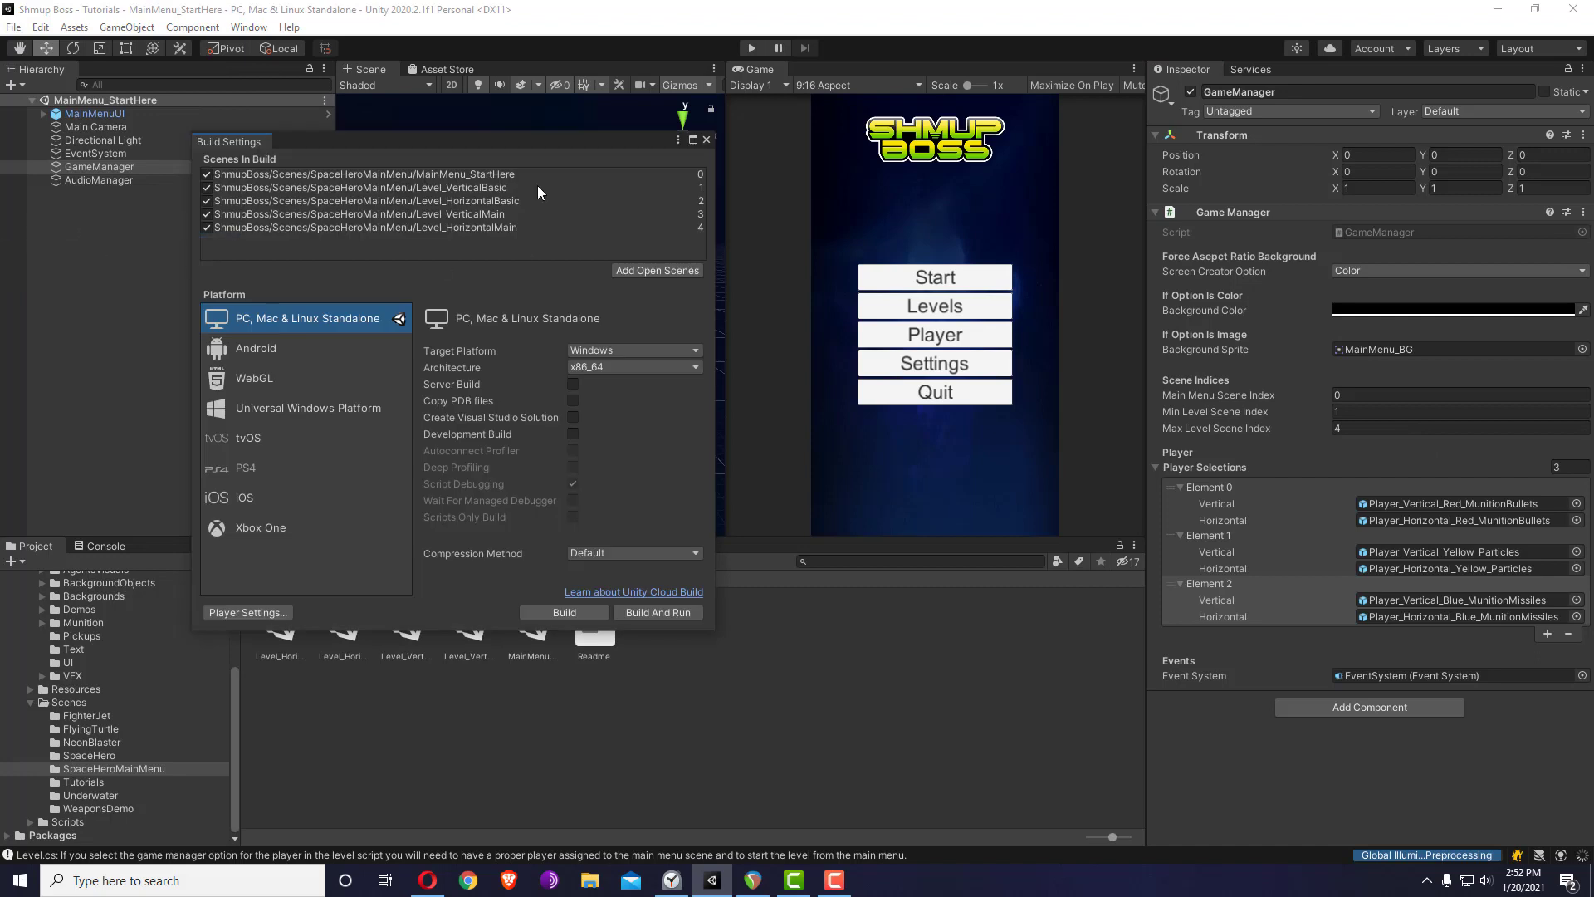
{"action": "left_click_drag", "start_coordinate": [521, 148], "coordinate": [675, 181]}
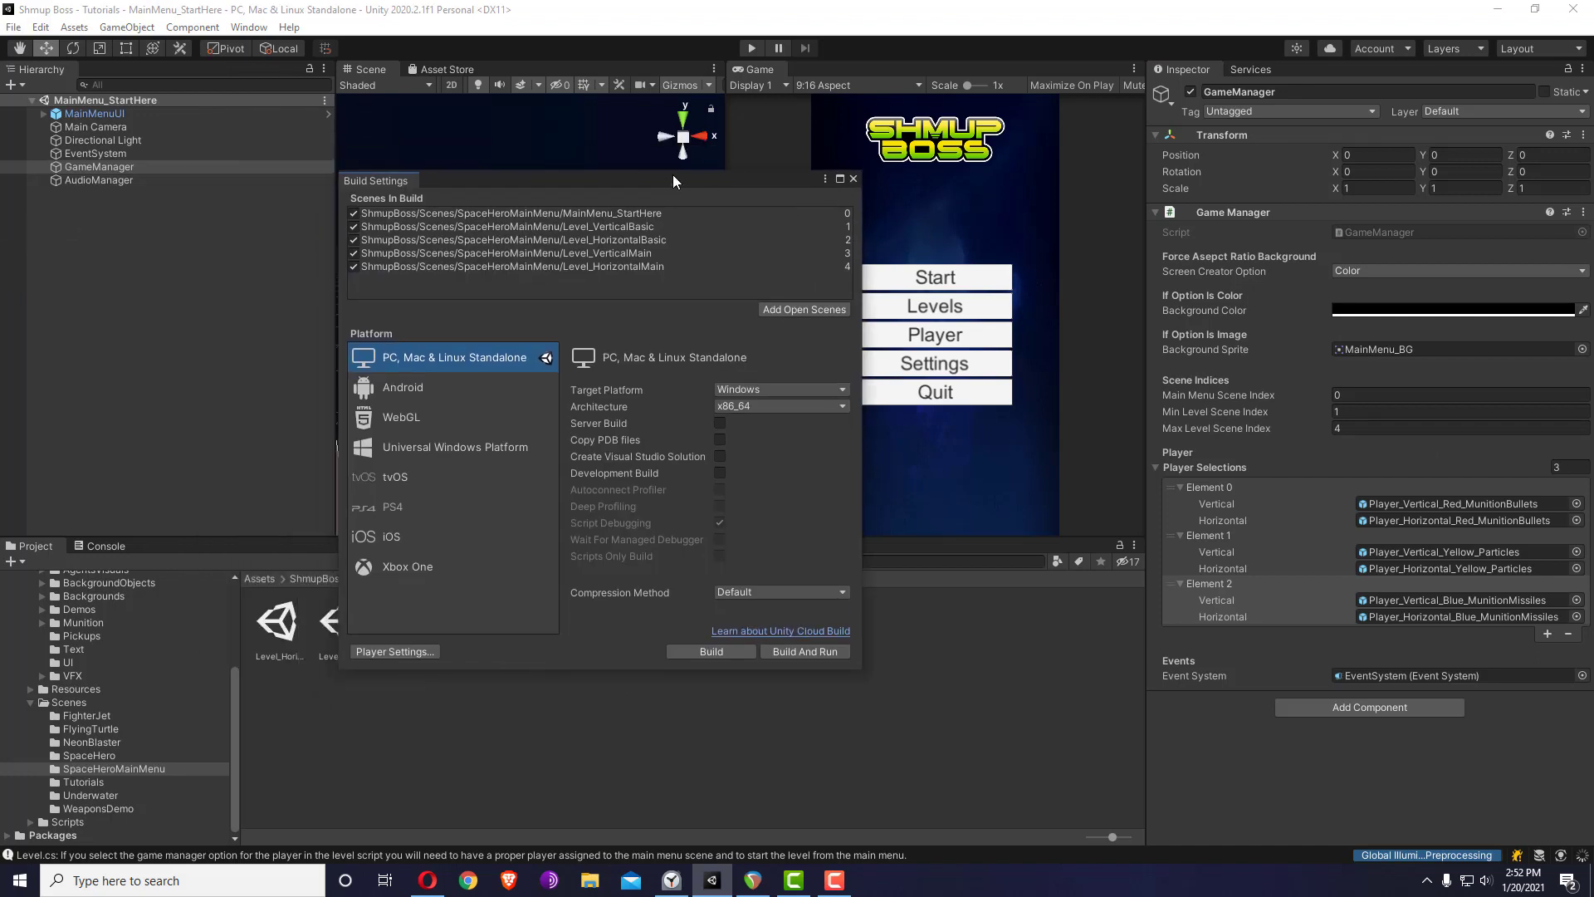
{"action": "left_click", "coordinate": [573, 213]}
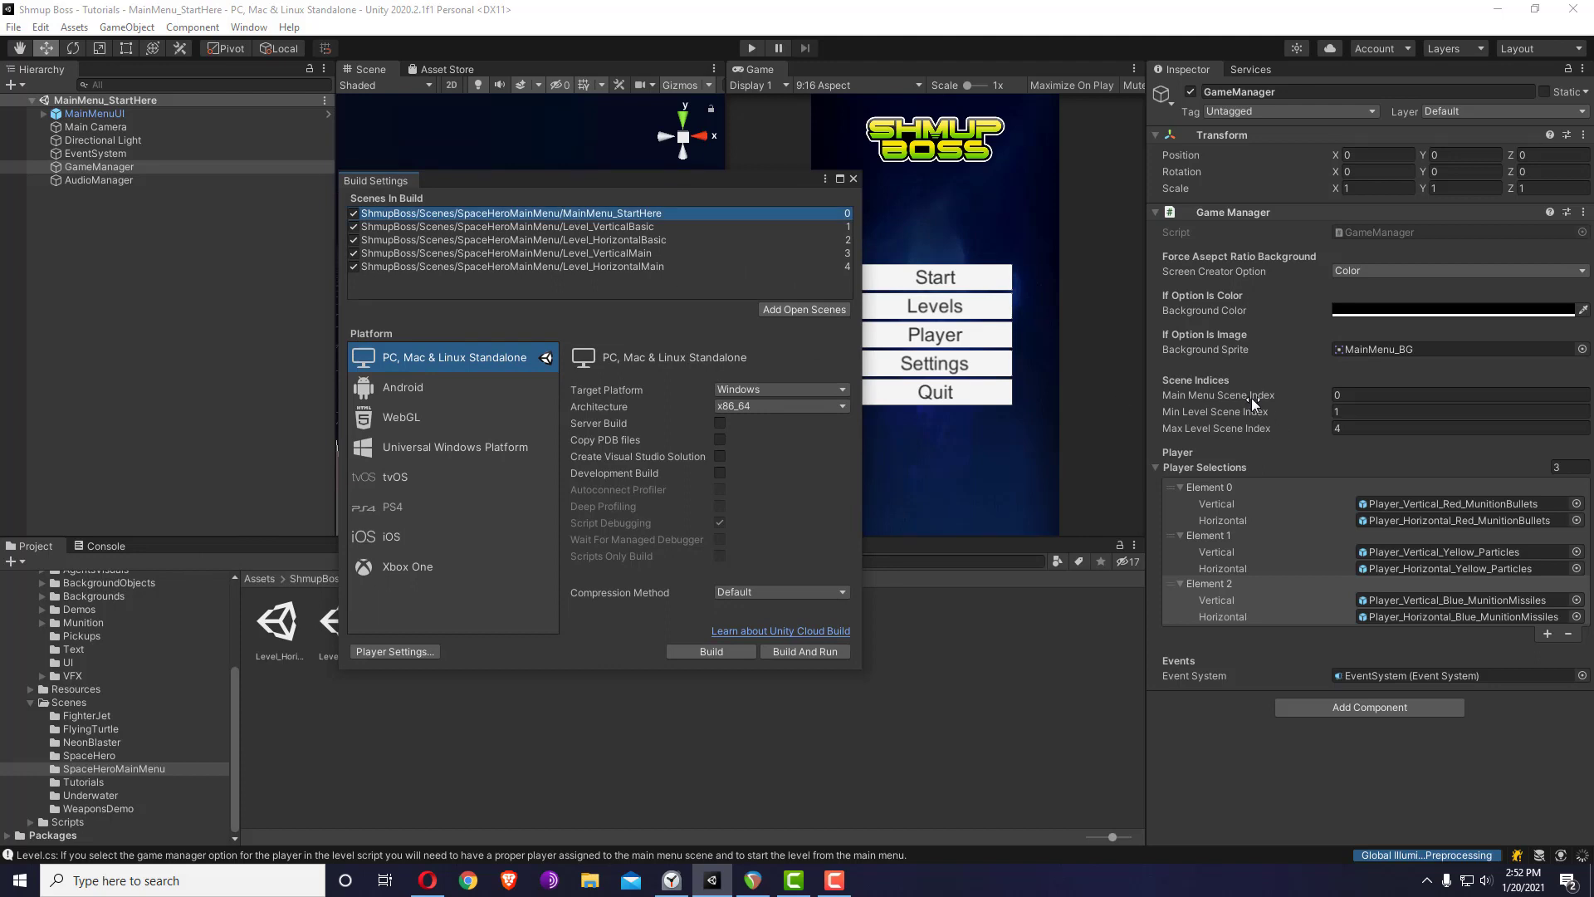
{"action": "left_click", "coordinate": [618, 229]}
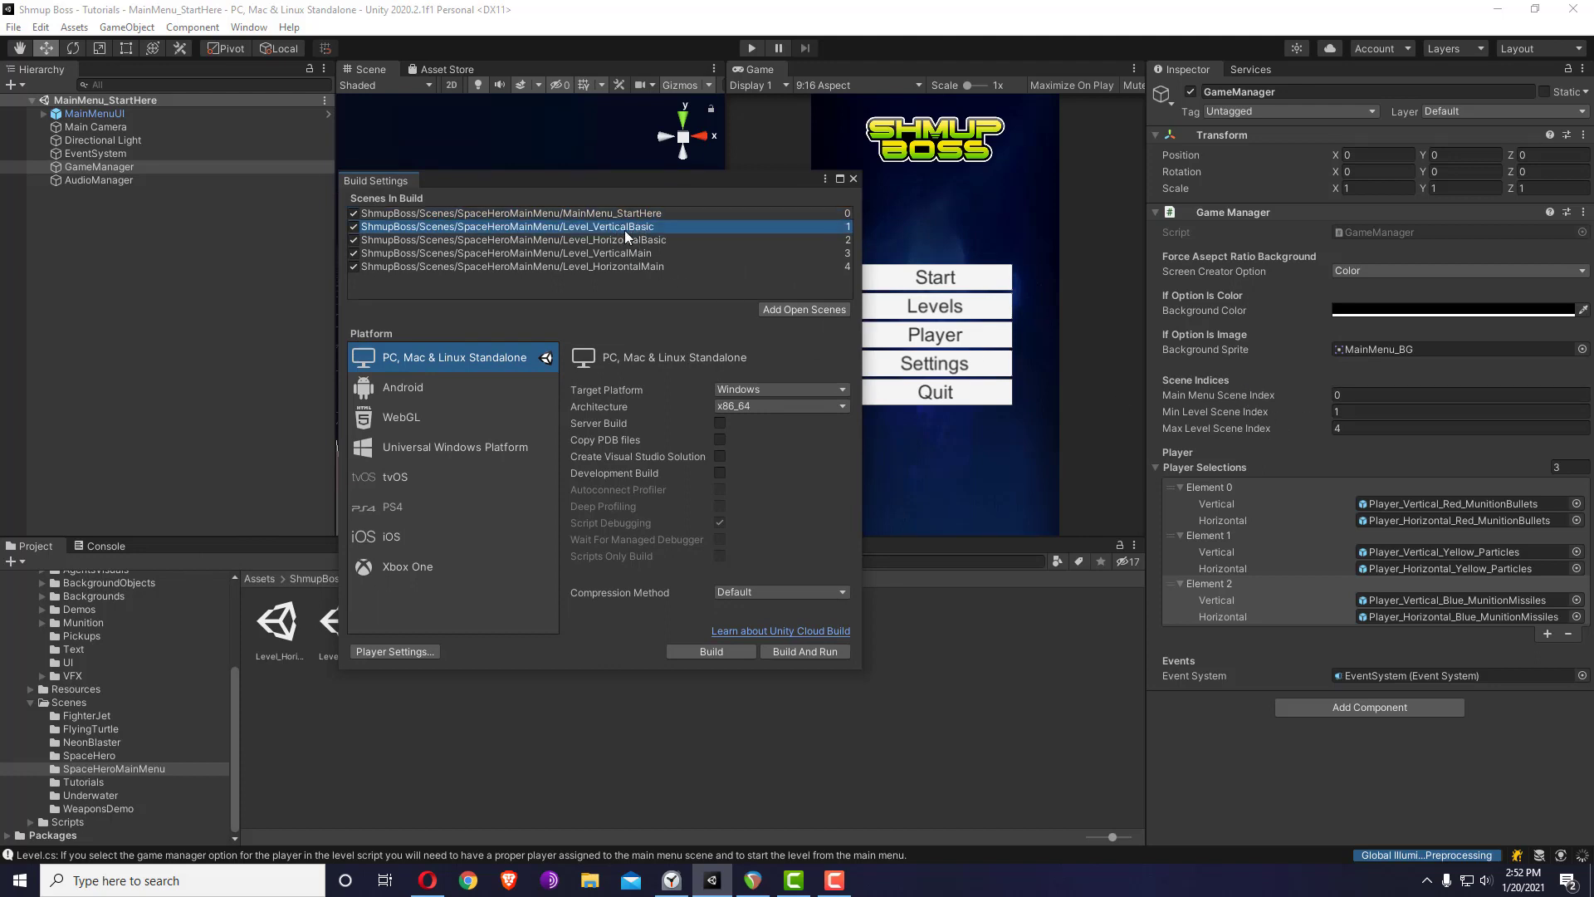
{"action": "left_click", "coordinate": [634, 241]}
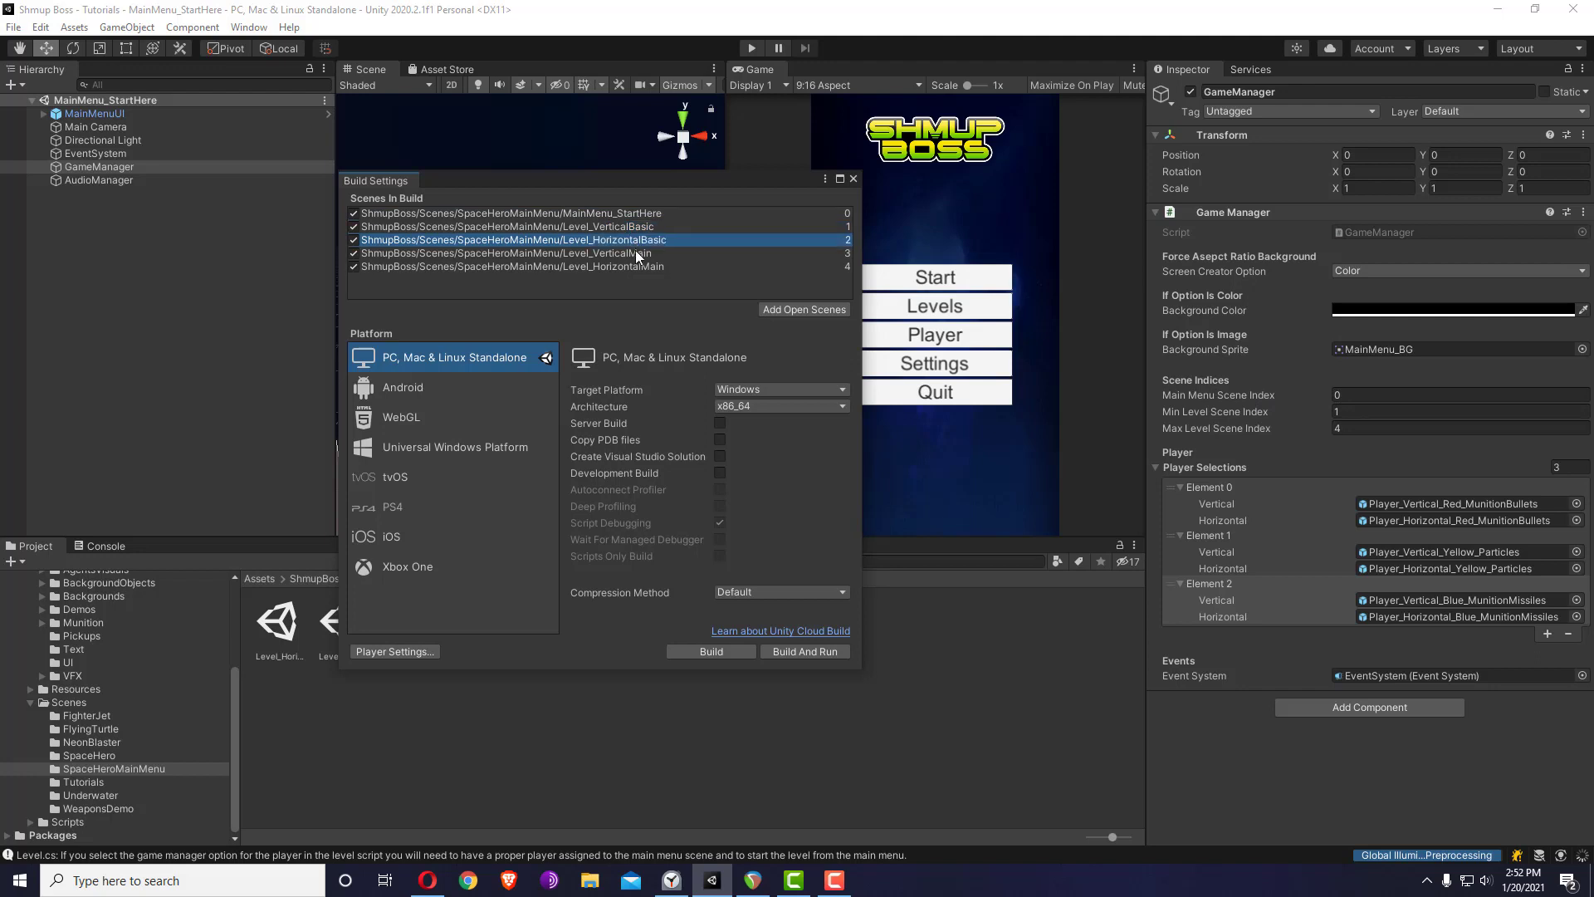
{"action": "left_click", "coordinate": [636, 254]}
{"action": "left_click", "coordinate": [635, 265]}
- Compare GameManager's Min and Max Level Scene Index with the level scenes in the build list, and close the Build Settings
{"action": "left_click", "coordinate": [1361, 410]}
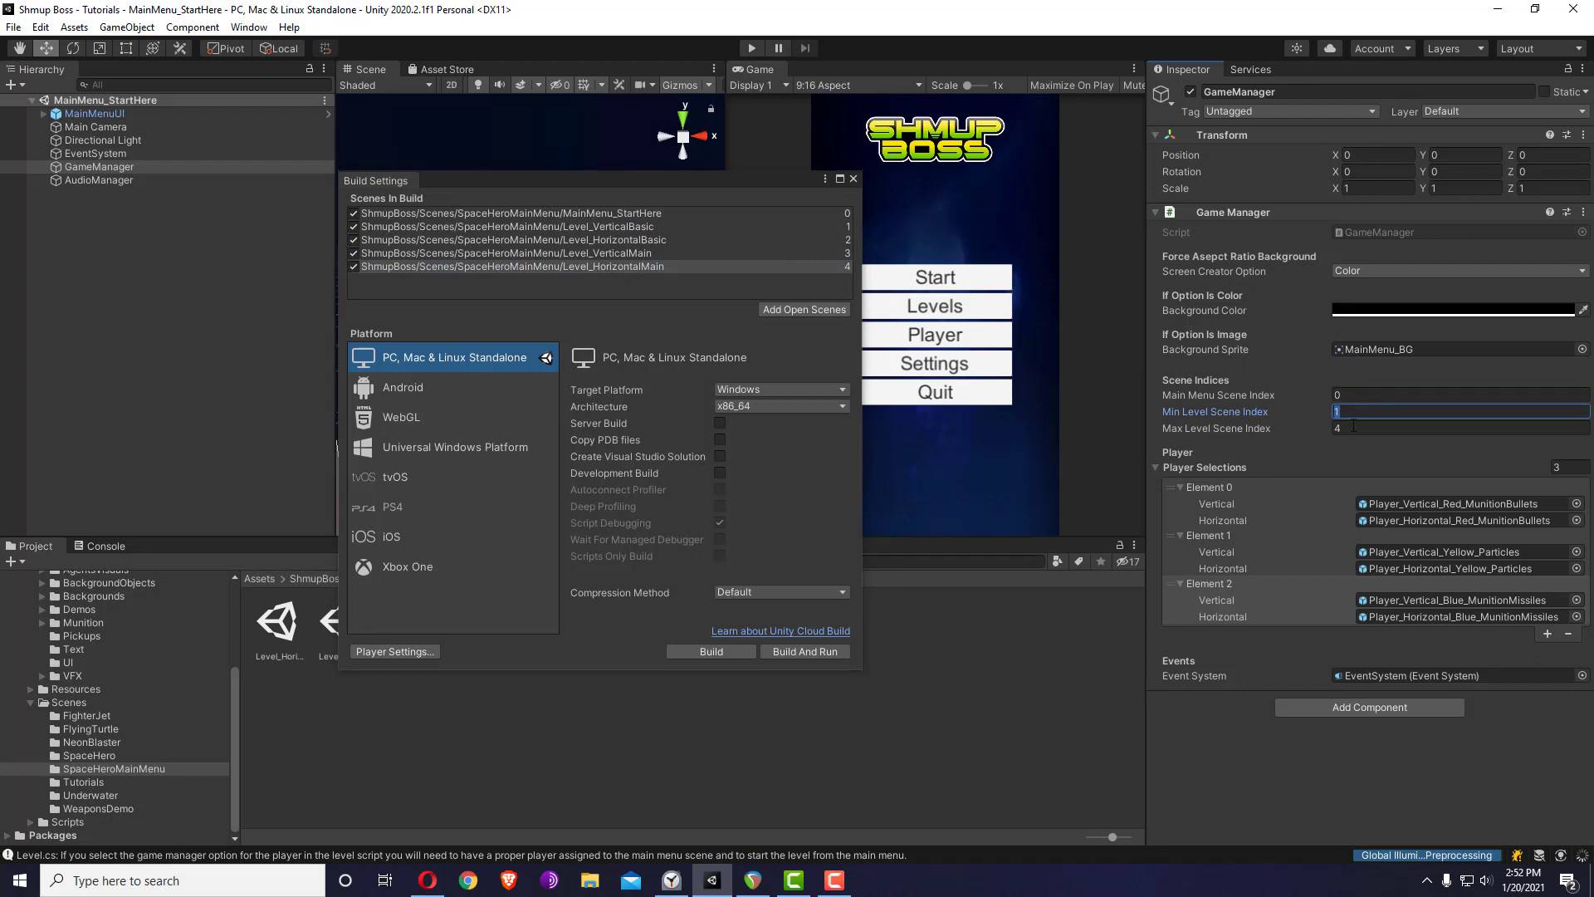
{"action": "key", "text": "Tab"}
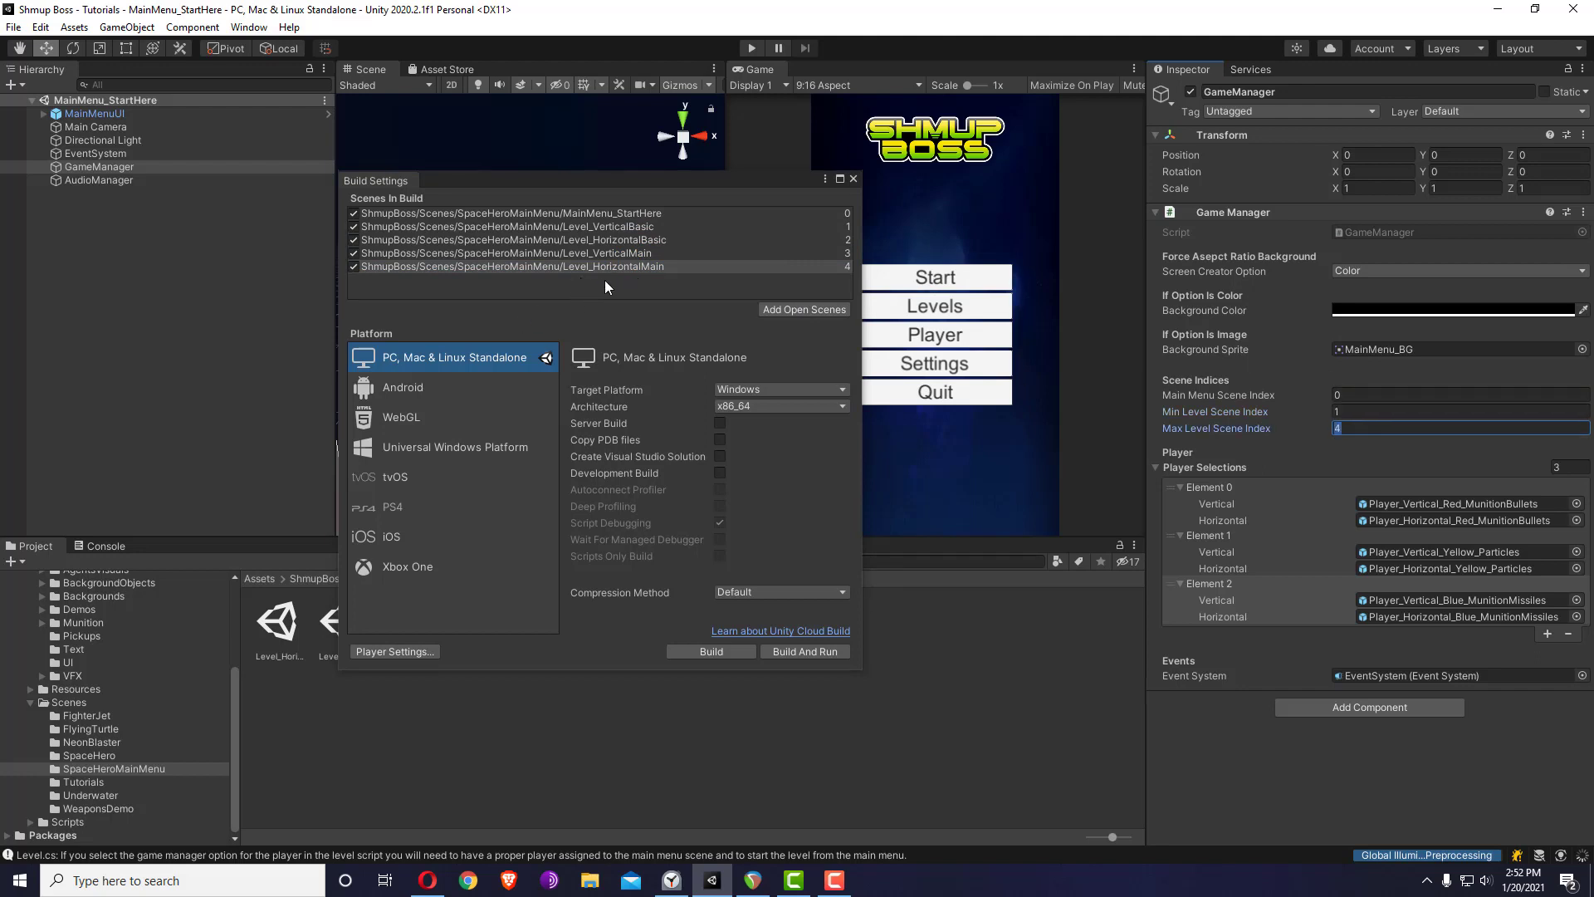
{"action": "left_click", "coordinate": [1359, 432]}
{"action": "left_click", "coordinate": [621, 215]}
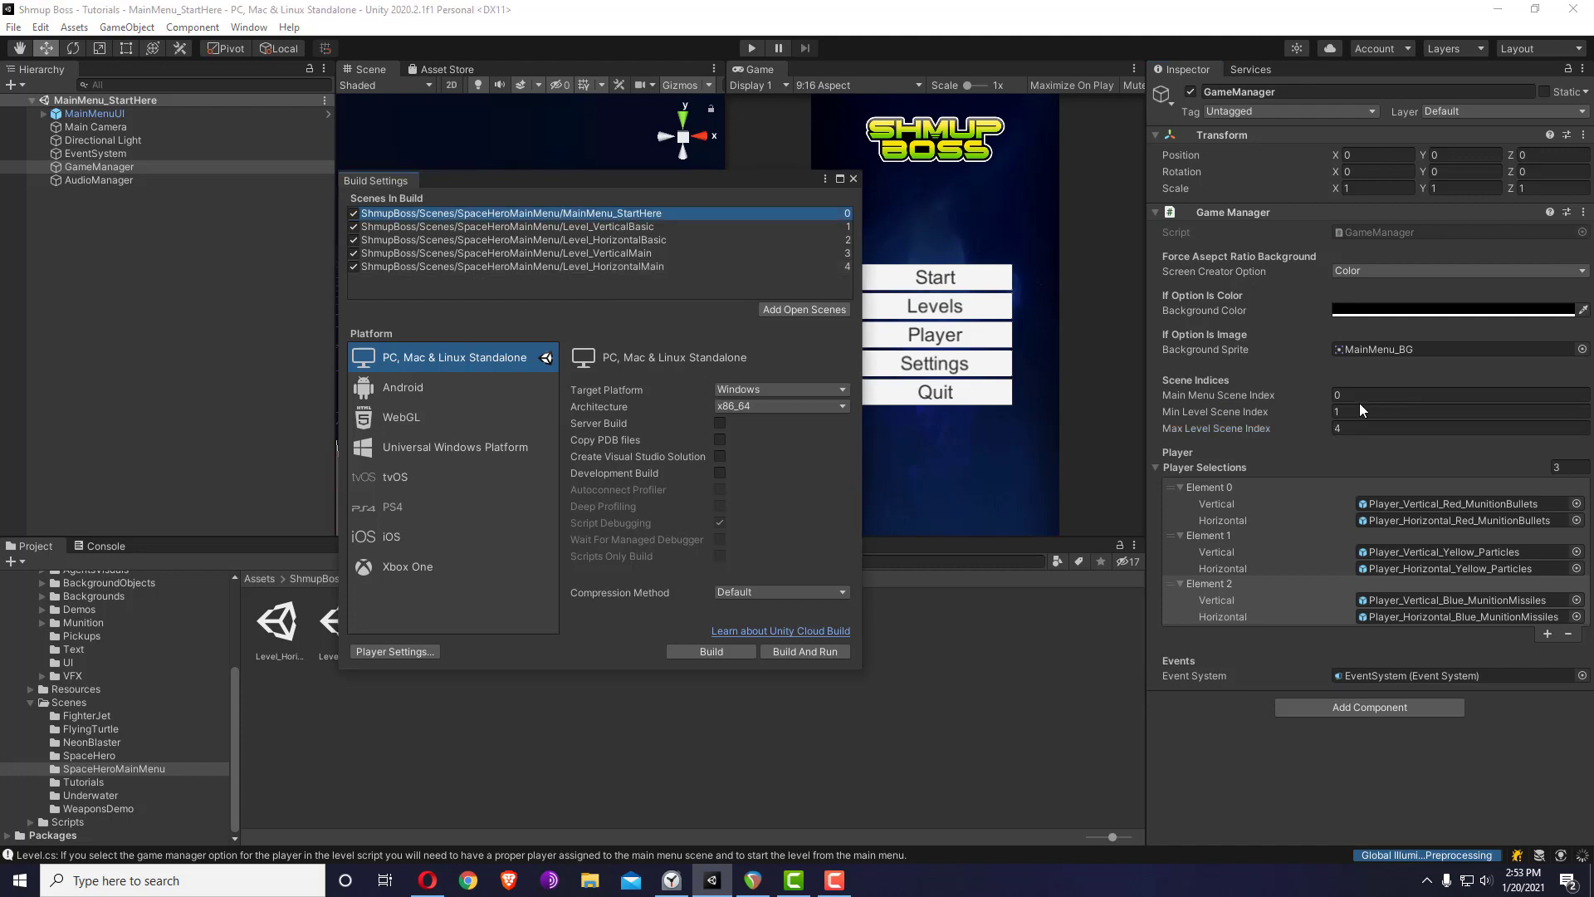
{"action": "key", "text": "Down"}
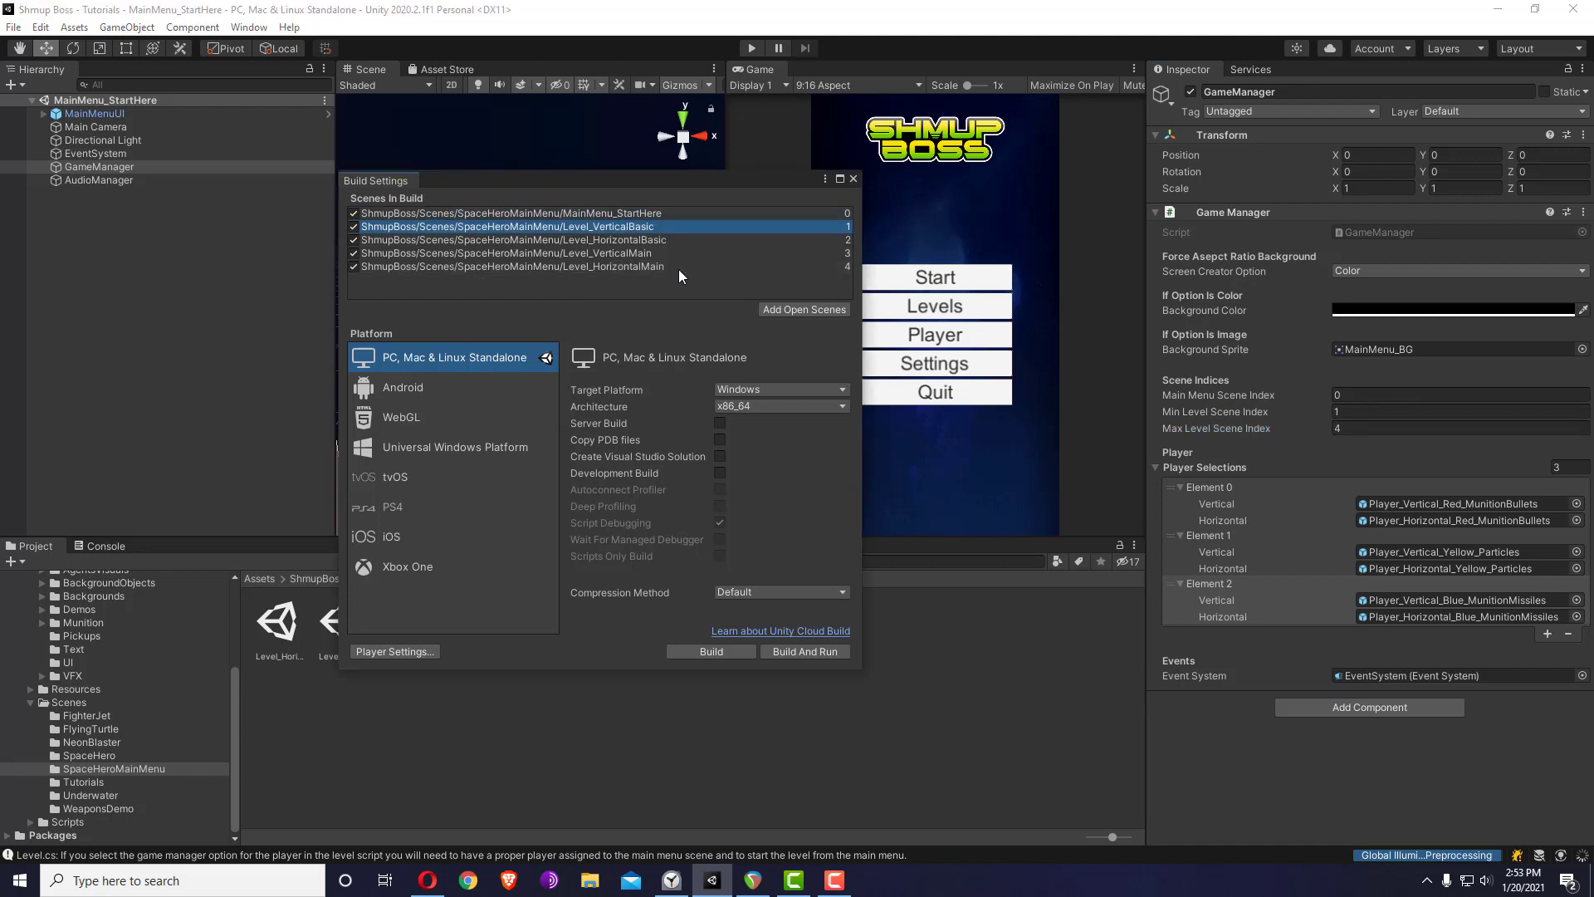
{"action": "left_click", "coordinate": [679, 267], "text": "shift"}
{"action": "left_click", "coordinate": [1386, 429]}
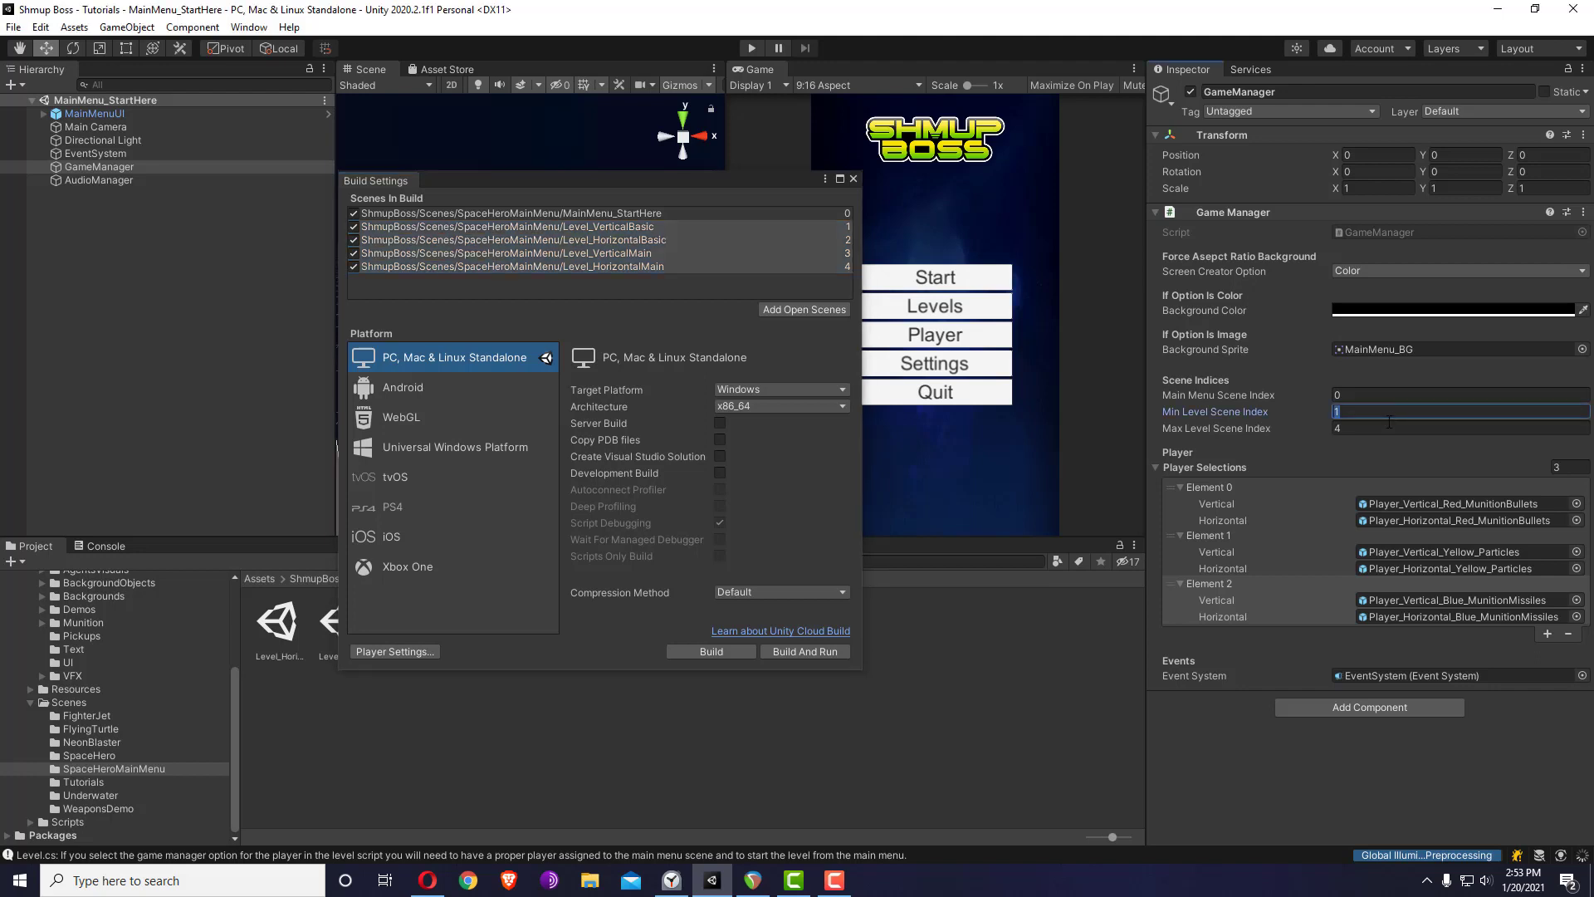
{"action": "left_click", "coordinate": [688, 288]}
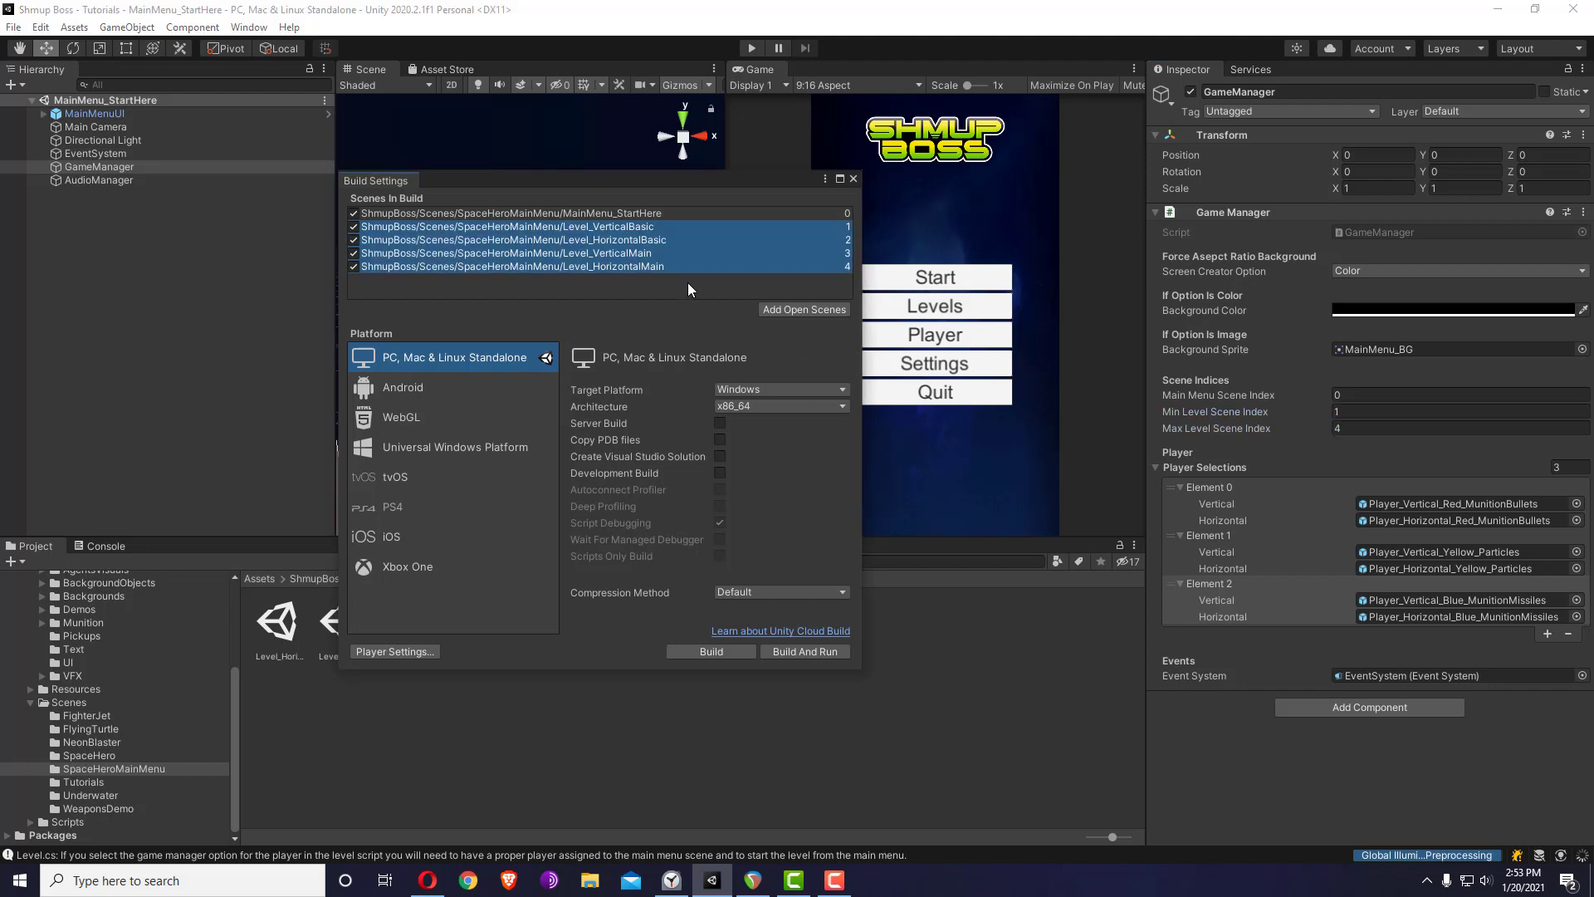
{"action": "left_click", "coordinate": [852, 179]}
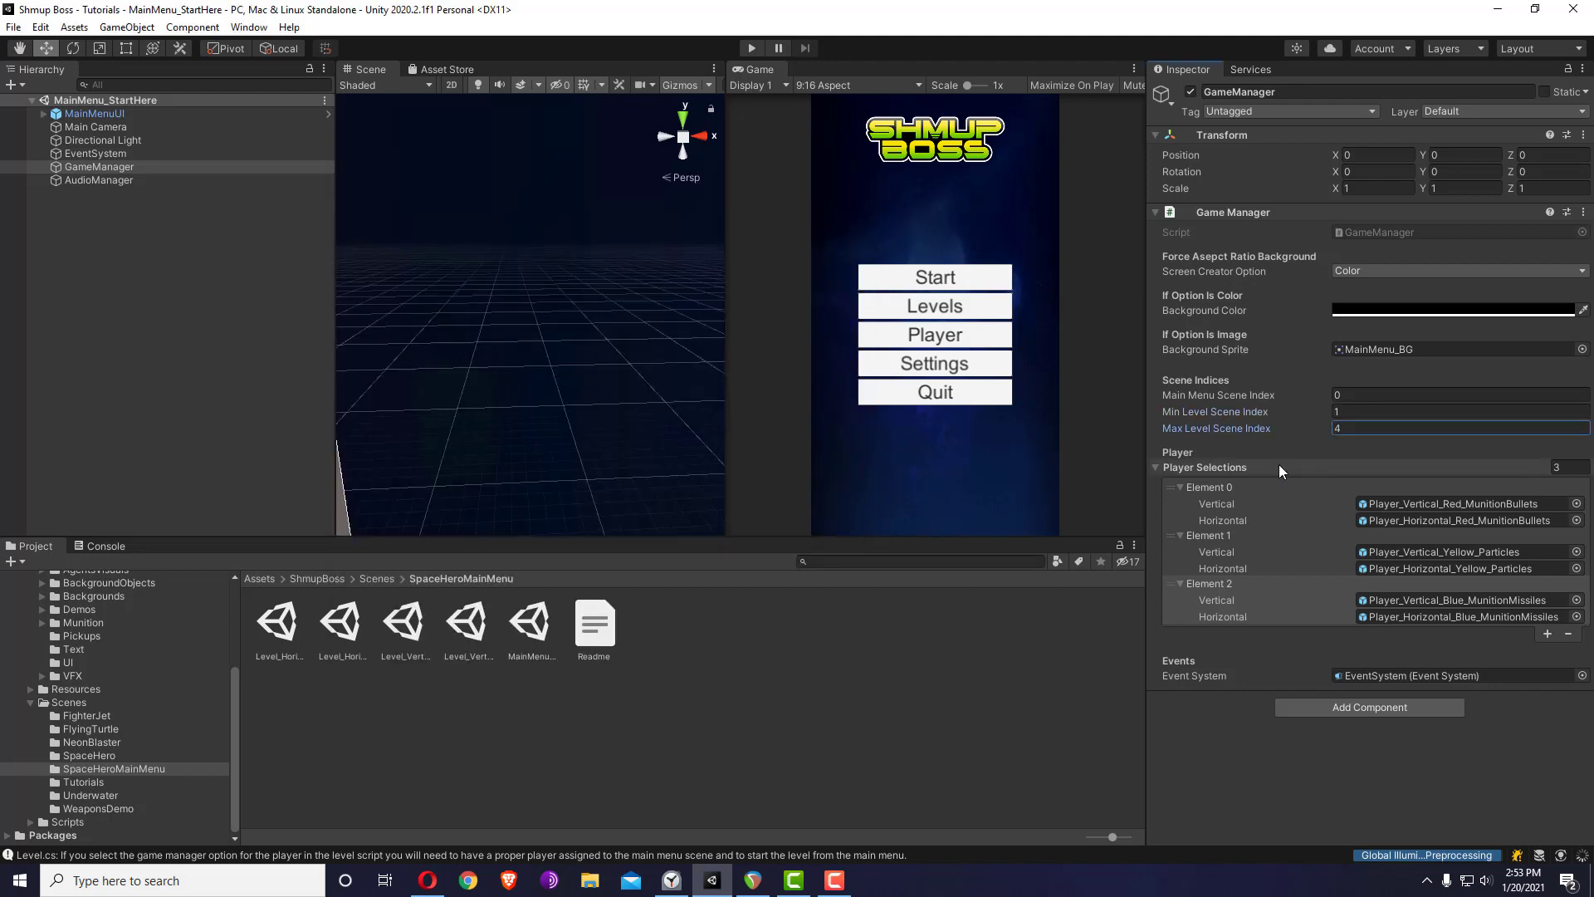
- Locate the vertical player prefab of Element 0 and review GameManager's Screen Creator Option choices, keeping Color
{"action": "left_click", "coordinate": [1433, 498]}
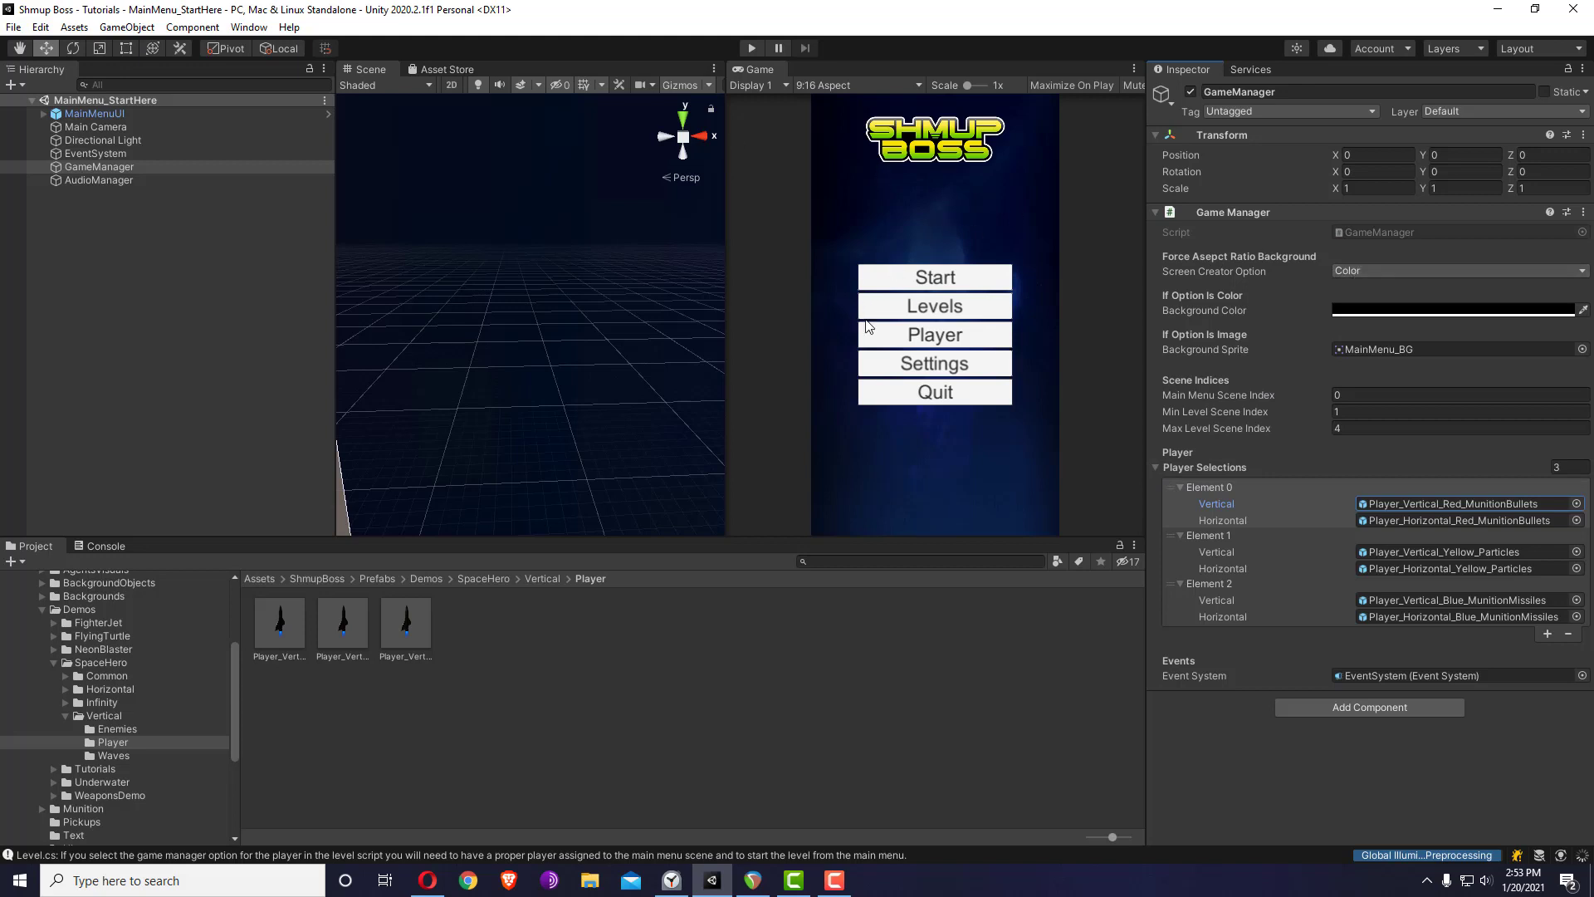
{"action": "left_click", "coordinate": [1367, 274]}
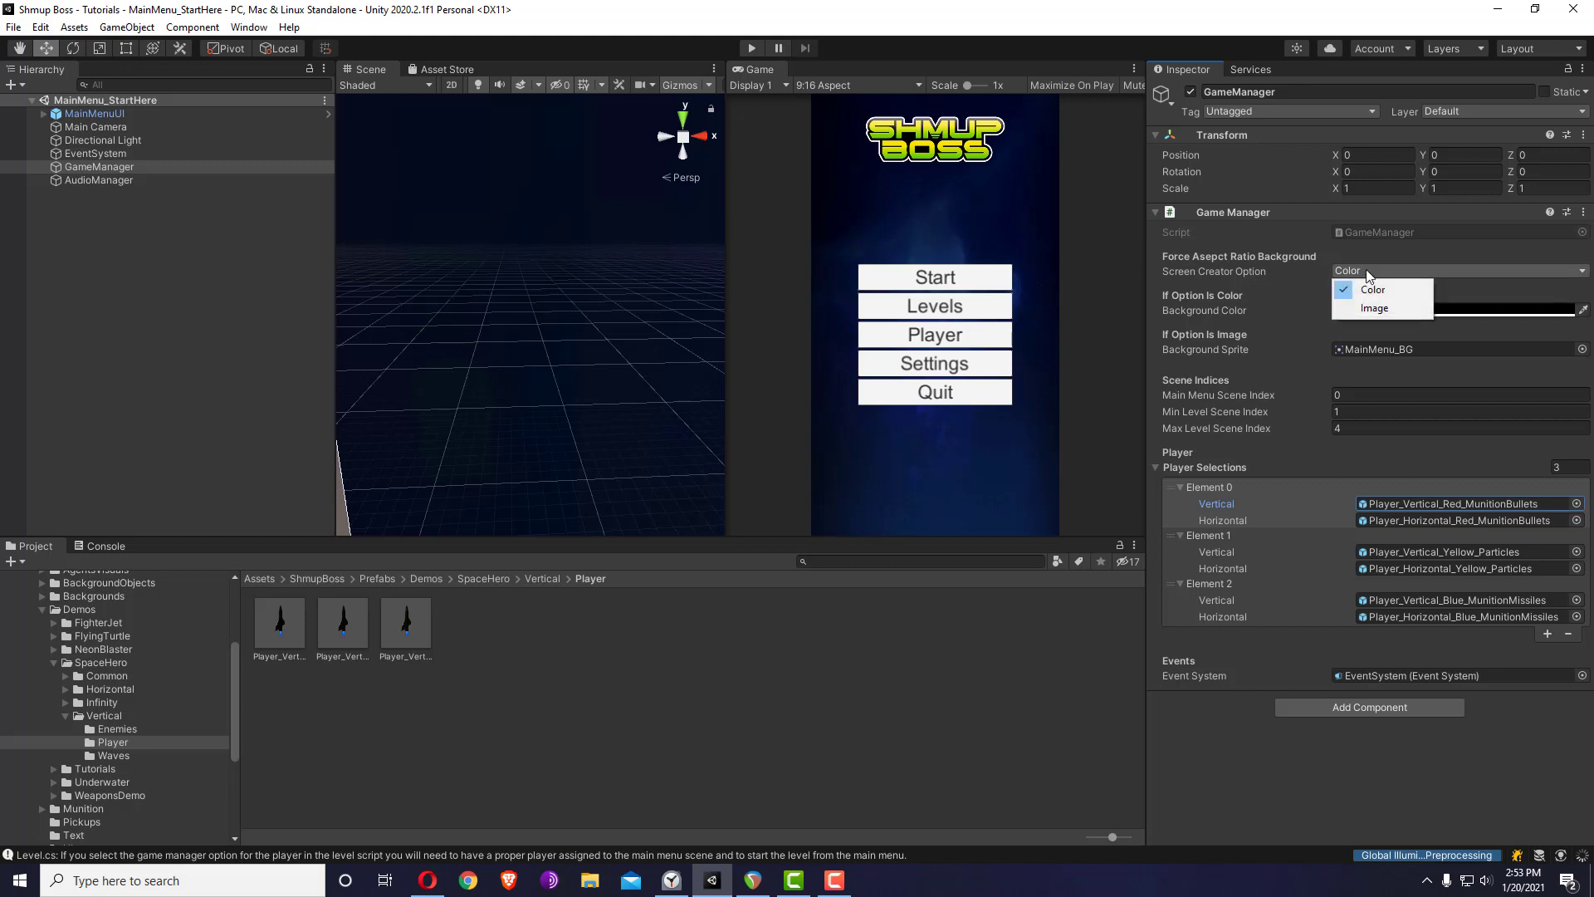
{"action": "left_click", "coordinate": [1378, 289]}
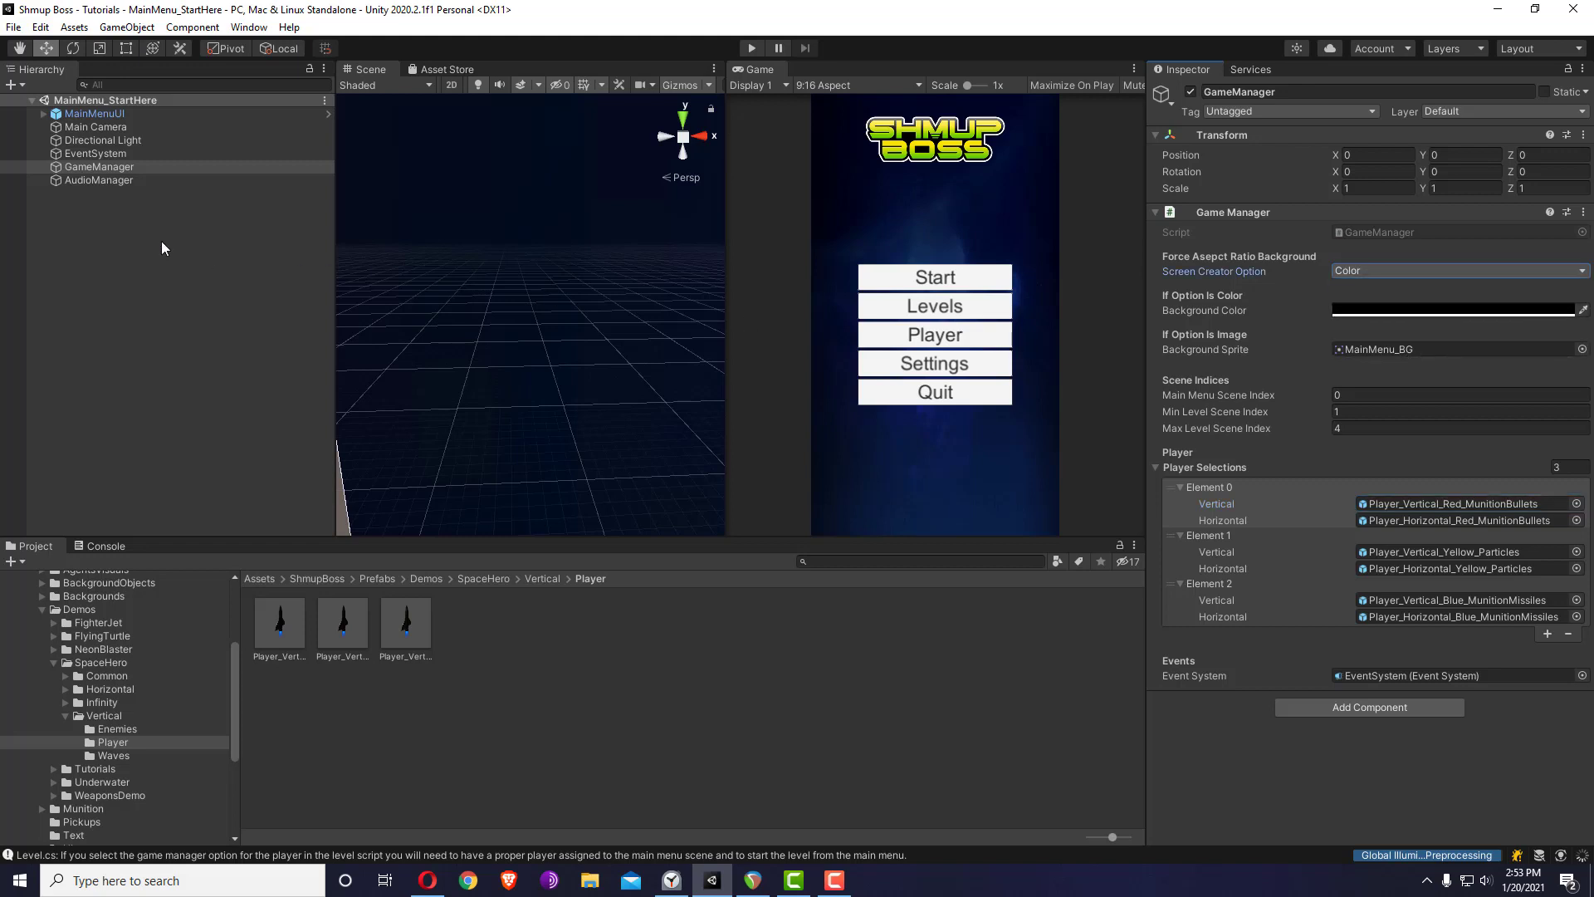
- Expand the MainMenuUI object in the hierarchy and deactivate its Main Menu child object
{"action": "left_click", "coordinate": [101, 116]}
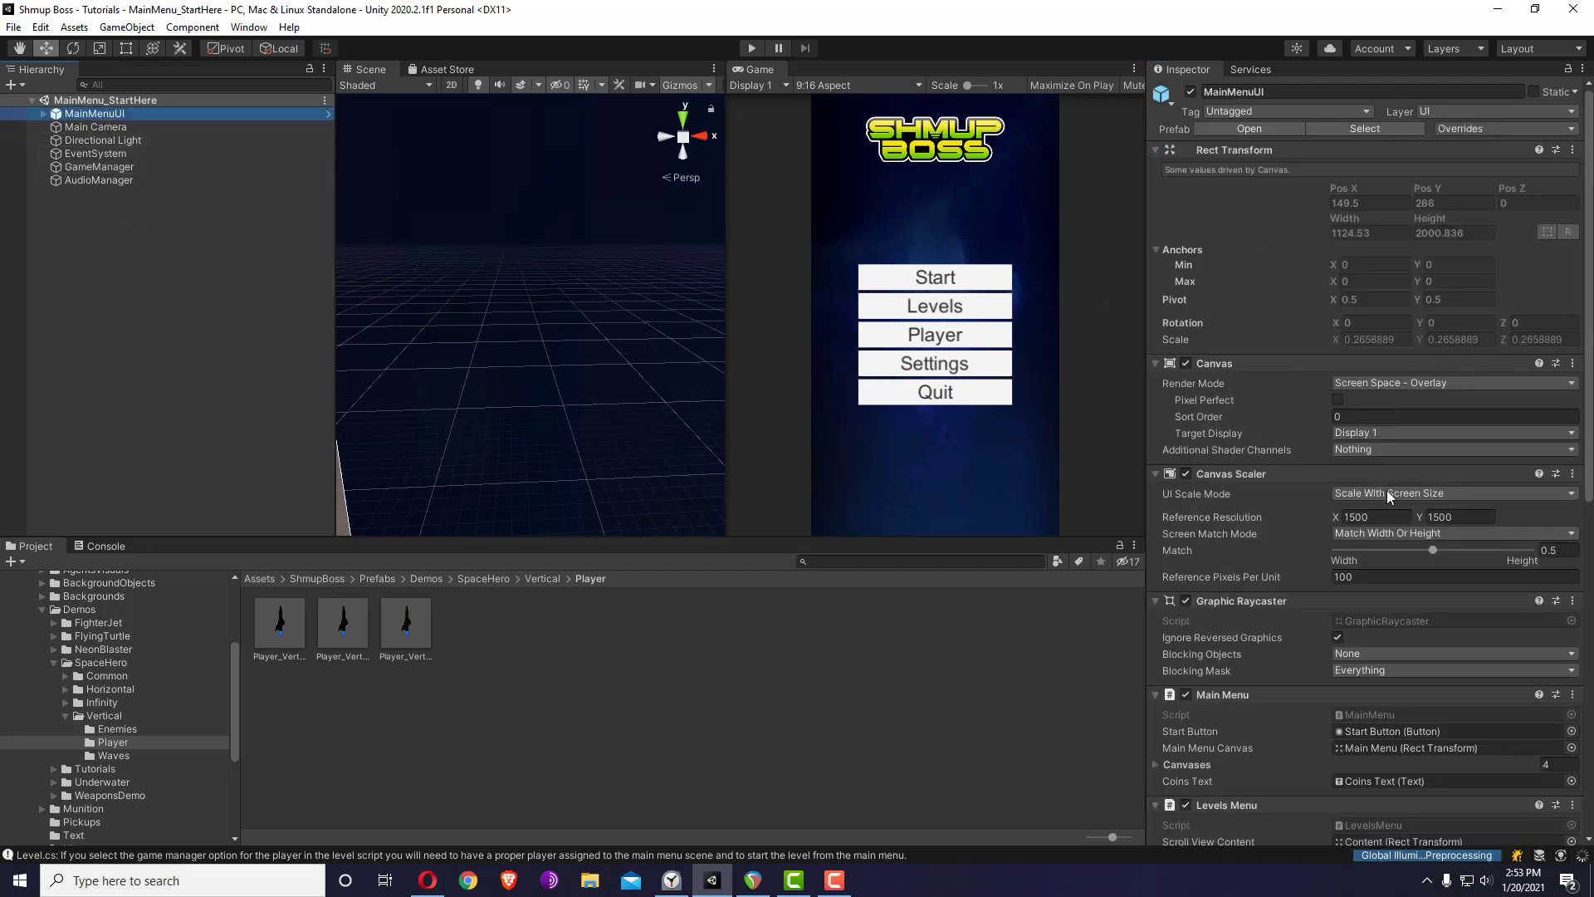
{"action": "left_click", "coordinate": [169, 169]}
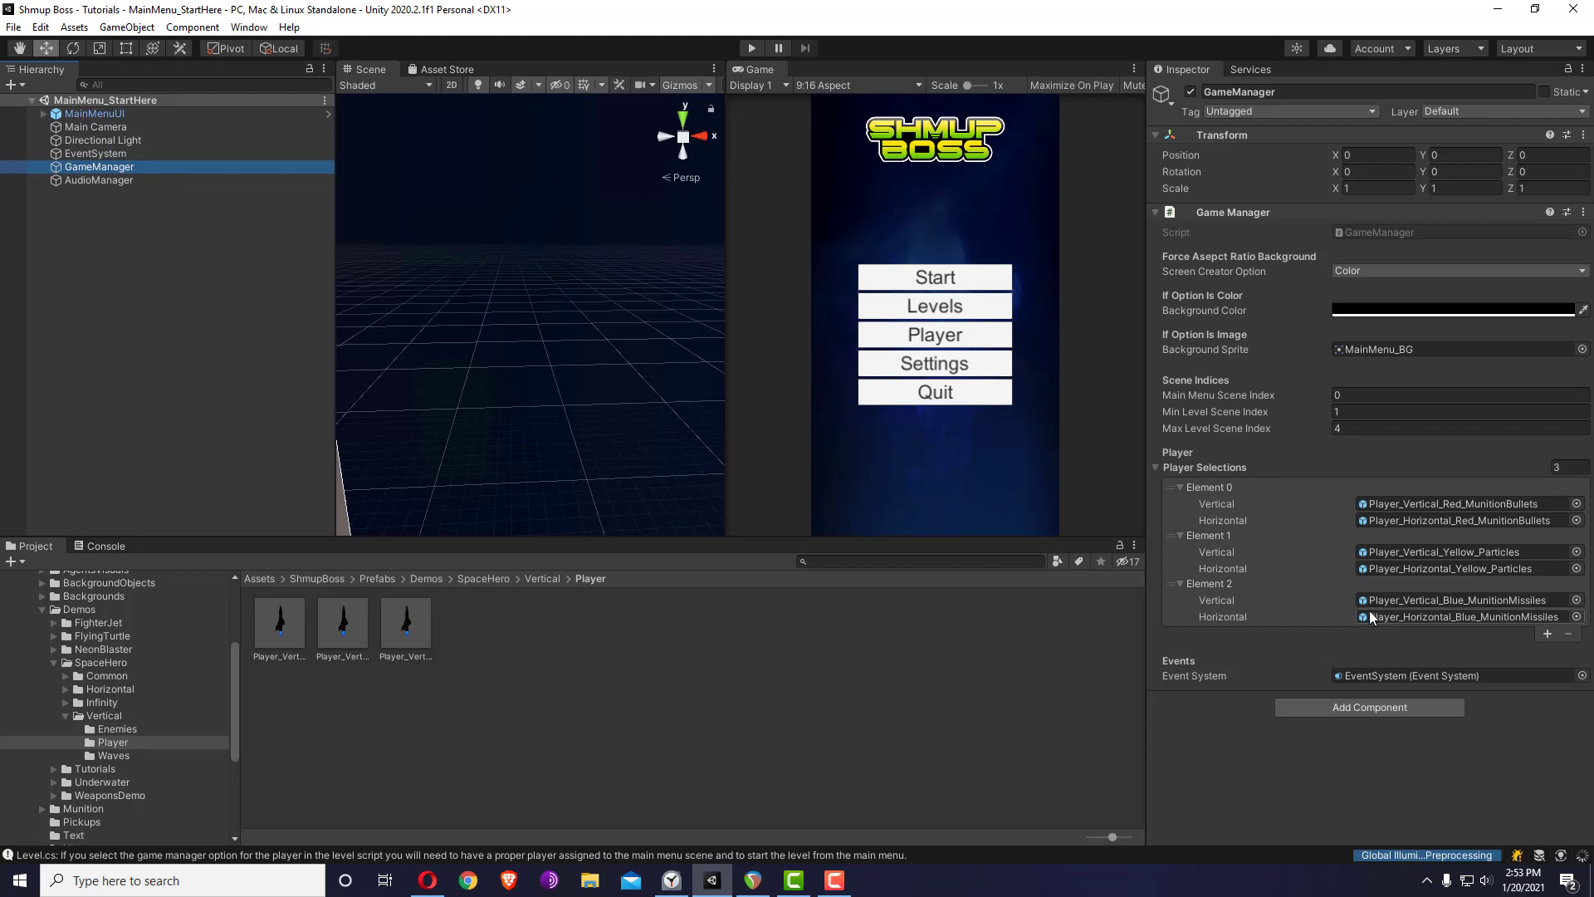
{"action": "left_click", "coordinate": [38, 114]}
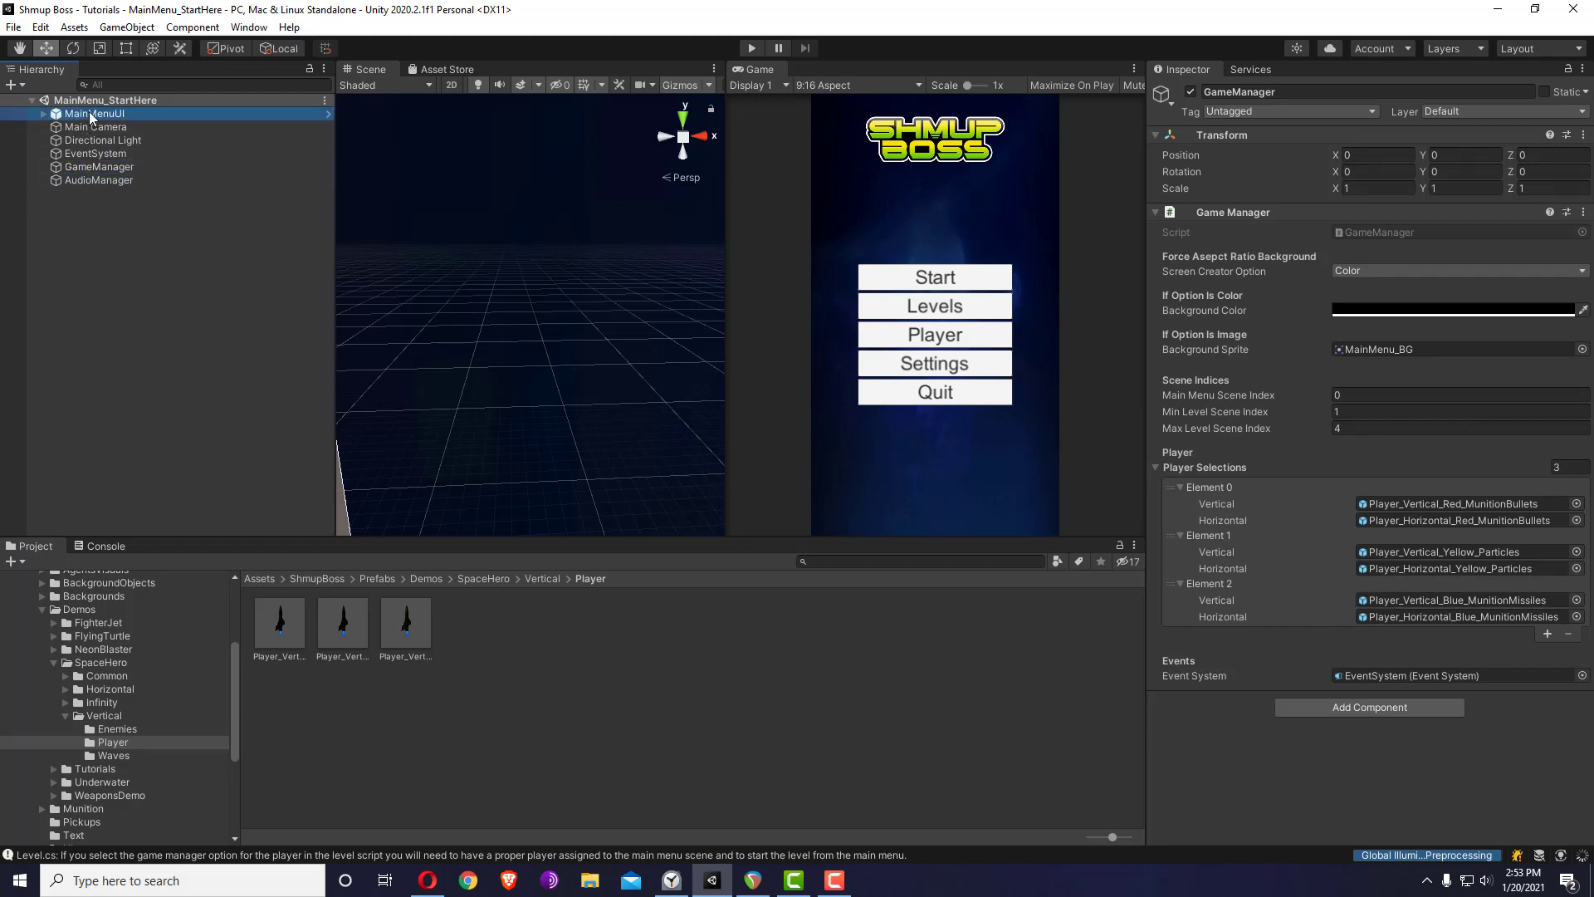
{"action": "left_click", "coordinate": [41, 113]}
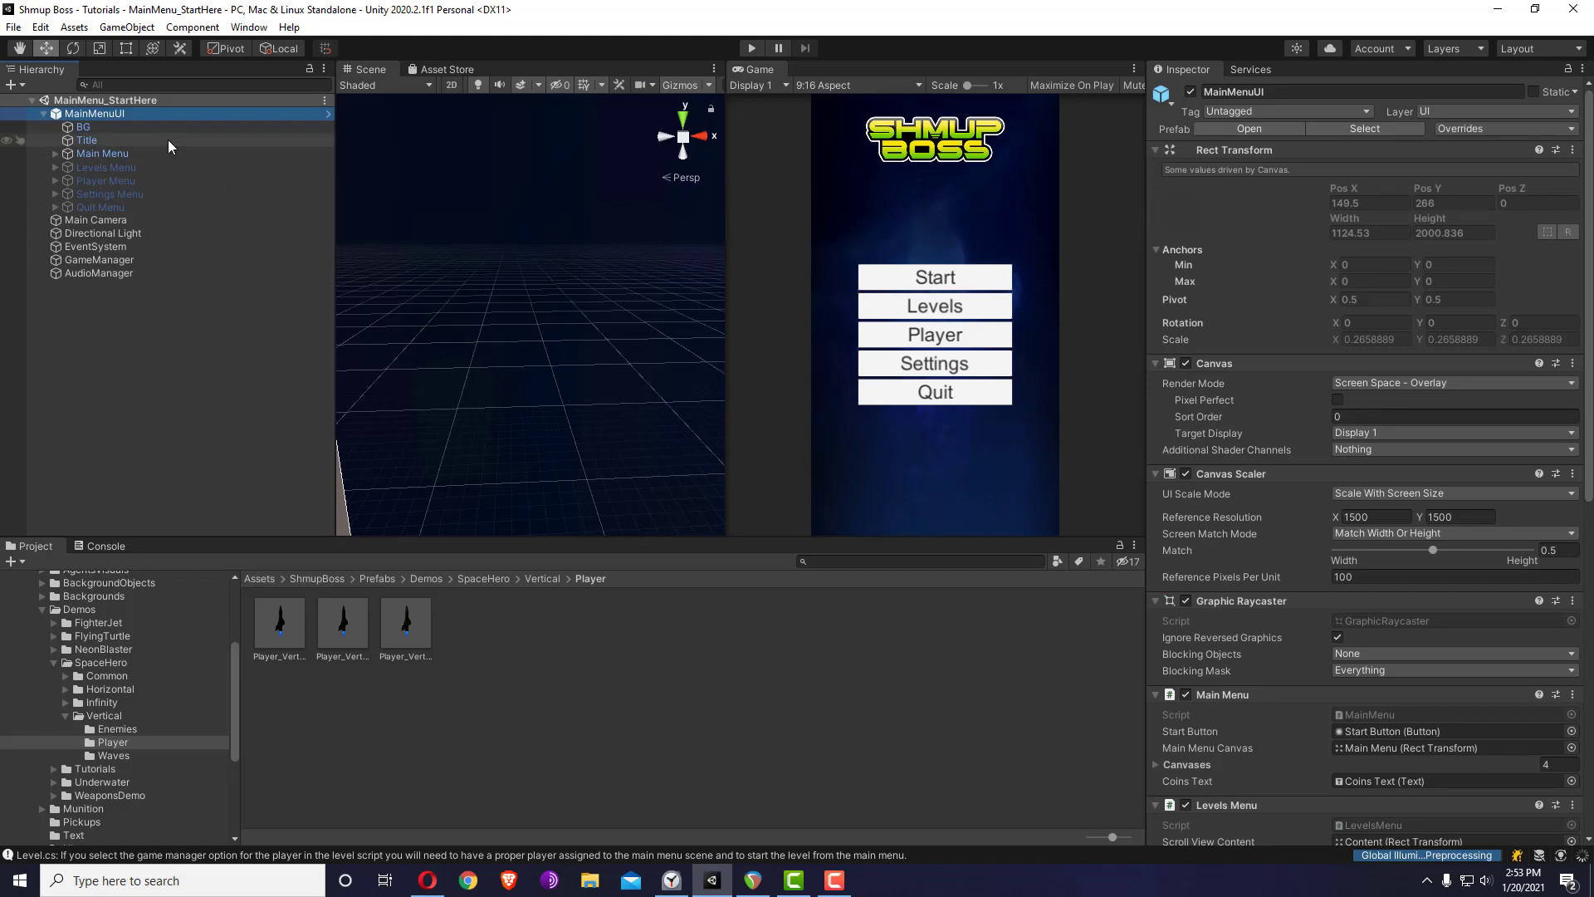
{"action": "left_click", "coordinate": [145, 150]}
{"action": "key", "text": "alt+shift+a"}
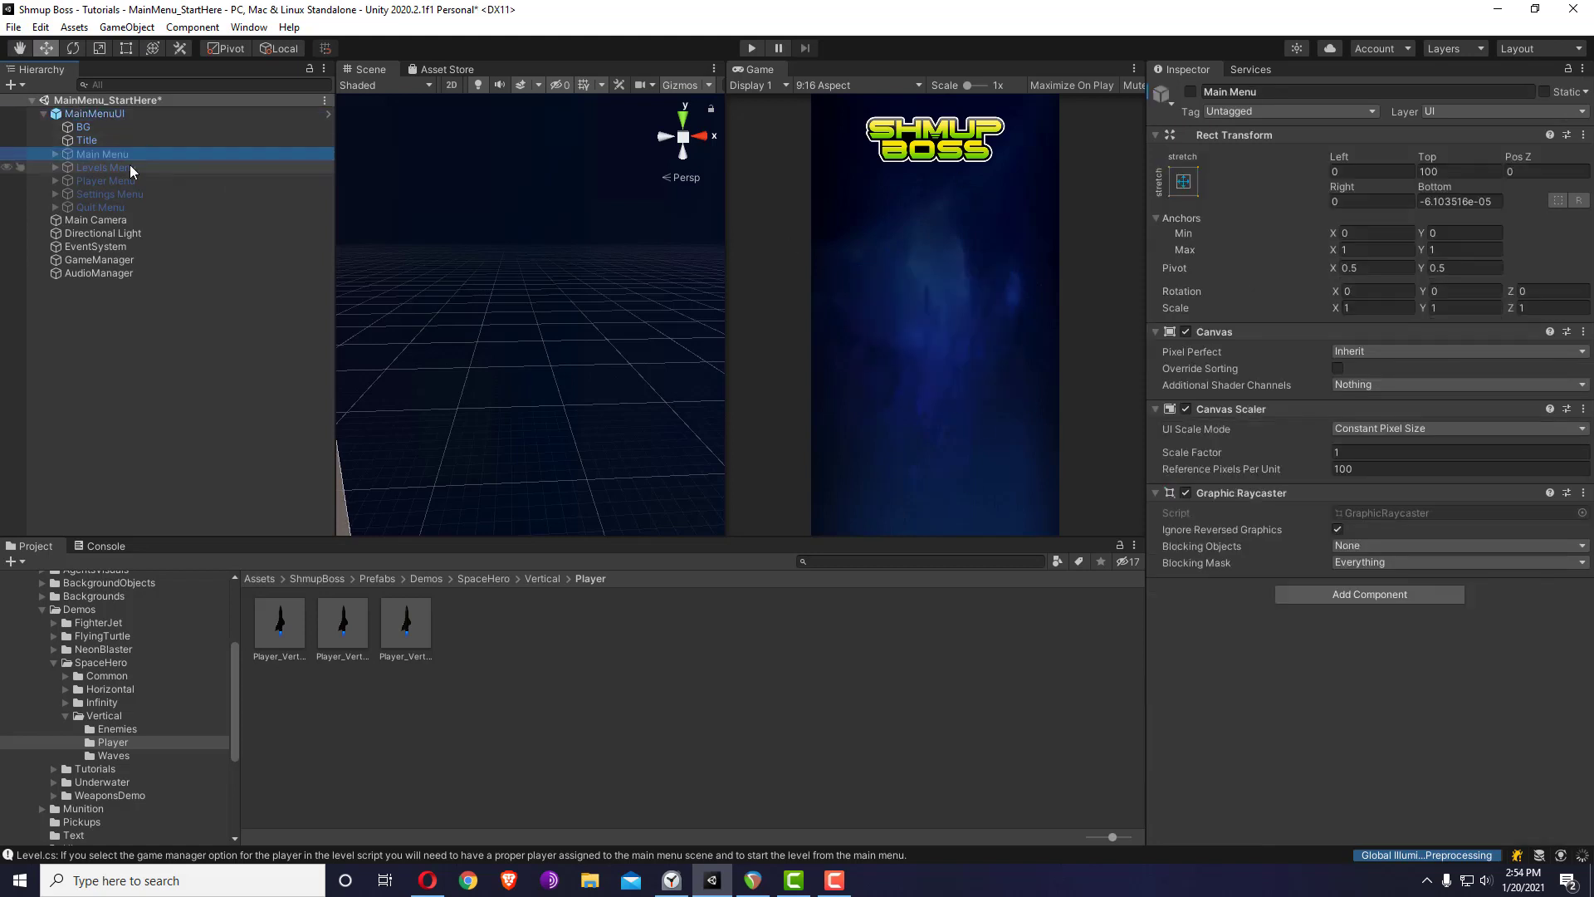
- Preview the Levels Menu object of MainMenuUI by activating it, and deactivate it again
{"action": "left_click", "coordinate": [130, 164]}
{"action": "key", "text": "alt+shift+a"}
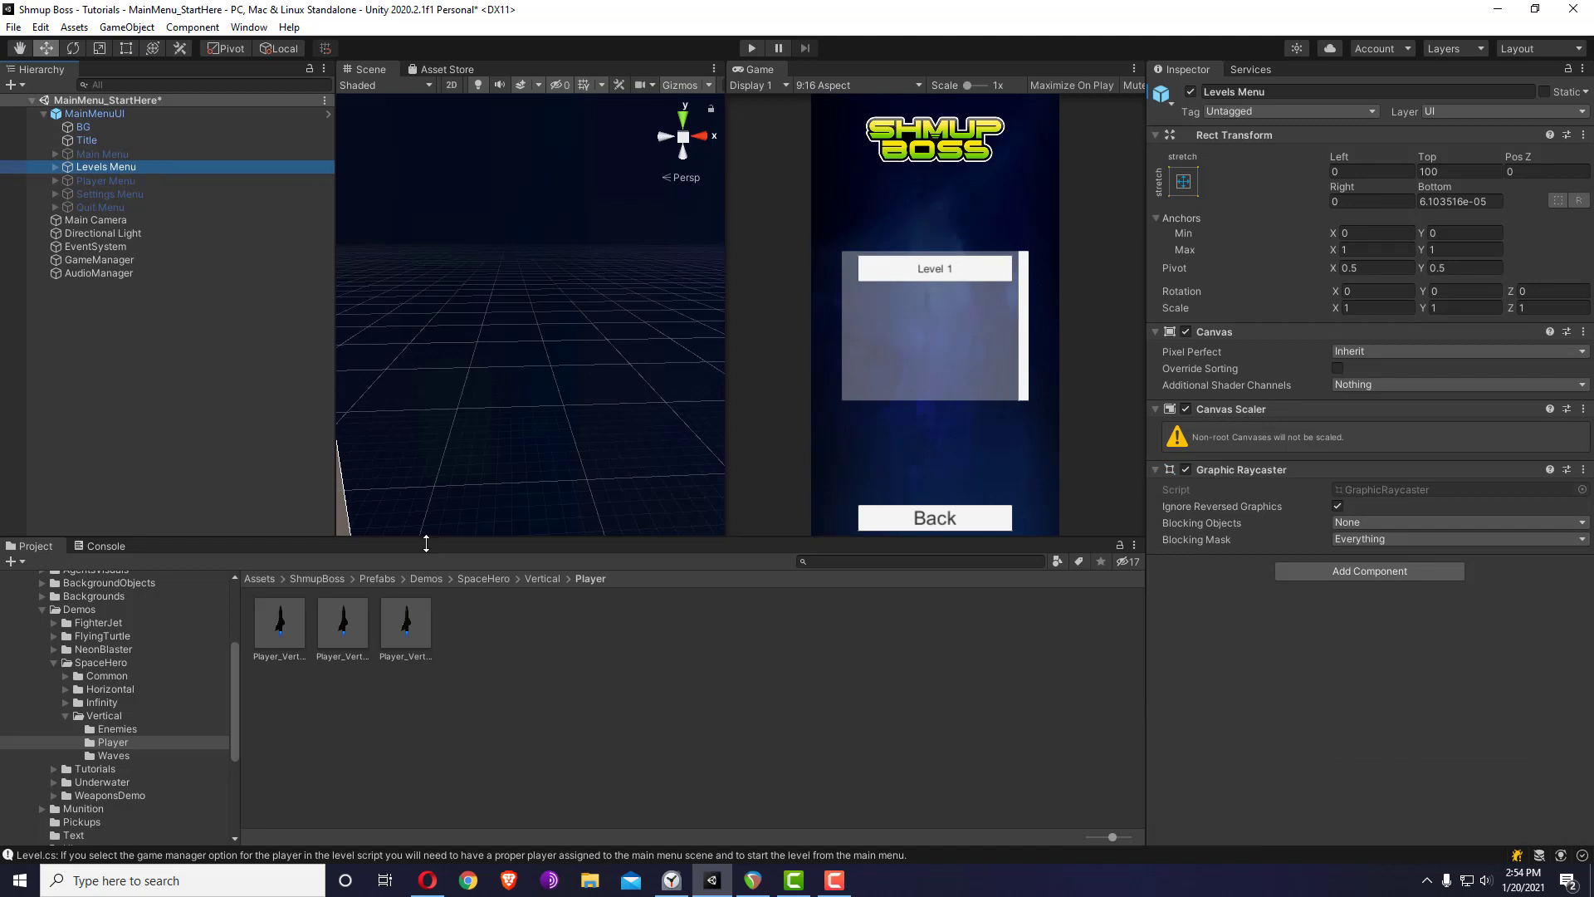
{"action": "left_click", "coordinate": [101, 545]}
{"action": "left_click", "coordinate": [23, 564]}
{"action": "left_click", "coordinate": [35, 546]}
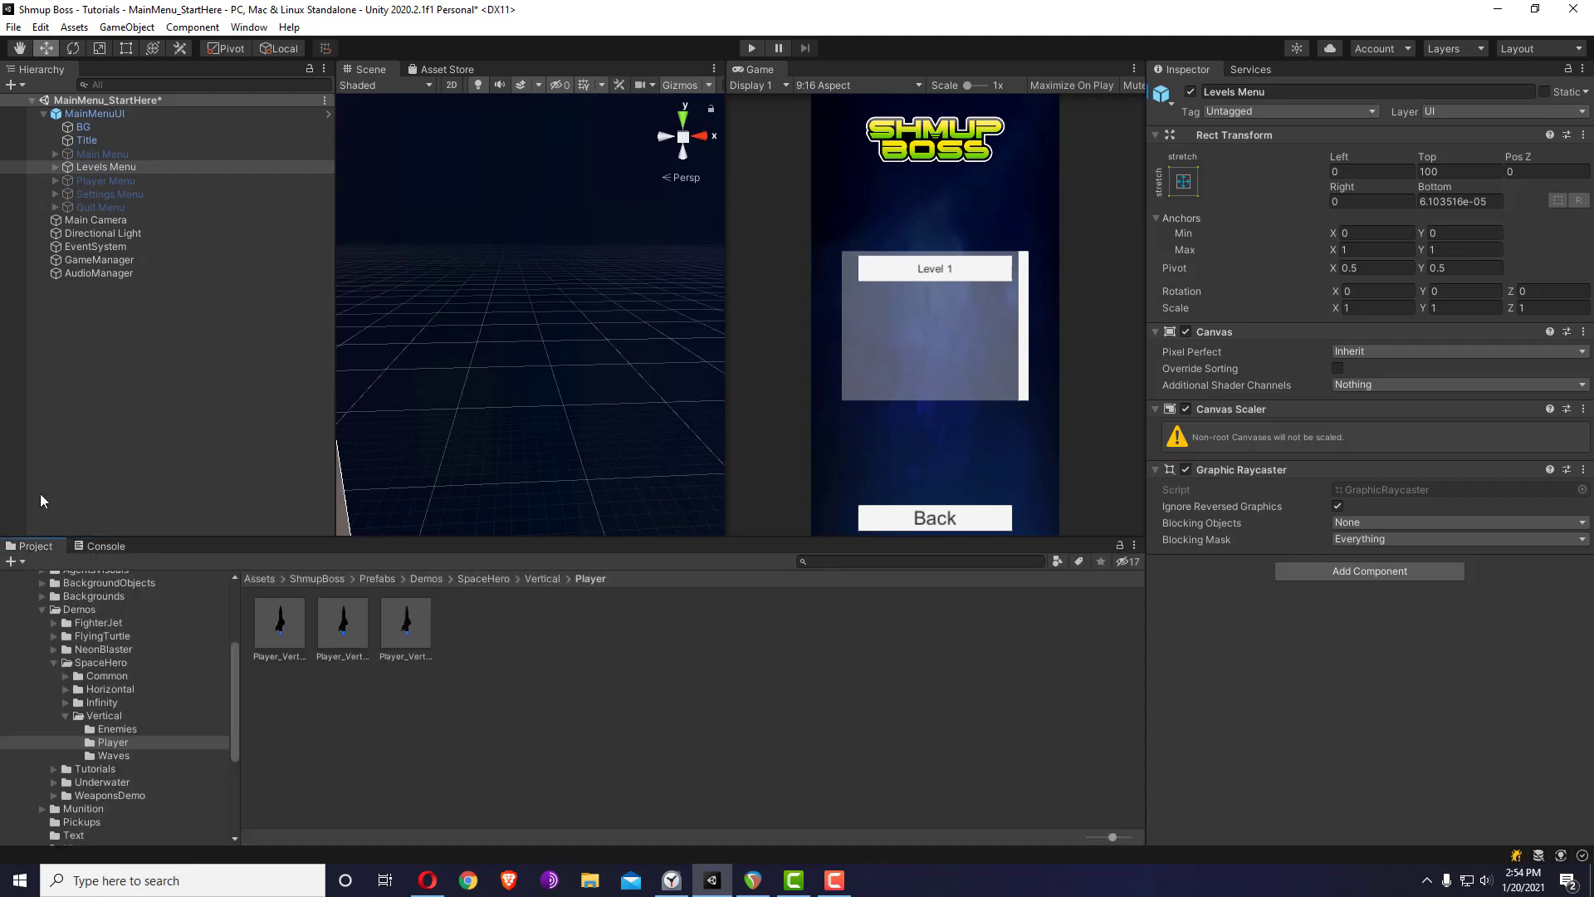
{"action": "key", "text": "alt+shift+a"}
- Activate the Player Menu object under MainMenuUI and expand its children in the hierarchy
{"action": "left_click", "coordinate": [116, 183]}
{"action": "key", "text": "alt+shift+a"}
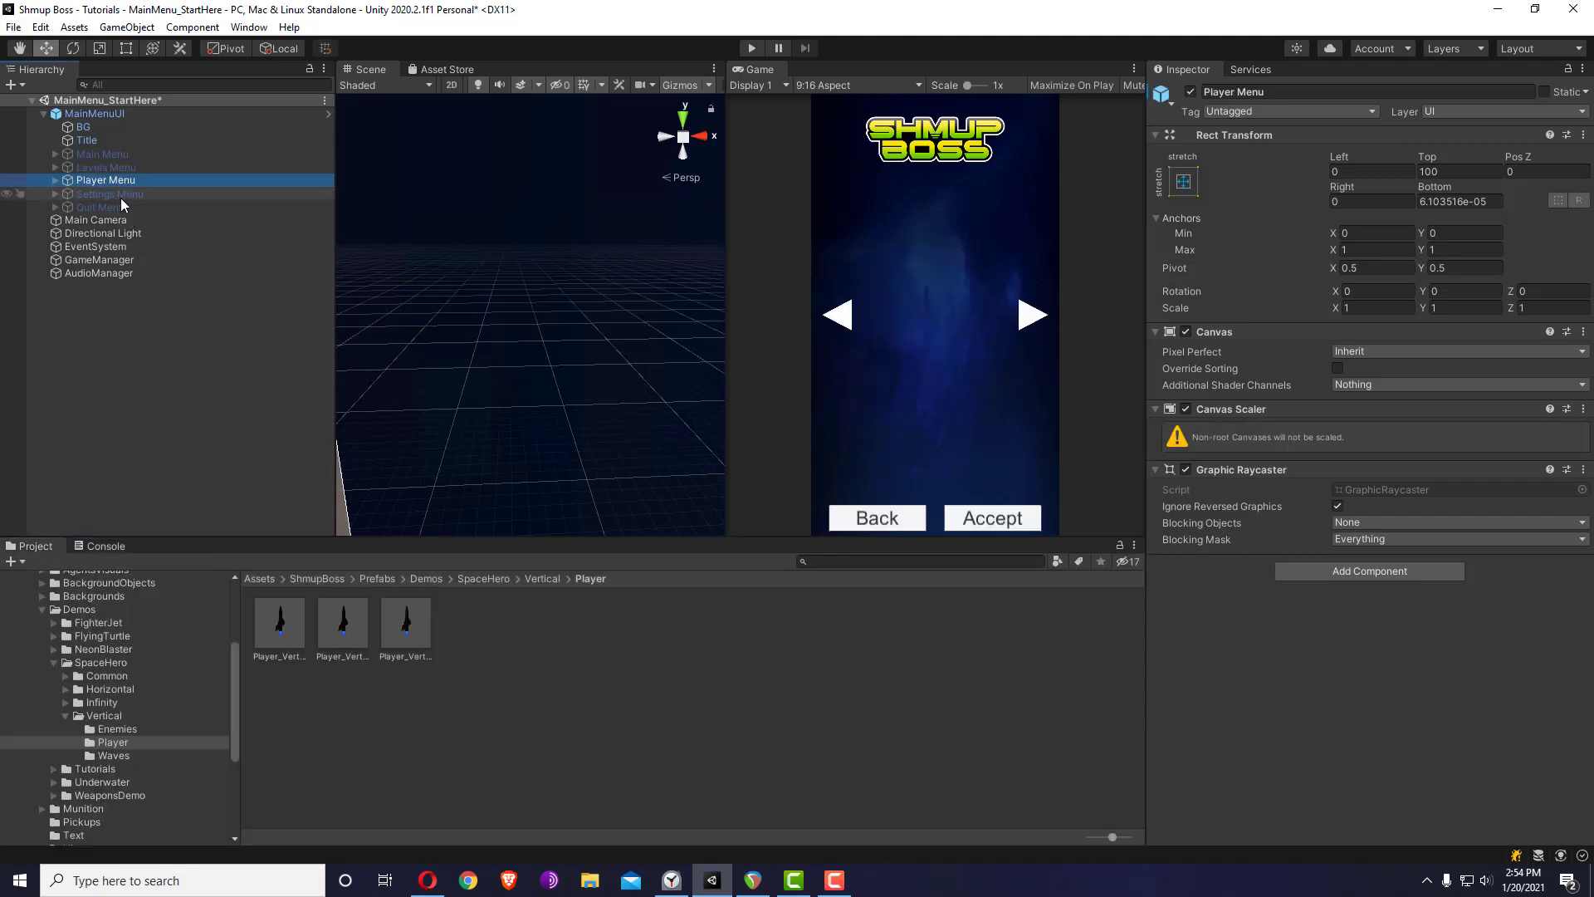
{"action": "left_click", "coordinate": [55, 179]}
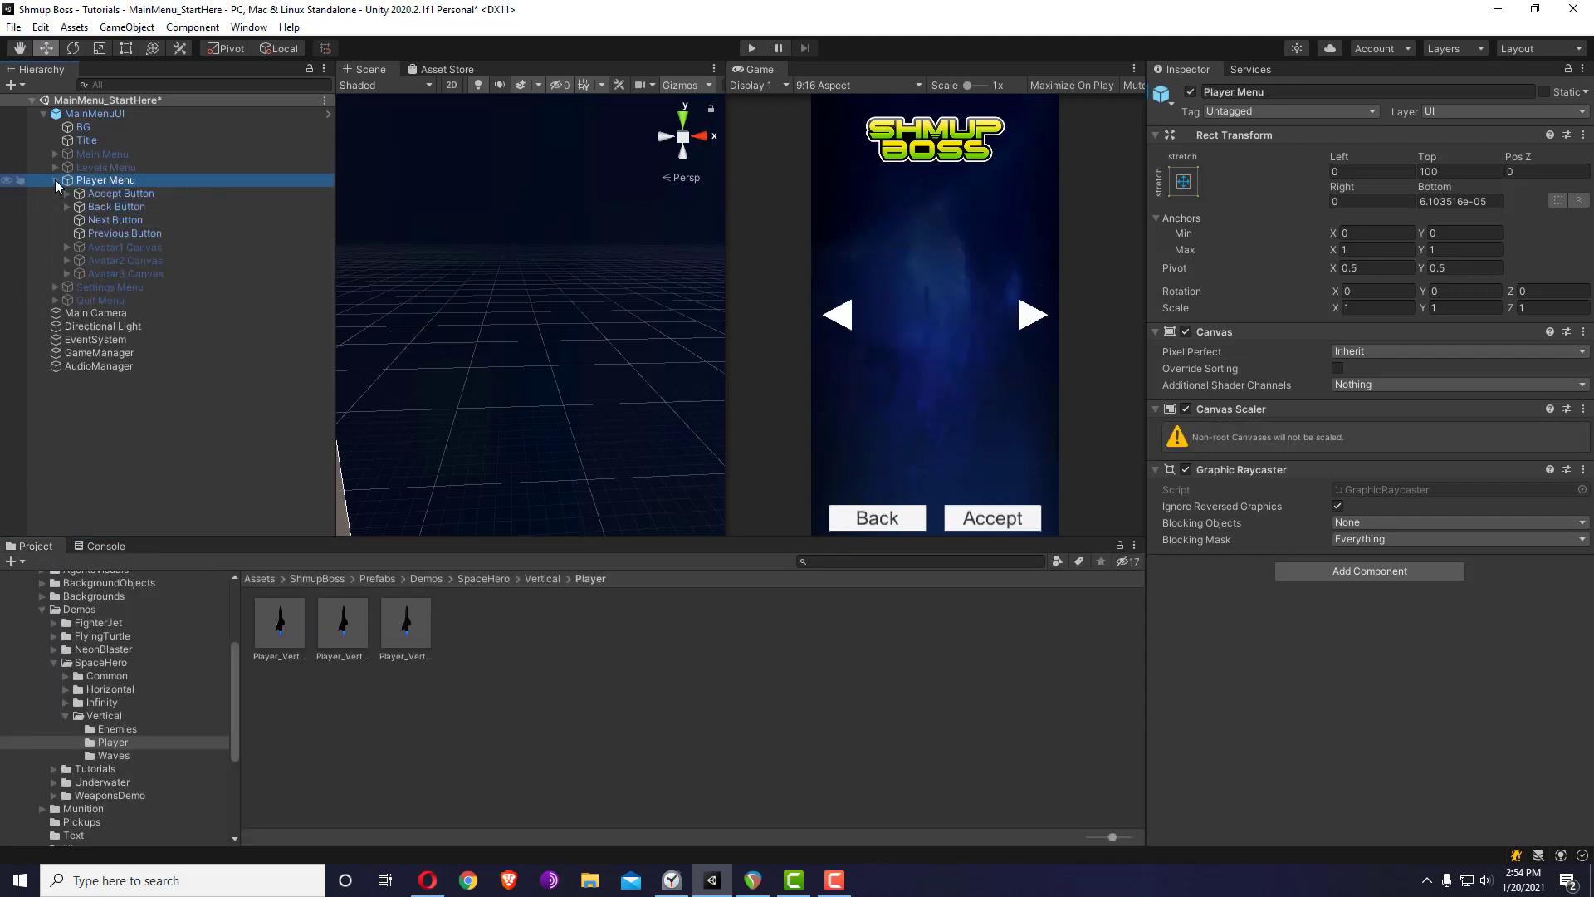
- Preview Avatar1, Avatar2 and Avatar3 Canvas one at a time by activating and deactivating each
{"action": "left_click", "coordinate": [117, 251]}
{"action": "key", "text": "alt+shift+a"}
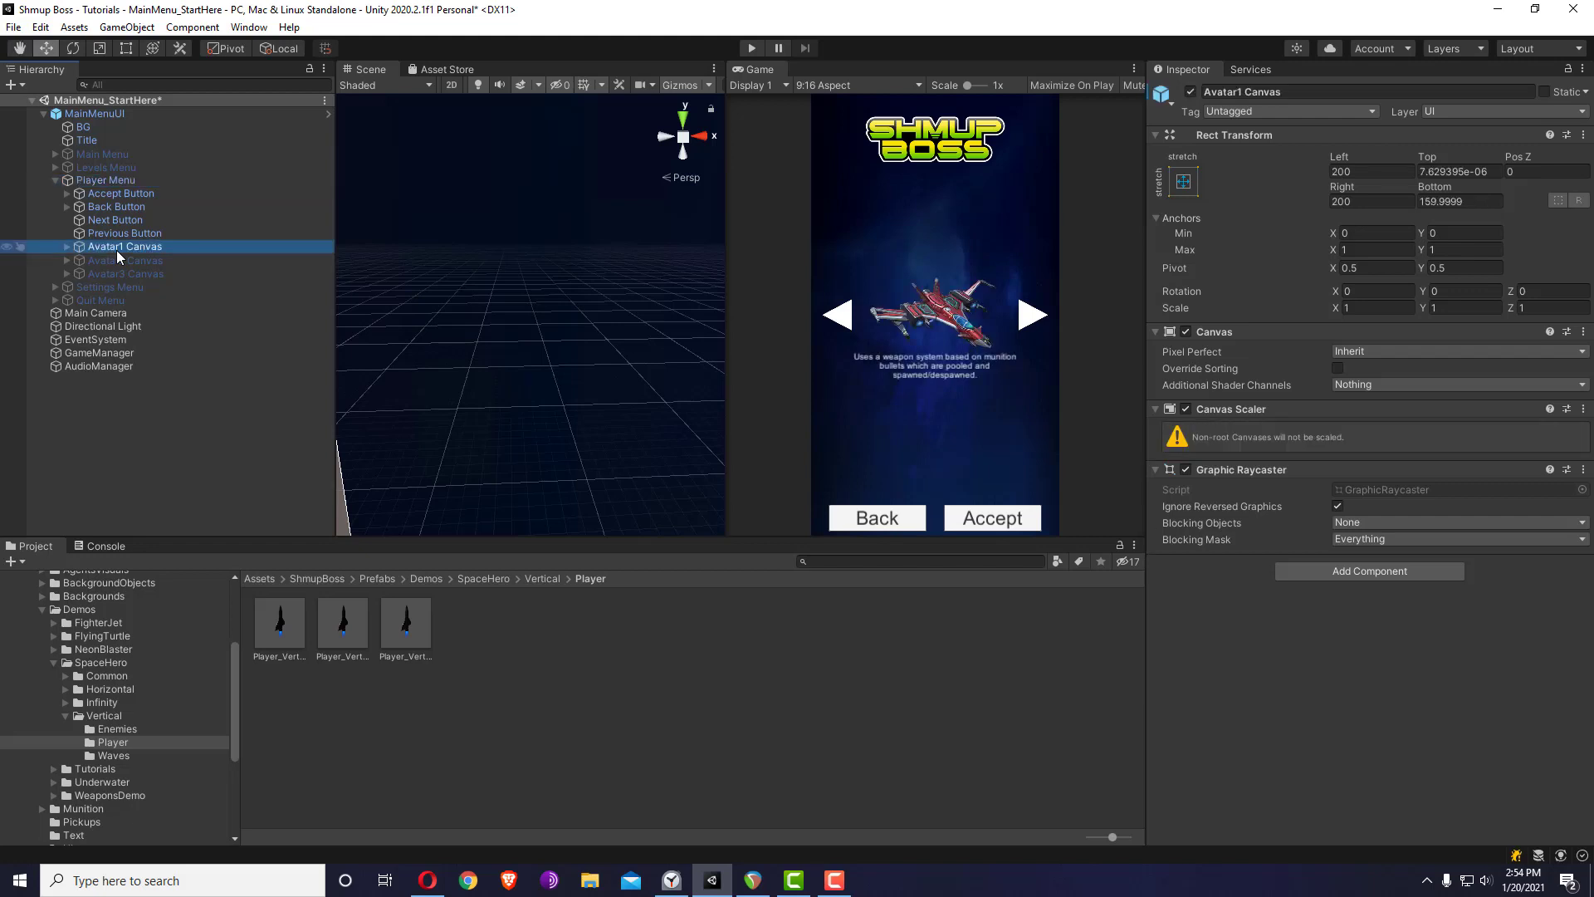
{"action": "key", "text": "alt+shift+a"}
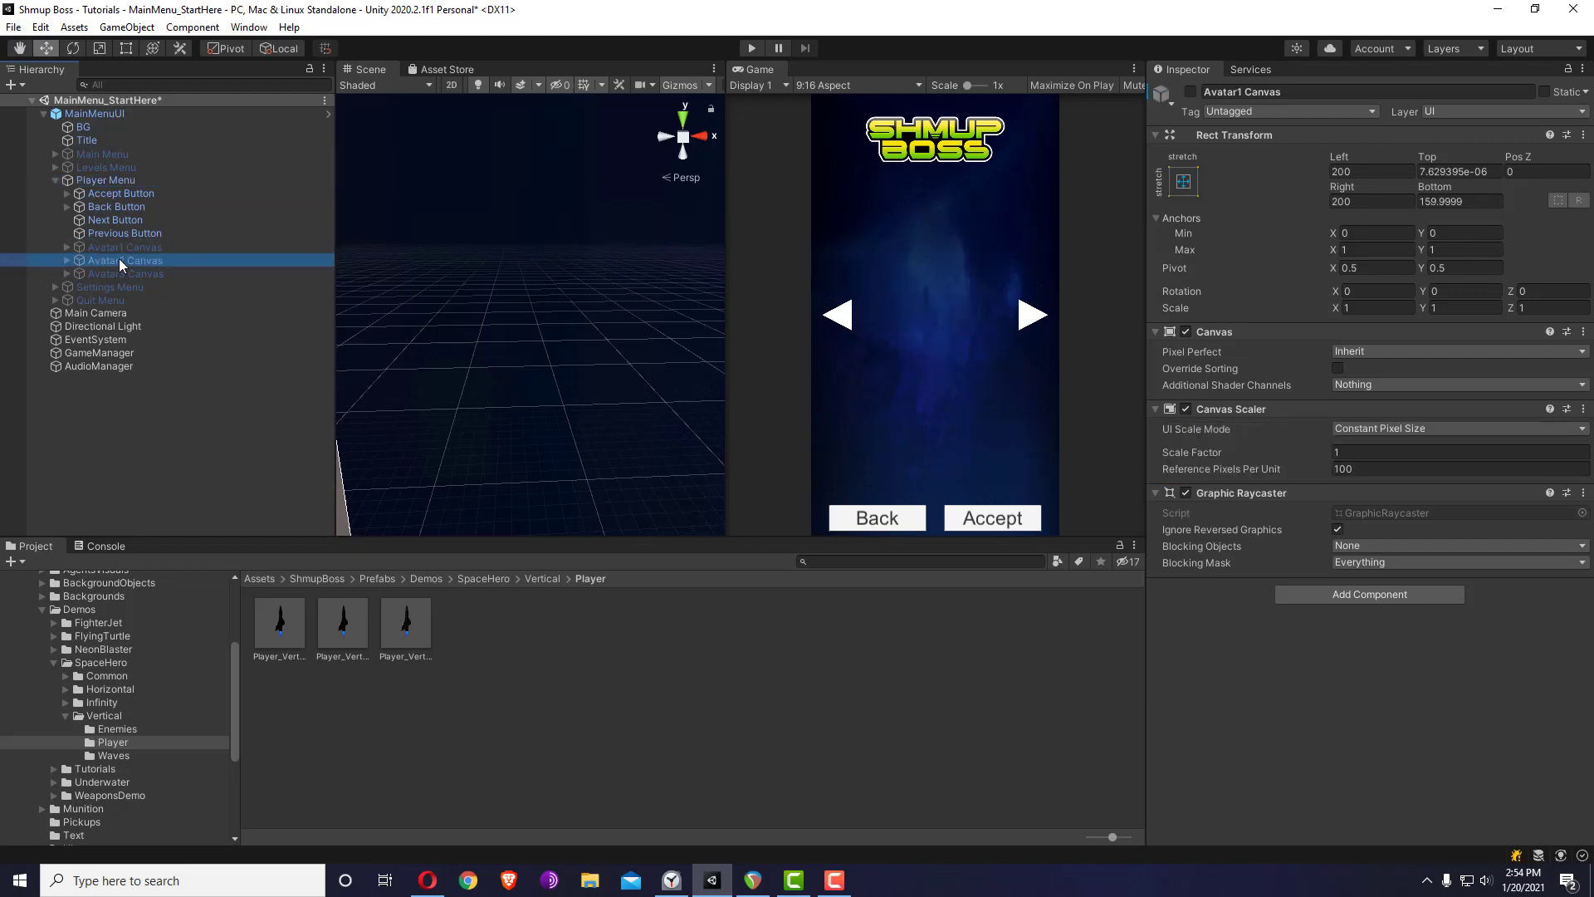
{"action": "left_click", "coordinate": [119, 260]}
{"action": "key", "text": "alt+shift+a"}
{"action": "key", "text": "alt+shift+a"}
{"action": "left_click", "coordinate": [117, 271]}
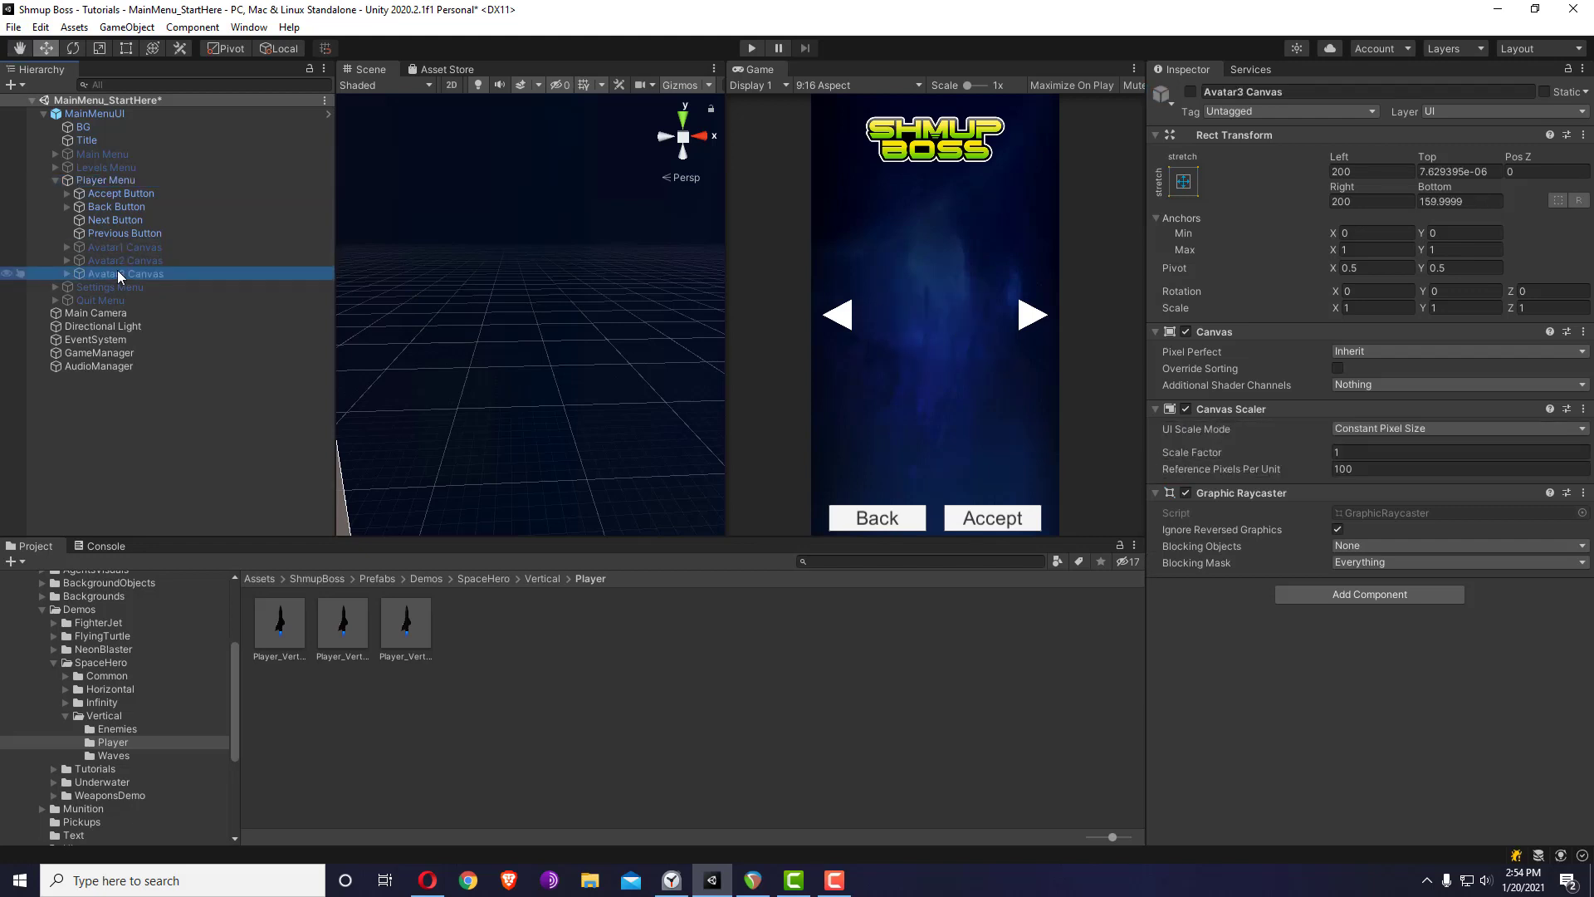
{"action": "key", "text": "alt+shift+a"}
{"action": "key", "text": "alt+shift+a"}
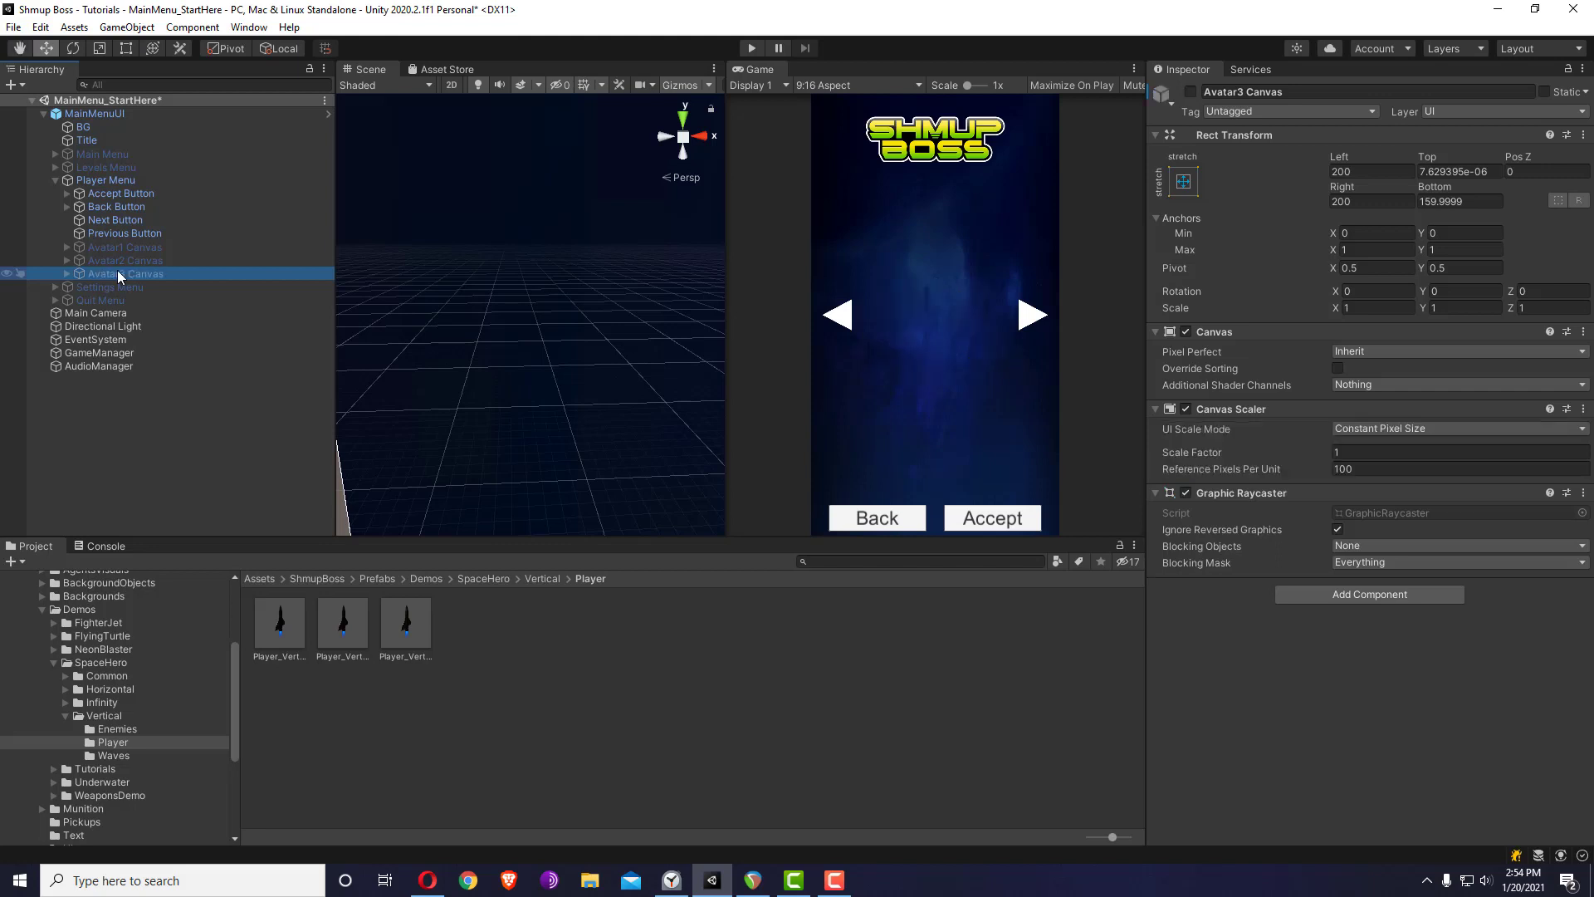
- Compare the Avatar Canvases list in MainMenuUI's Player Menu component with GameManager's Player Selections
{"action": "left_click", "coordinate": [97, 183]}
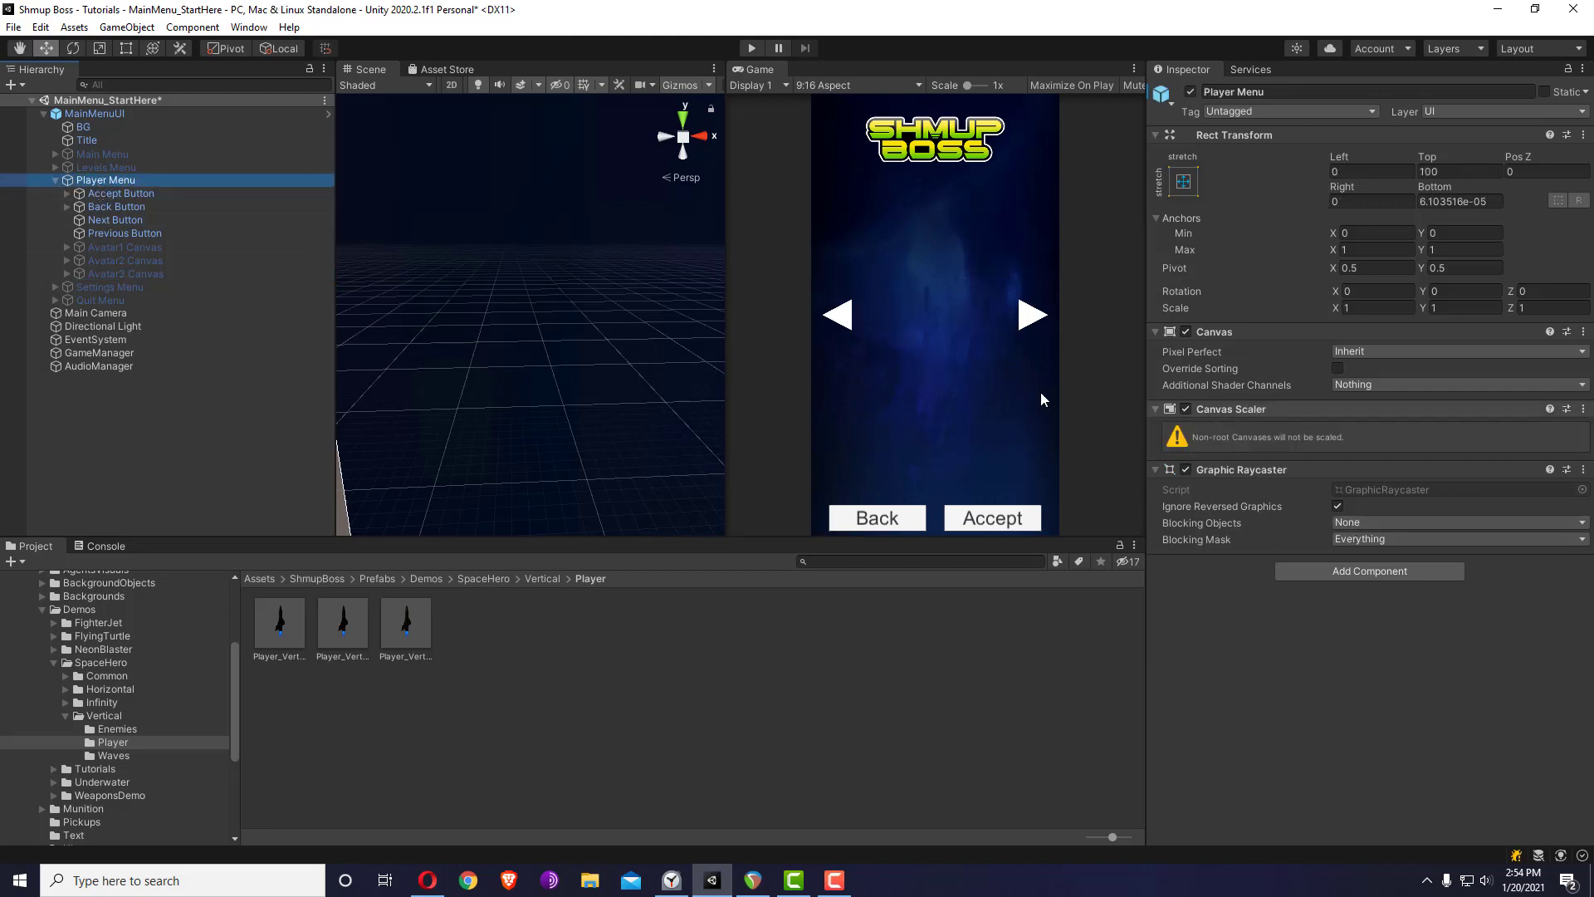
{"action": "left_click", "coordinate": [92, 114]}
{"action": "scroll", "coordinate": [1369, 659], "scroll_direction": "down", "scroll_amount": 5}
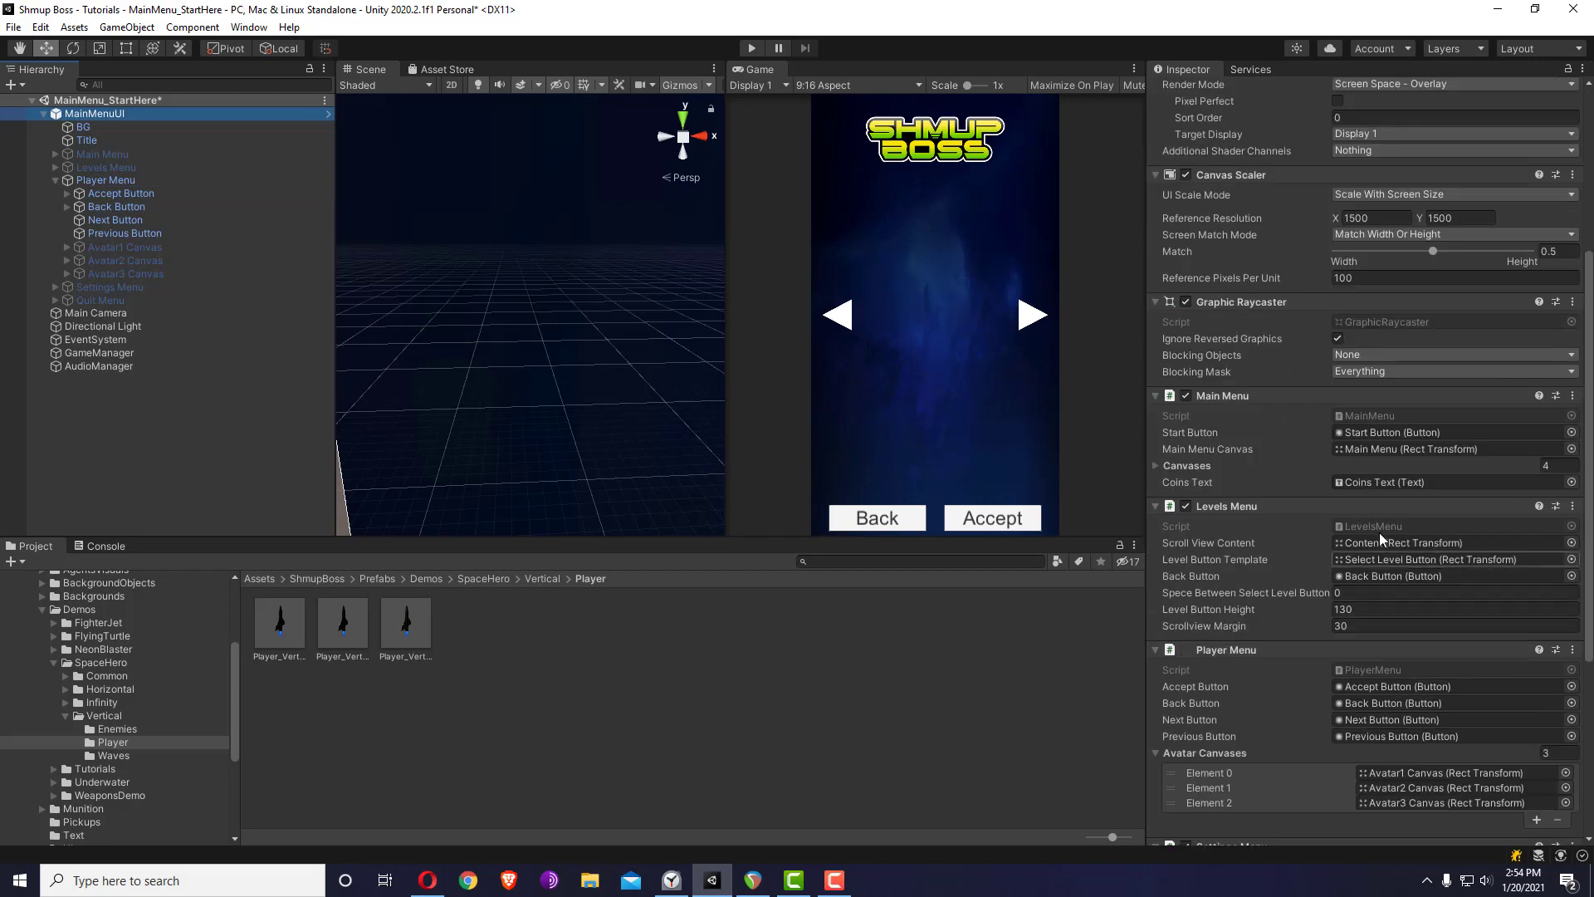
{"action": "scroll", "coordinate": [1362, 731], "scroll_direction": "down", "scroll_amount": 3}
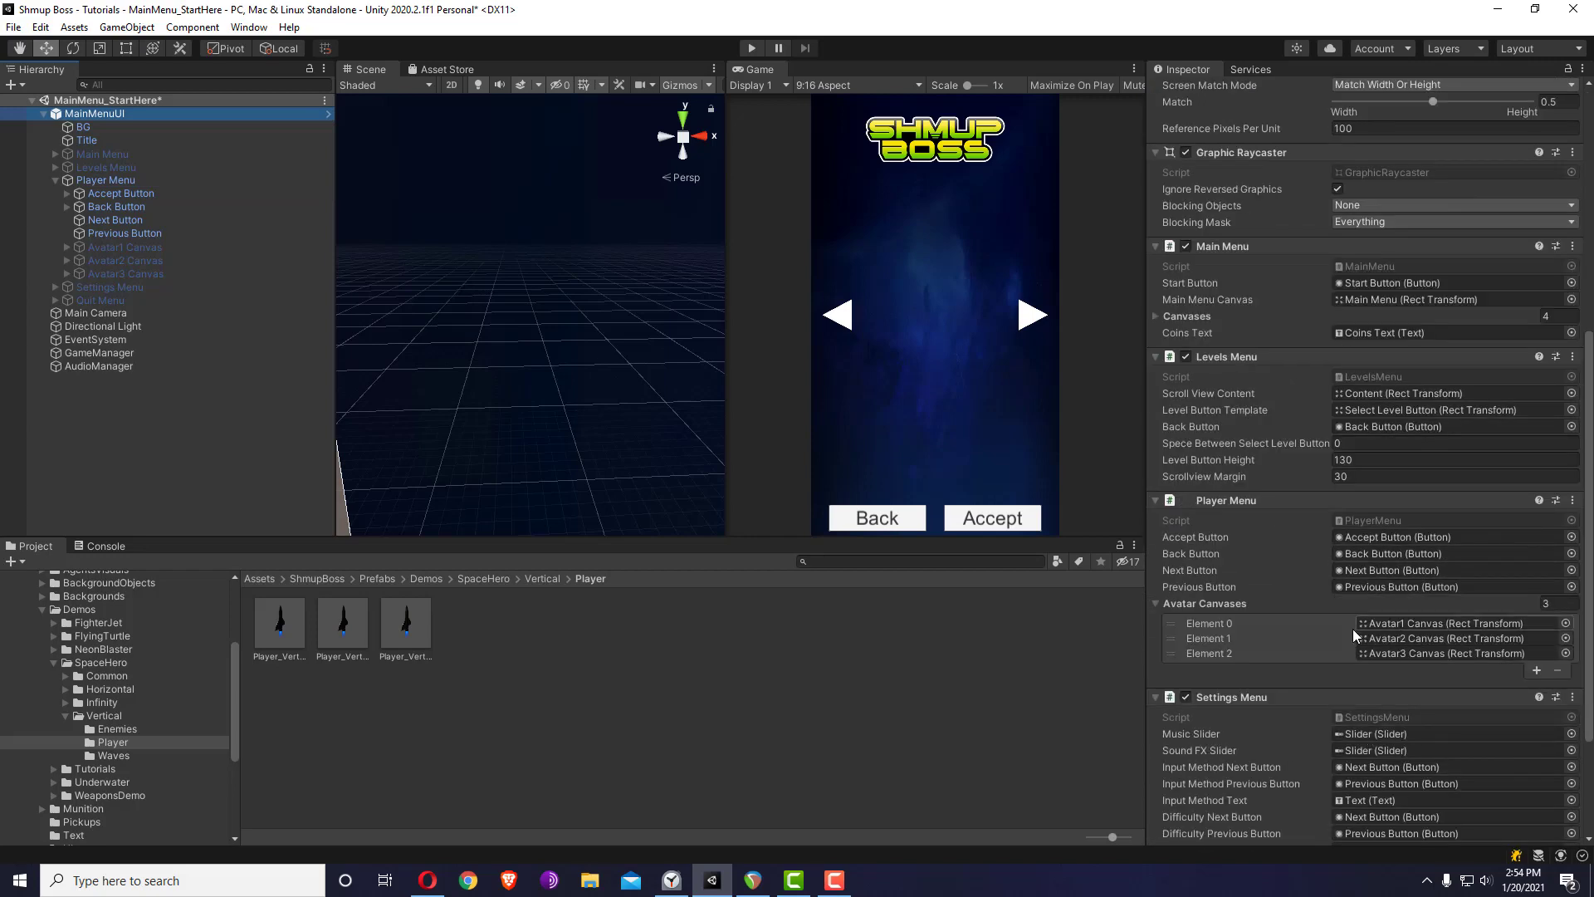
{"action": "left_click", "coordinate": [131, 354]}
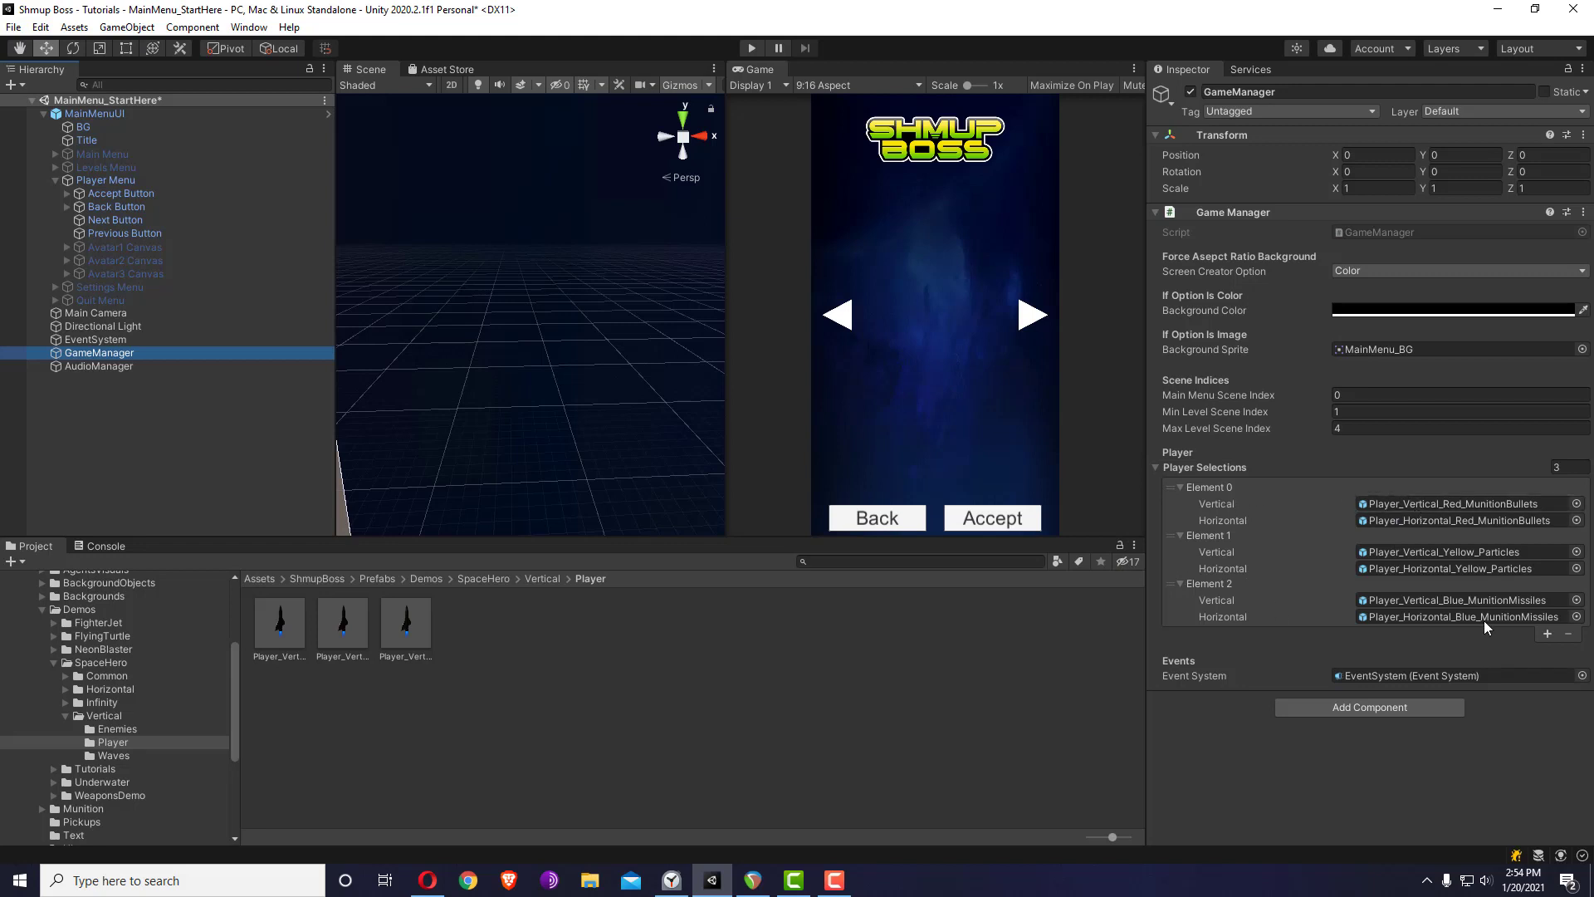
{"action": "mouse_move", "coordinate": [1273, 530]}
- Activate the Avatar1, Avatar2 and Avatar3 Canvas objects under Player Menu
{"action": "left_click", "coordinate": [255, 247]}
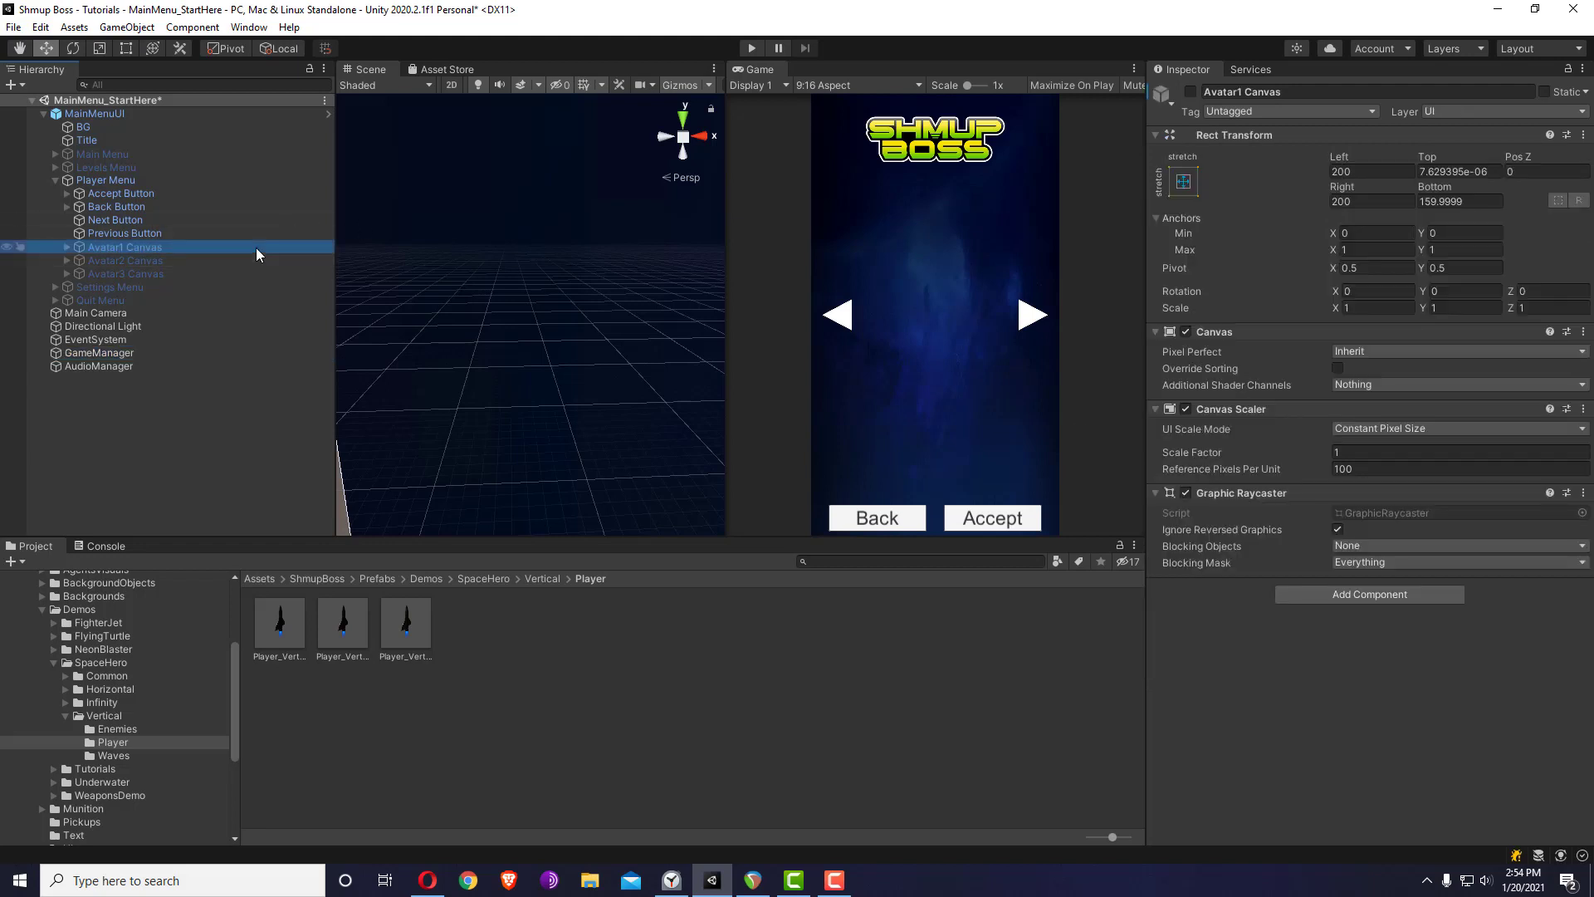
{"action": "key", "text": "alt+shift+a"}
{"action": "left_click", "coordinate": [178, 262]}
{"action": "key", "text": "alt+shift+a"}
{"action": "left_click", "coordinate": [167, 271]}
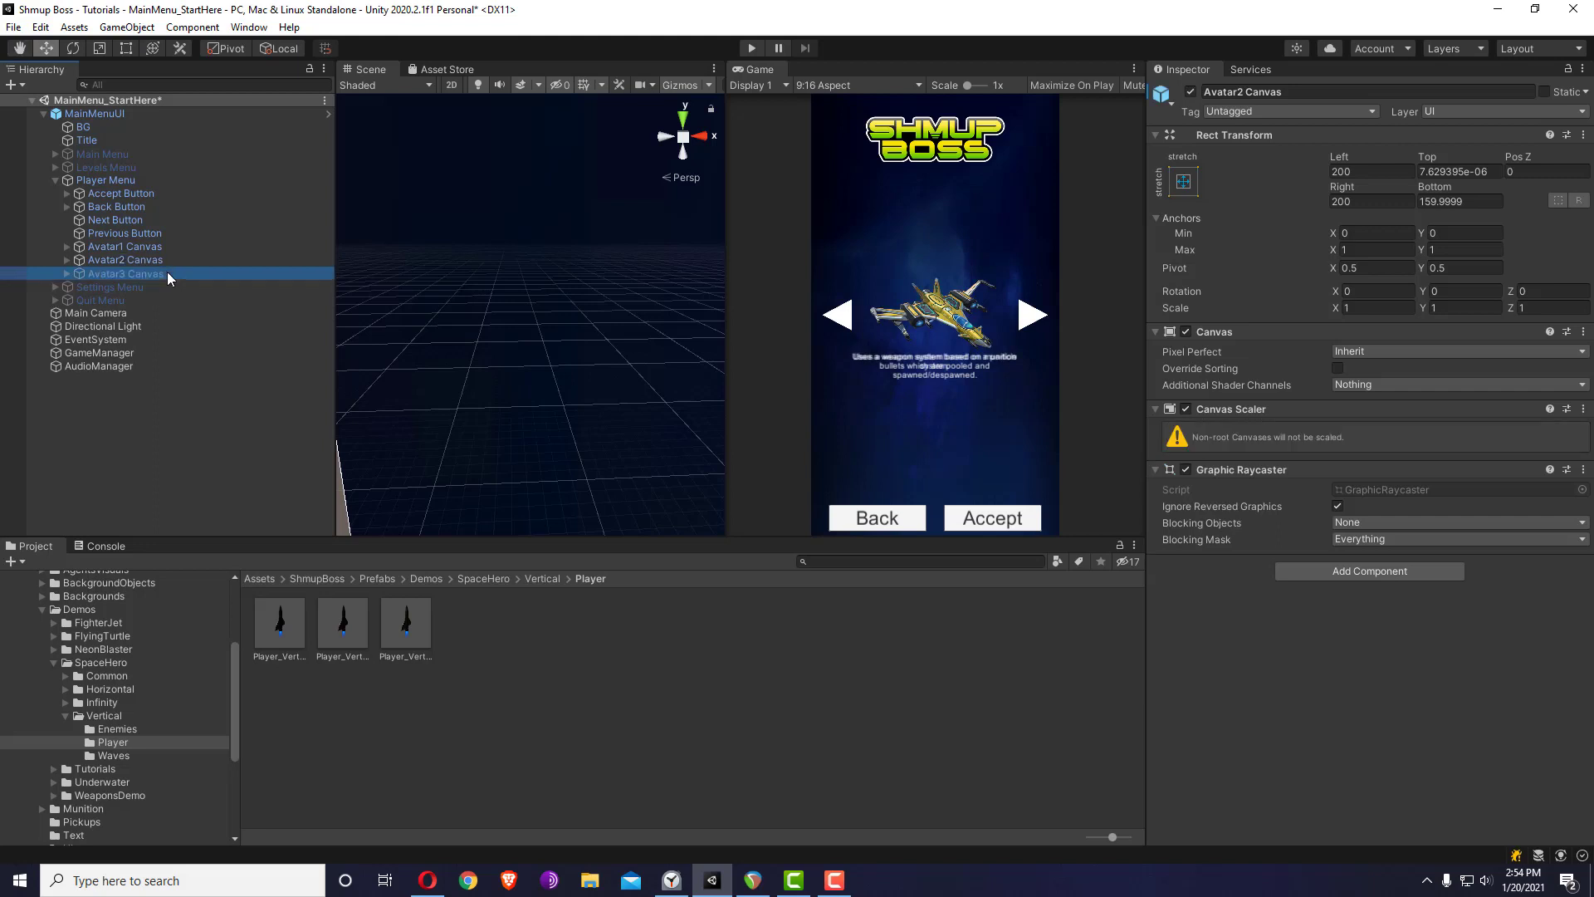
{"action": "key", "text": "alt+shift+a"}
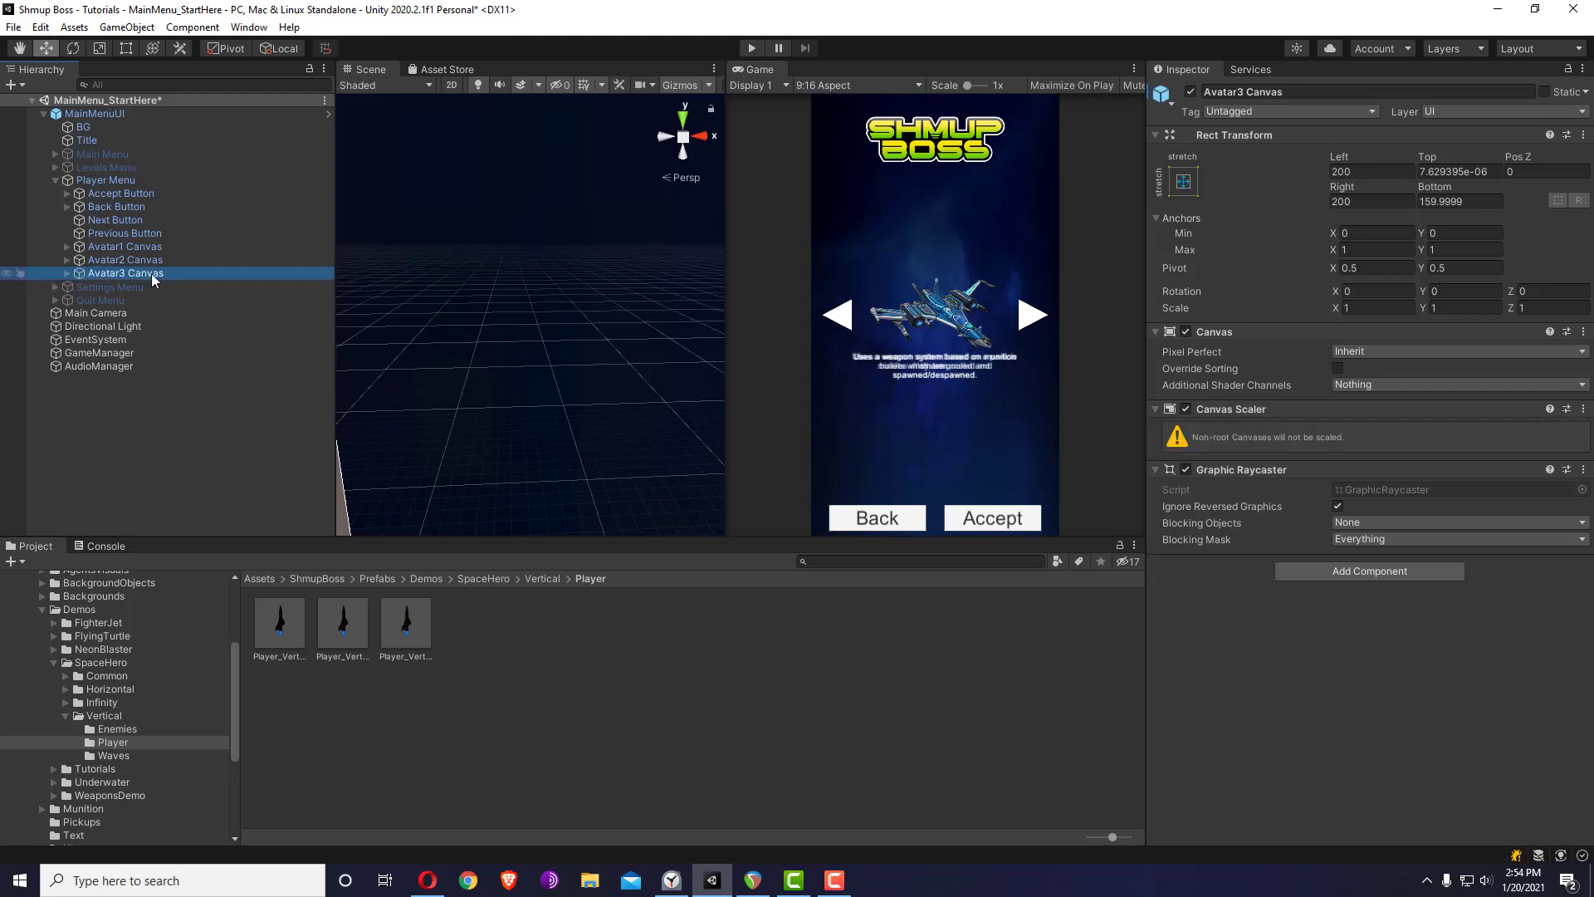
- Duplicate Avatar3 Canvas and rename the copy to Avatar4 Canvas
{"action": "key", "text": "ctrl+d"}
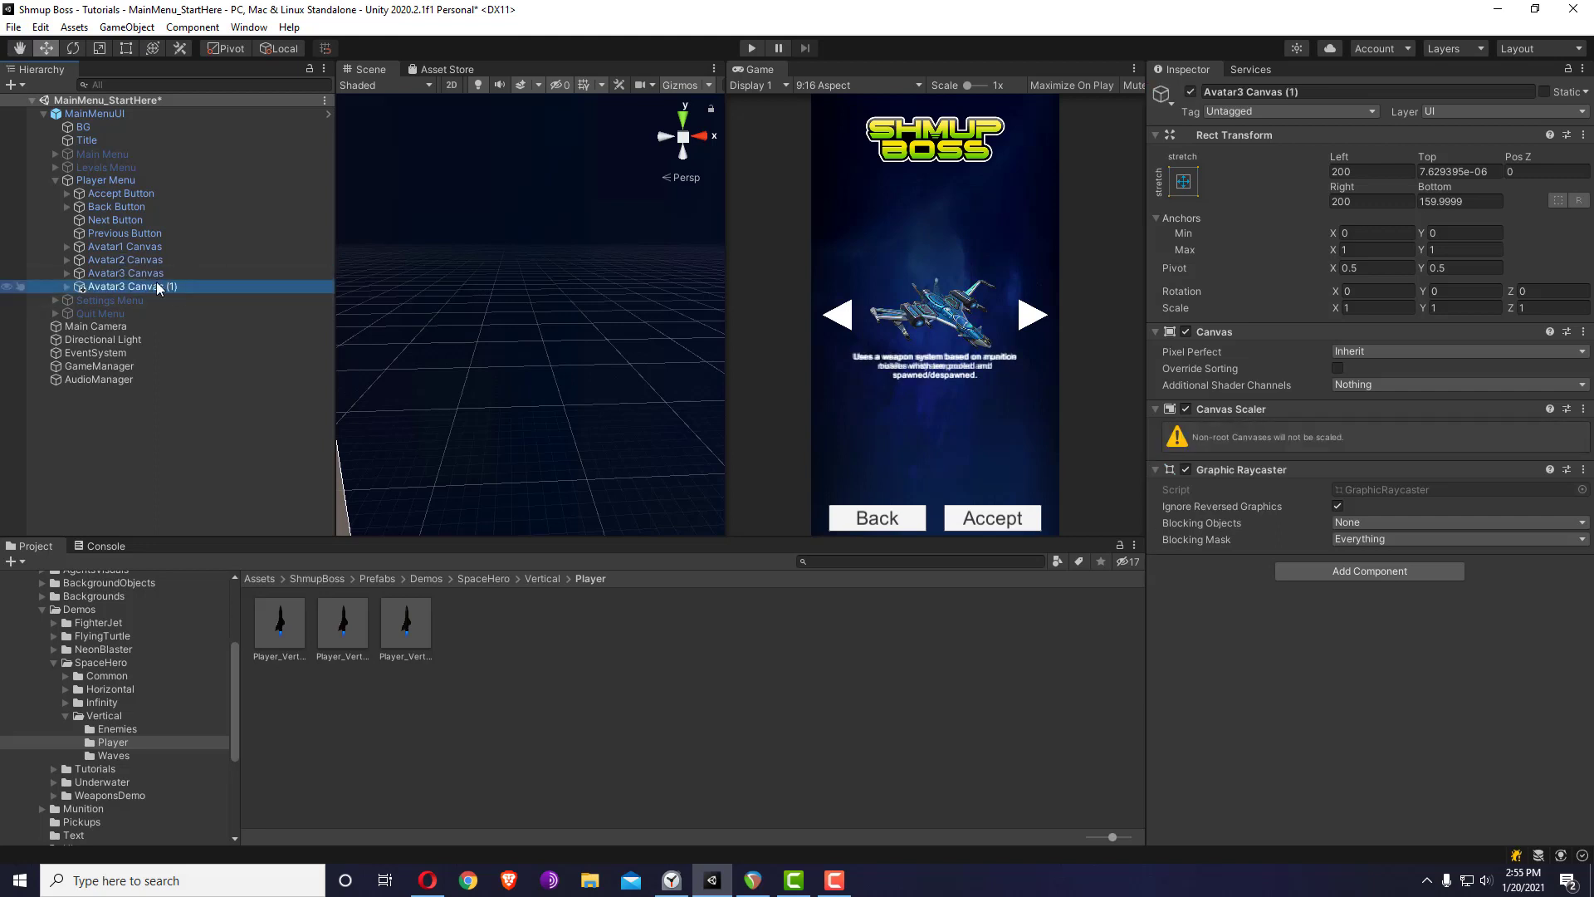
{"action": "key", "text": "F2"}
{"action": "left_click", "coordinate": [125, 286]}
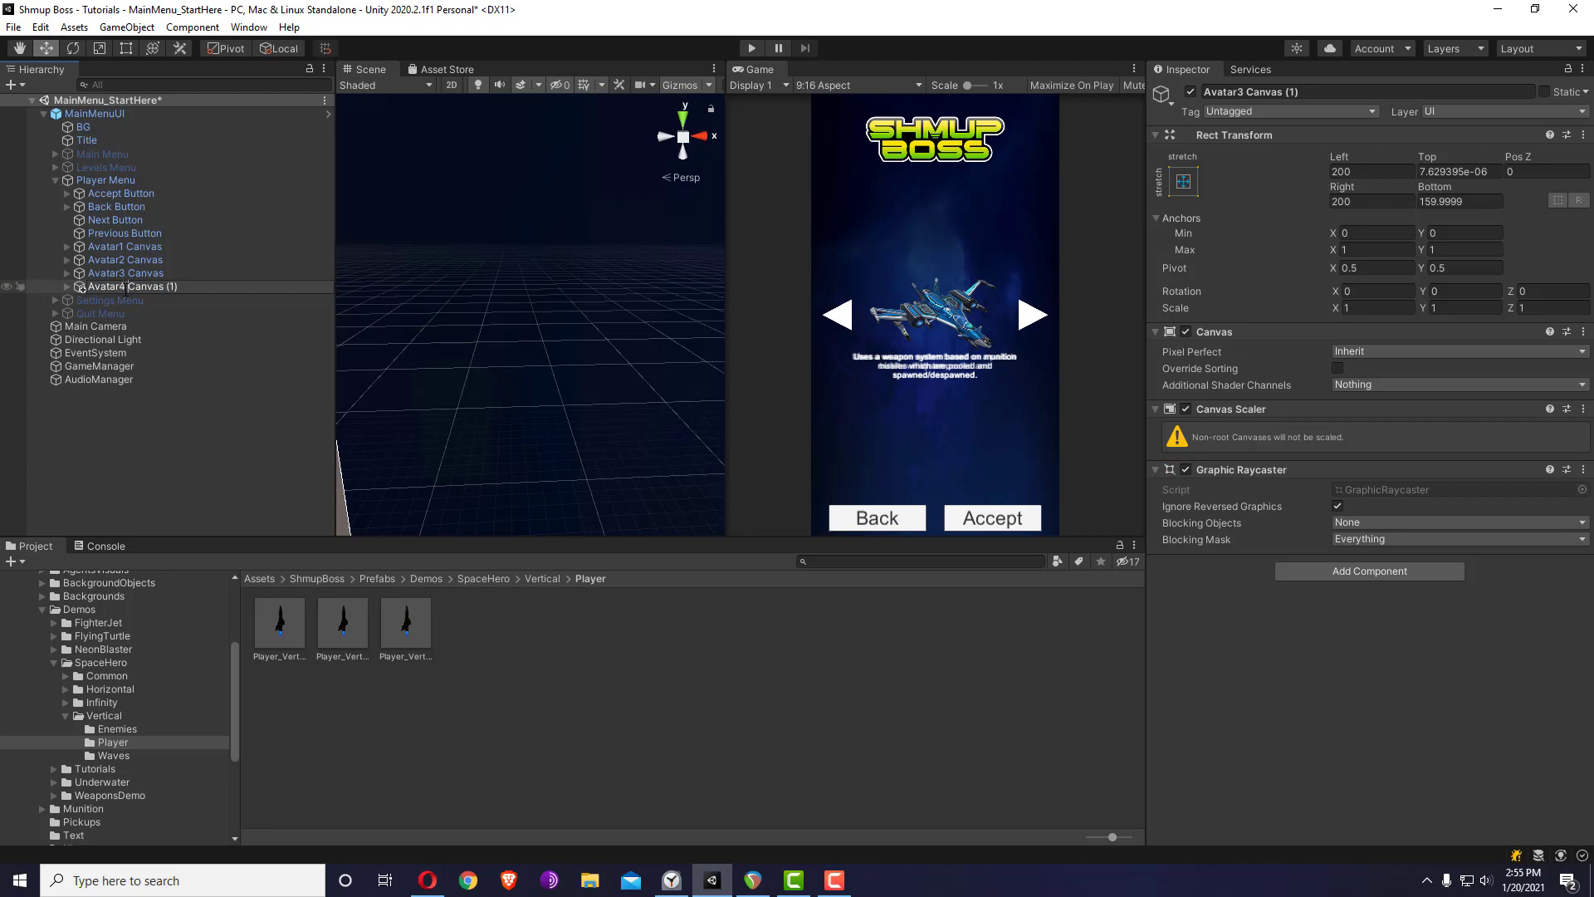
{"action": "key", "text": "Return"}
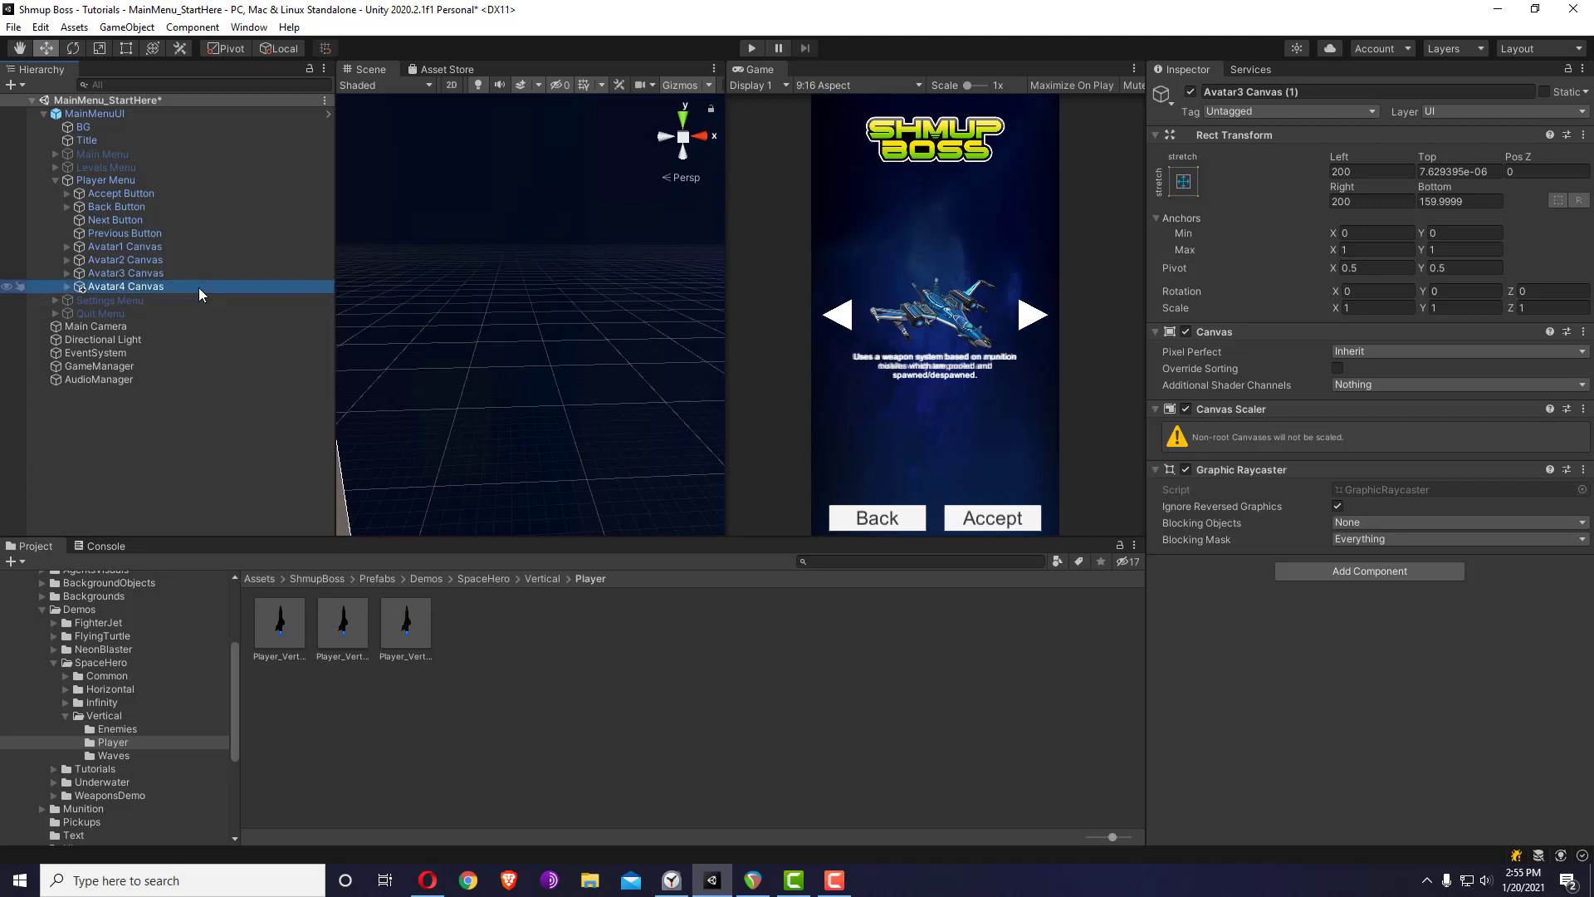
- Set the size of GameManager's Player Selections list to 4 and select Element 3
{"action": "left_click", "coordinate": [76, 366]}
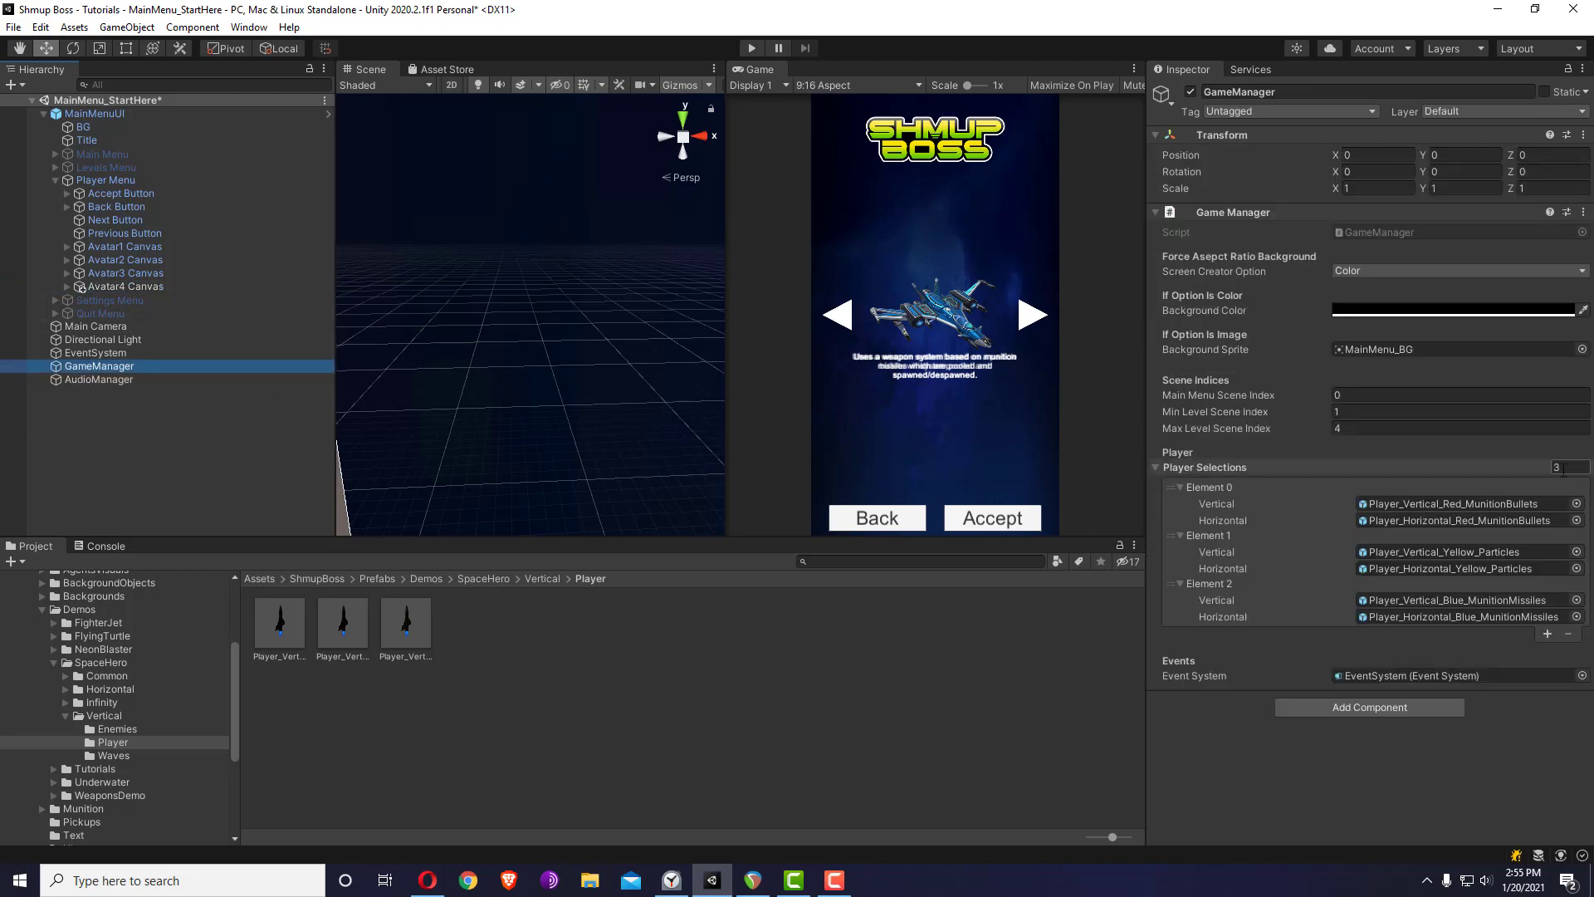
{"action": "left_click", "coordinate": [1557, 466]}
{"action": "type", "text": "4"}
{"action": "key", "text": "Return"}
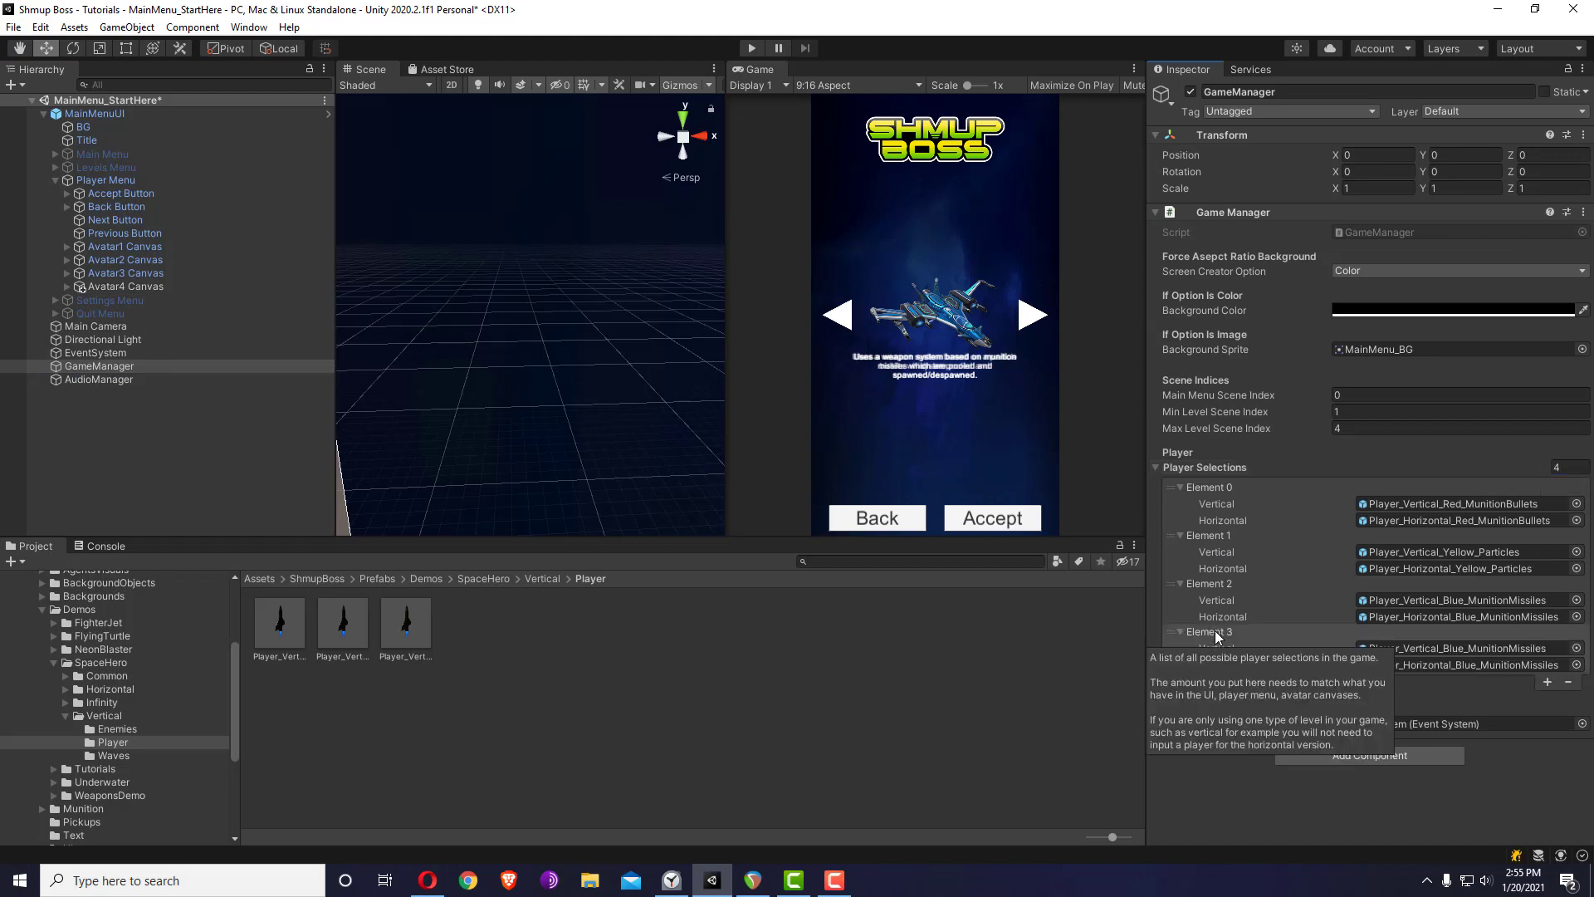
{"action": "left_click", "coordinate": [1216, 633]}
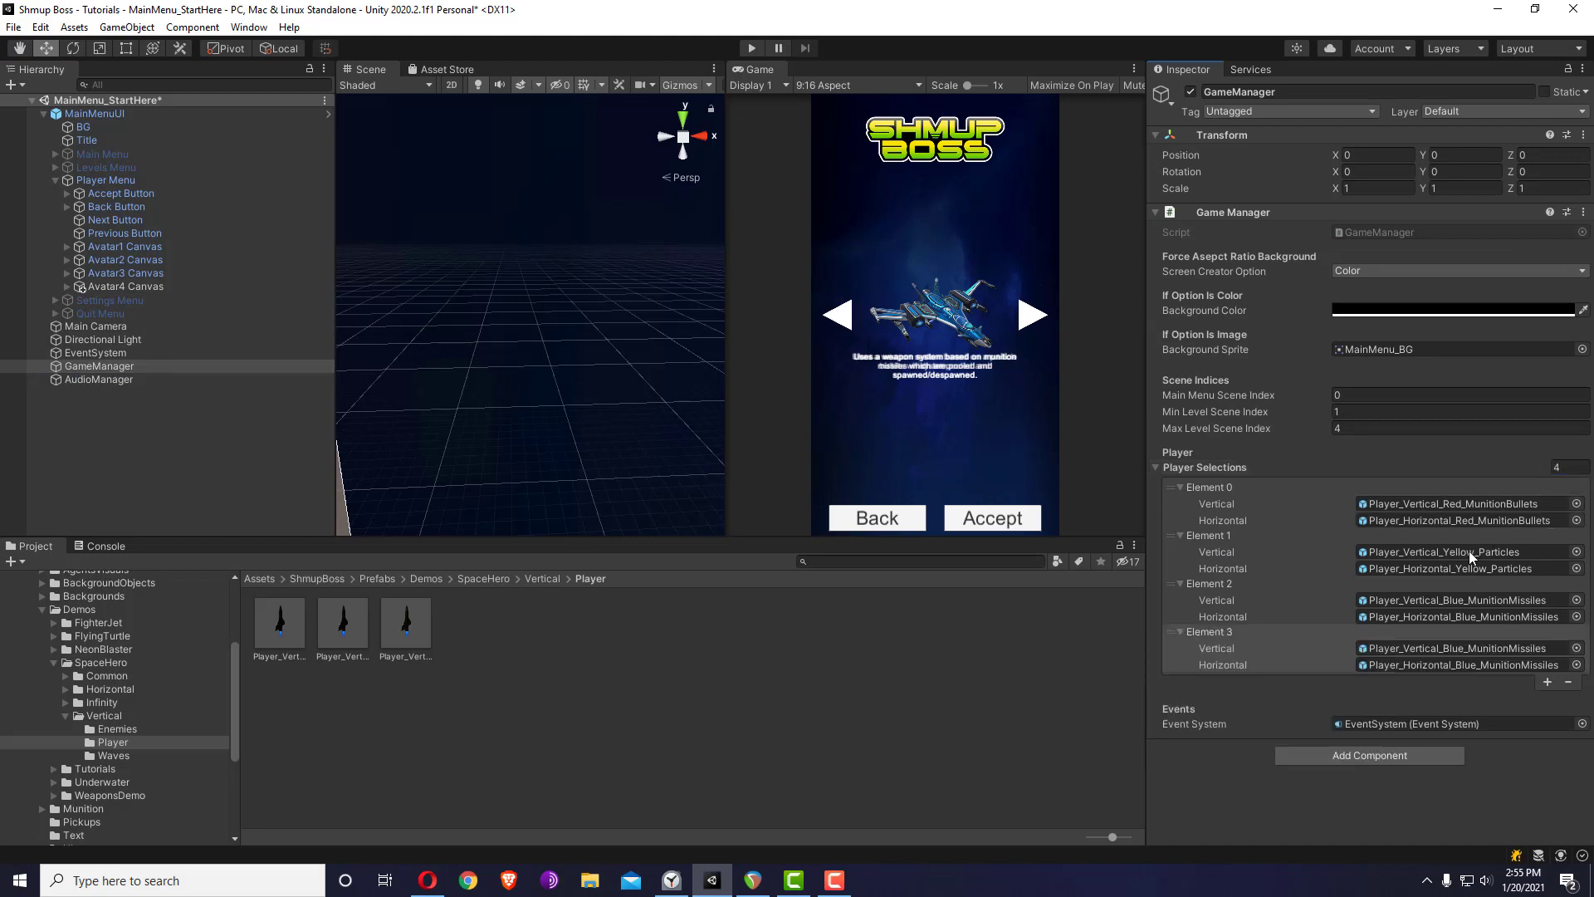
- Set the size of GameManager's Player Selections list back to 3
{"action": "left_click", "coordinate": [1566, 468]}
{"action": "type", "text": "3"}
{"action": "key", "text": "Return"}
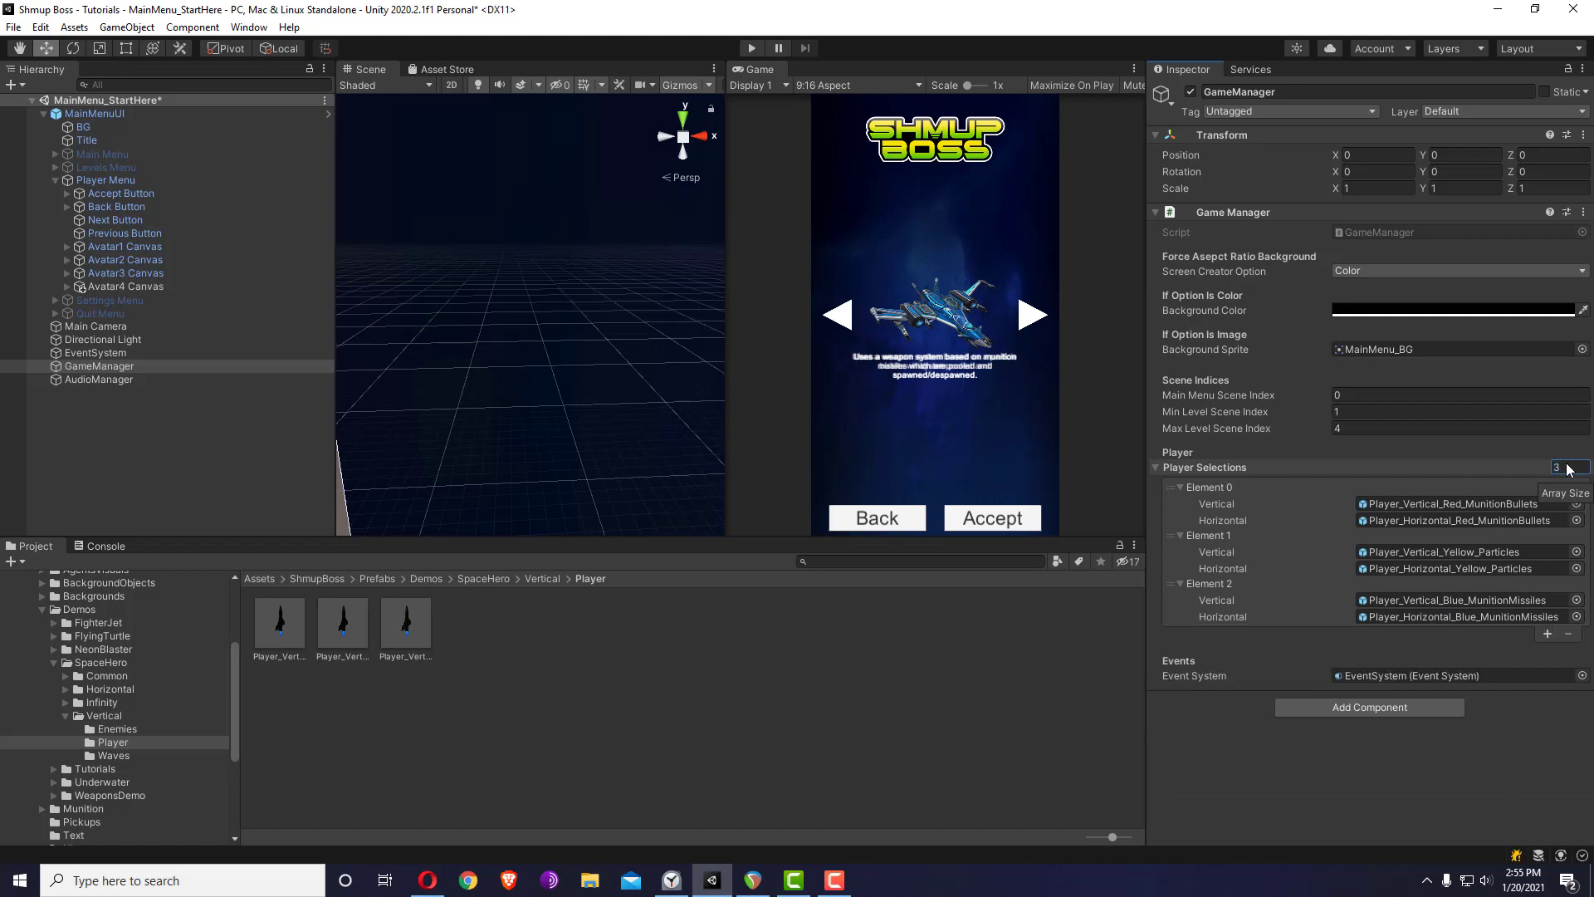
- Undo the Player Selections size changes, the Avatar4 Canvas duplicate and the activation of the three avatar canvases
{"action": "left_click", "coordinate": [132, 287]}
{"action": "key", "text": "ctrl+z"}
{"action": "key", "text": "ctrl+z"}
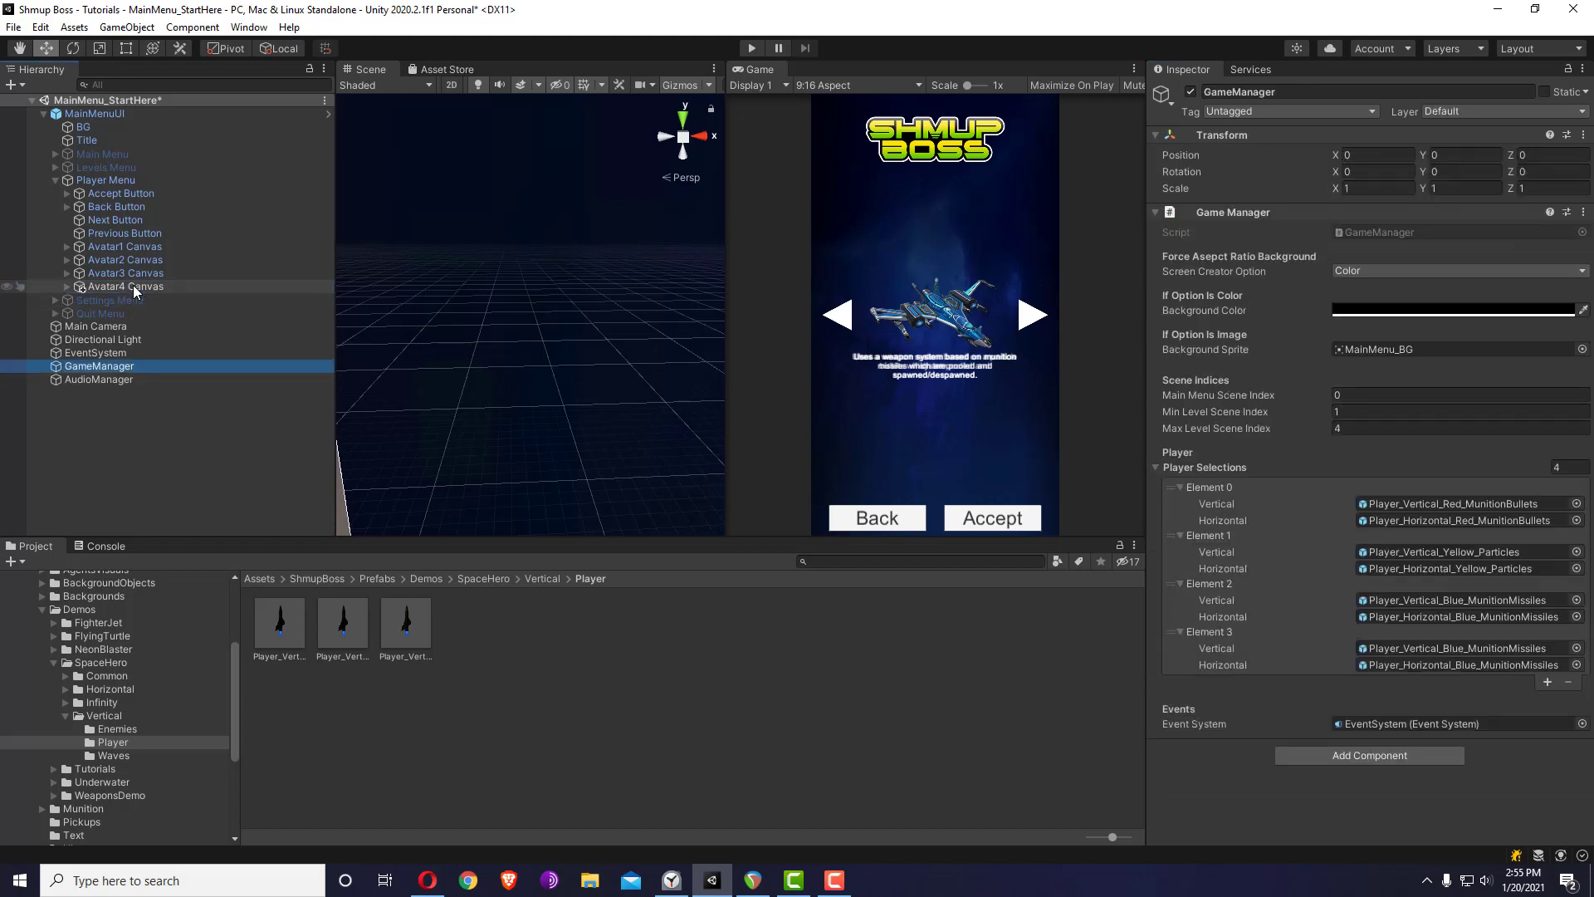
{"action": "key", "text": "ctrl+y"}
{"action": "key", "text": "ctrl+y"}
{"action": "key", "text": "ctrl+z"}
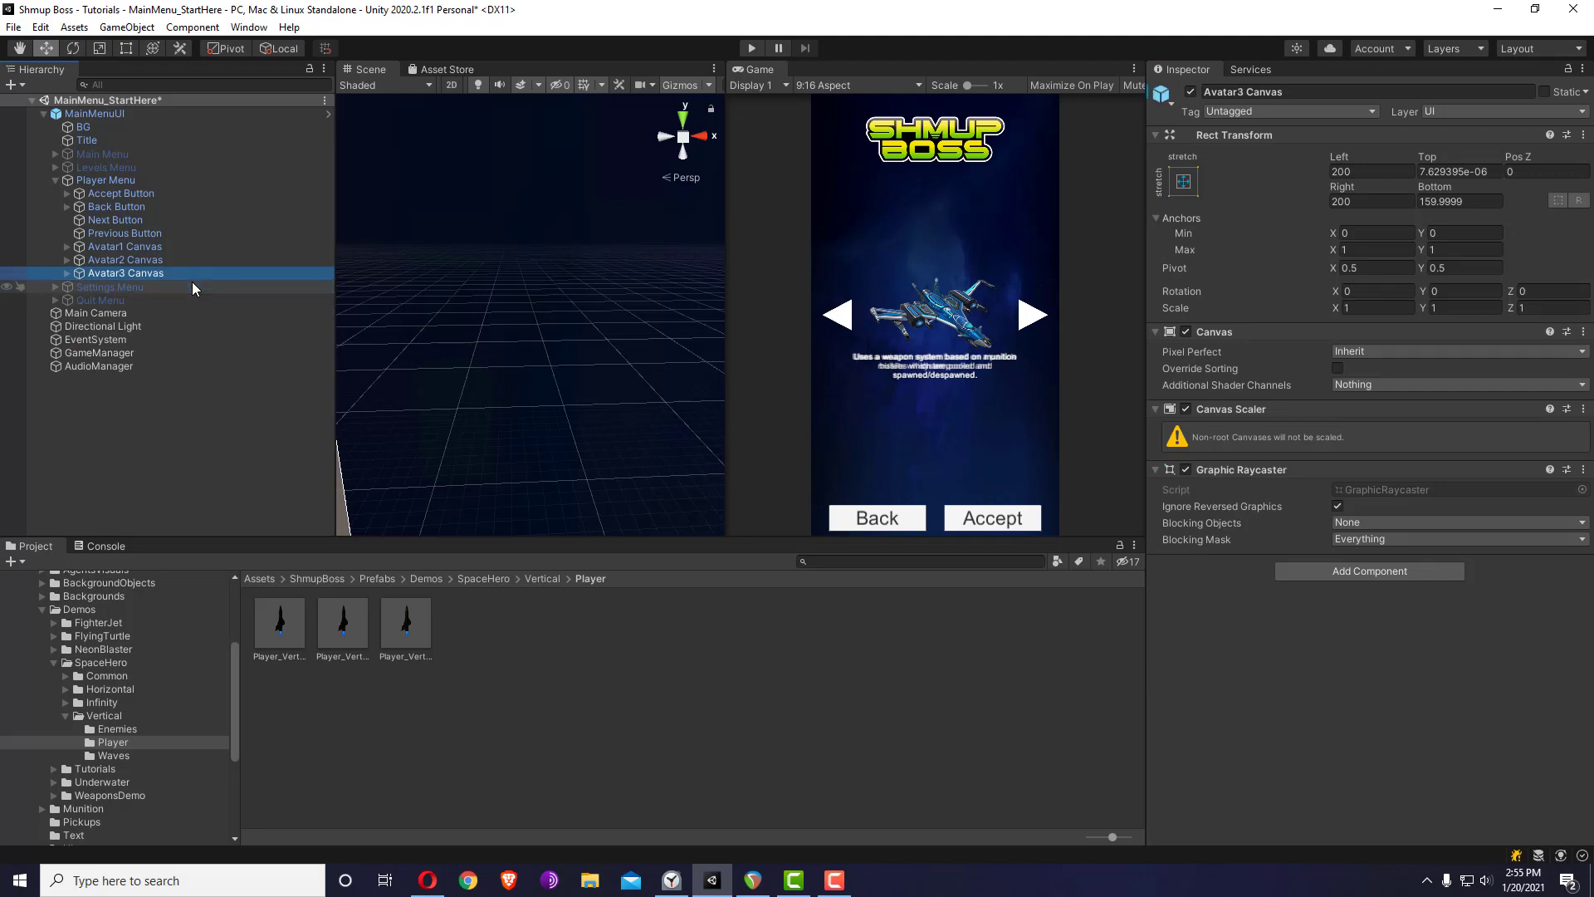
{"action": "key", "text": "ctrl+z"}
{"action": "key", "text": "ctrl+z"}
{"action": "key", "text": "ctrl+z"}
{"action": "key", "text": "ctrl+z"}
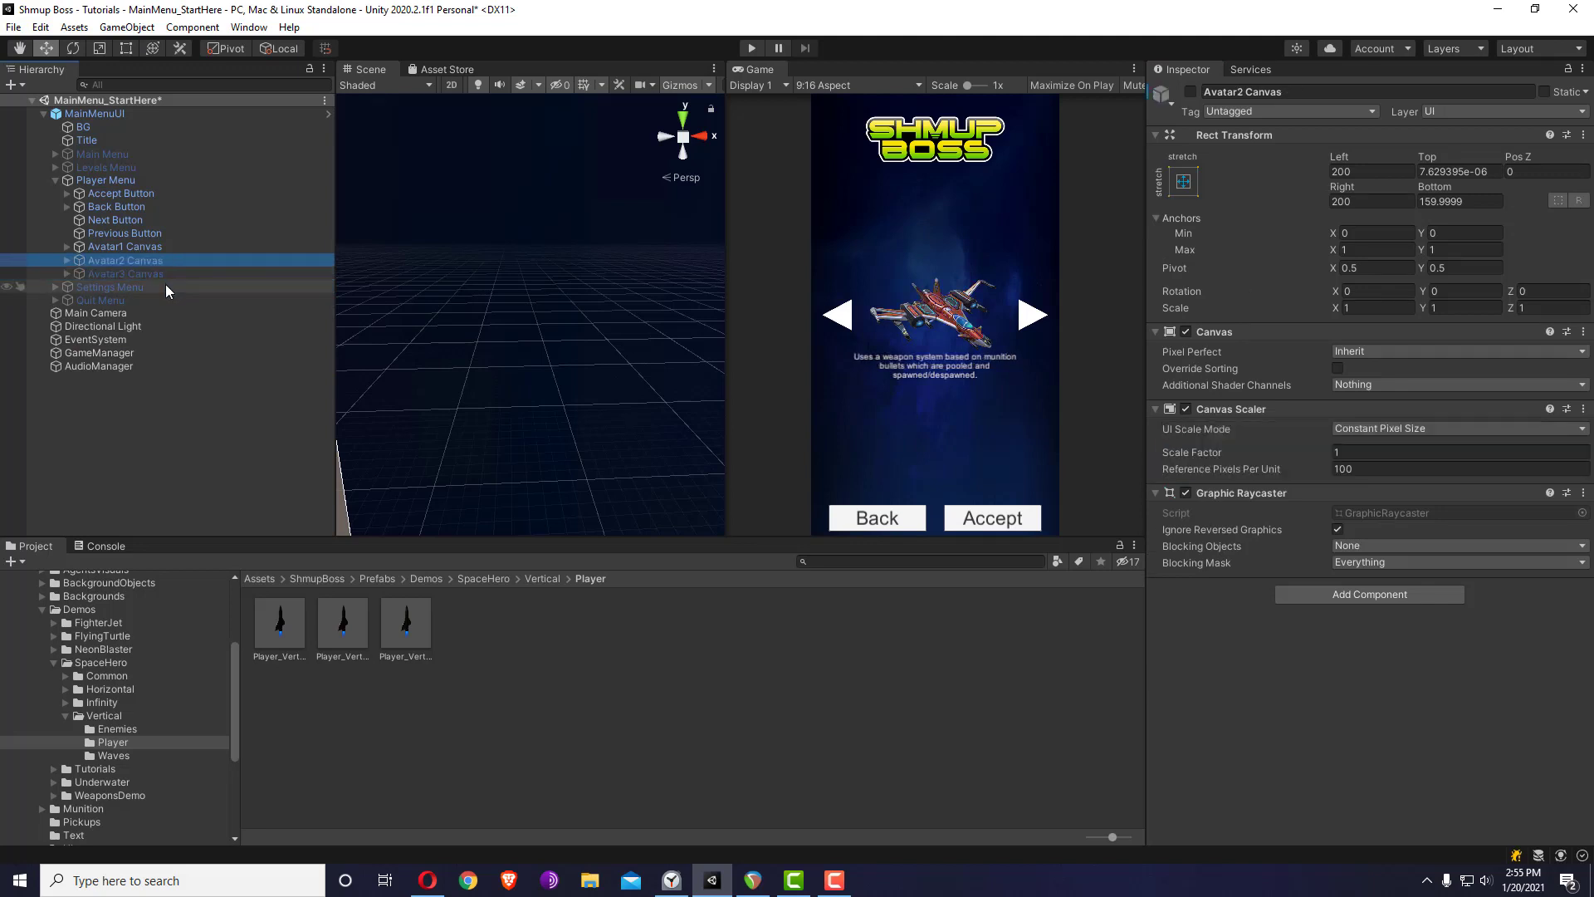
{"action": "key", "text": "ctrl+z"}
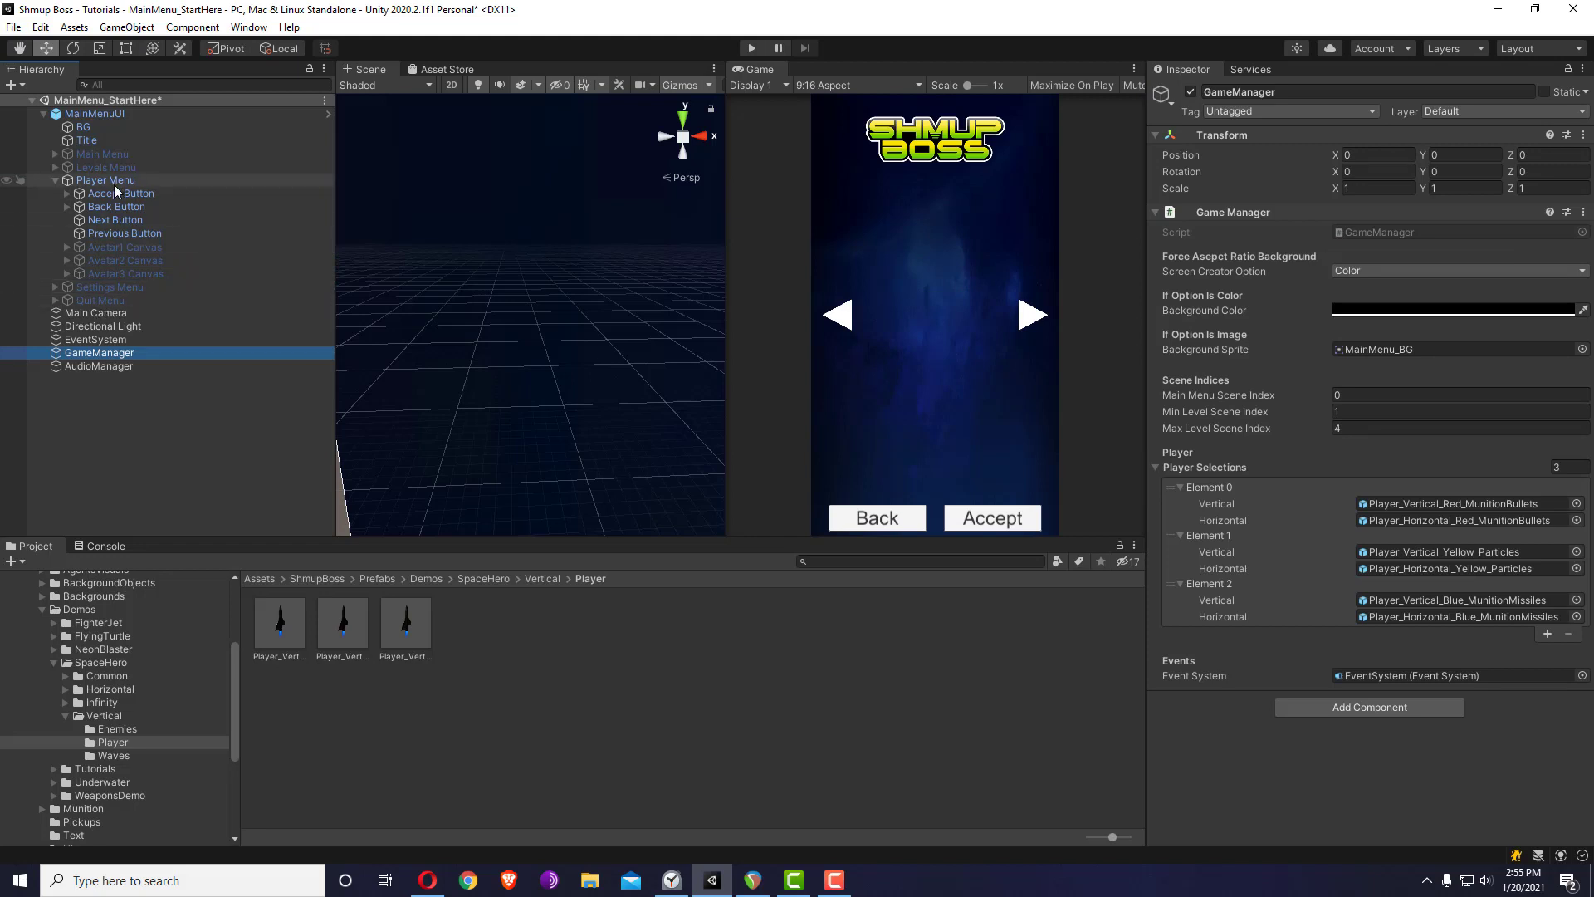
- Collapse and deactivate the Player Menu object, and activate the Main Menu object
{"action": "left_click", "coordinate": [55, 179]}
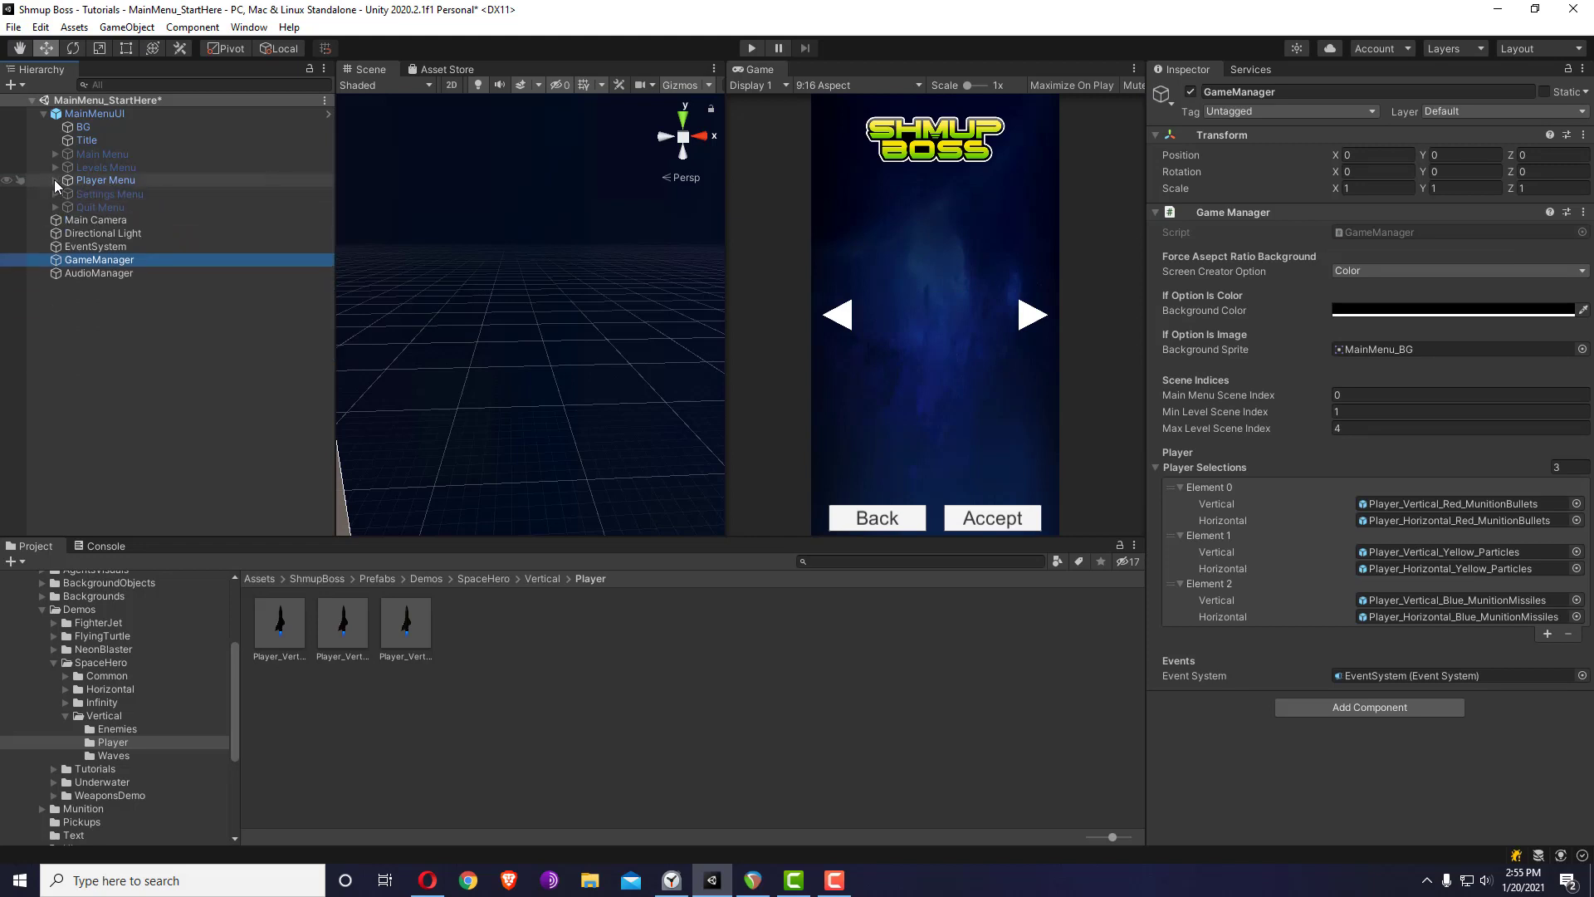
{"action": "left_click", "coordinate": [100, 181]}
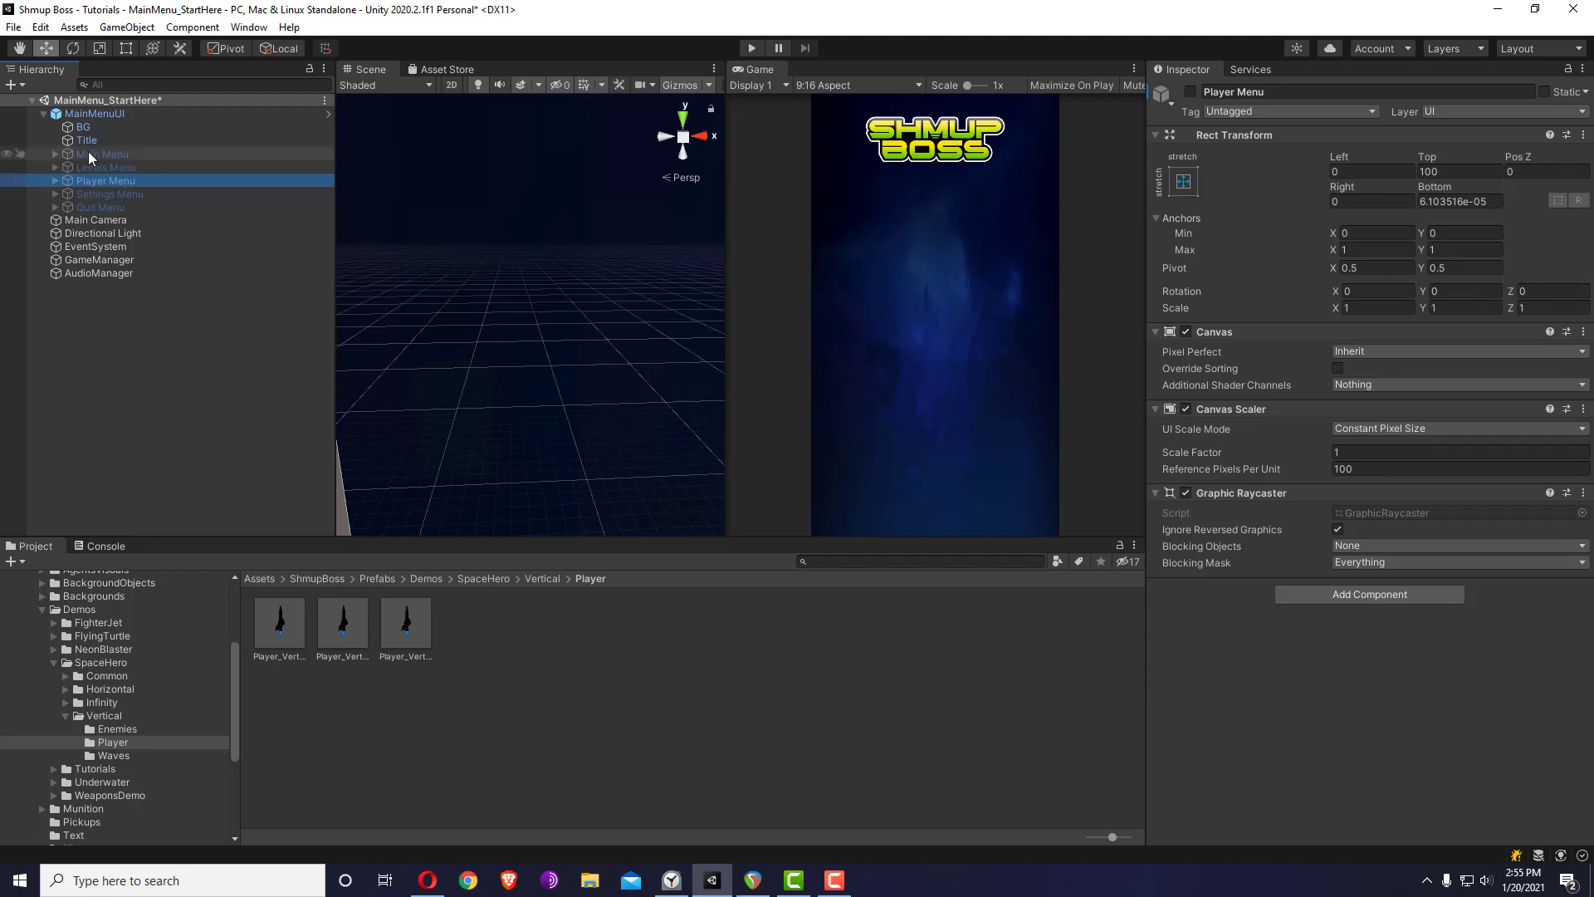
{"action": "left_click", "coordinate": [89, 154]}
{"action": "key", "text": "alt+shift+a"}
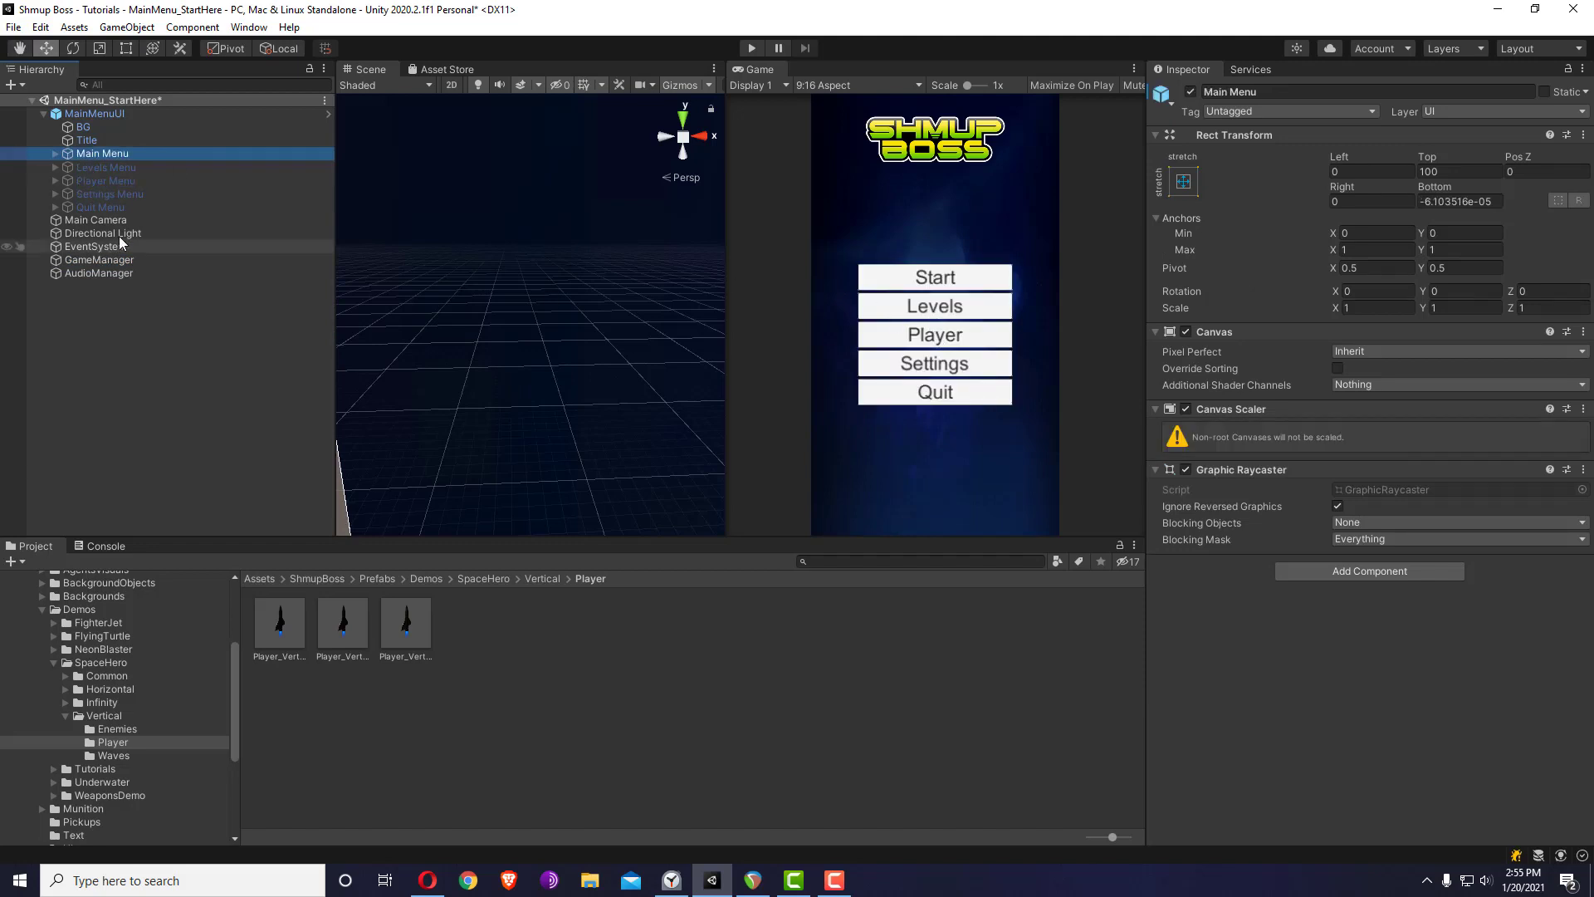
- Activate the Settings Menu object and deactivate the Main Menu object to preview the settings controls
{"action": "left_click", "coordinate": [122, 194]}
{"action": "key", "text": "alt+shift+a"}
{"action": "key", "text": "Up"}
{"action": "key", "text": "Up"}
{"action": "key", "text": "Up"}
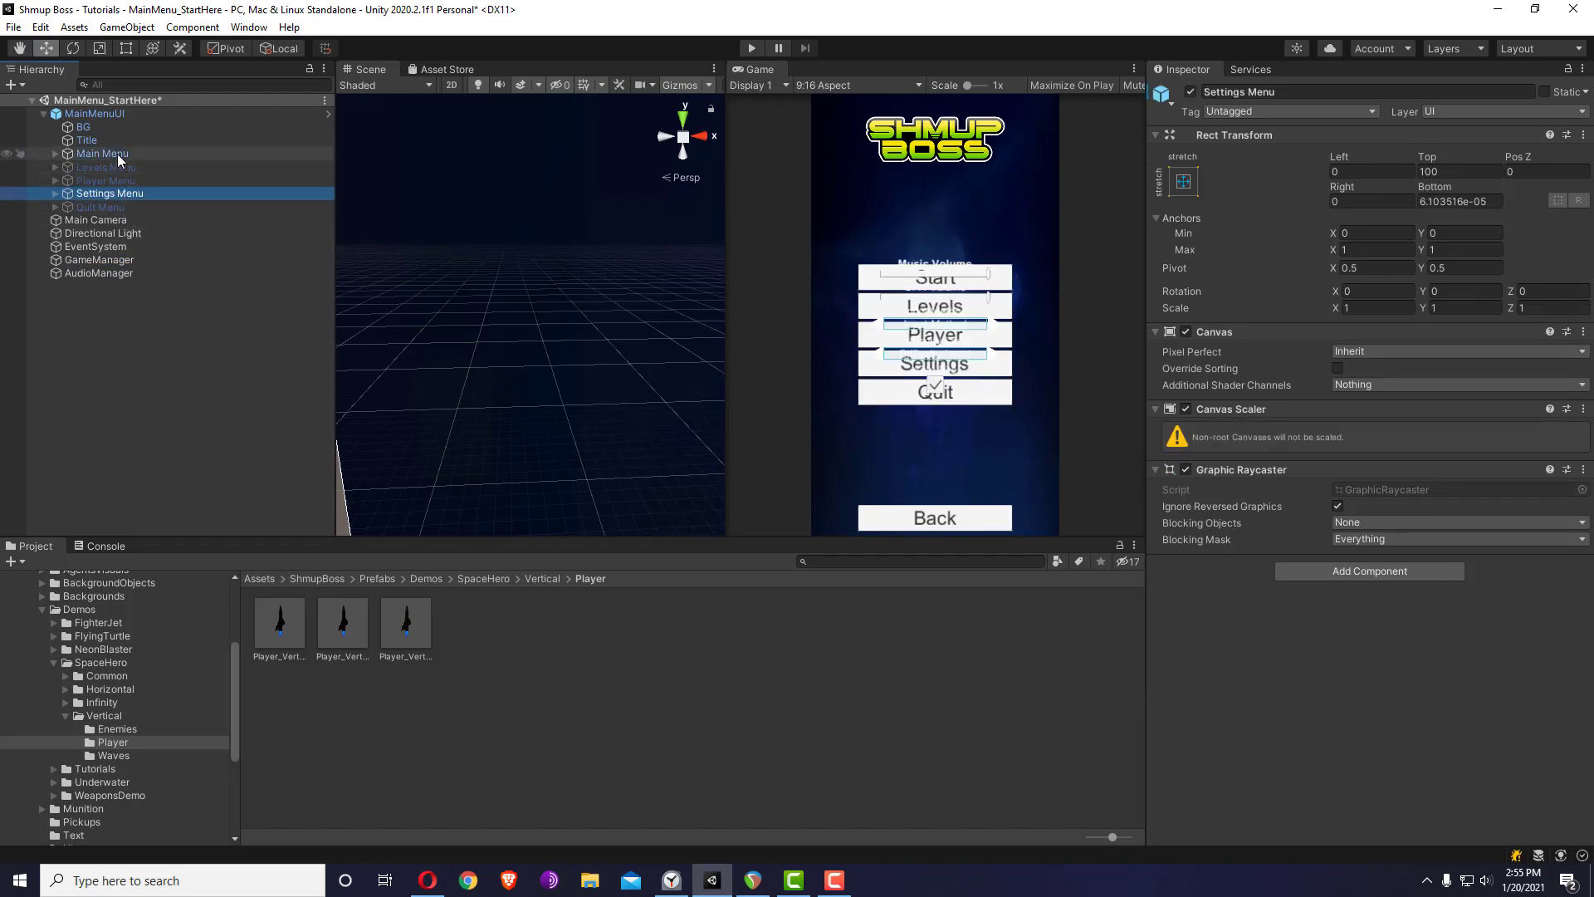
{"action": "key", "text": "alt+shift+a"}
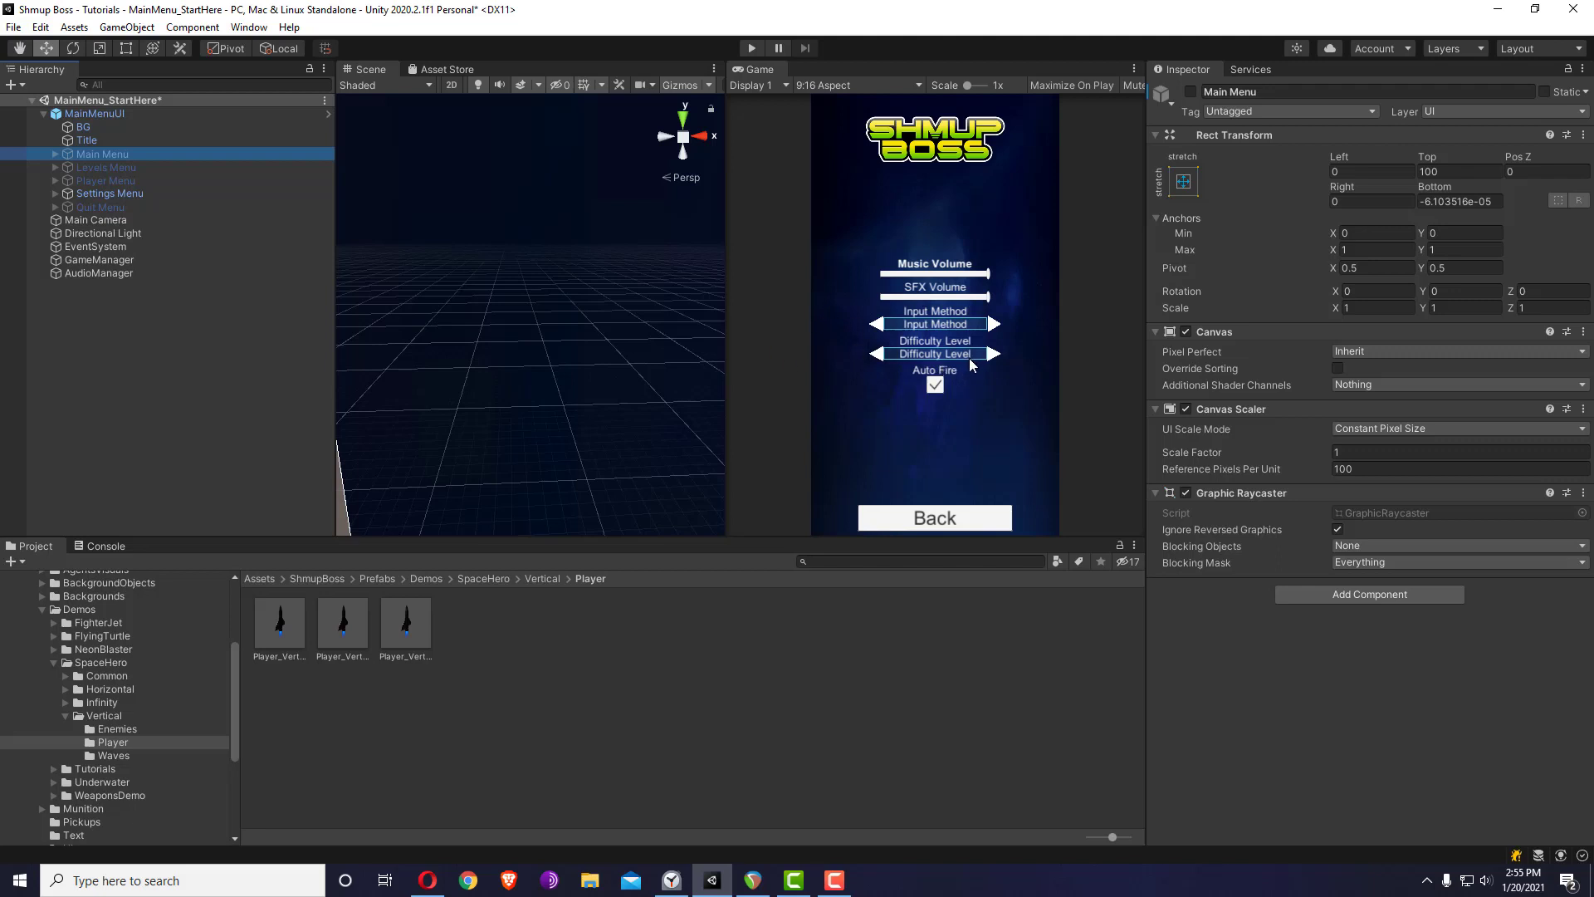
- Deactivate the Settings Menu object and review the menu script components on MainMenuUI
{"action": "left_click", "coordinate": [132, 192]}
{"action": "key", "text": "alt+shift+a"}
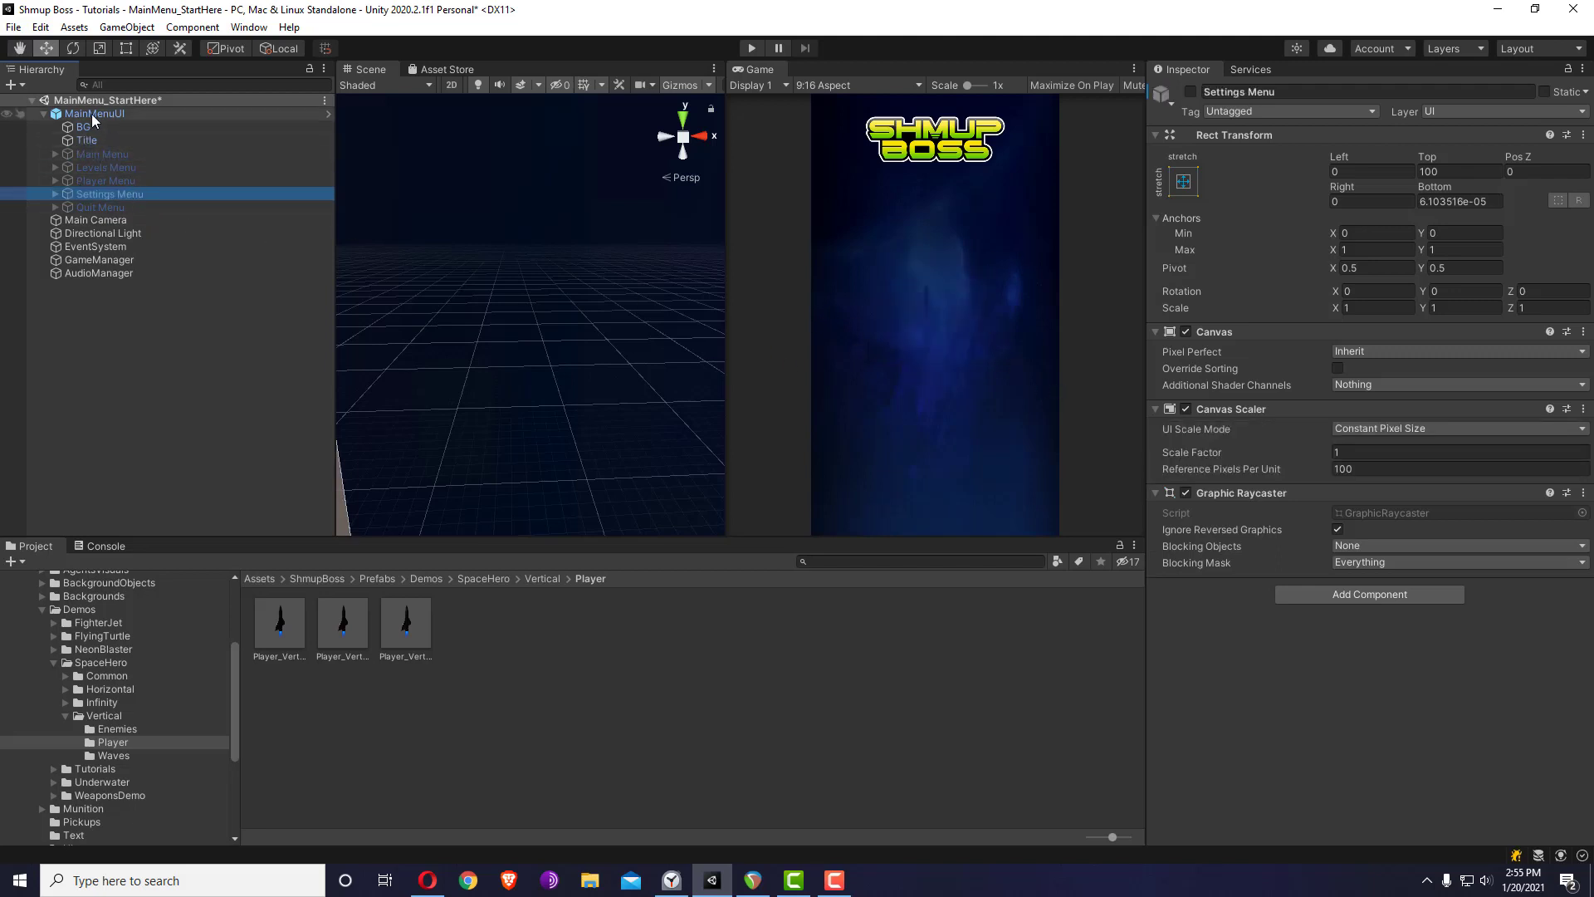
{"action": "left_click", "coordinate": [91, 113]}
{"action": "scroll", "coordinate": [1362, 571], "scroll_direction": "down", "scroll_amount": 10}
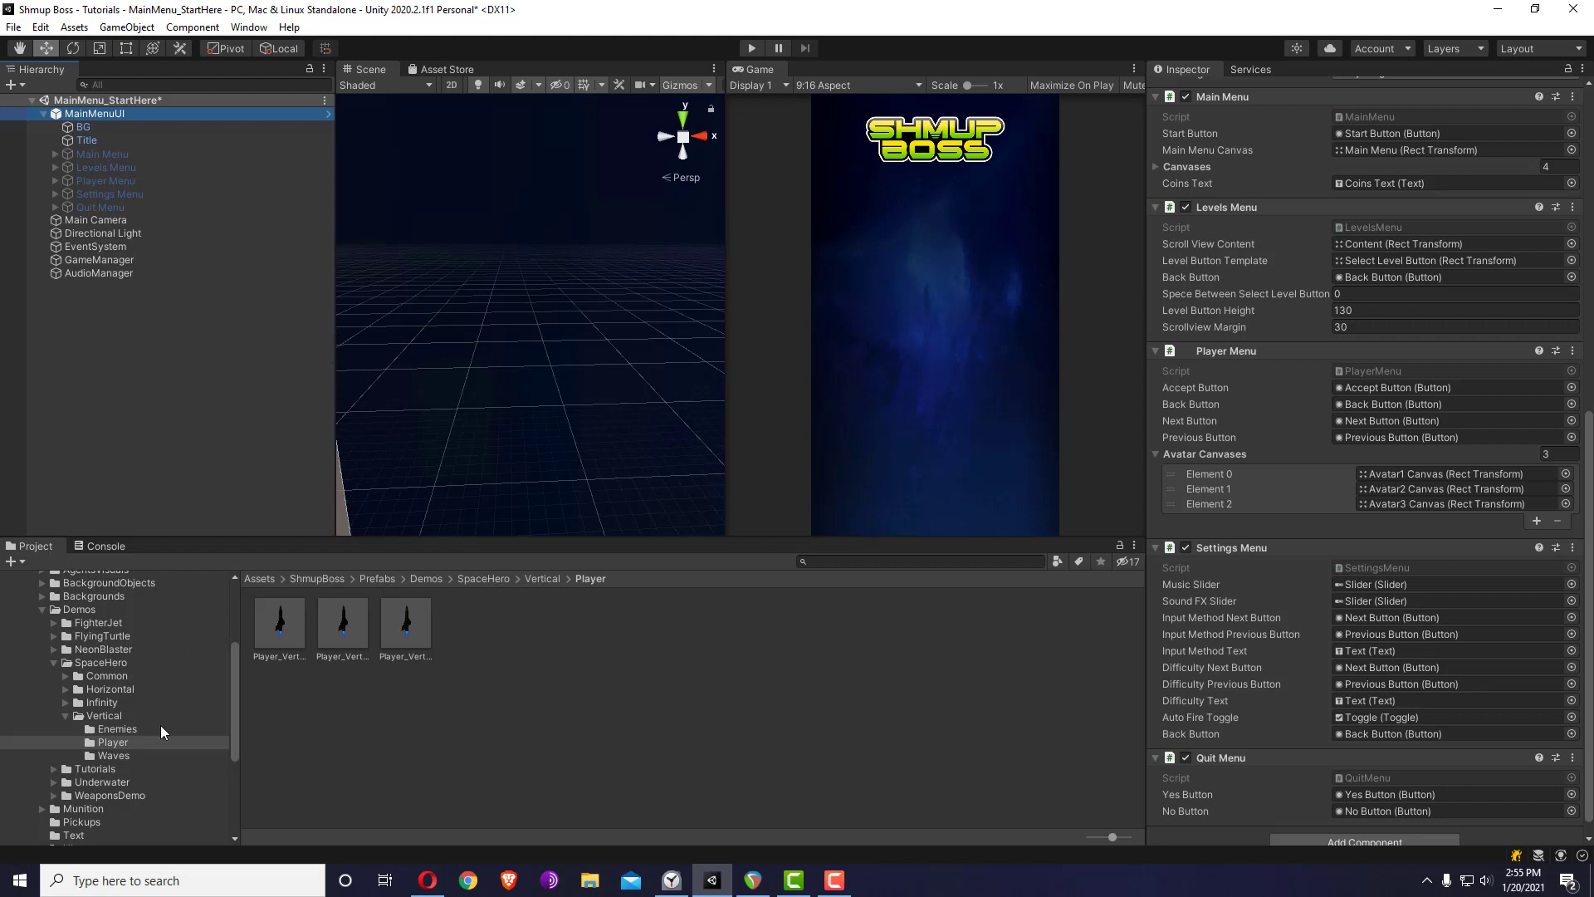
- Open the SpaceHeroMainMenu folder inside the project's Scenes folder
{"action": "scroll", "coordinate": [112, 756], "scroll_direction": "down", "scroll_amount": 5}
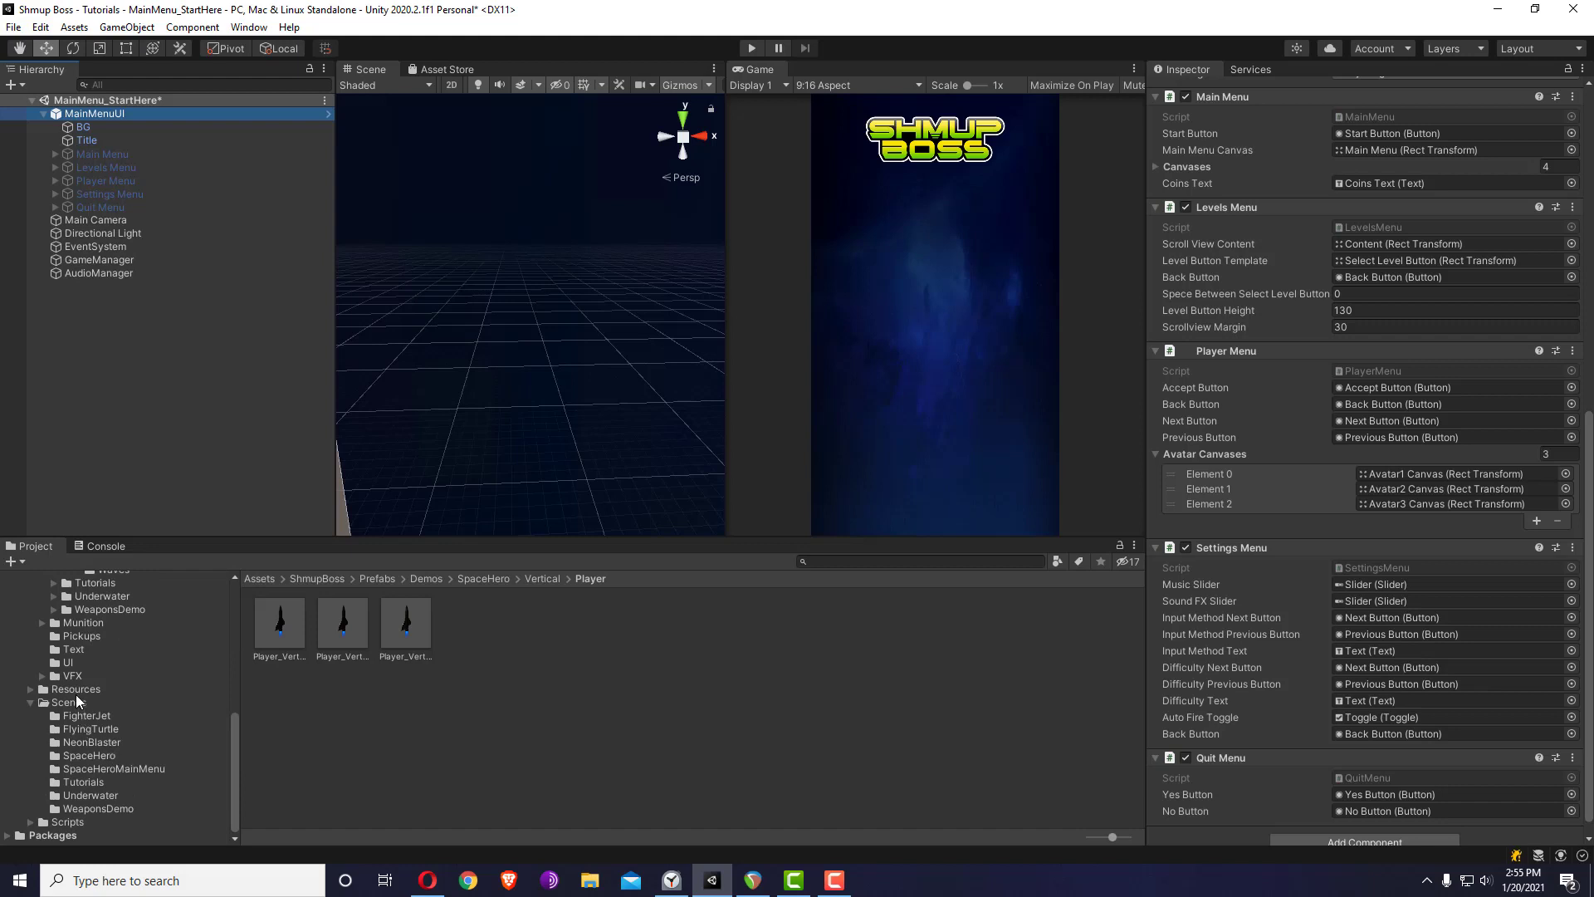
{"action": "left_click", "coordinate": [70, 702]}
{"action": "left_click", "coordinate": [114, 768]}
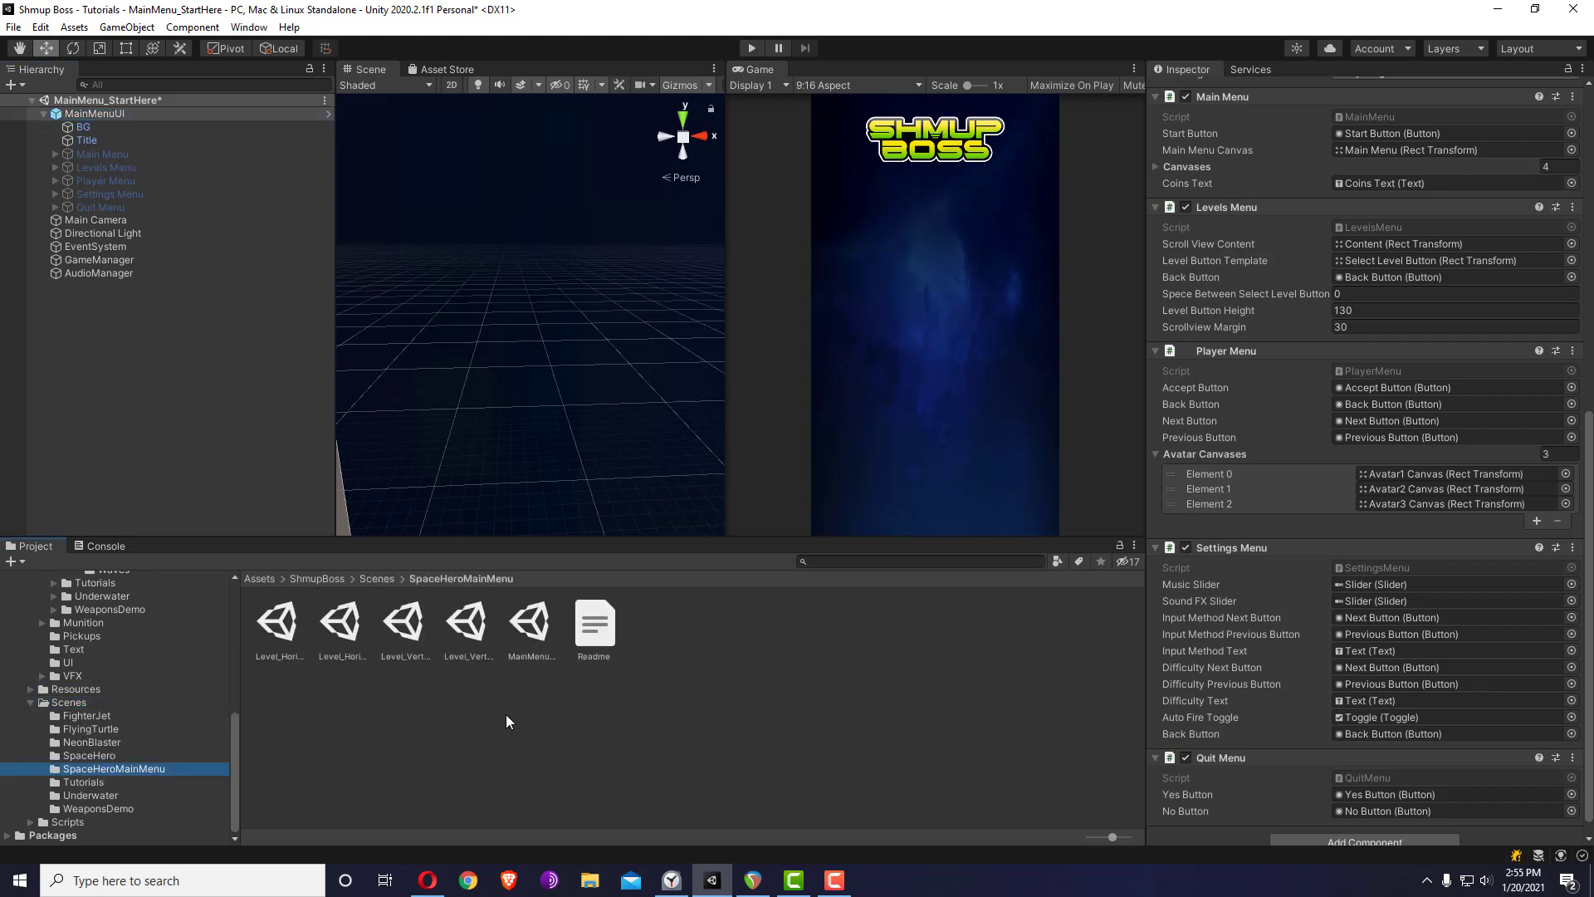
- Reload the MainMenu_StartHere scene from the SpaceHeroMainMenu folder without saving the current changes
{"action": "double_click", "coordinate": [528, 624]}
{"action": "left_click", "coordinate": [898, 475]}
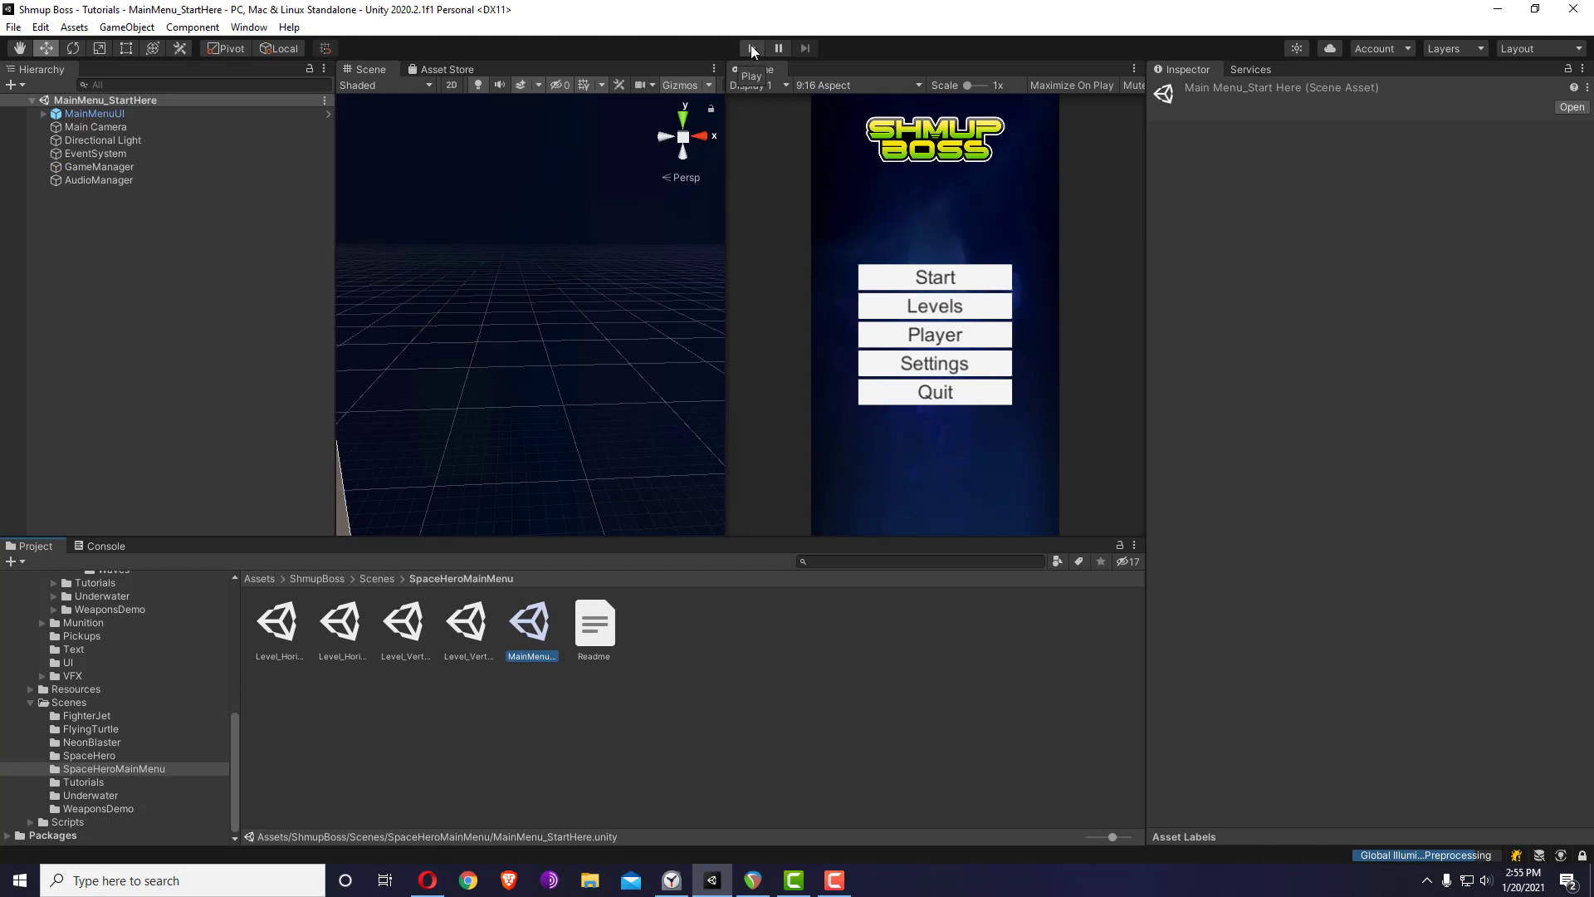
- Compare the scene indices on the GameManager with the scene order in the Build Settings
{"action": "left_click", "coordinate": [138, 167]}
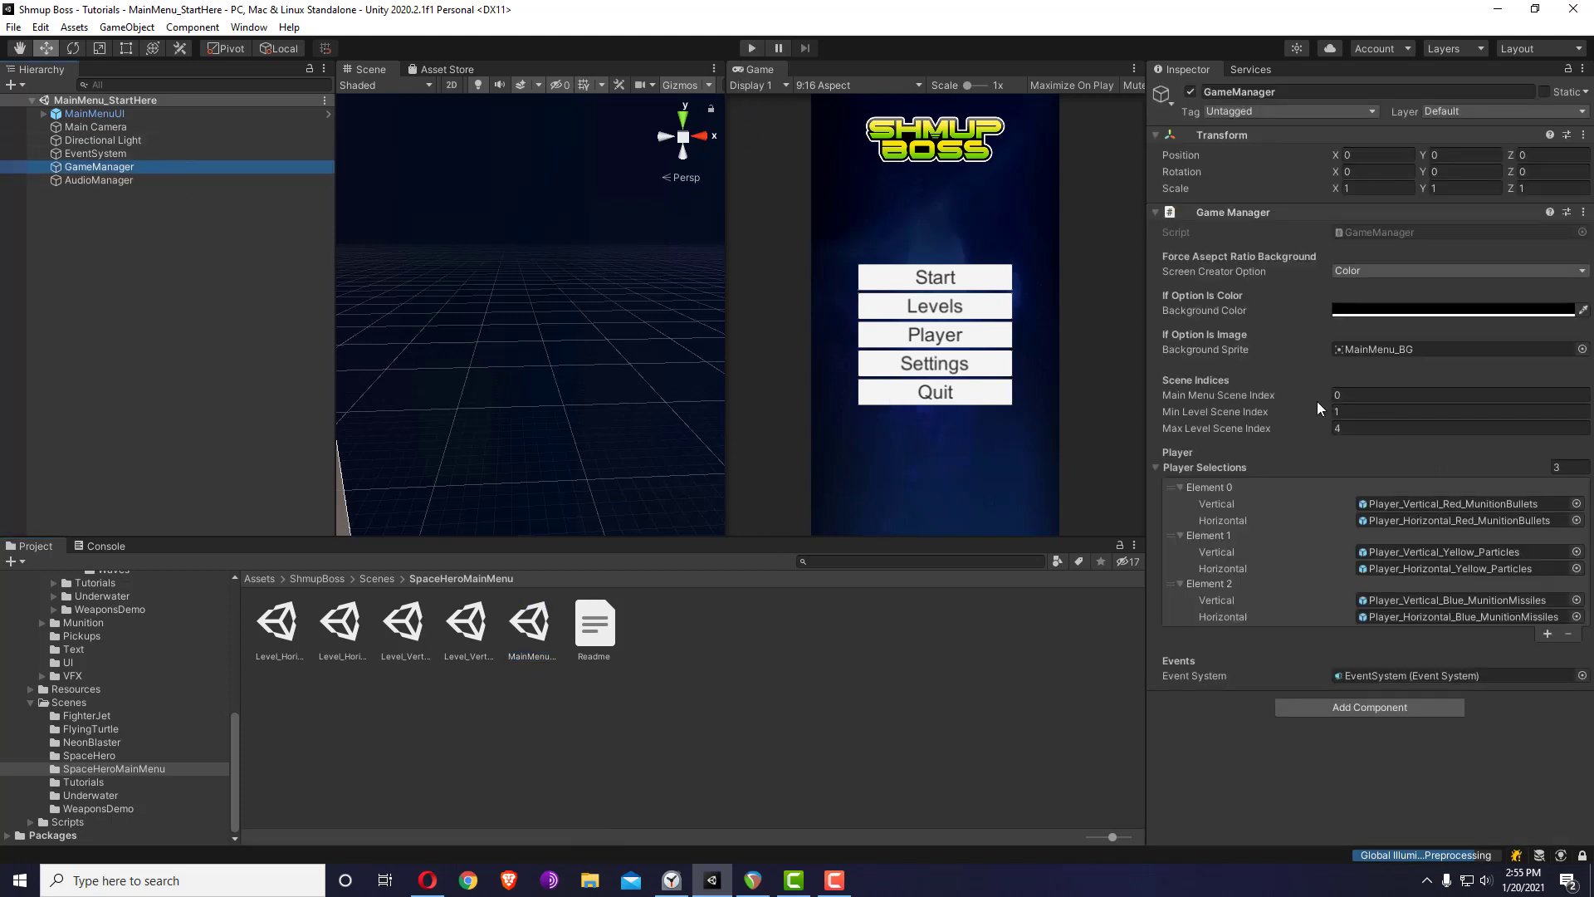
{"action": "left_click", "coordinate": [1353, 392]}
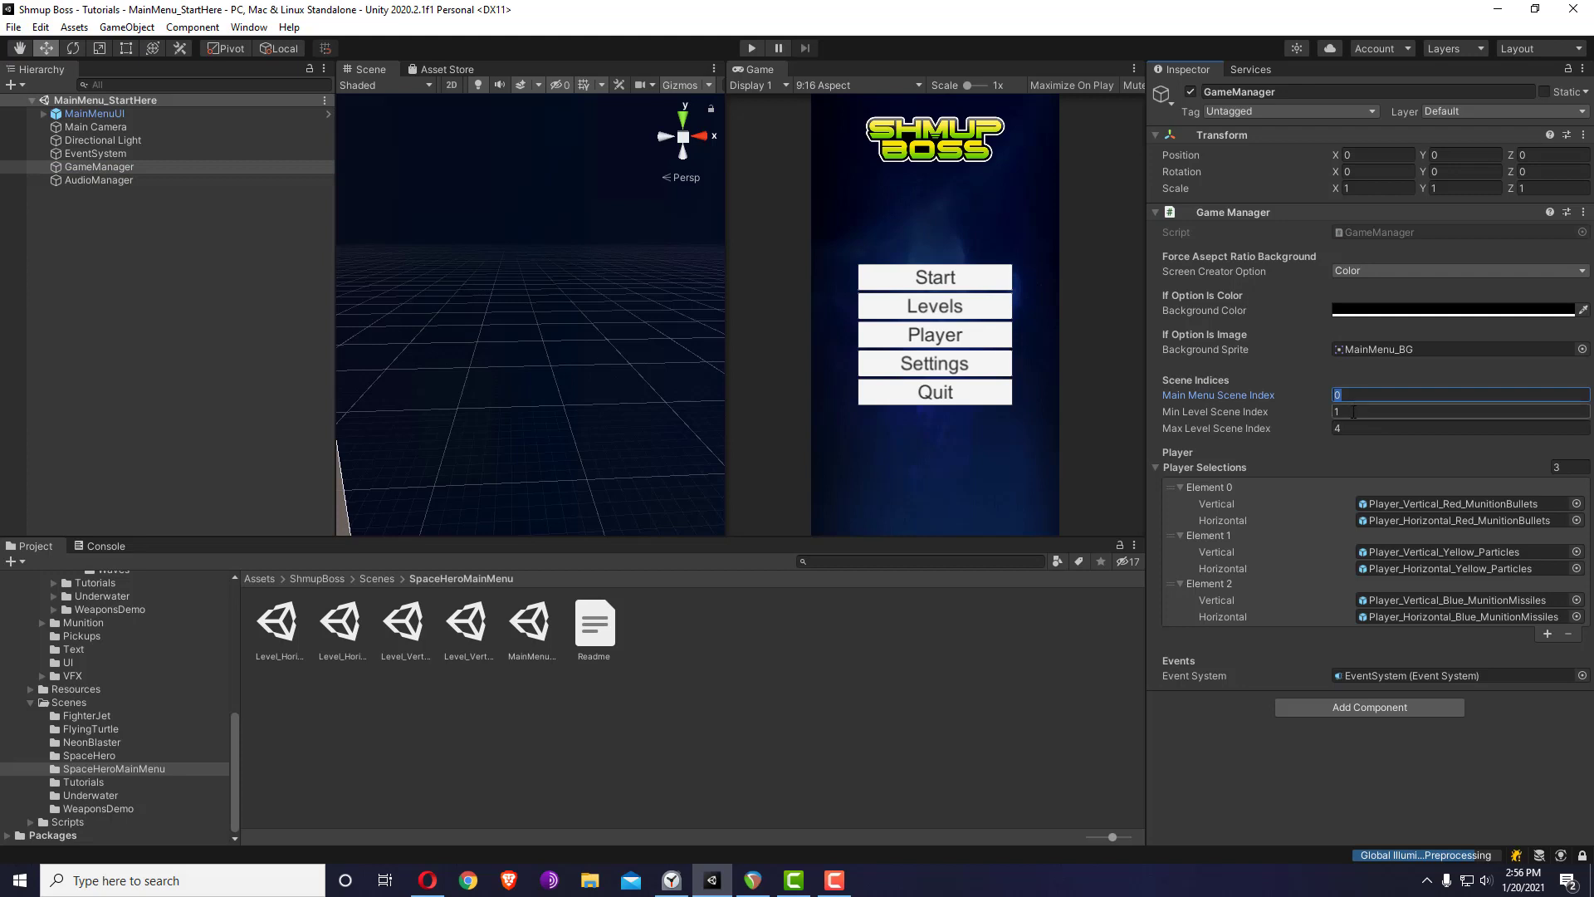
{"action": "left_click", "coordinate": [13, 27]}
{"action": "left_click", "coordinate": [95, 221]}
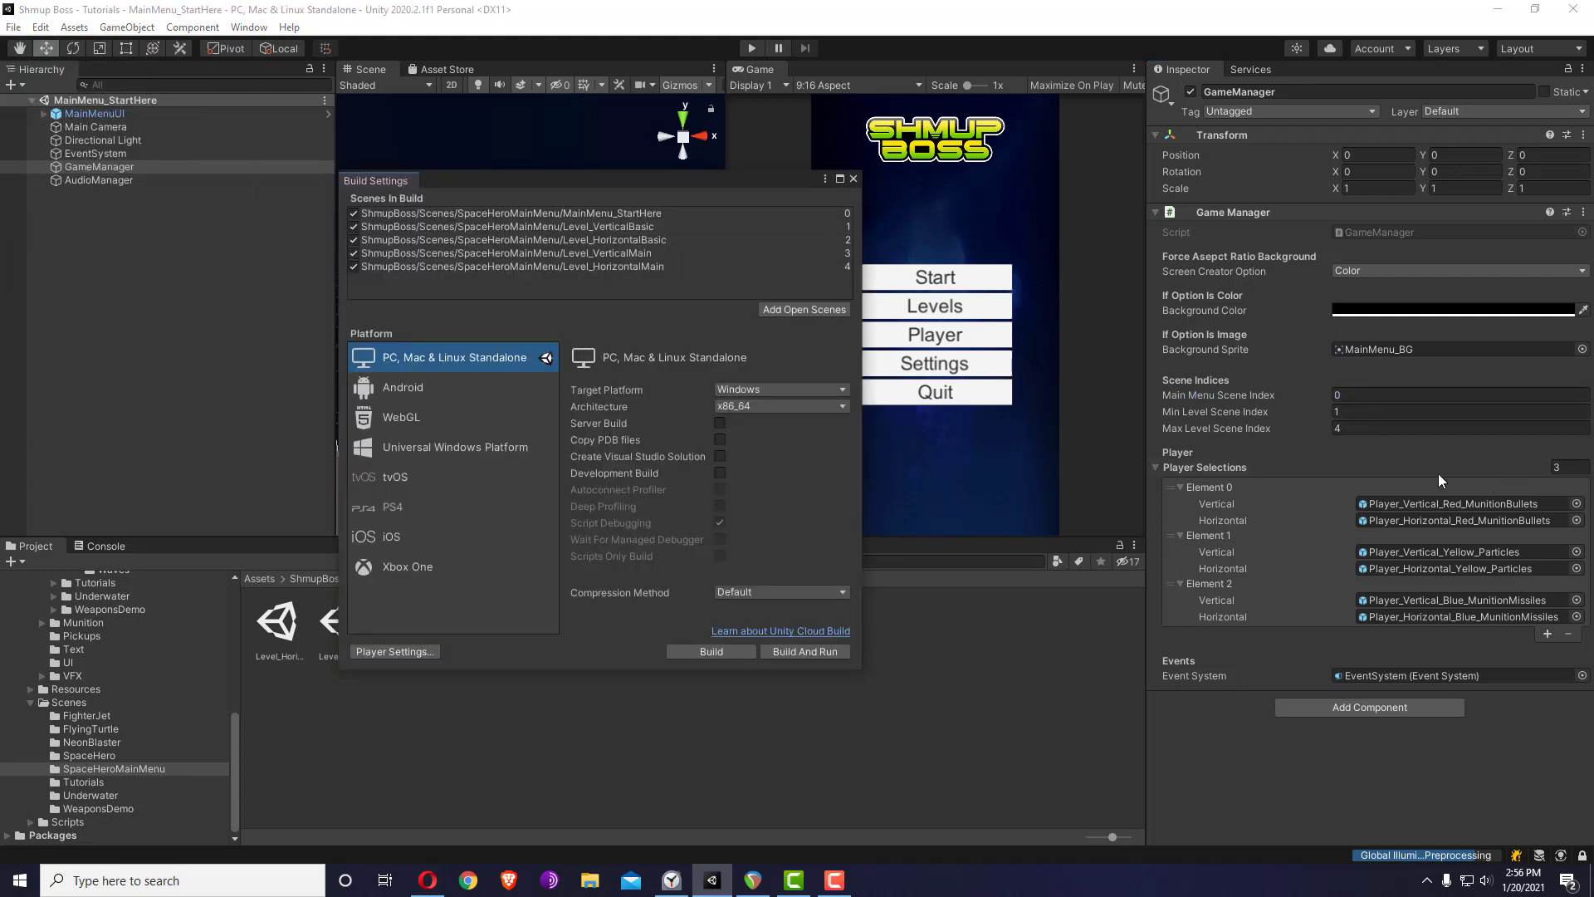
{"action": "left_click", "coordinate": [852, 179]}
- Run the main menu scene, browse the ship avatars in the player menu, and accept the second ship
{"action": "left_click", "coordinate": [750, 48]}
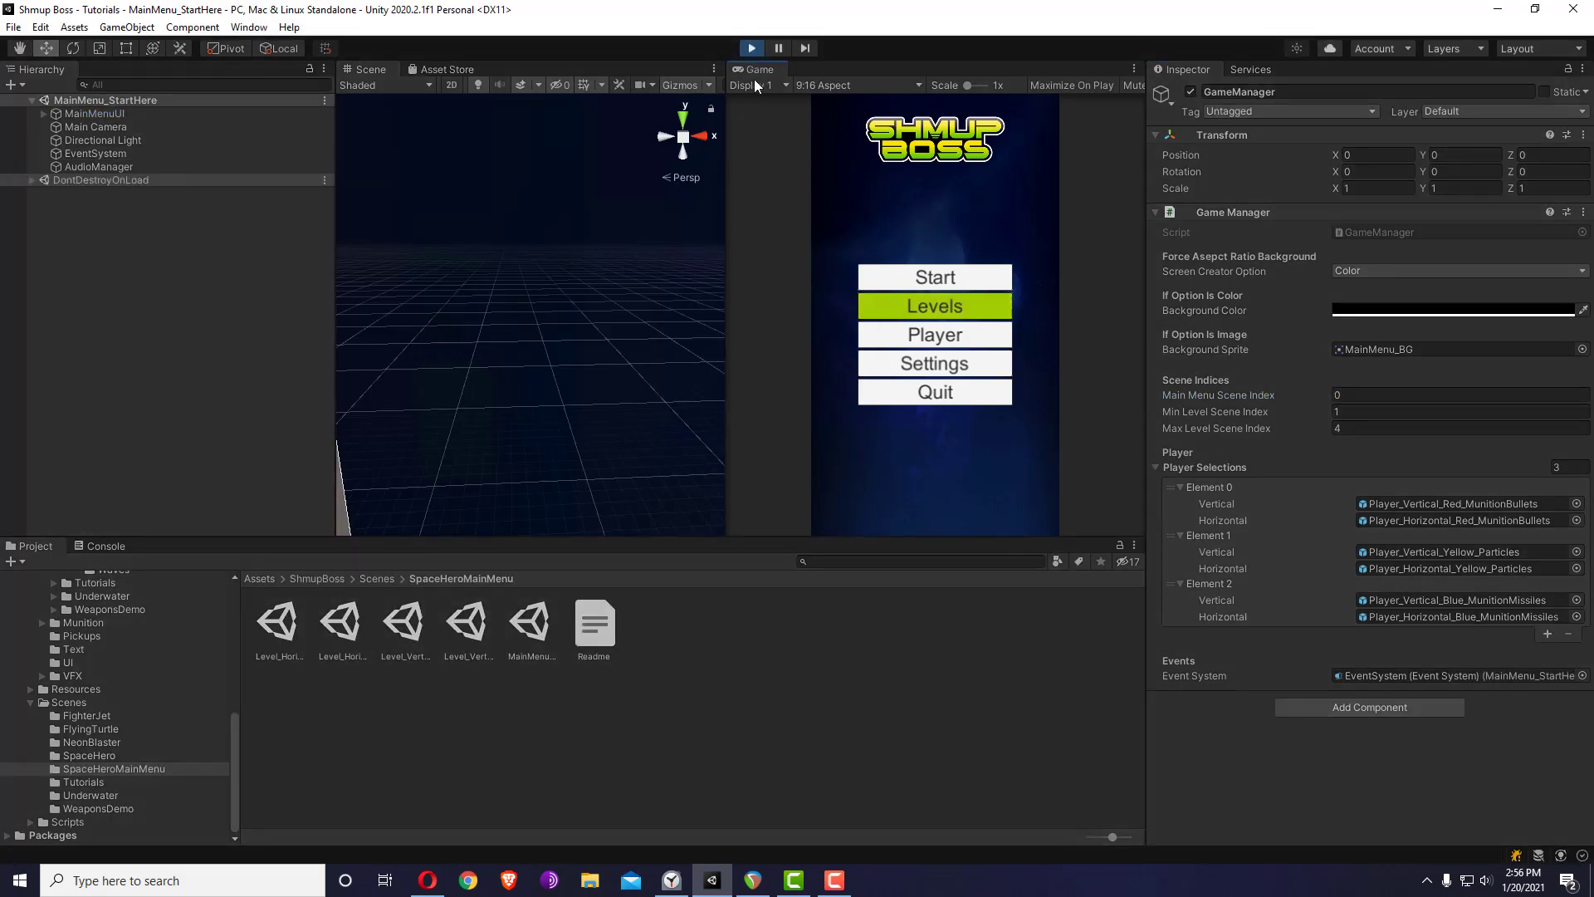
{"action": "left_click", "coordinate": [975, 334]}
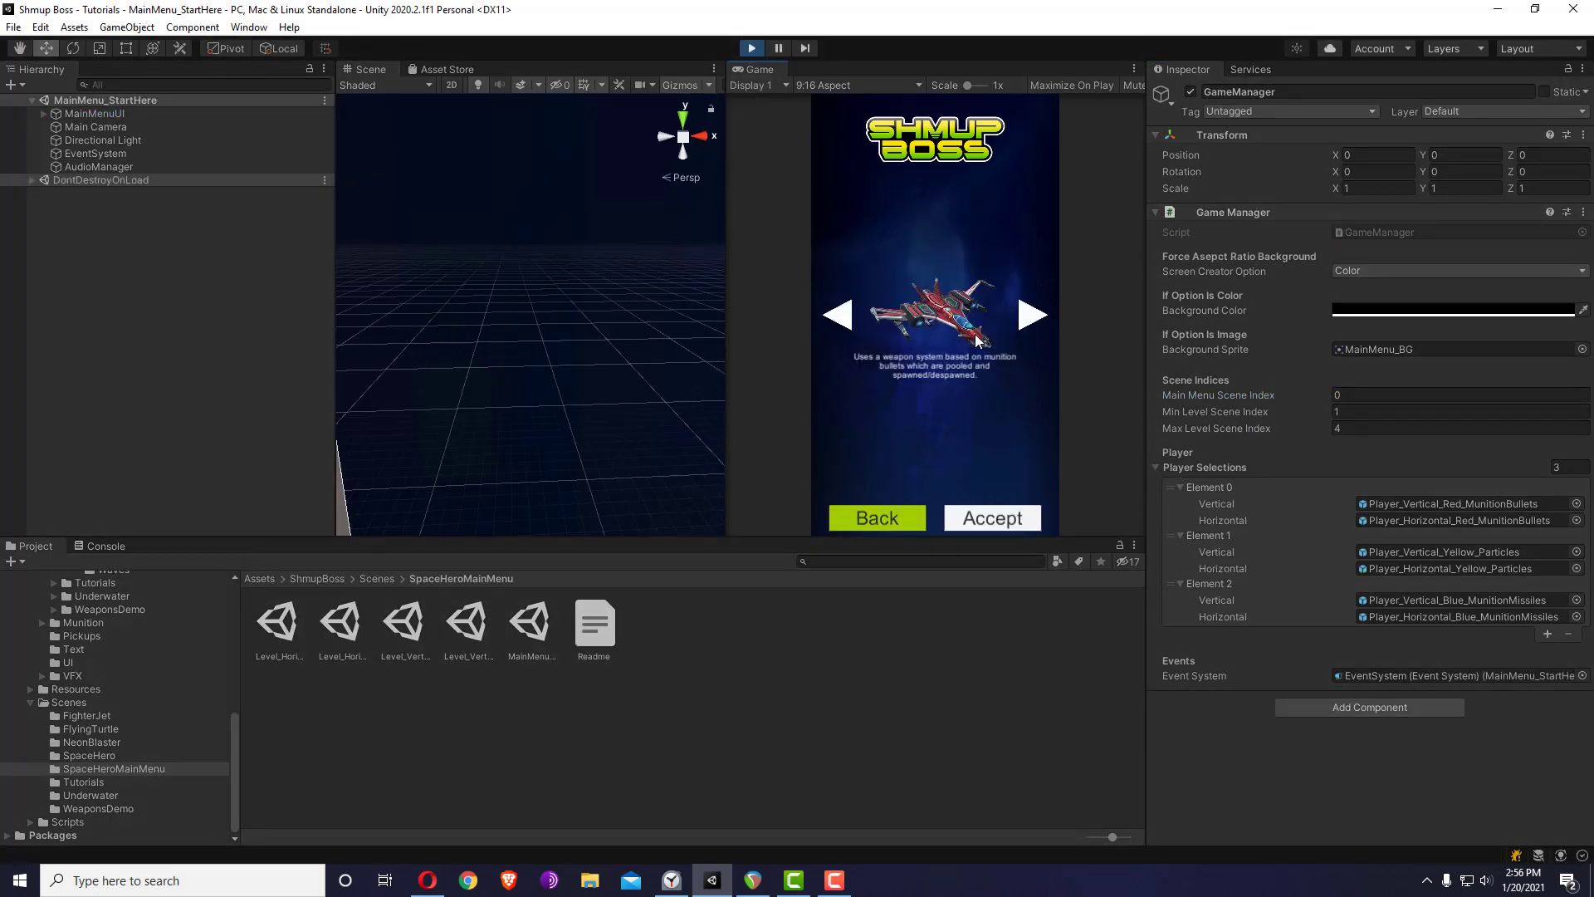
{"action": "left_click", "coordinate": [1038, 317]}
{"action": "left_click", "coordinate": [1039, 318]}
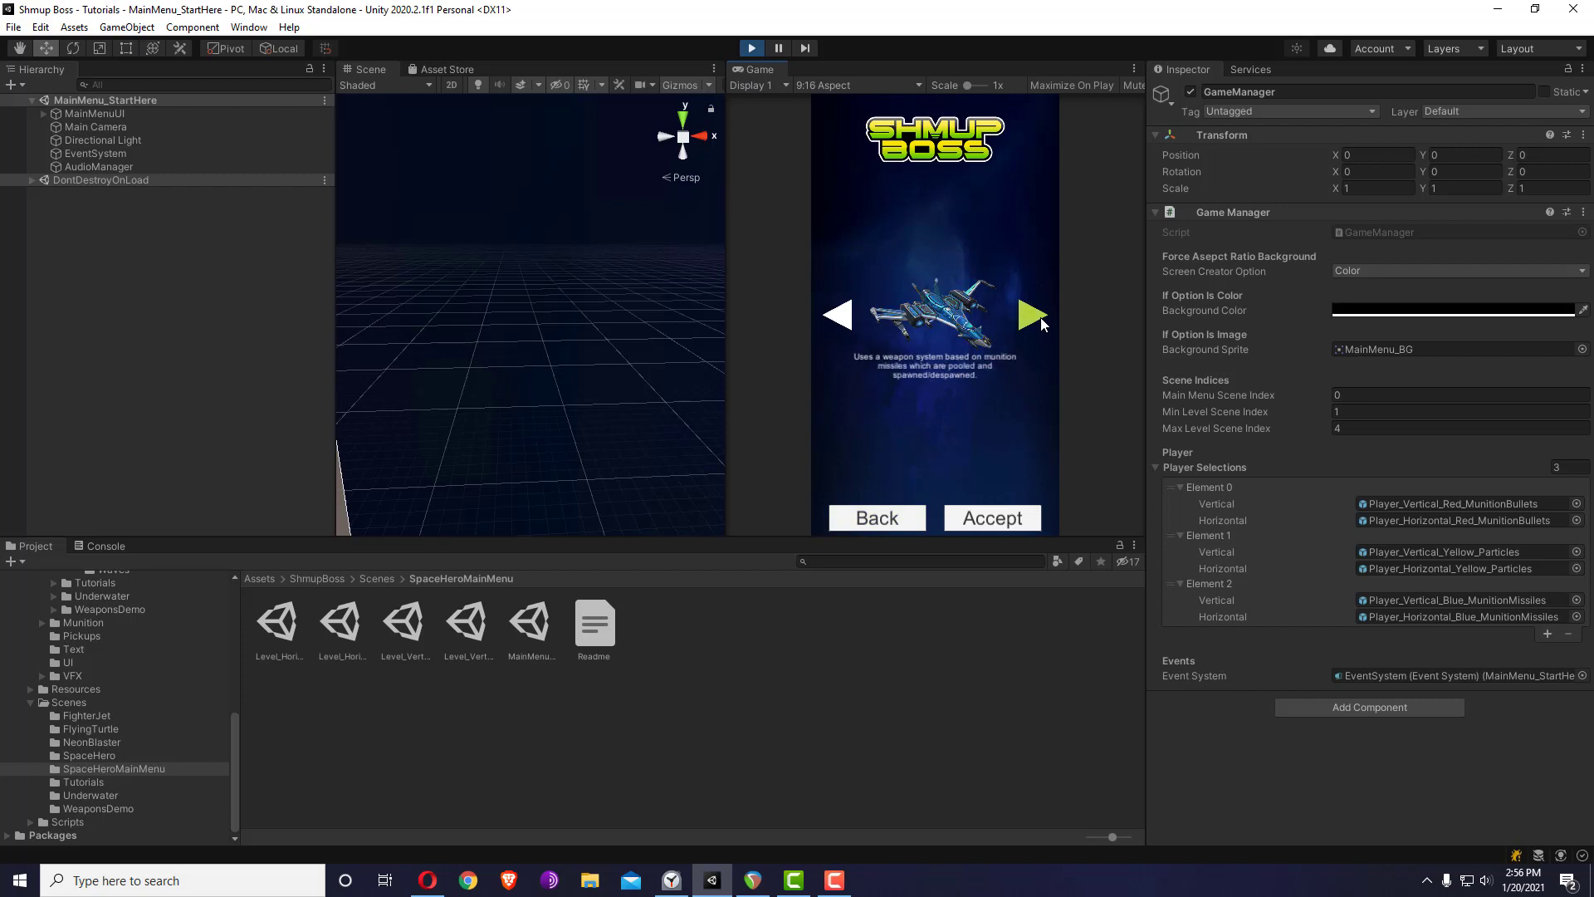
{"action": "left_click", "coordinate": [845, 316]}
{"action": "left_click", "coordinate": [1007, 521]}
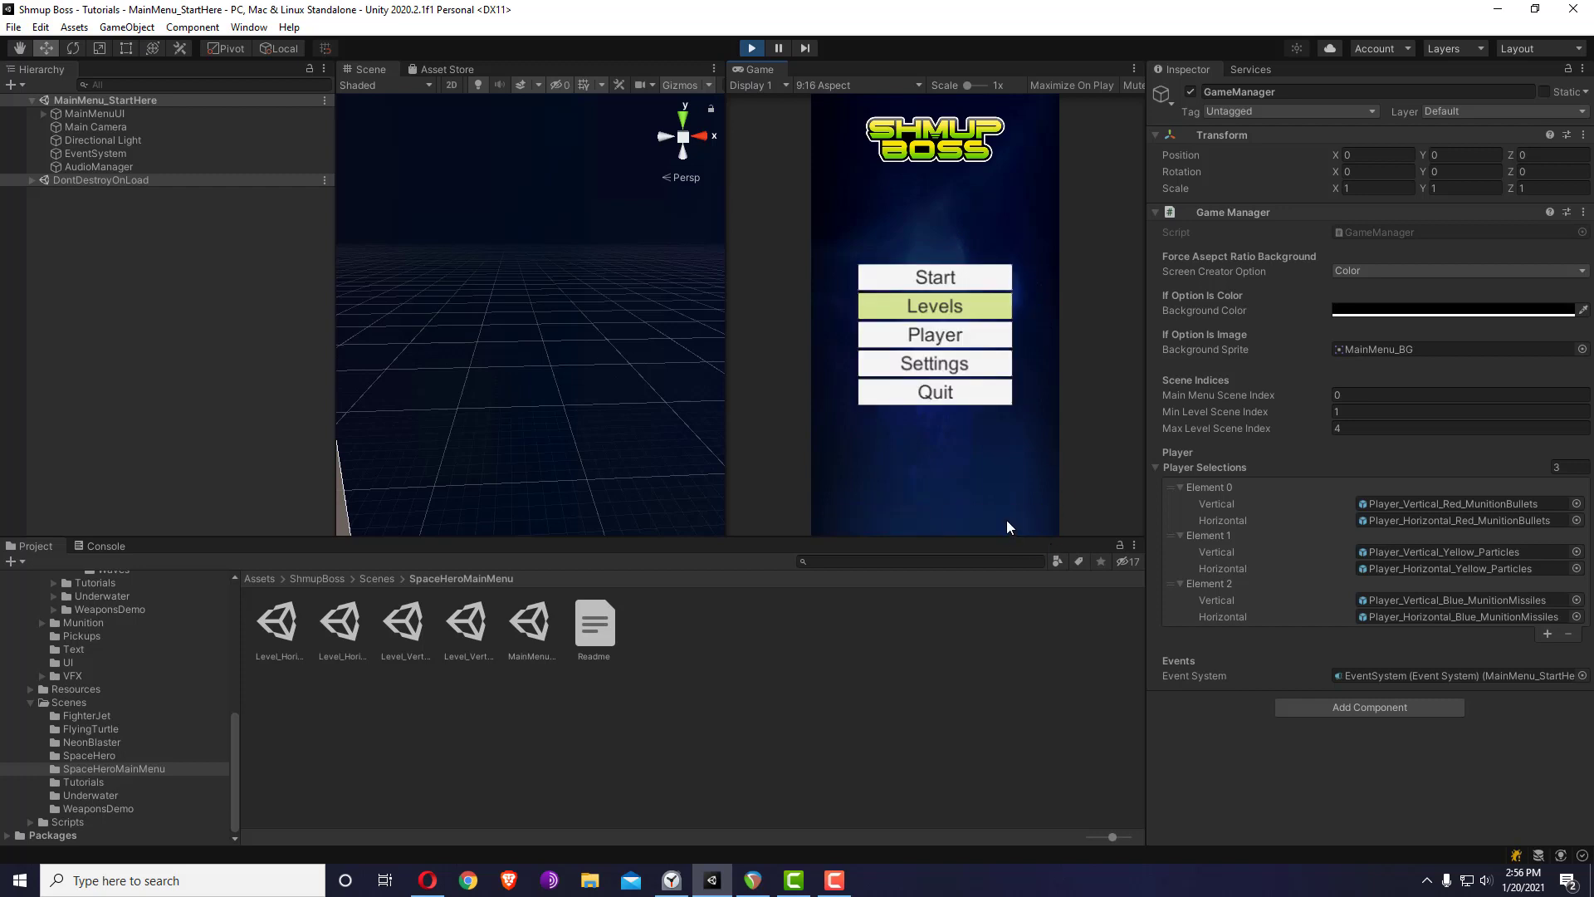
- Set the difficulty level to Normal in the game's settings menu and return to the main menu
{"action": "left_click", "coordinate": [980, 362]}
{"action": "left_click", "coordinate": [877, 354]}
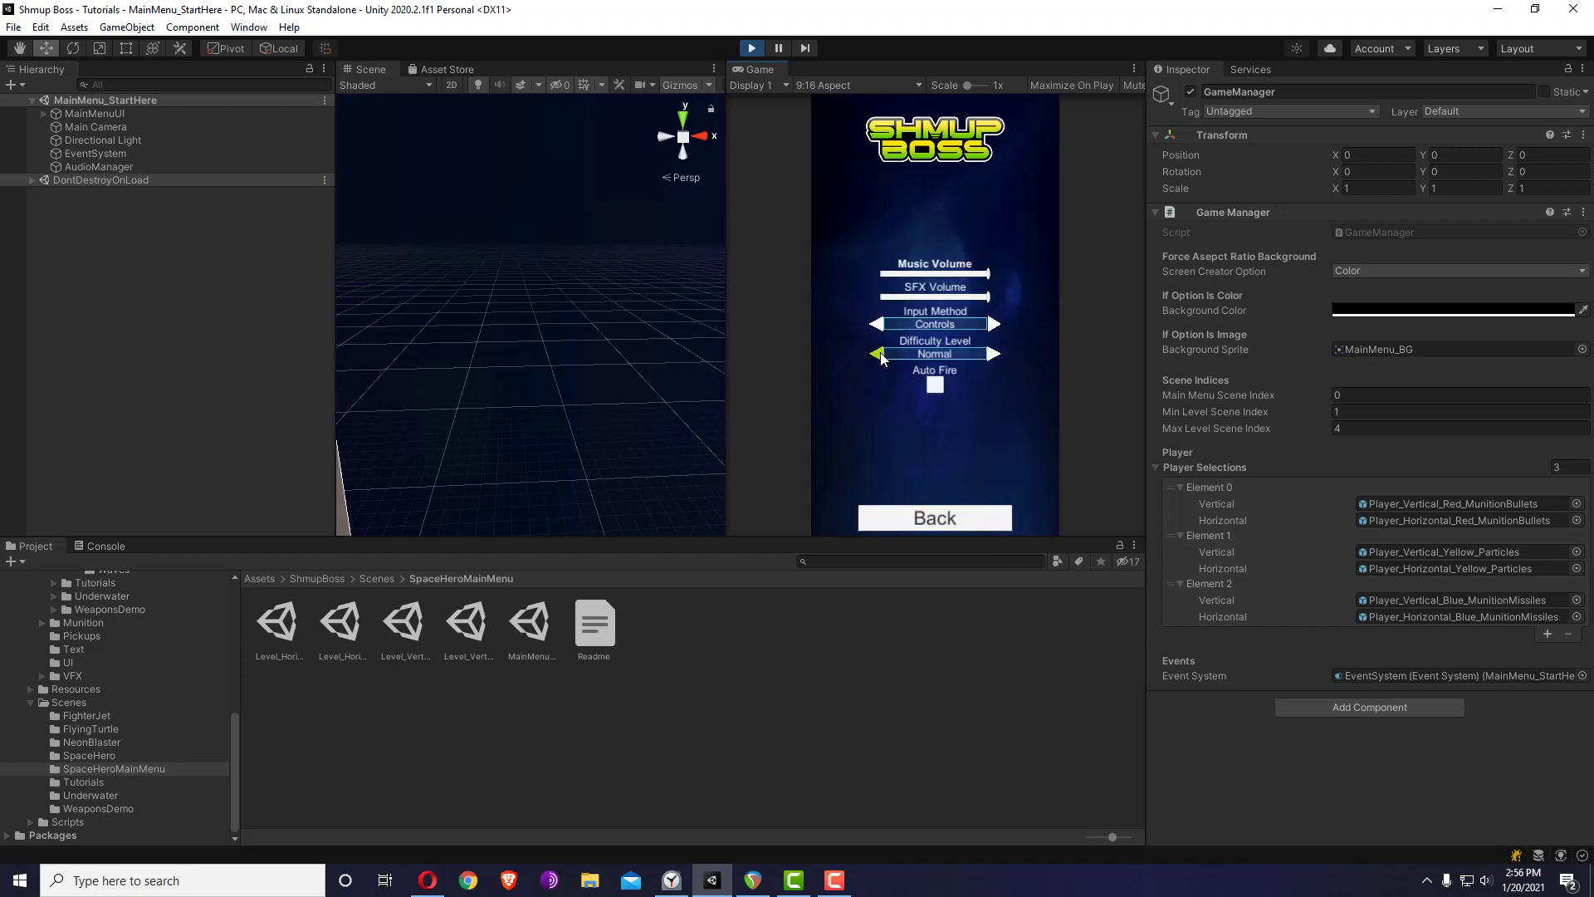
{"action": "left_click", "coordinate": [952, 526]}
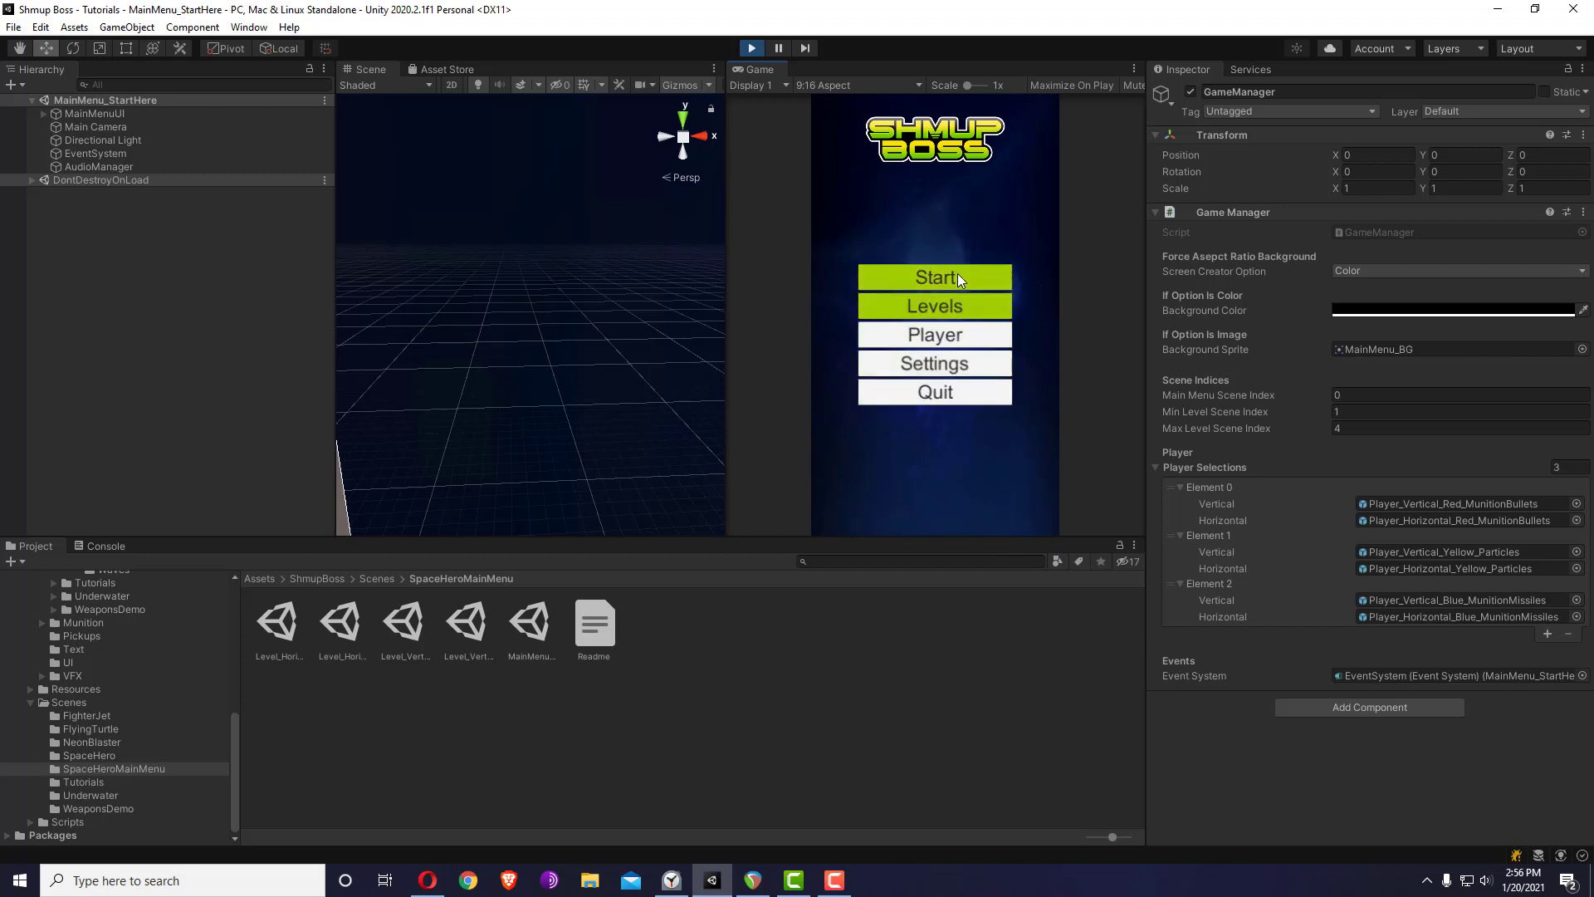
- Examine the scores and unlocked levels in the levels menu, and stop the play test
{"action": "left_click", "coordinate": [944, 303]}
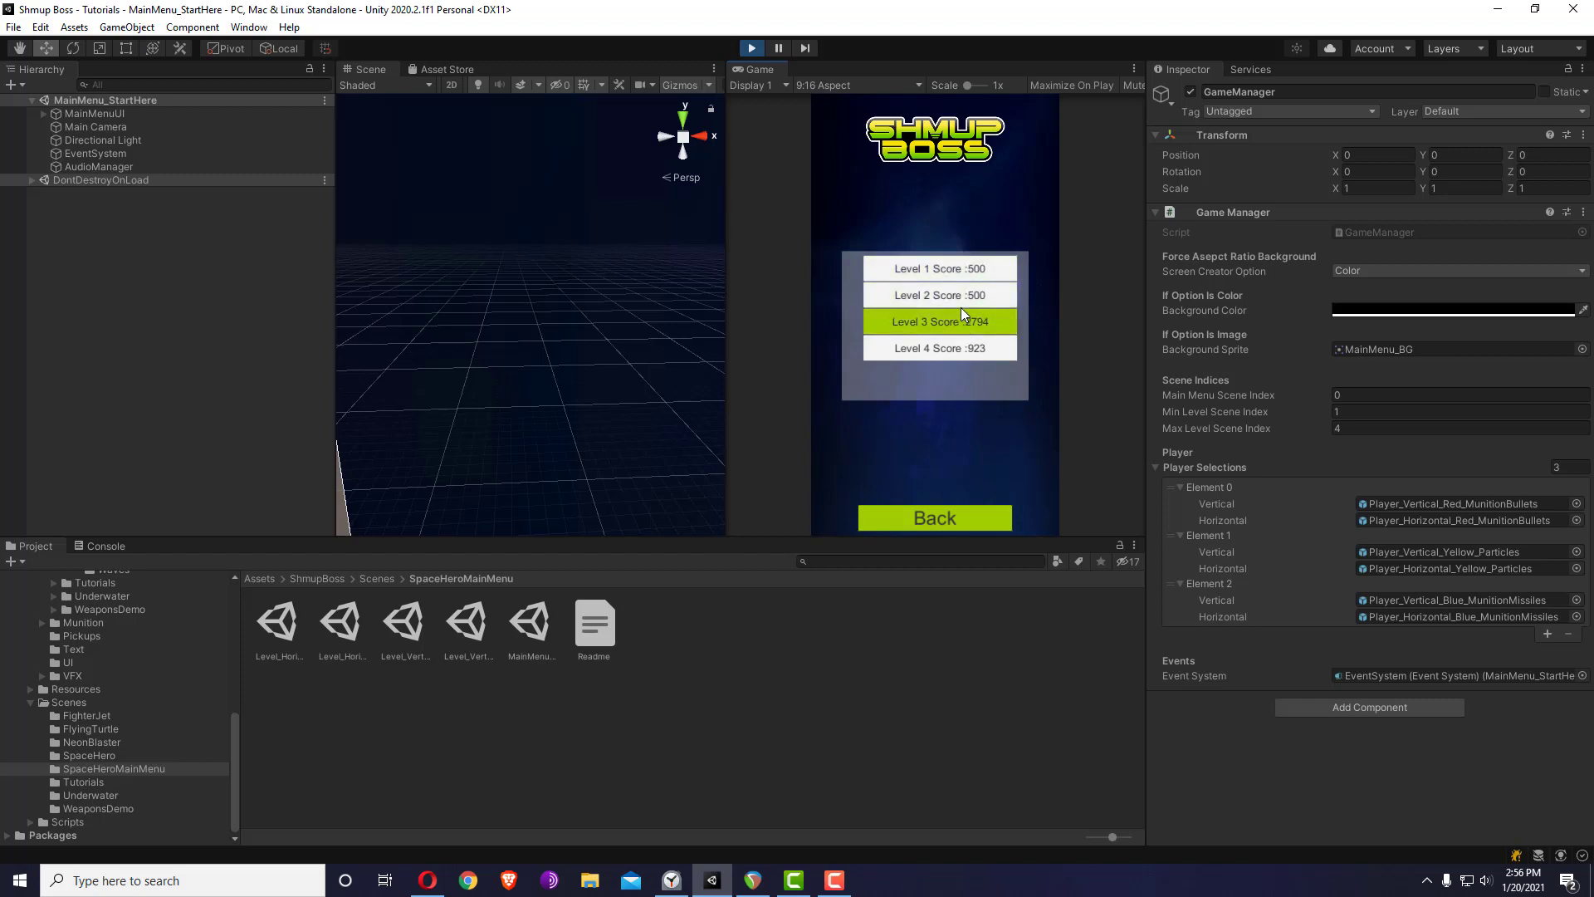
{"action": "left_click", "coordinate": [933, 516]}
{"action": "left_click", "coordinate": [747, 50]}
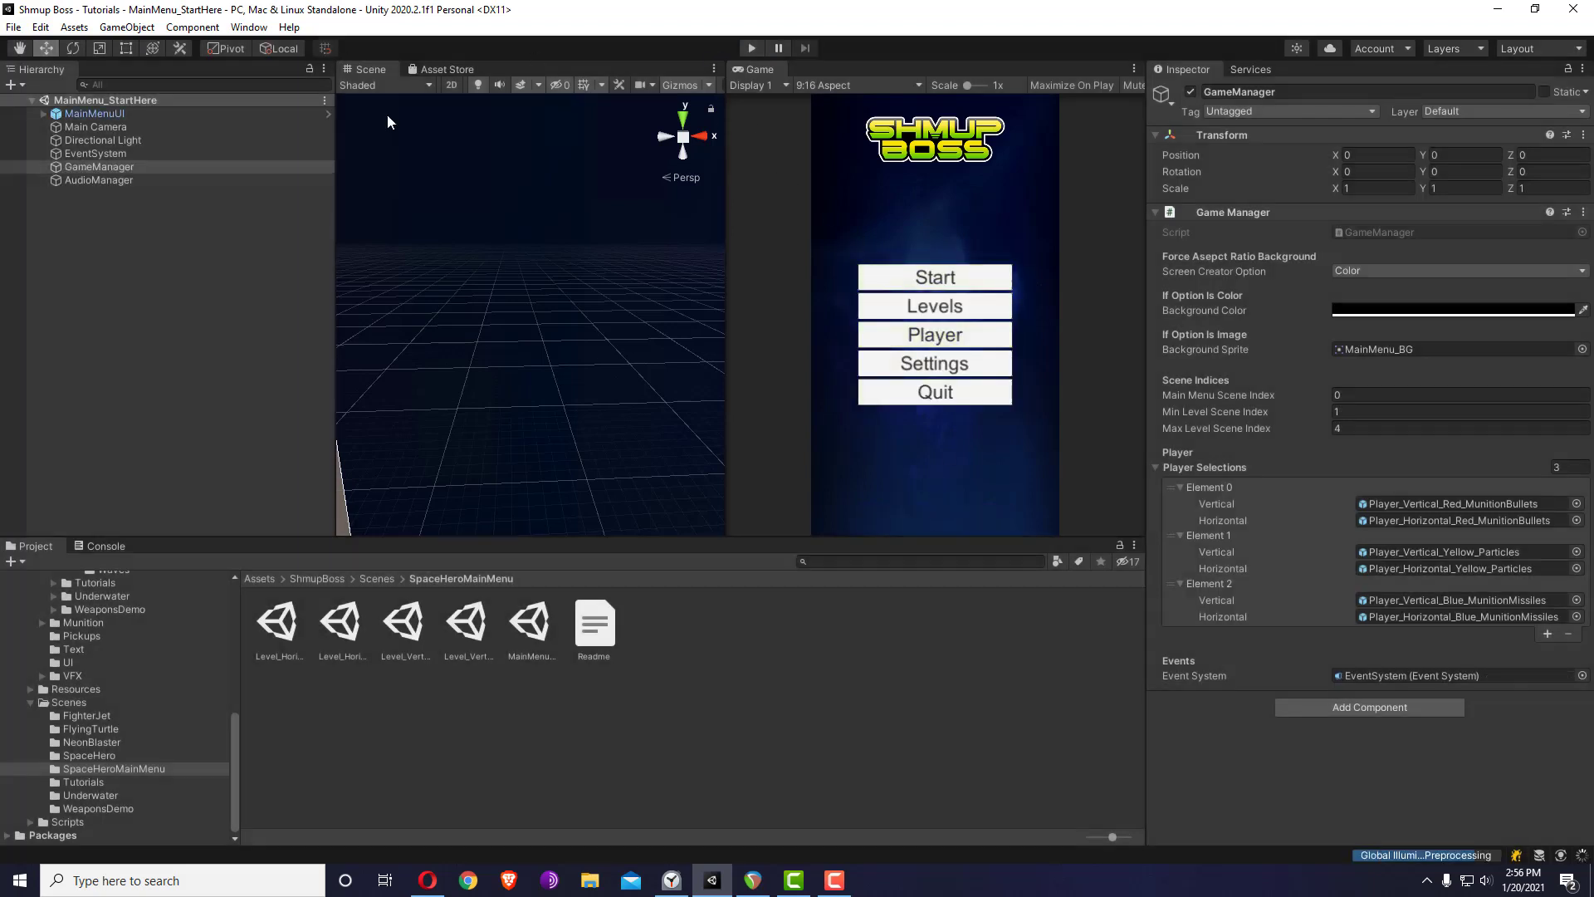
- Delete the Shmup Boss save files to reset the stored game progress
{"action": "left_click", "coordinate": [39, 26]}
{"action": "mouse_move", "coordinate": [123, 616]}
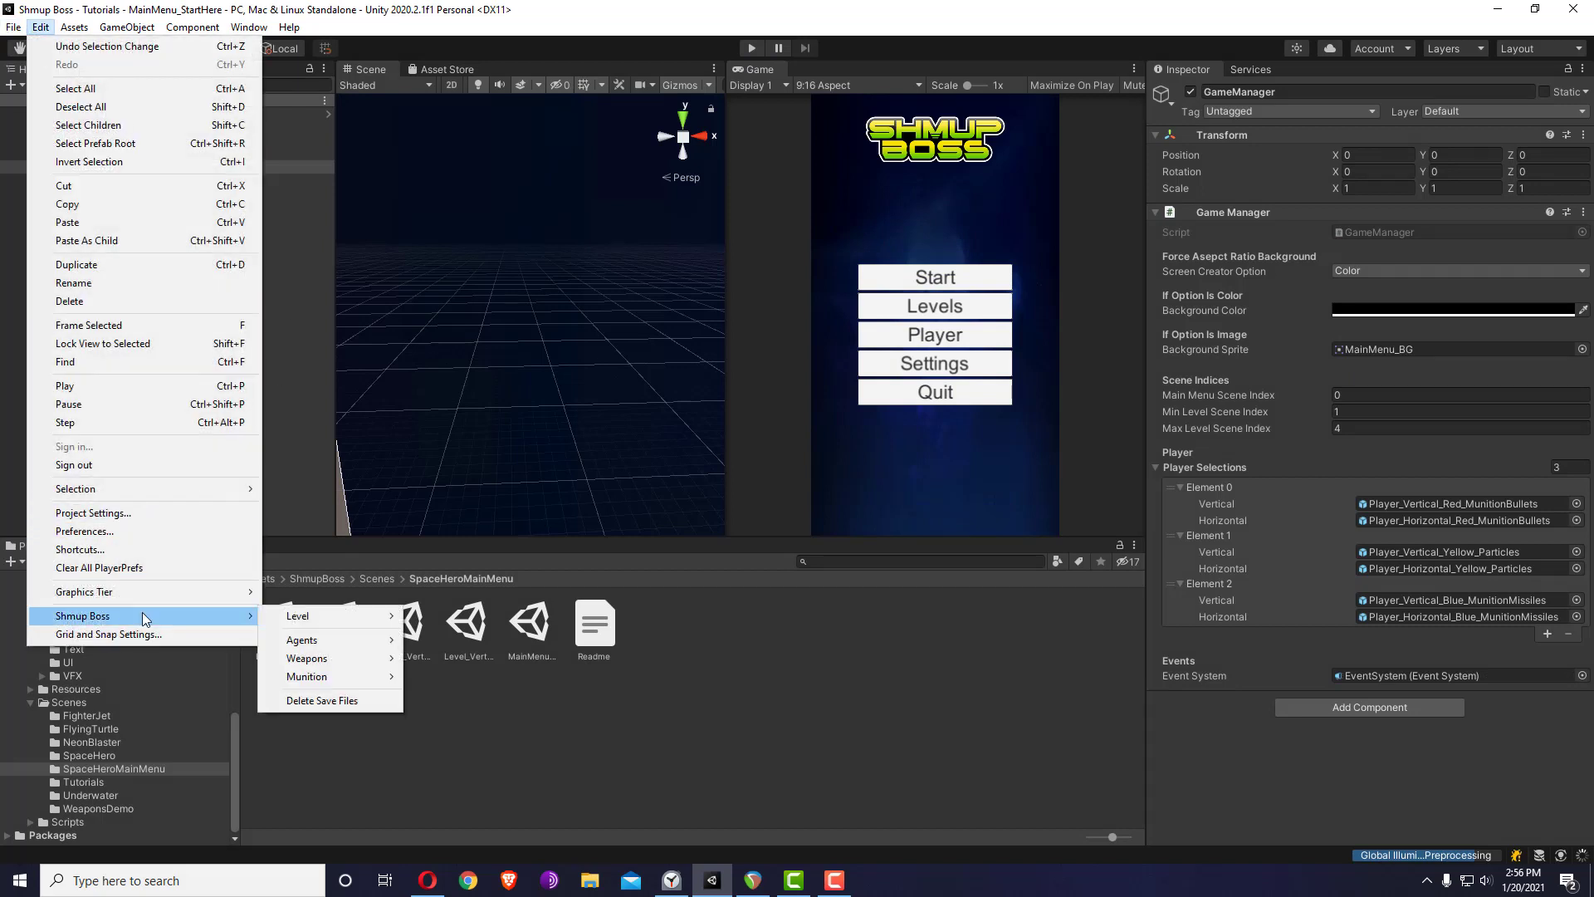
{"action": "left_click", "coordinate": [351, 703]}
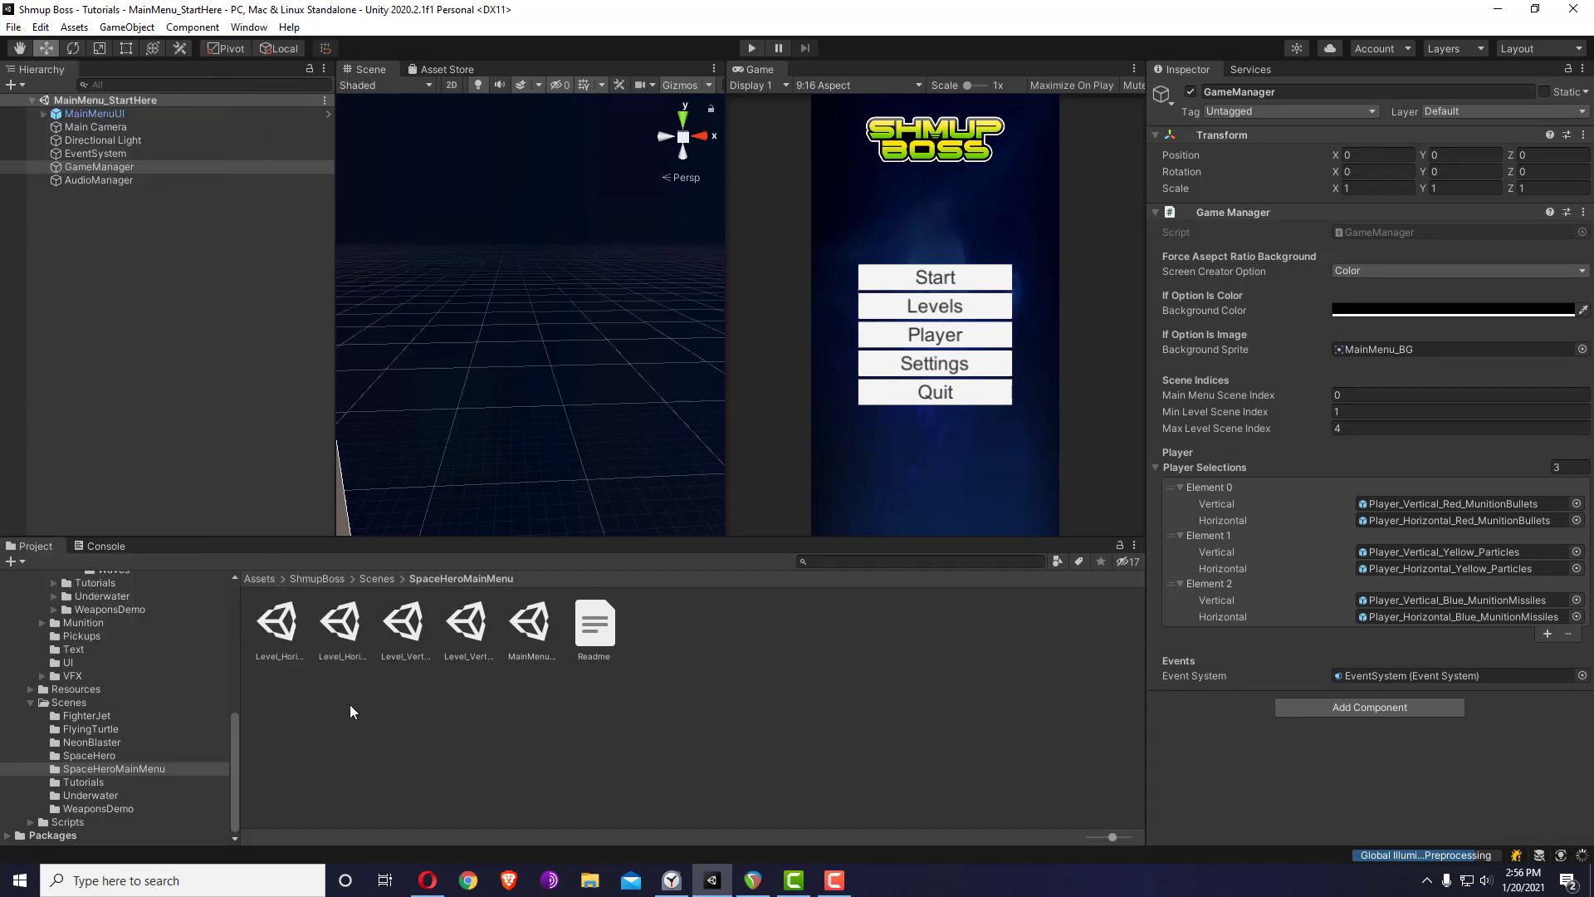
- Run the main menu scene again and accept a ship in the player menu
{"action": "left_click", "coordinate": [747, 50]}
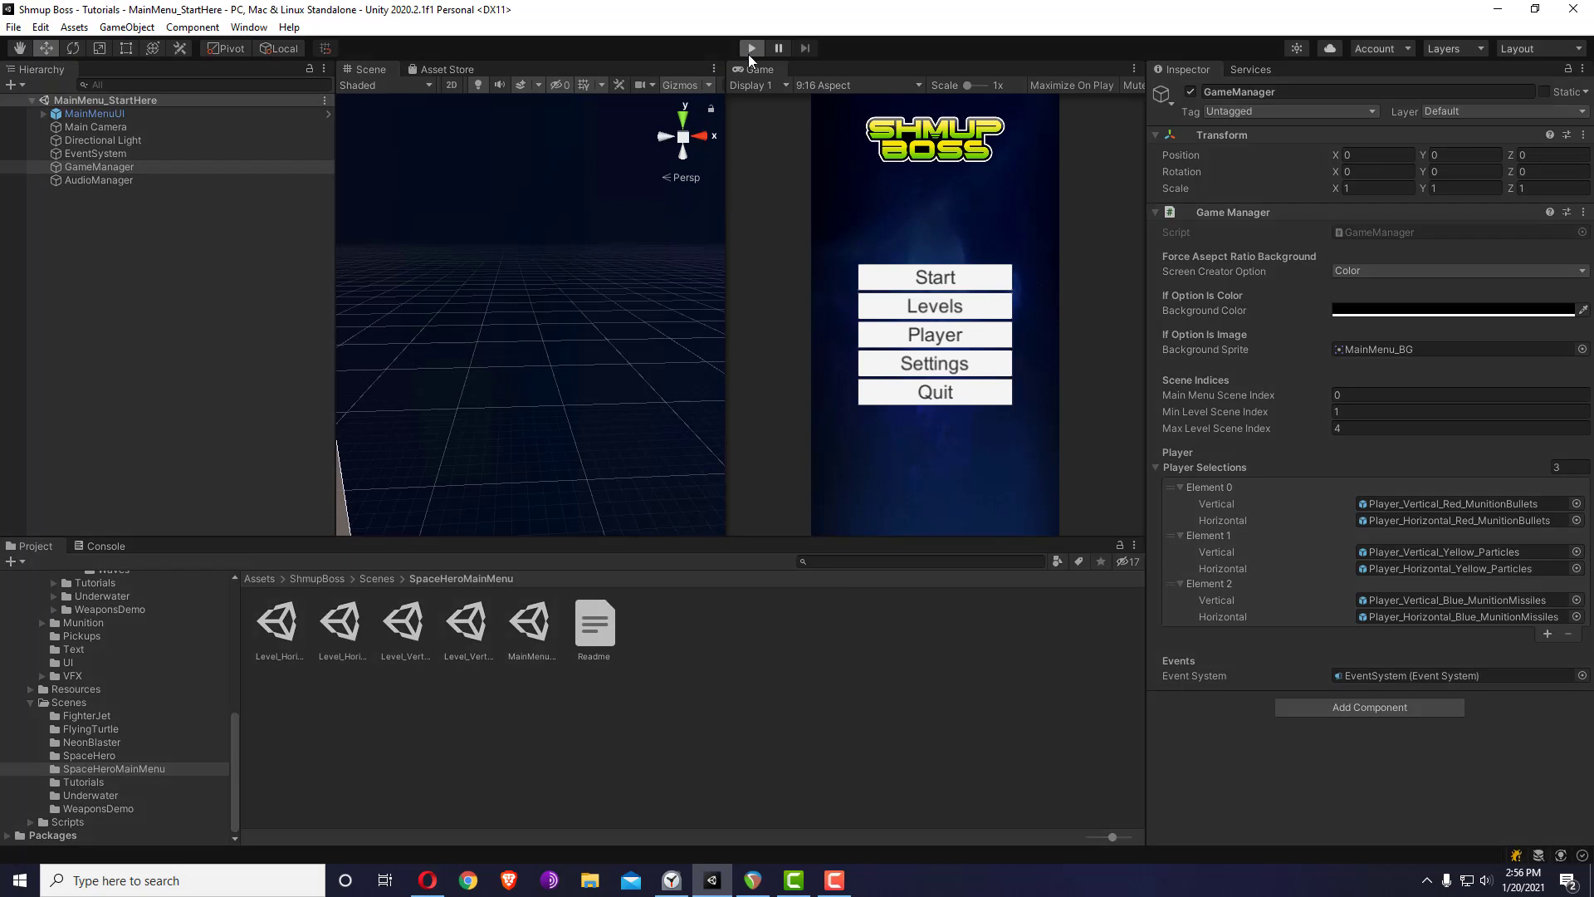
{"action": "left_click", "coordinate": [979, 335]}
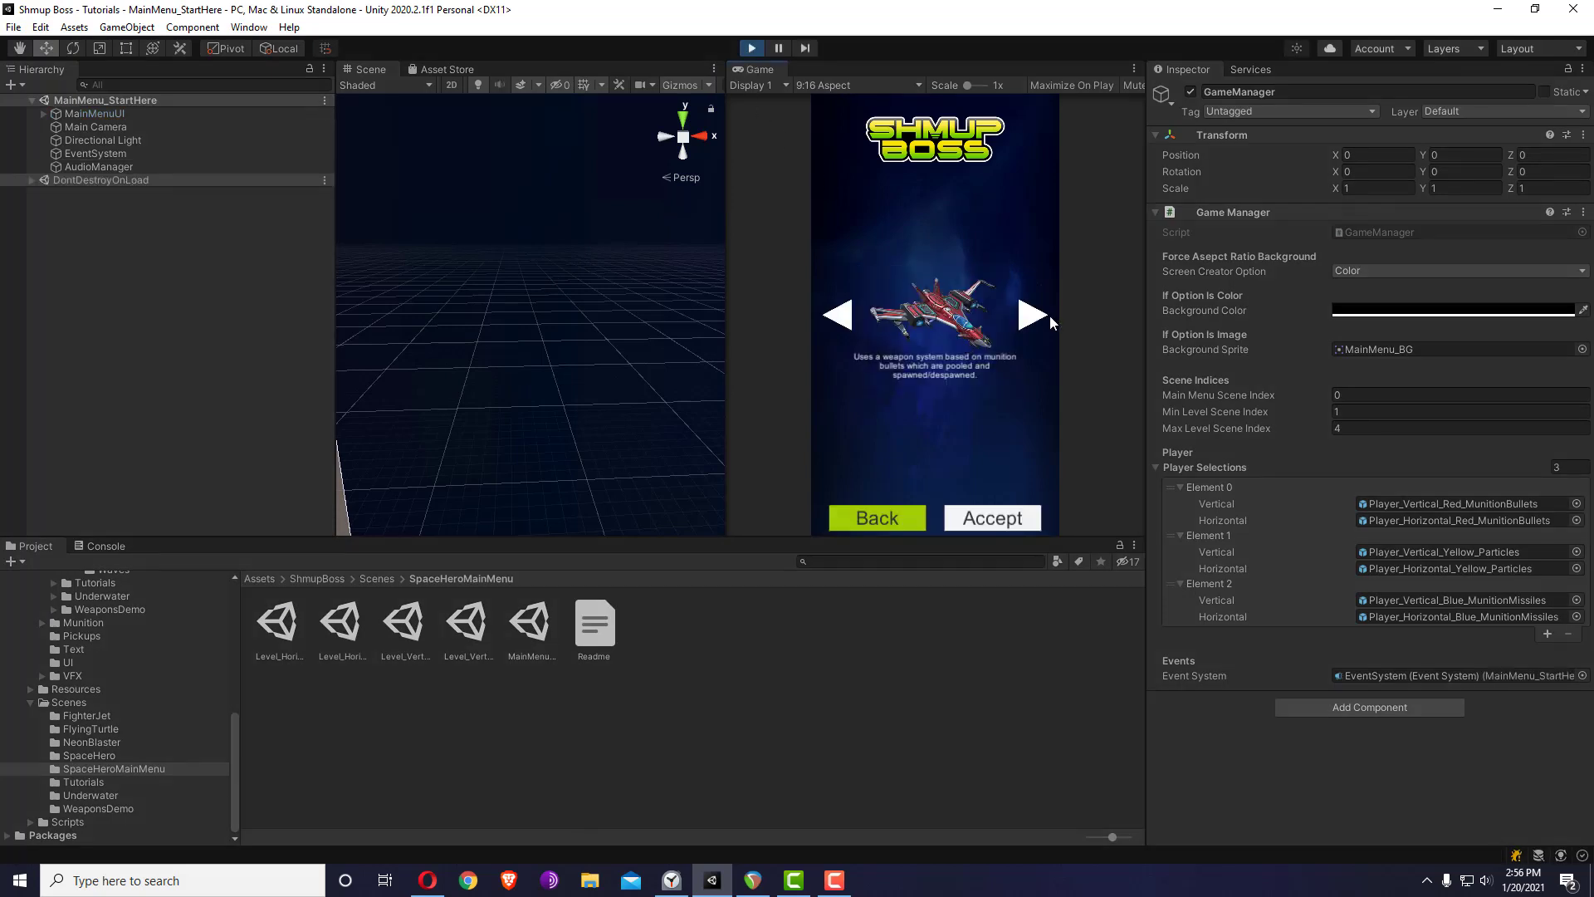
{"action": "left_click", "coordinate": [997, 522]}
- Set the difficulty to Normal in the game's settings and check which levels are unlocked in the levels menu
{"action": "left_click", "coordinate": [989, 369]}
{"action": "left_click", "coordinate": [995, 353]}
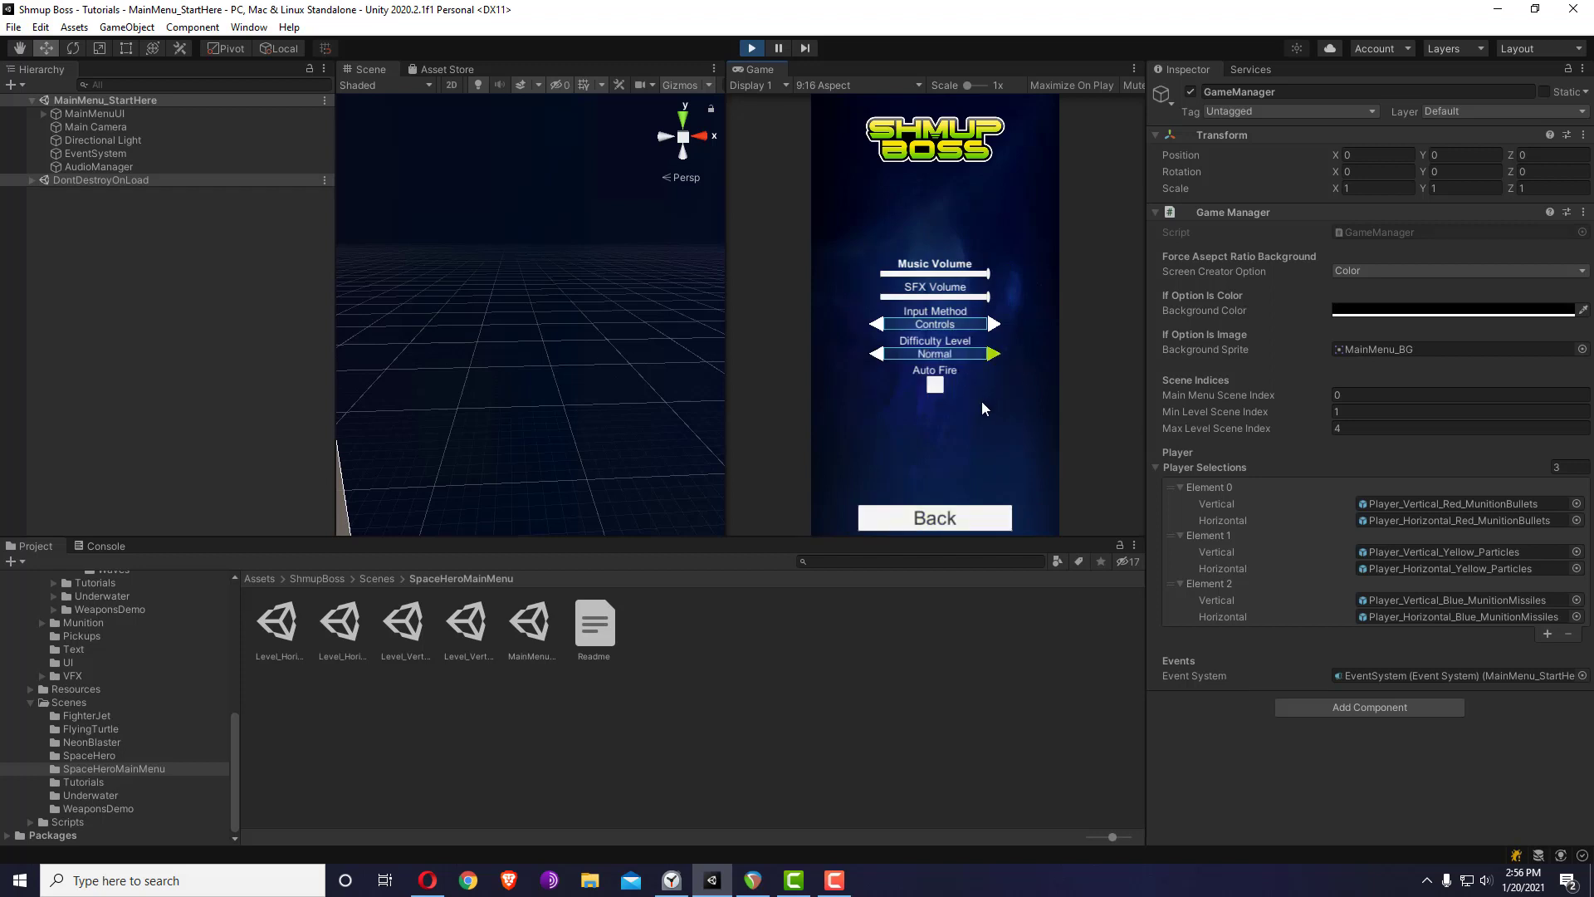
{"action": "left_click", "coordinate": [948, 510]}
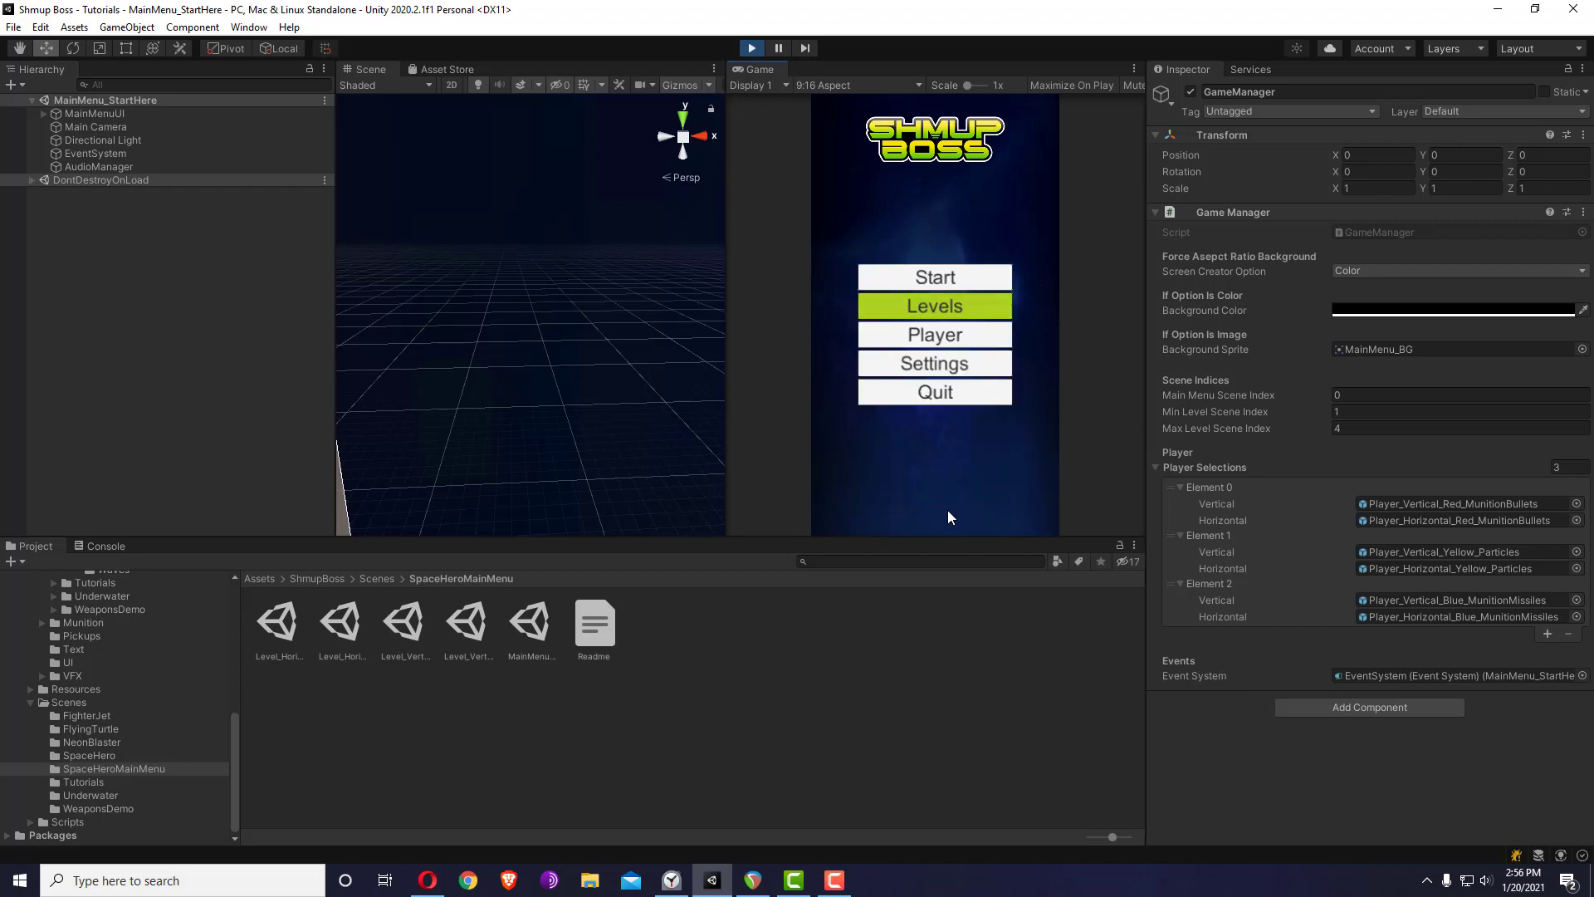
{"action": "left_click", "coordinate": [940, 312]}
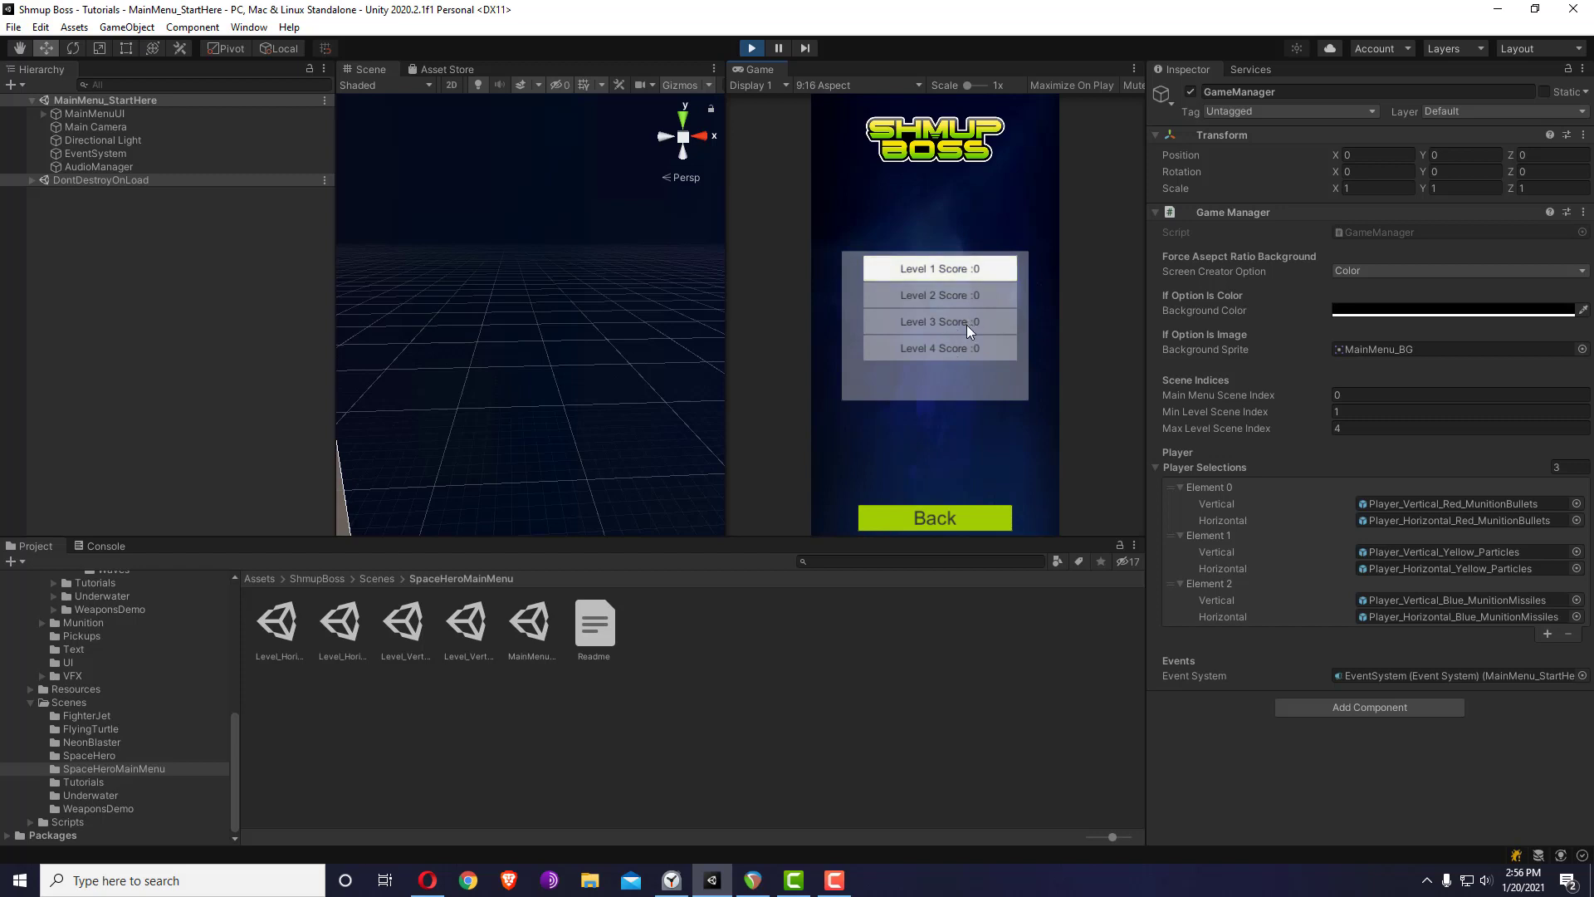
{"action": "left_click", "coordinate": [940, 512]}
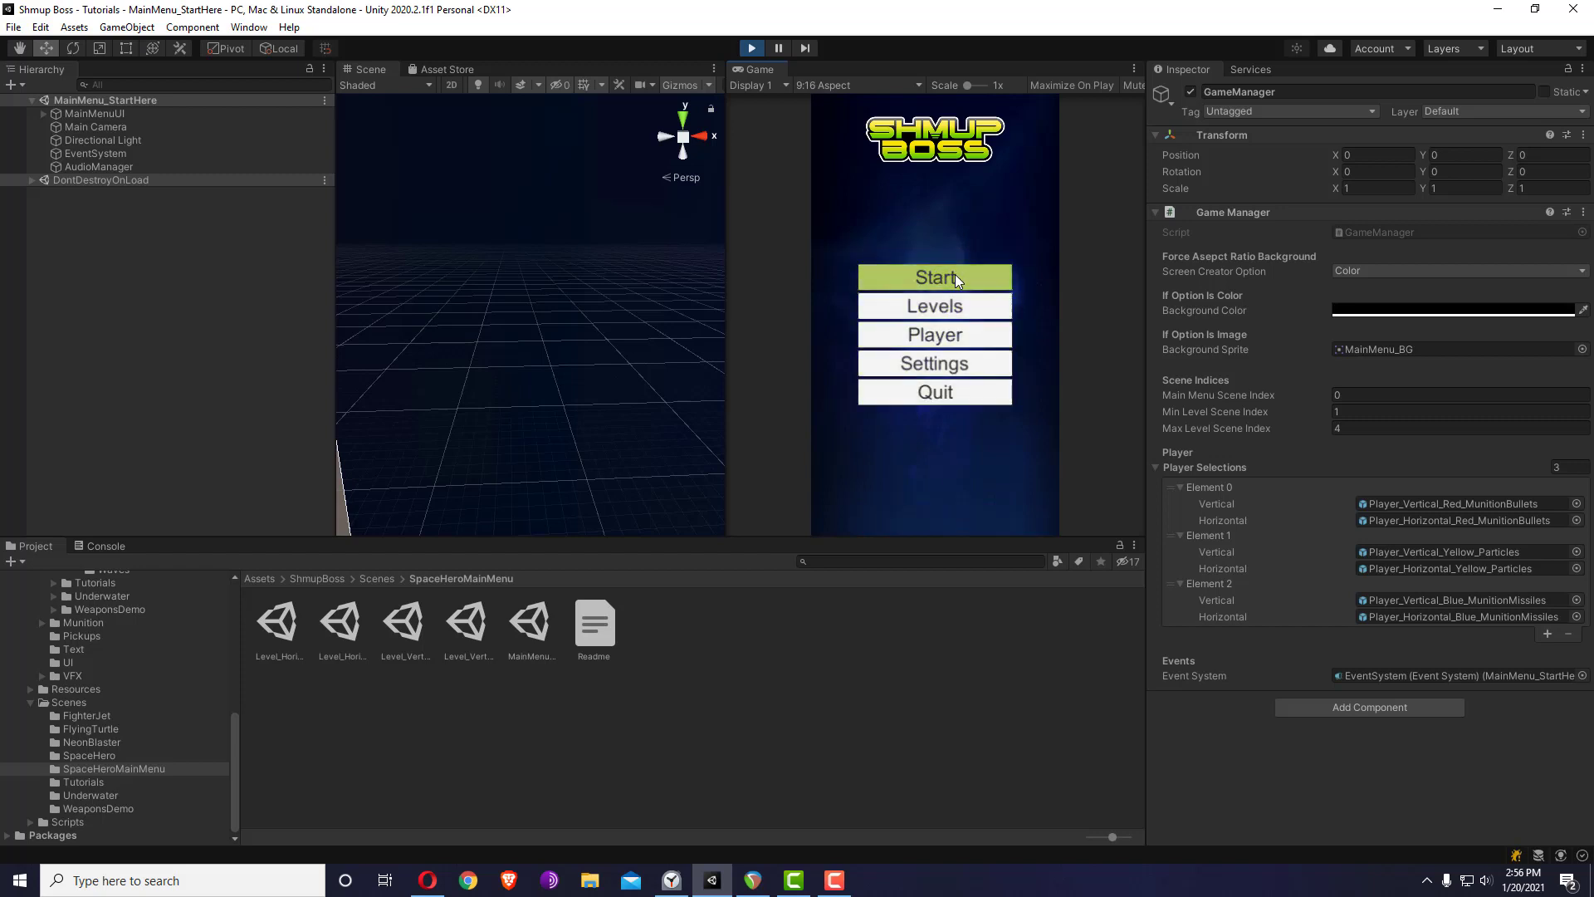
- Start the game from the main menu and steer the ship through the first level until it is complete
{"action": "left_click", "coordinate": [955, 279]}
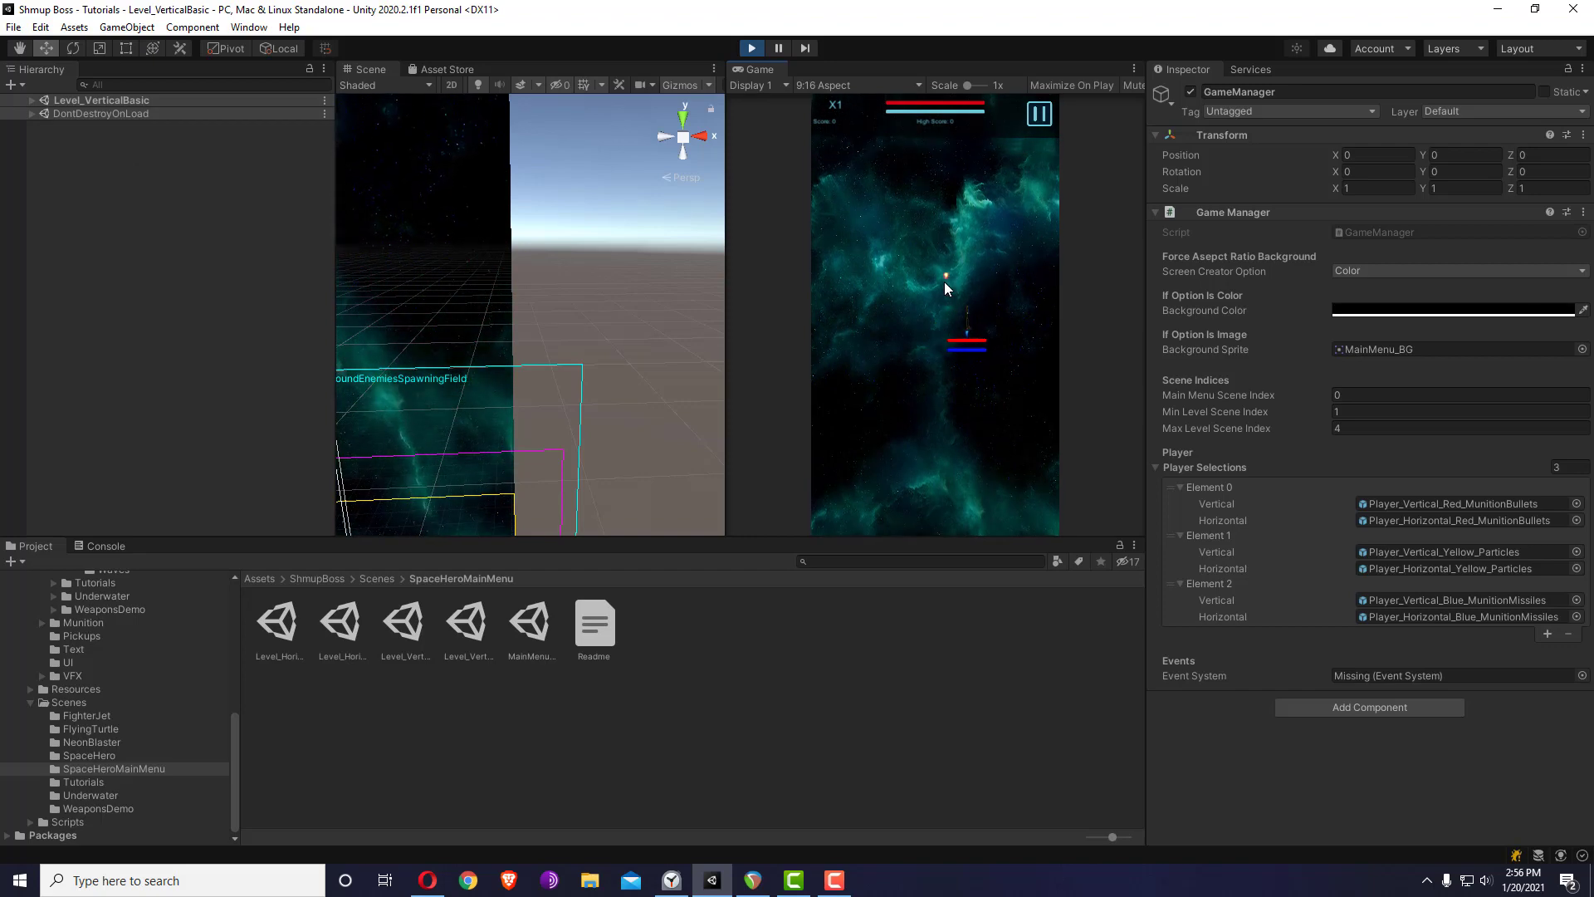
{"action": "key", "text": "Left"}
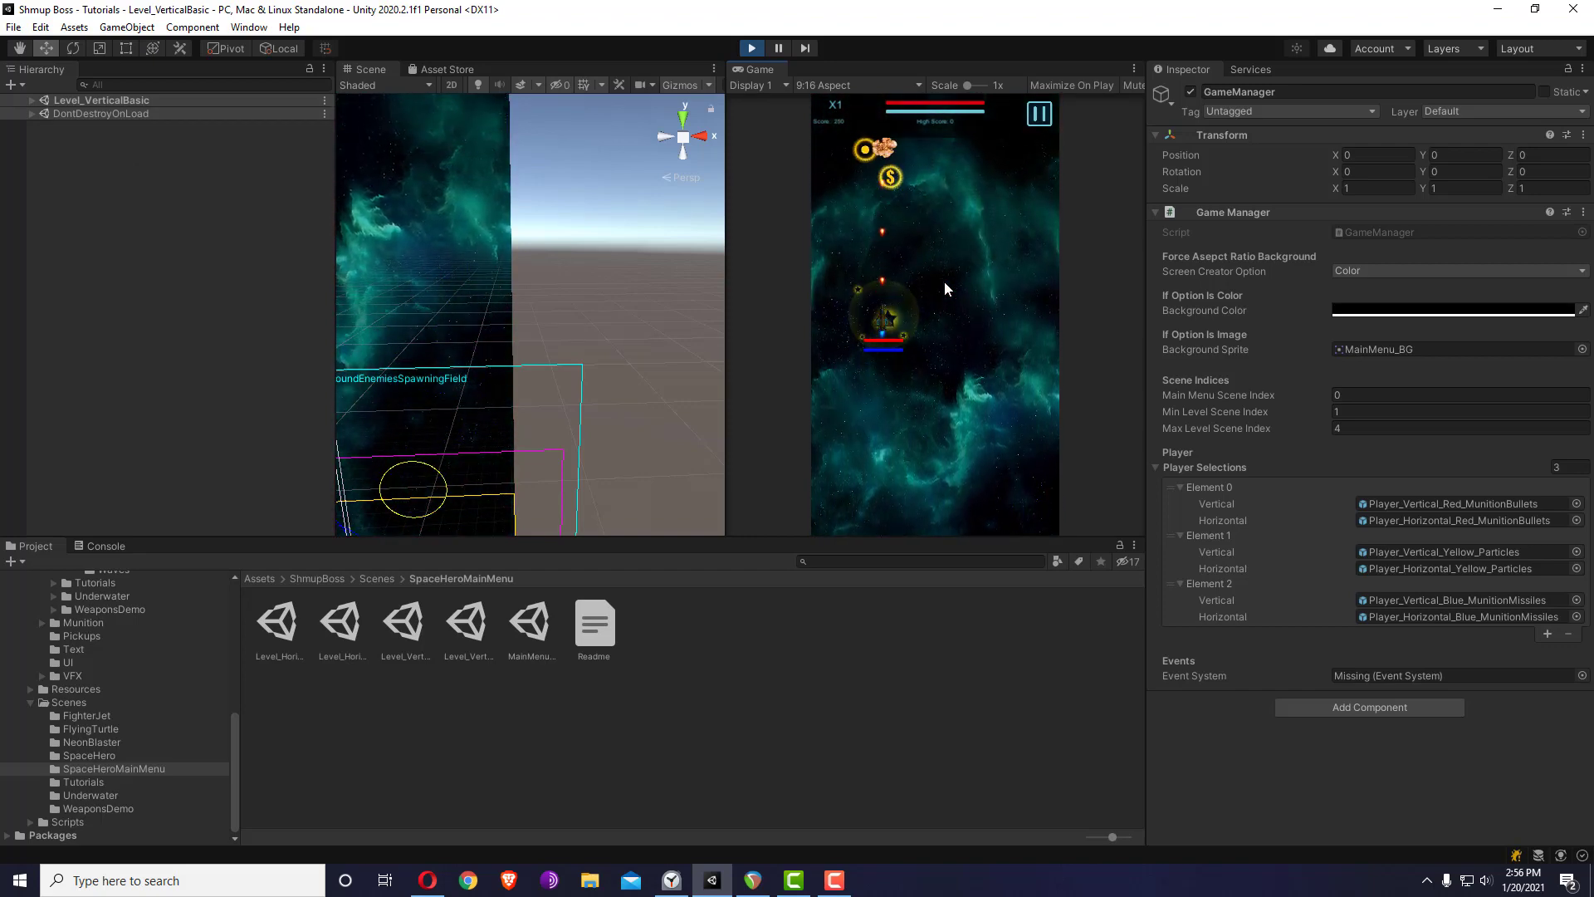
{"action": "key", "text": "Right"}
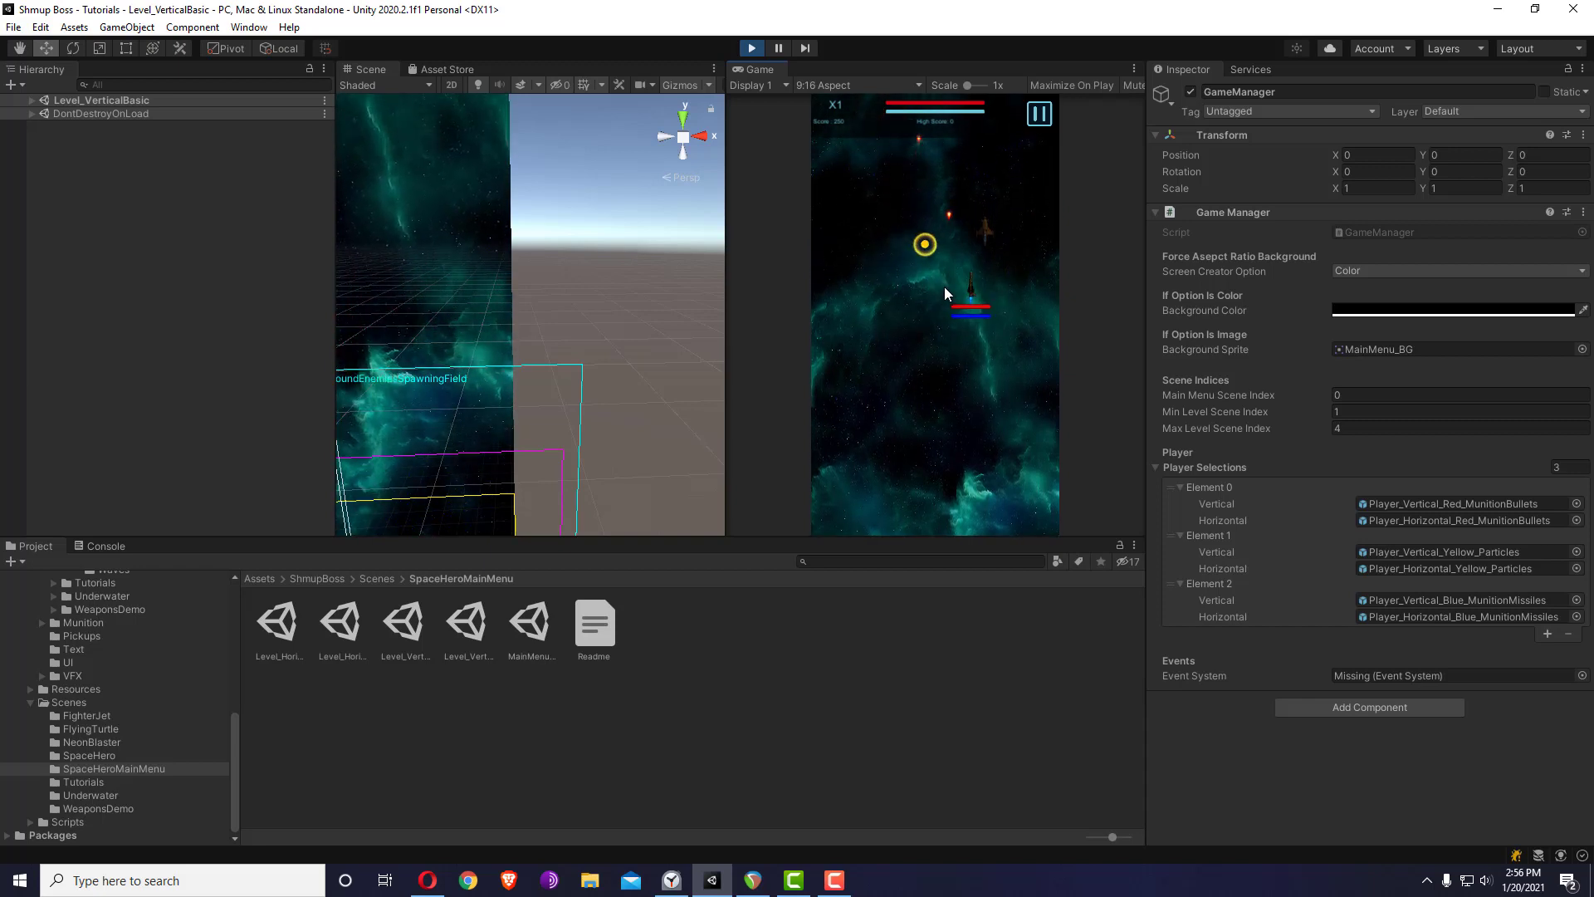
{"action": "key", "text": "Up"}
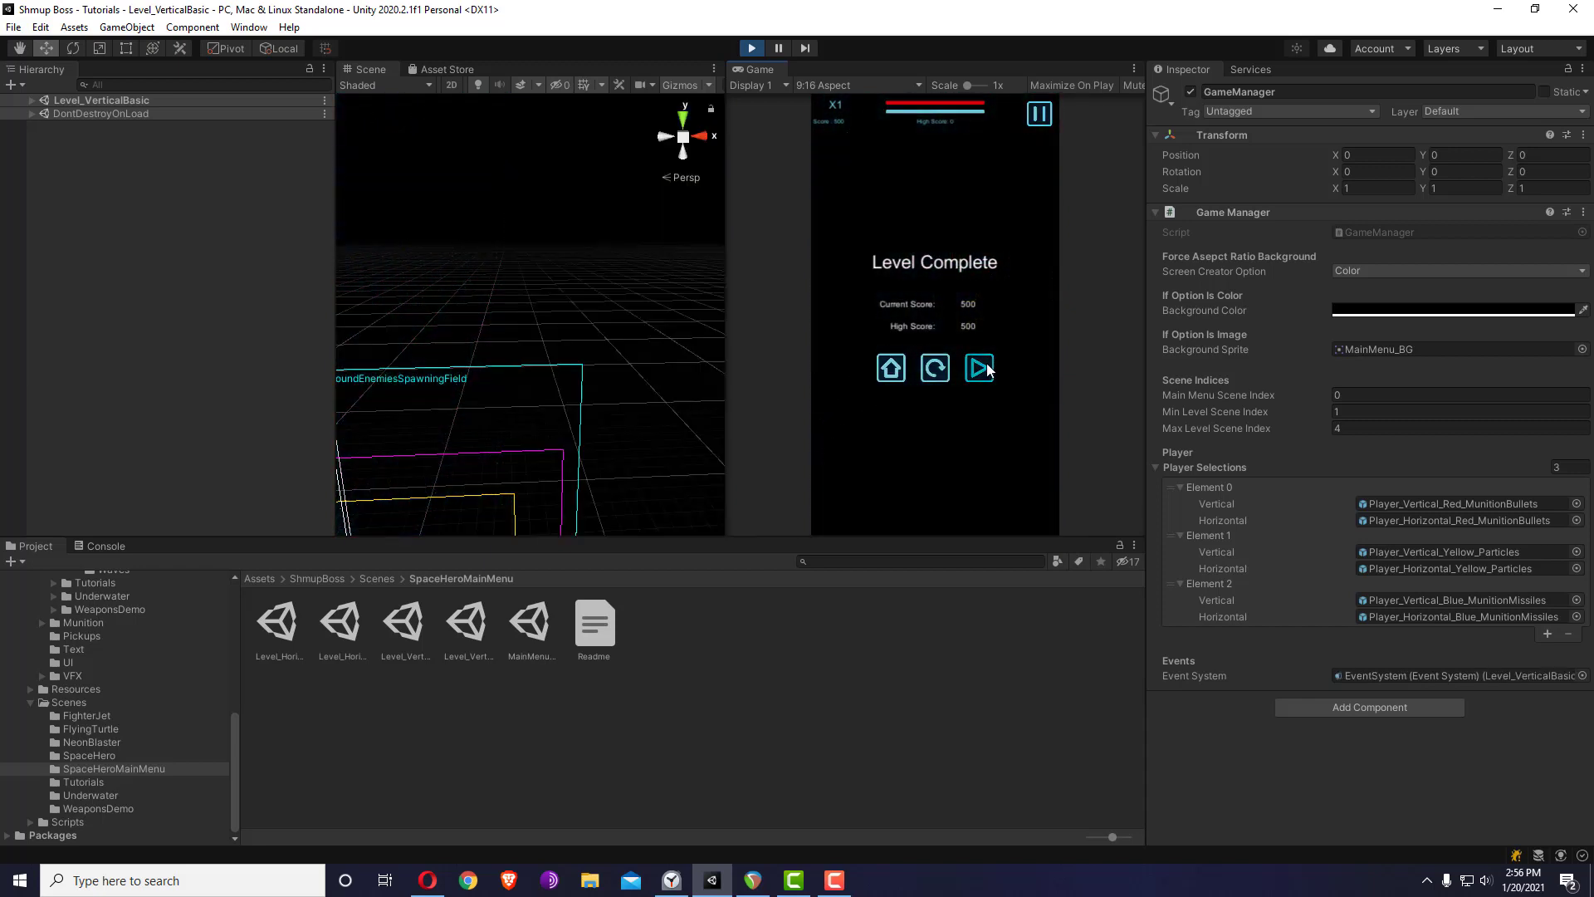
- Proceed to the next level and examine the Game view's aspect ratio options before stopping the play test
{"action": "left_click", "coordinate": [981, 368]}
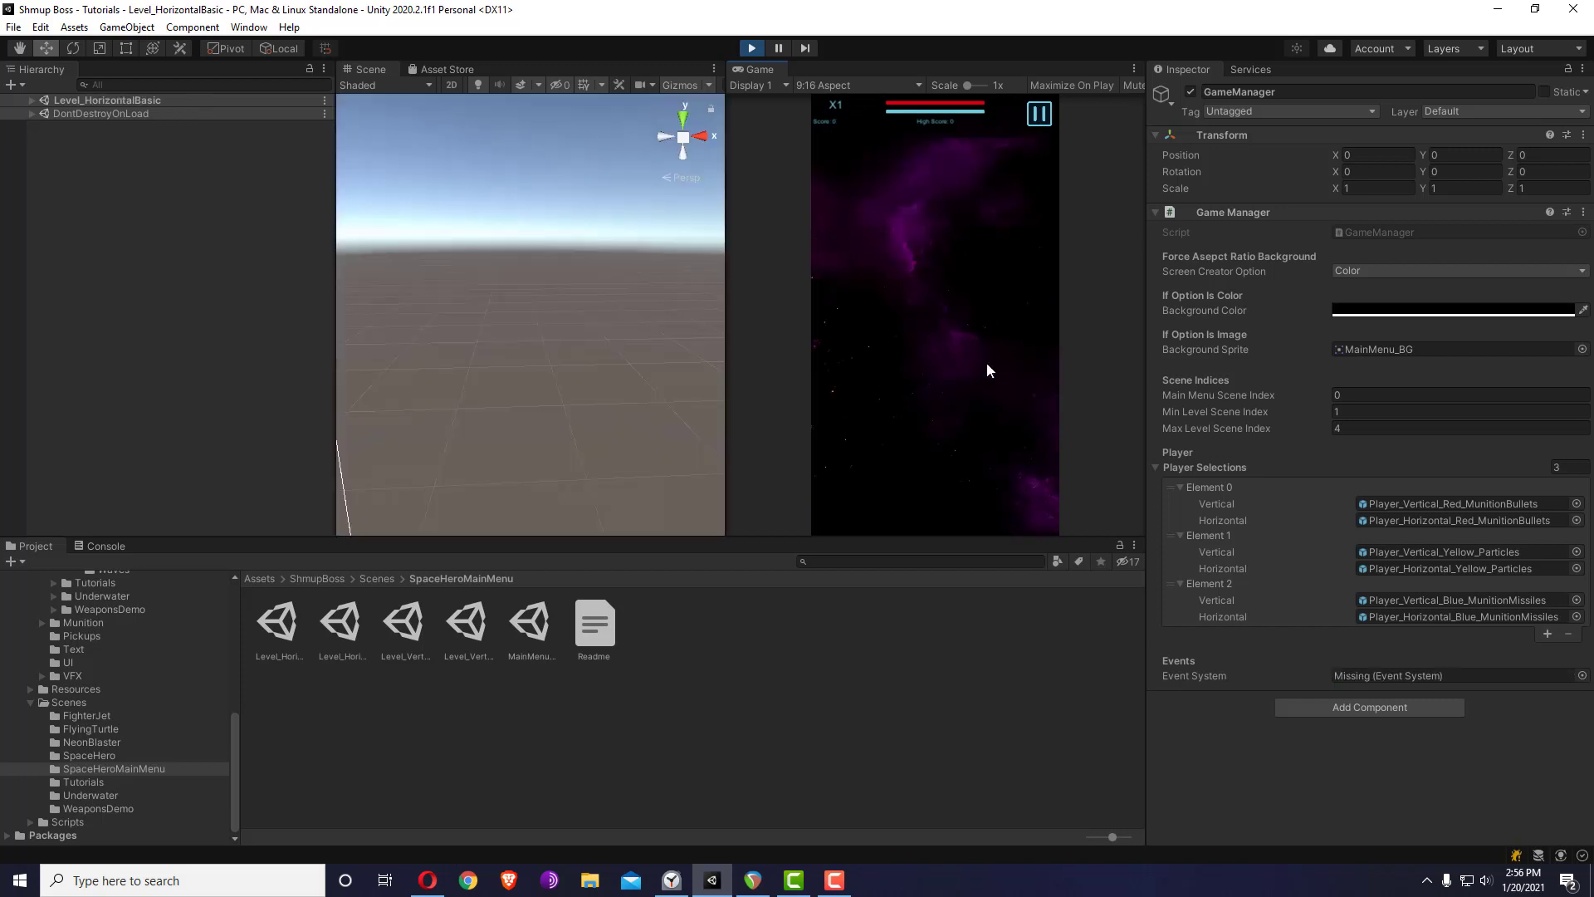
{"action": "left_click", "coordinate": [844, 81]}
{"action": "left_click", "coordinate": [844, 84]}
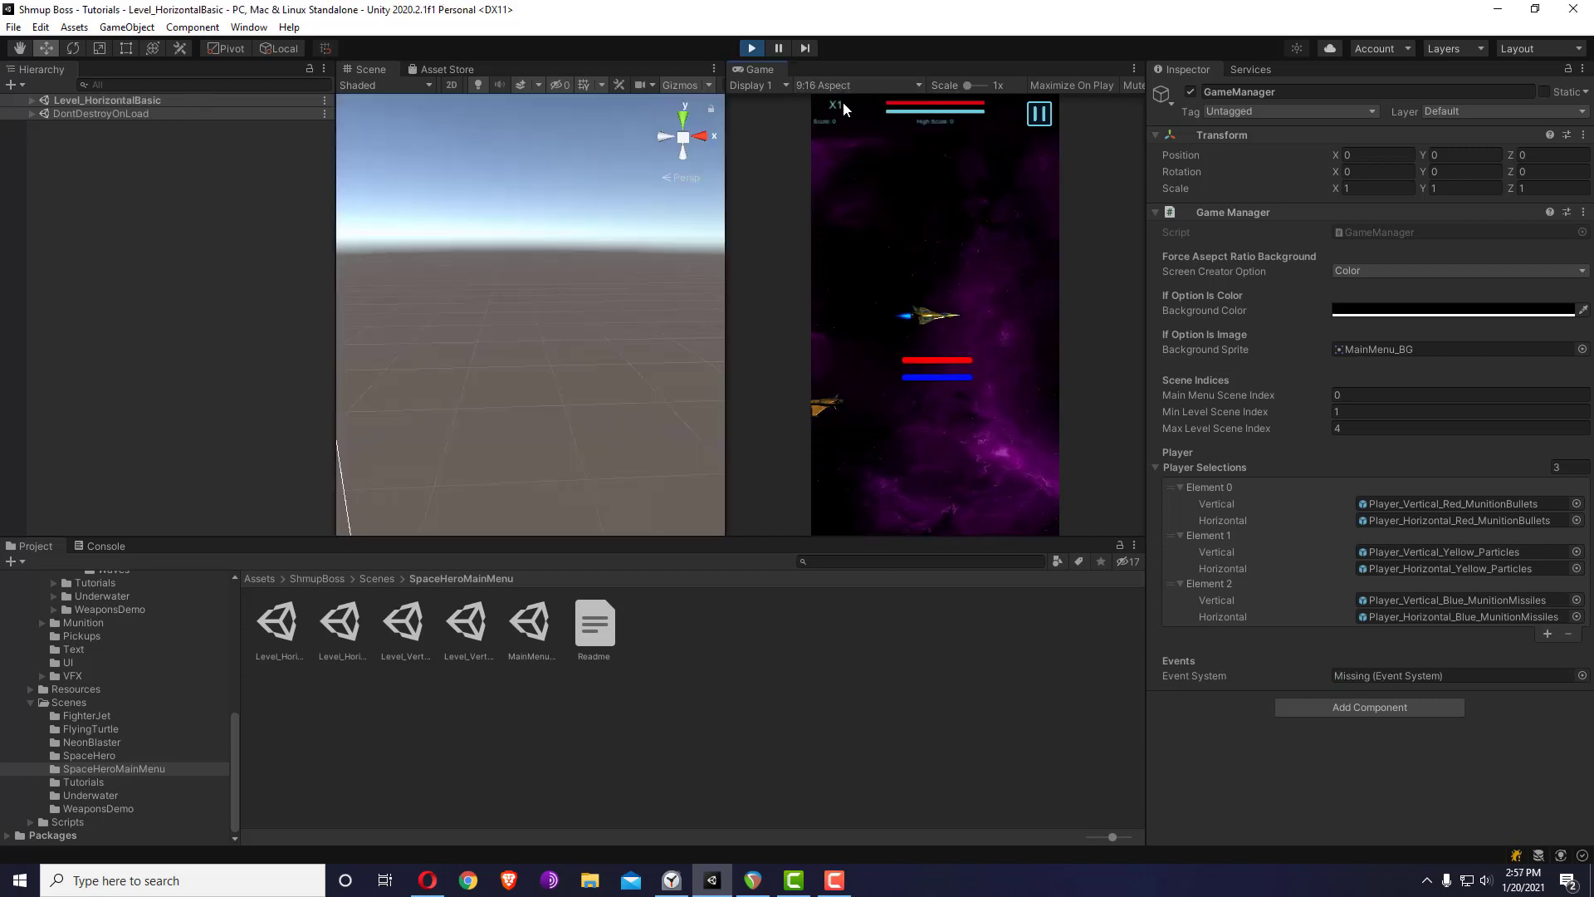
{"action": "left_click", "coordinate": [851, 85]}
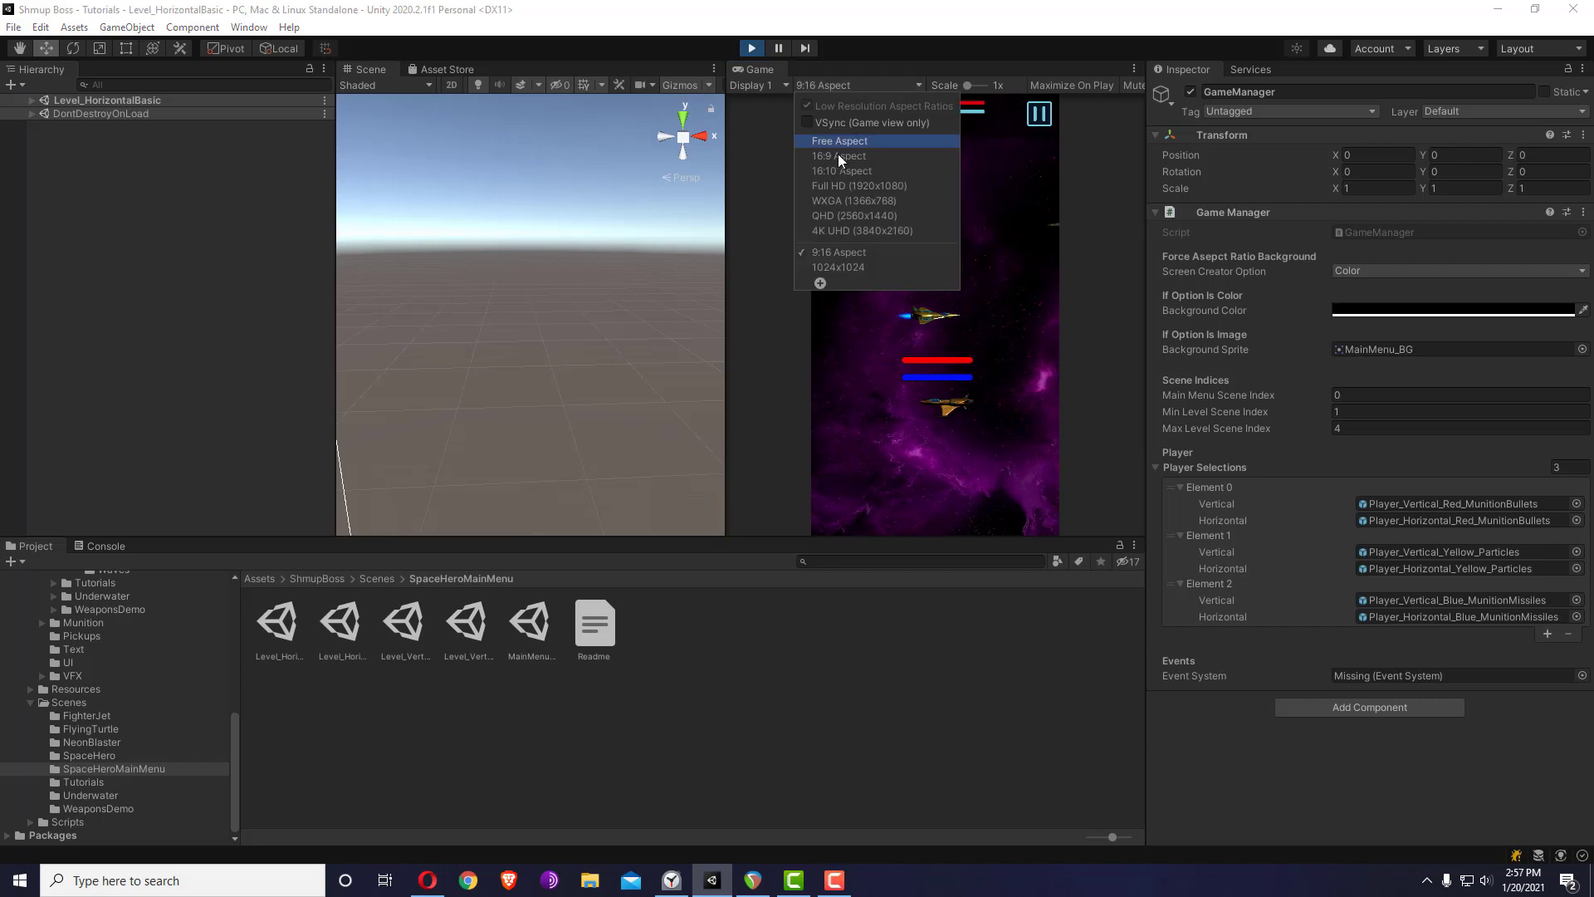
{"action": "left_click", "coordinate": [752, 49]}
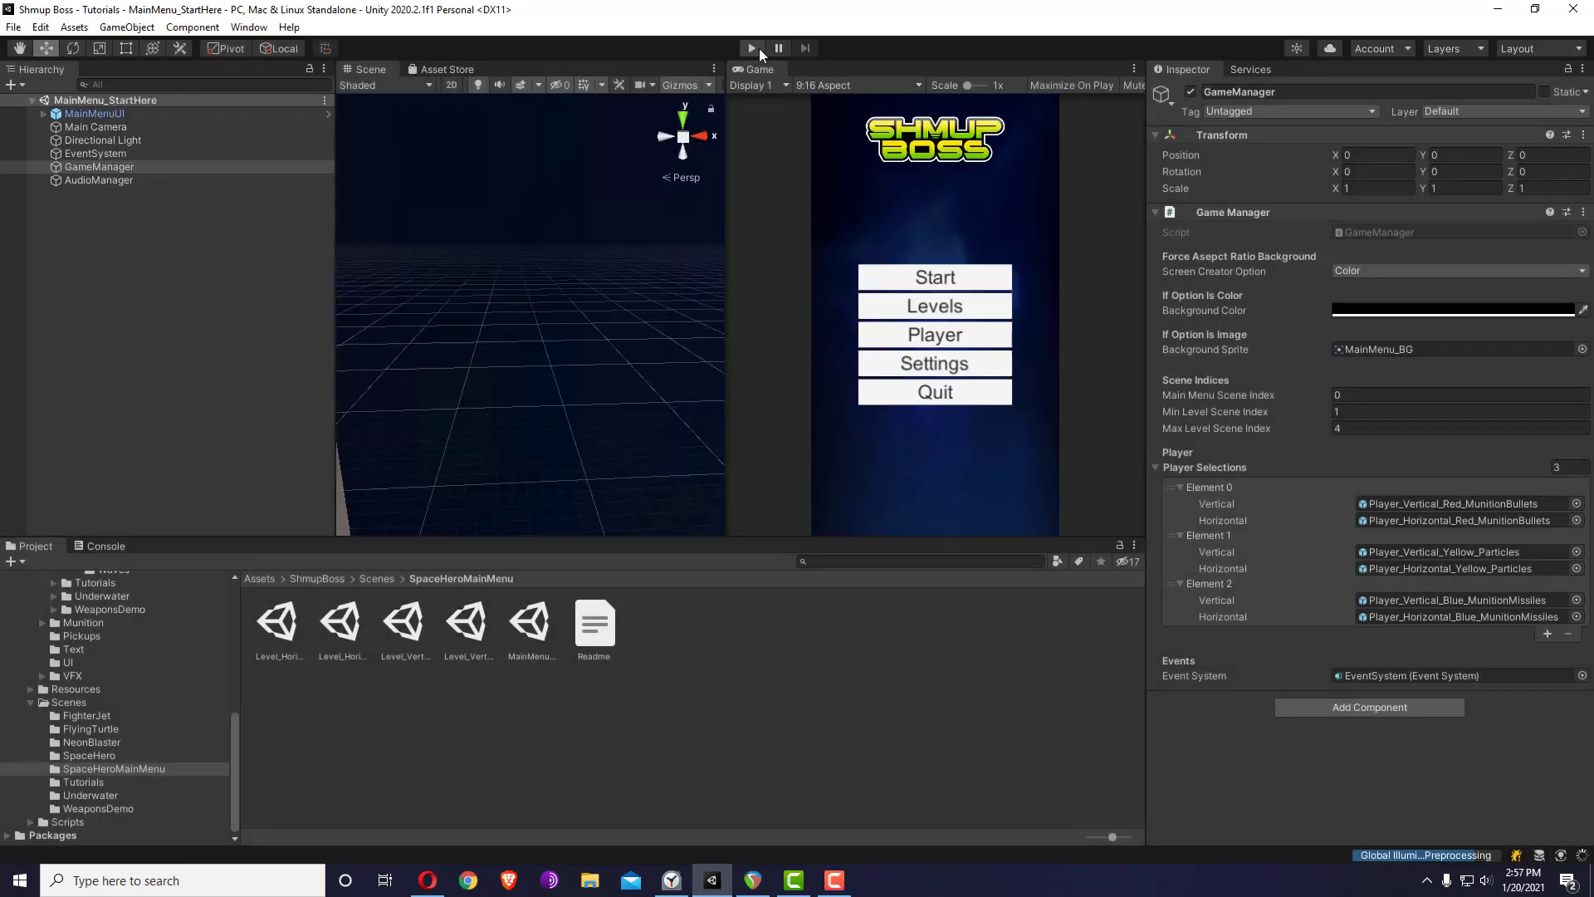
- Run the main menu scene once more to check the saved level progress in the levels menu, and stop it
{"action": "left_click", "coordinate": [759, 48]}
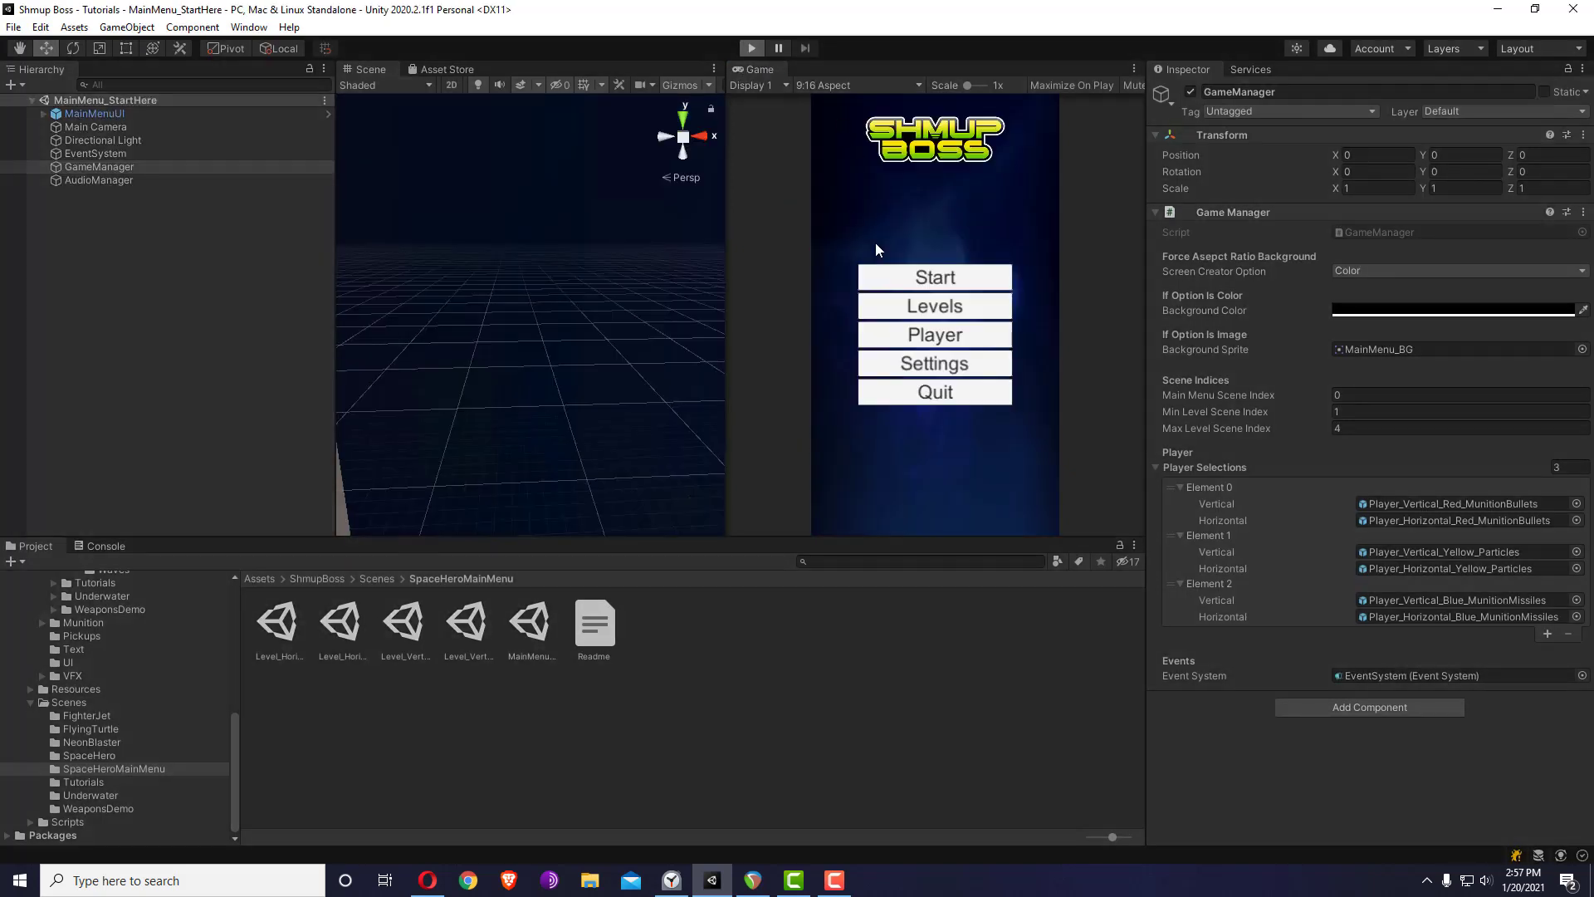
{"action": "left_click", "coordinate": [933, 307]}
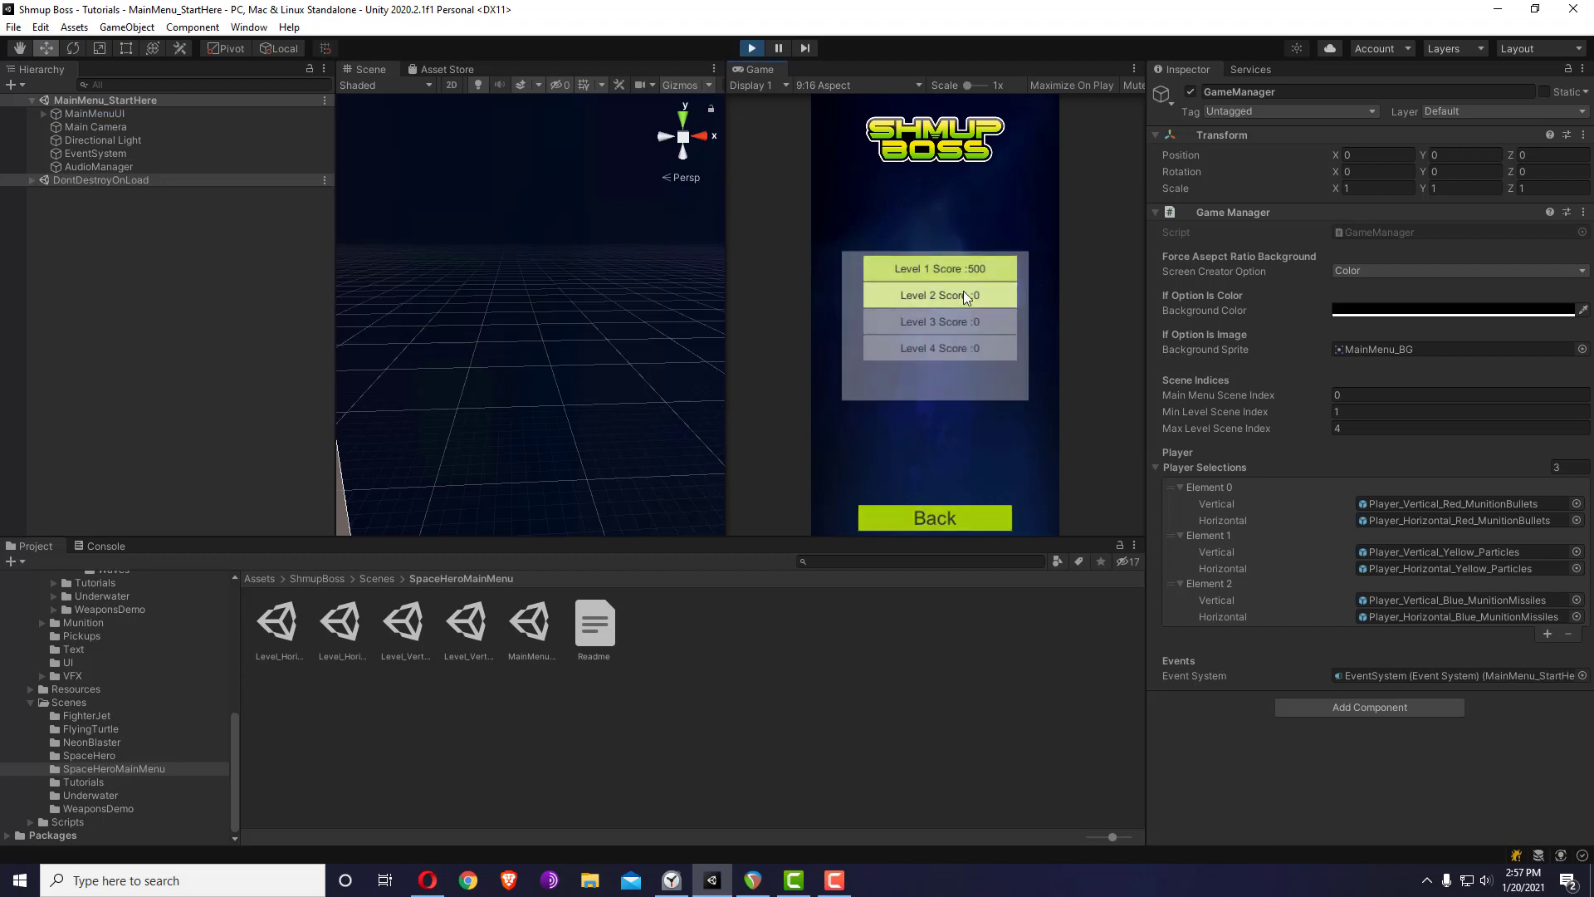
{"action": "left_click", "coordinate": [955, 515]}
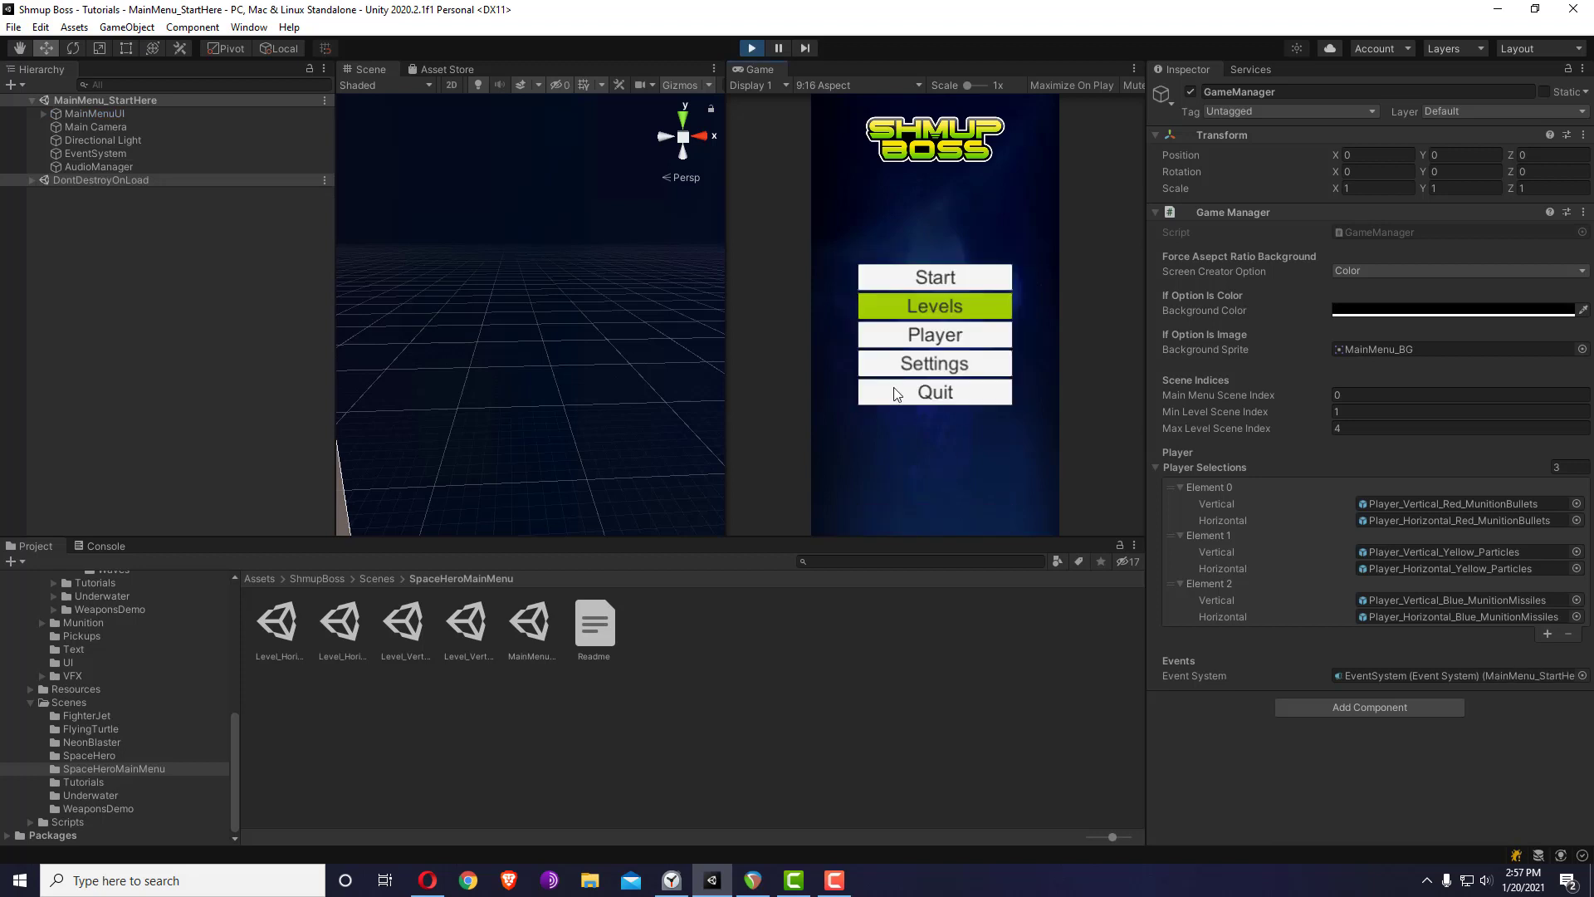
{"action": "left_click", "coordinate": [752, 50]}
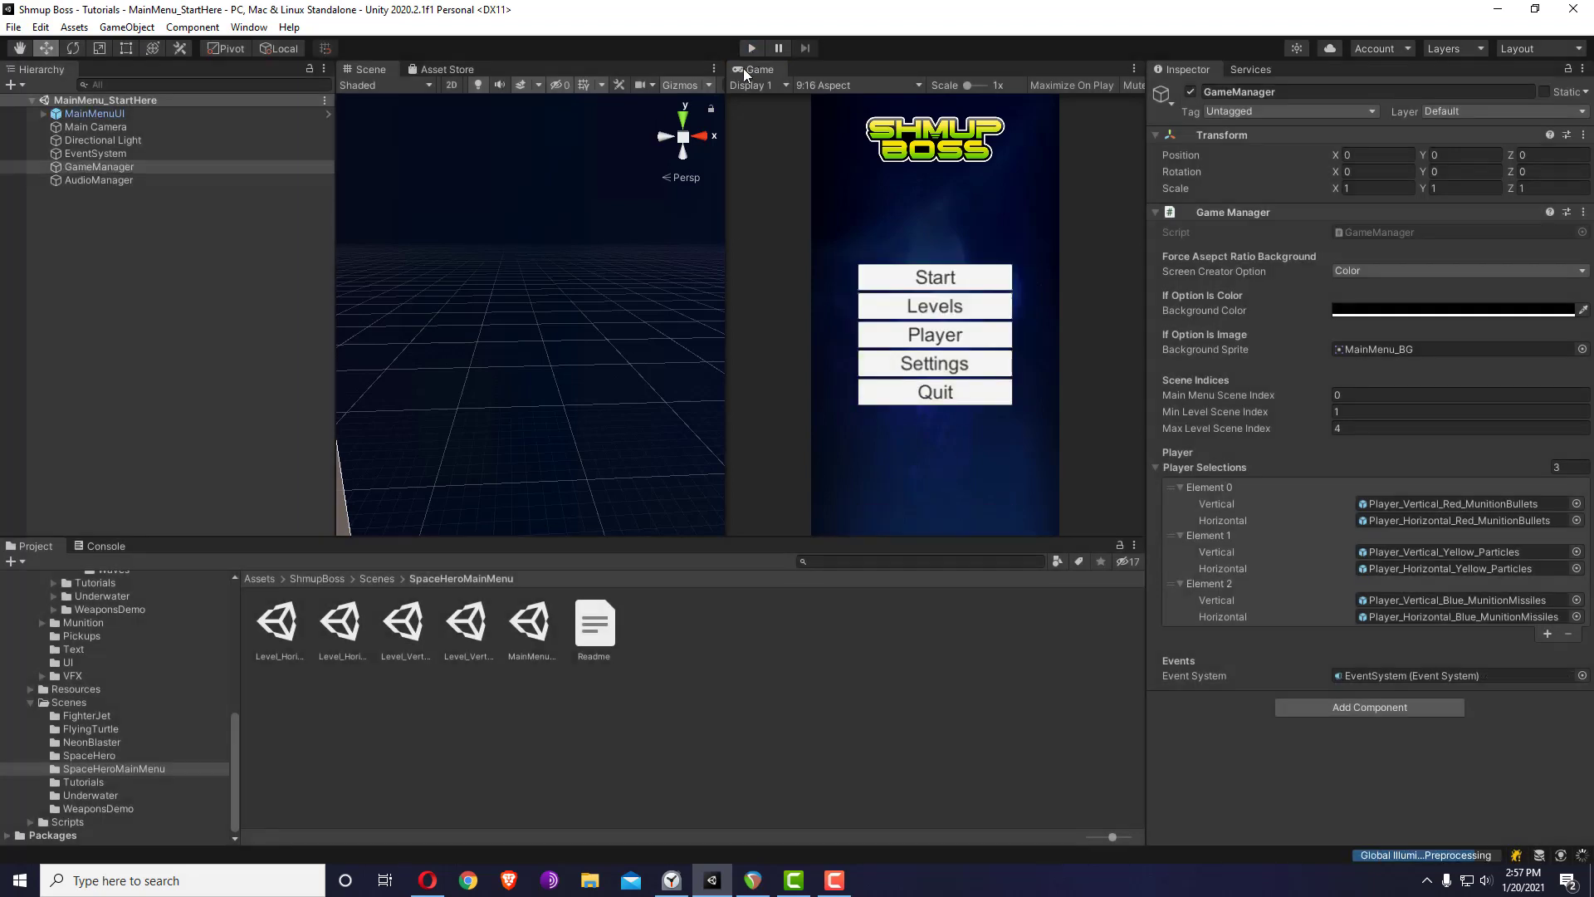
- Open the Level_VerticalMain scene and display its Lighting settings
{"action": "double_click", "coordinate": [486, 619]}
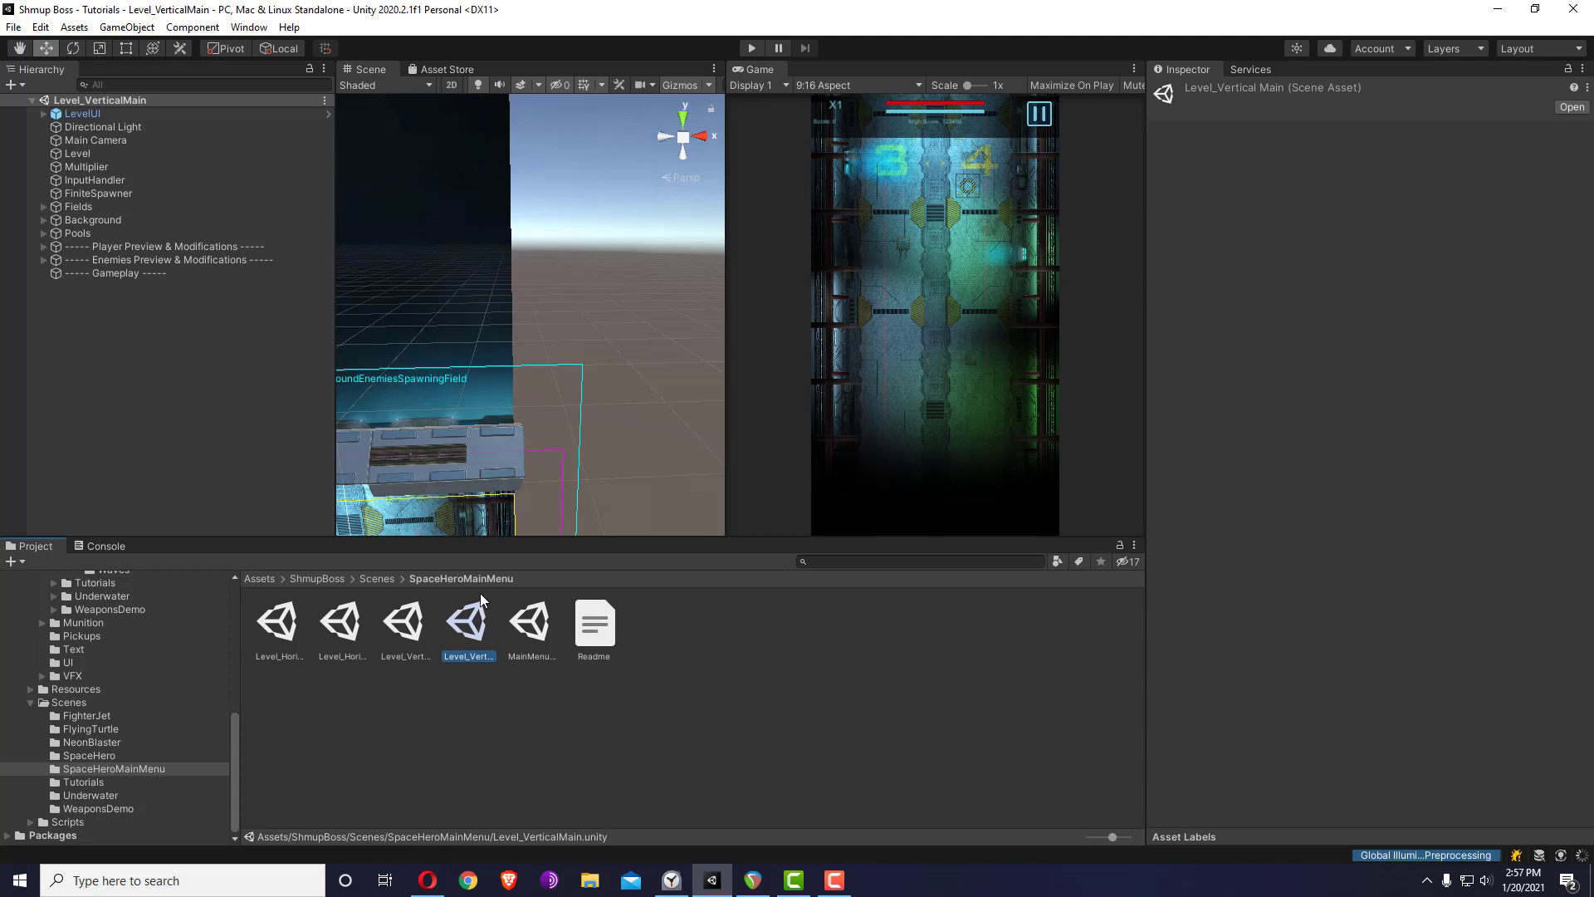
{"action": "left_click", "coordinate": [249, 27]}
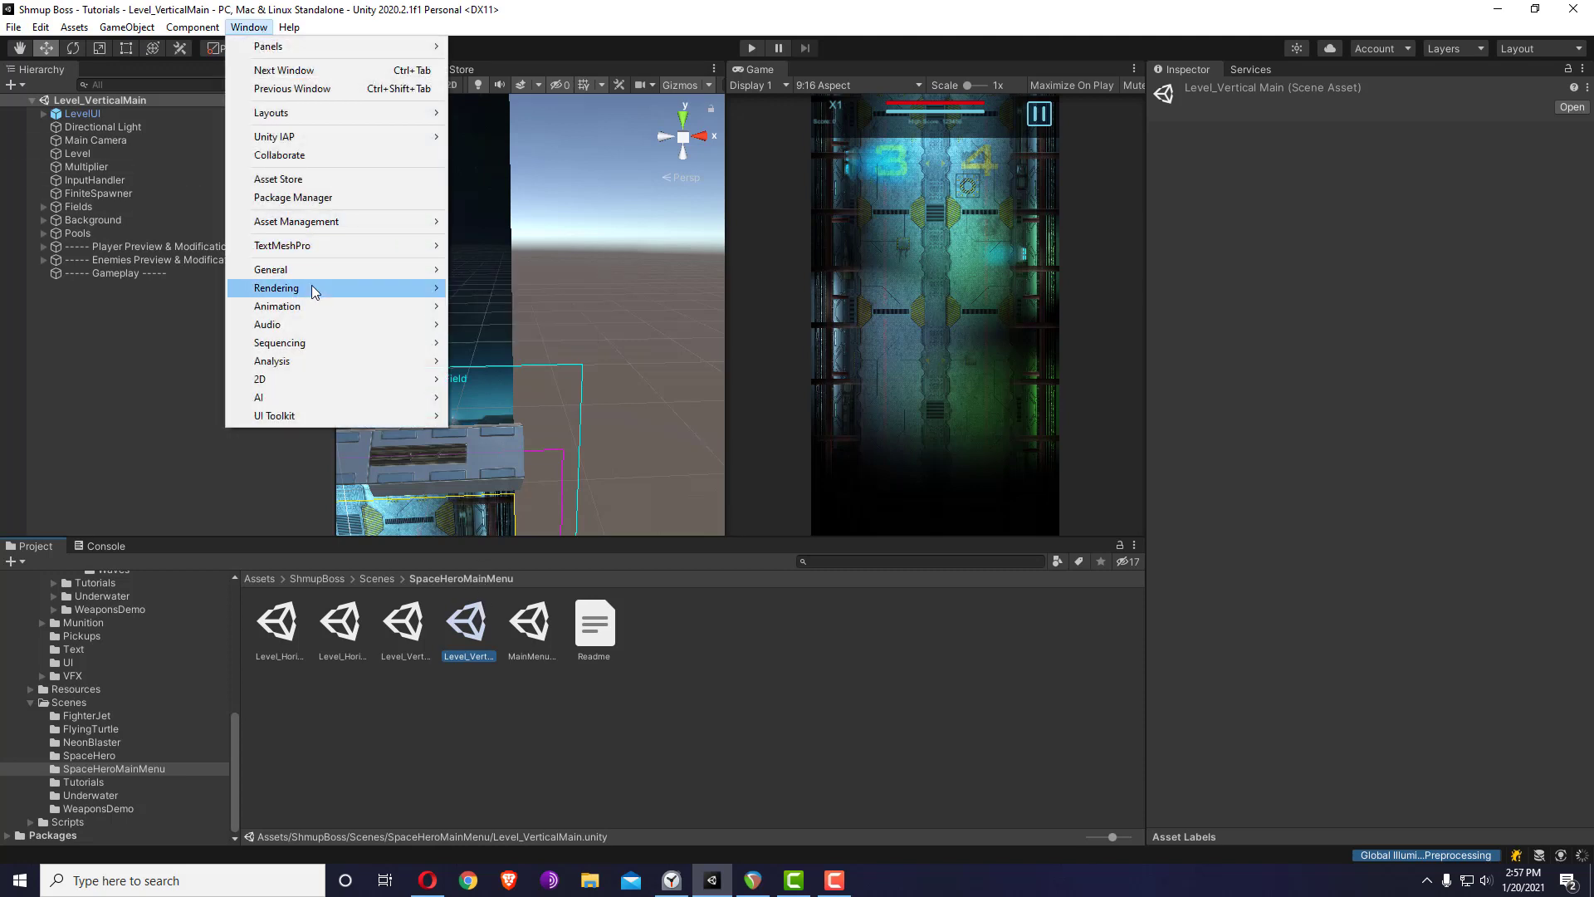
{"action": "mouse_move", "coordinate": [311, 286]}
{"action": "left_click", "coordinate": [470, 287]}
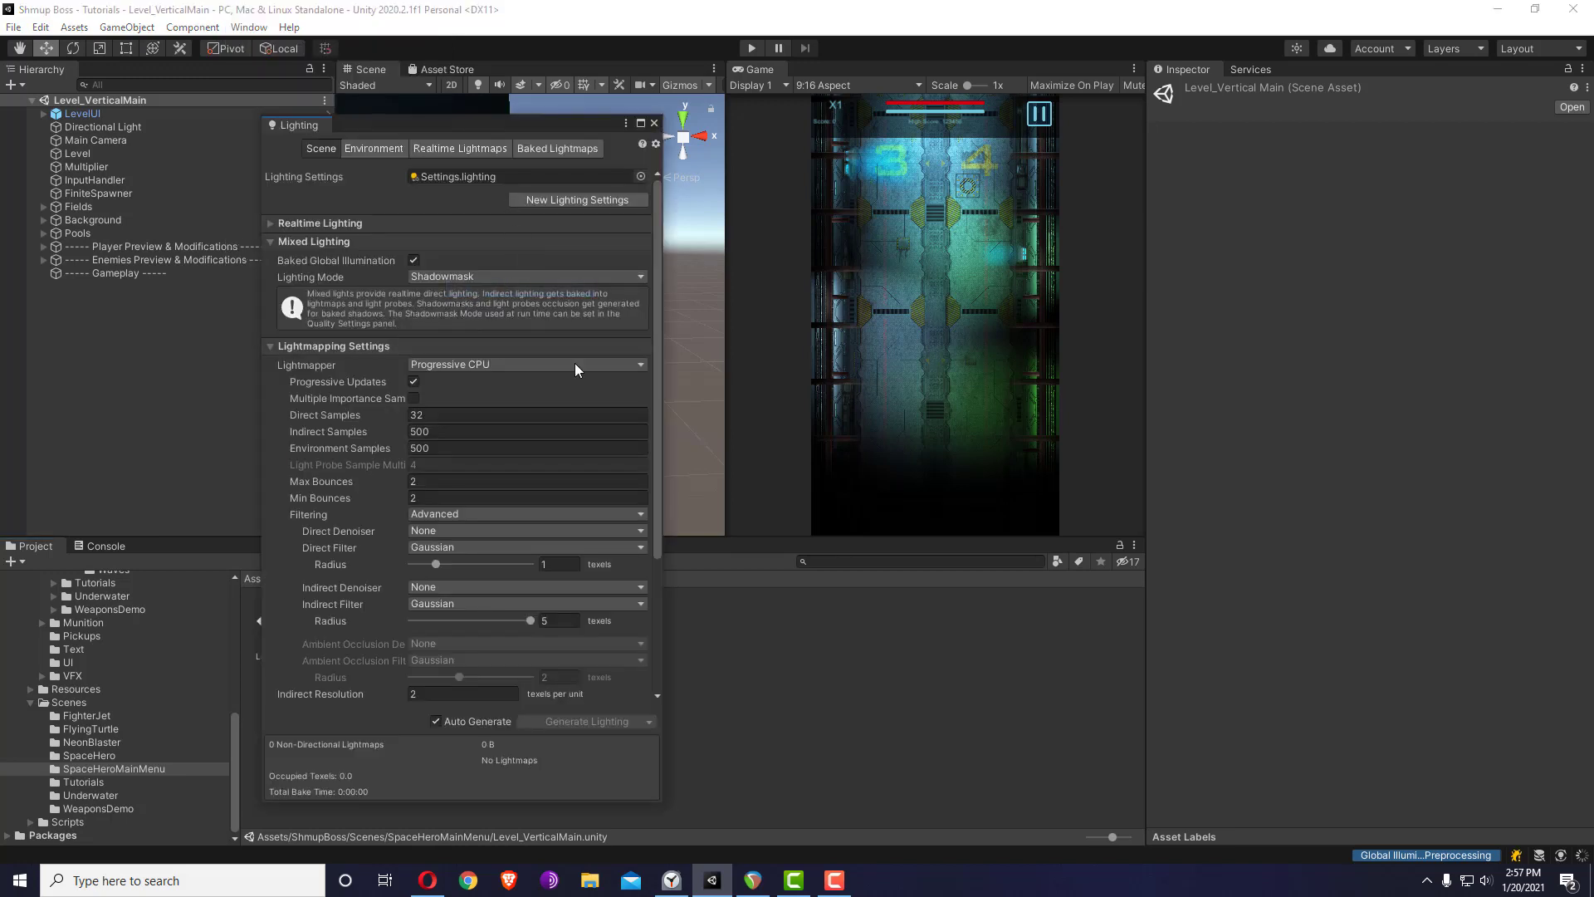
- Turn off Auto Generate, generate lighting for Level_VerticalMain, and save the scene while switching to MainMenu_StartHere
{"action": "left_click", "coordinate": [435, 722]}
{"action": "left_click", "coordinate": [589, 724]}
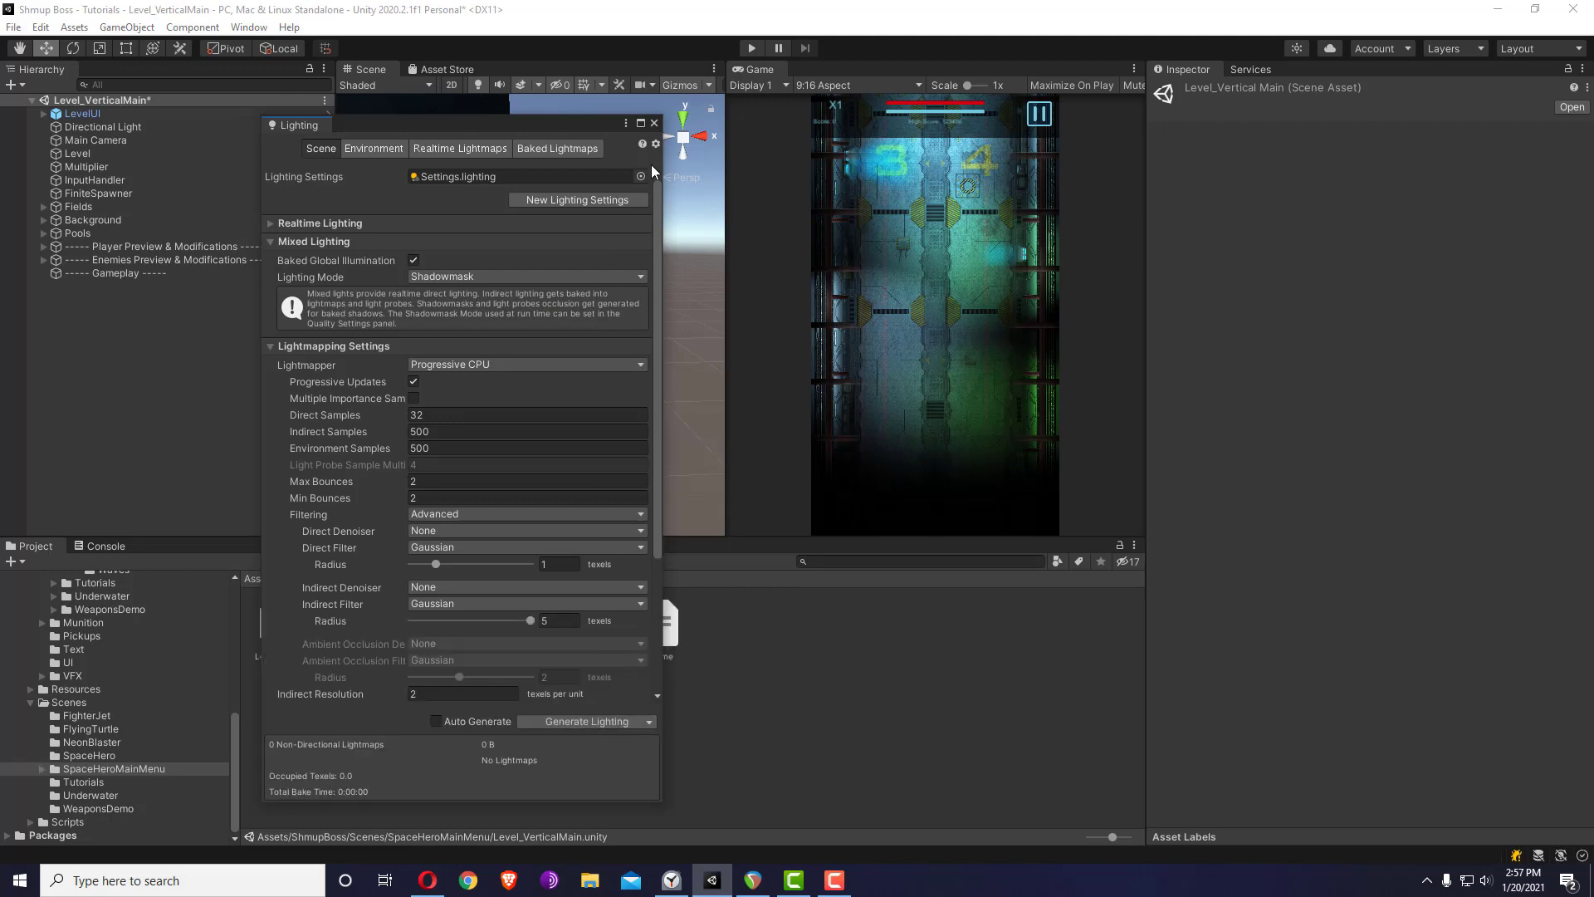
{"action": "left_click", "coordinate": [652, 123]}
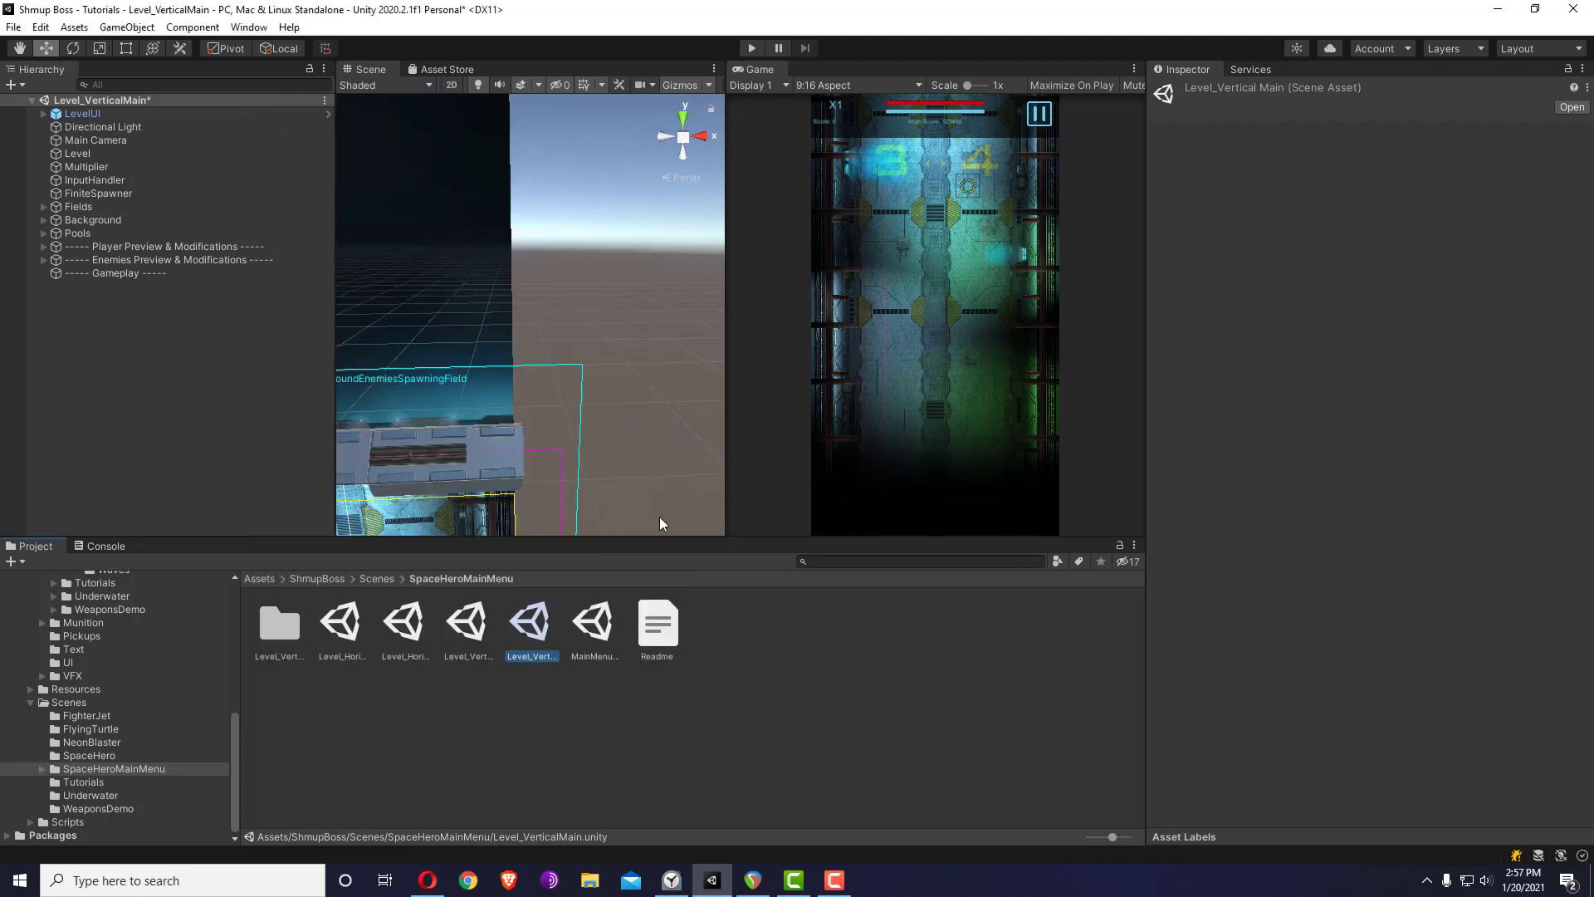
{"action": "double_click", "coordinate": [609, 629]}
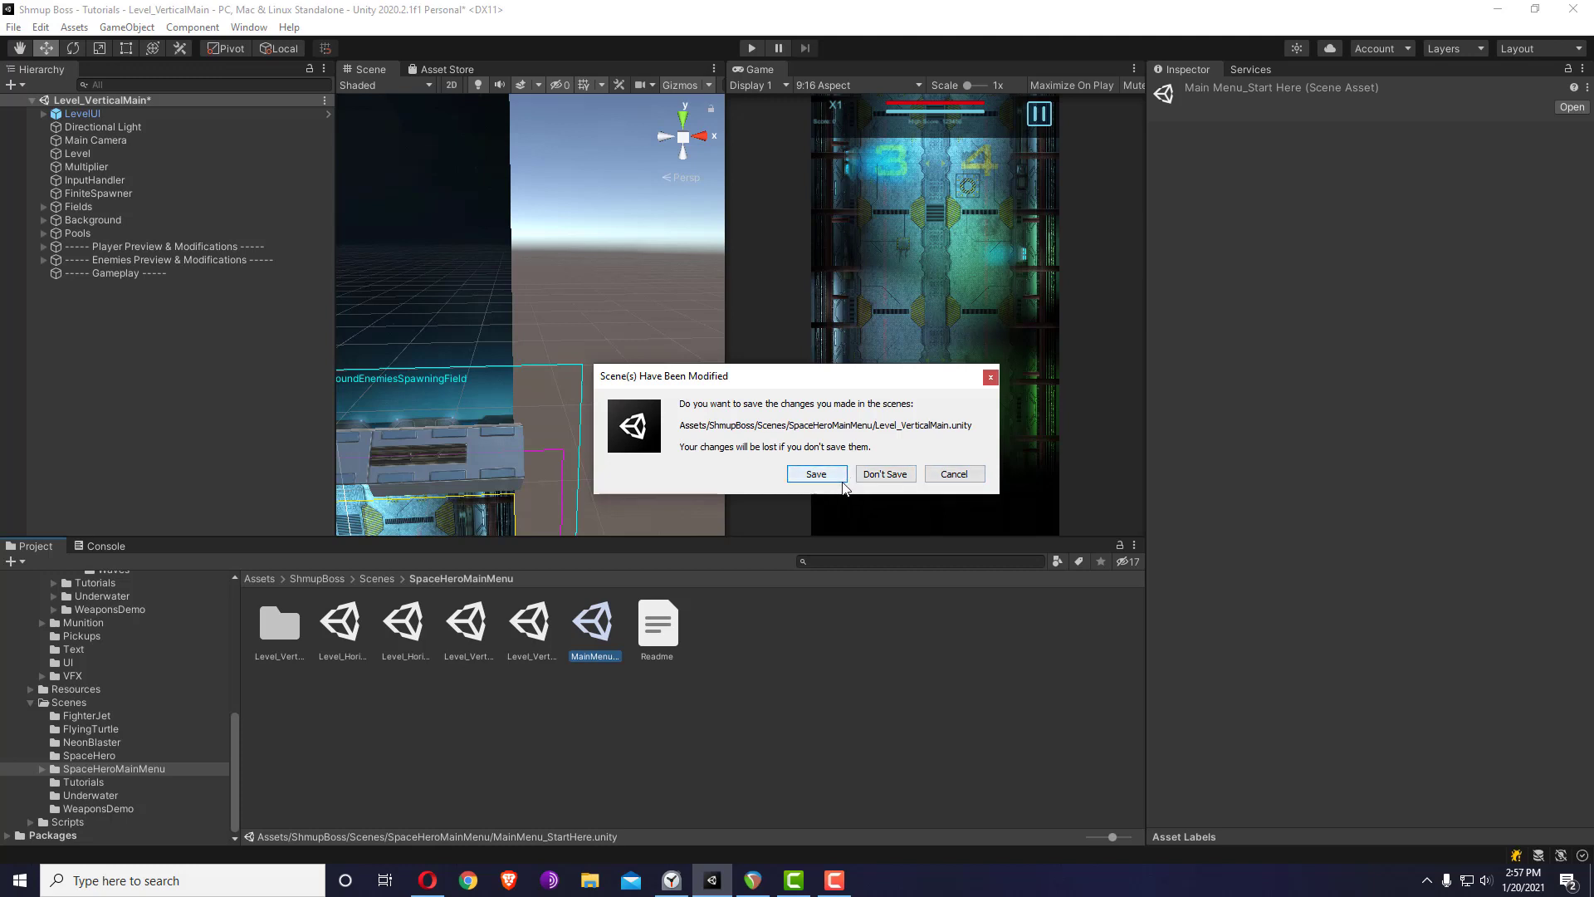
{"action": "left_click", "coordinate": [817, 475]}
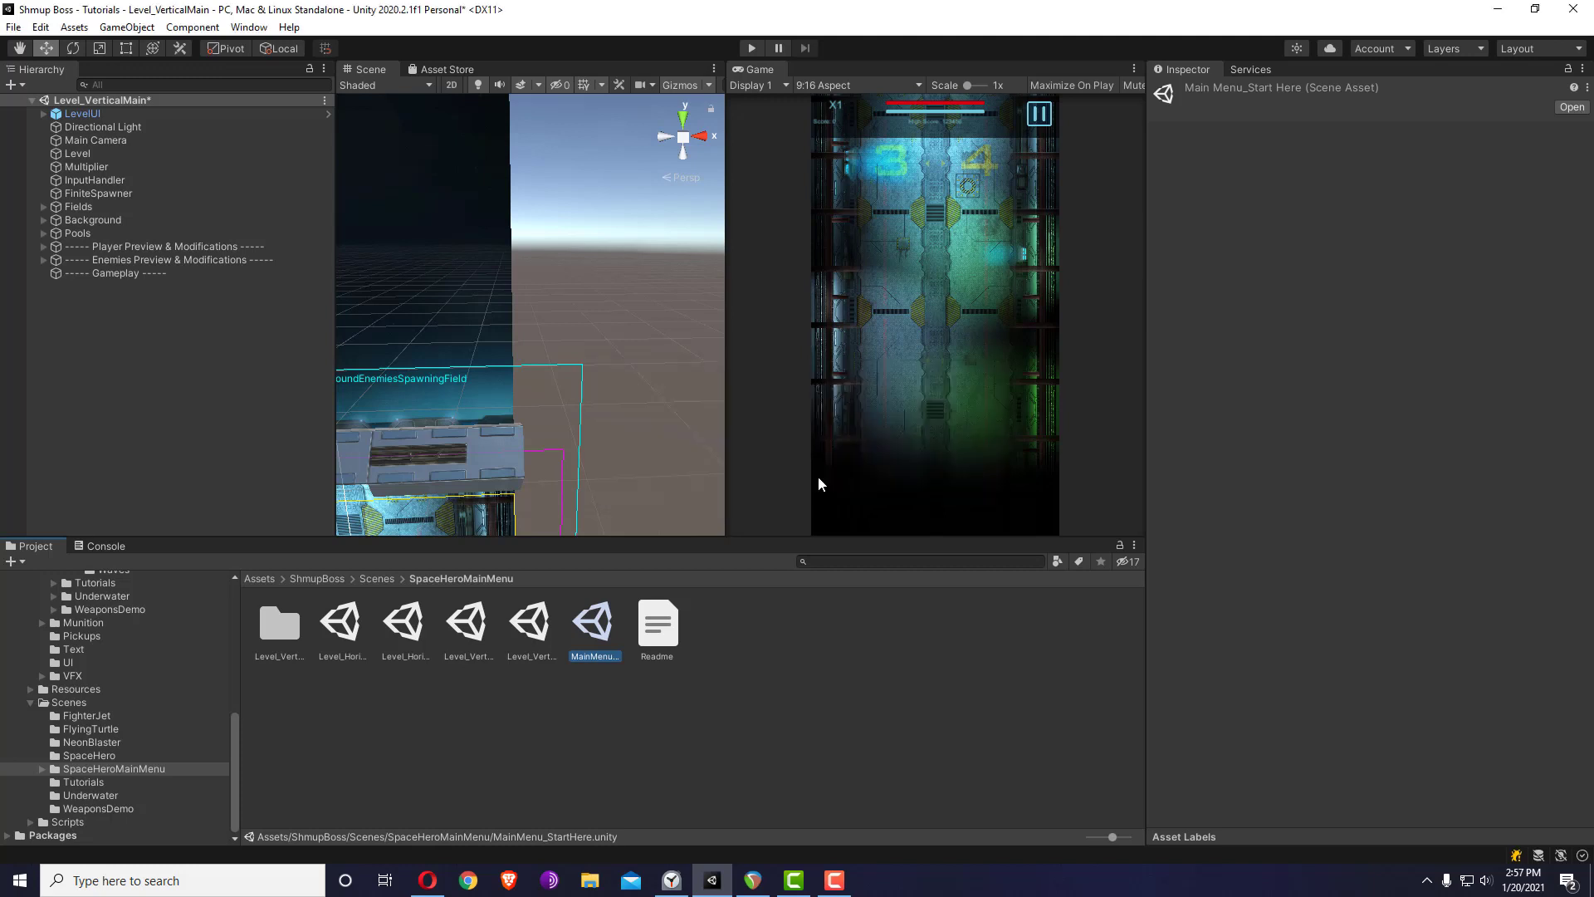
- Open the Level_HorizontalMain scene and display its Lighting settings
{"action": "left_click", "coordinate": [526, 635]}
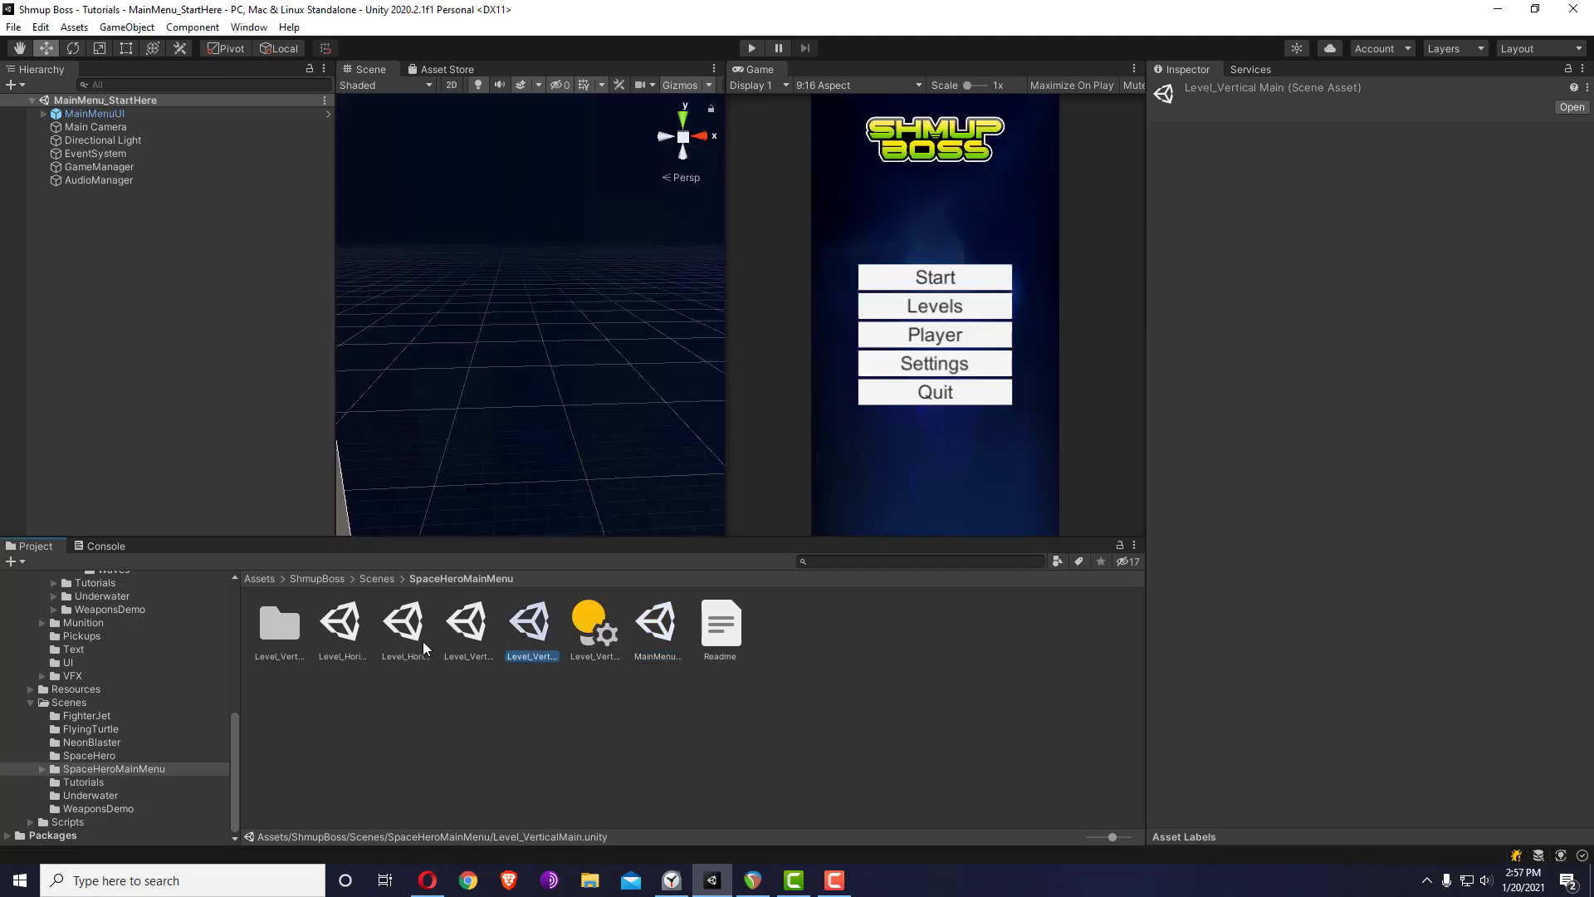
{"action": "left_click", "coordinate": [344, 625]}
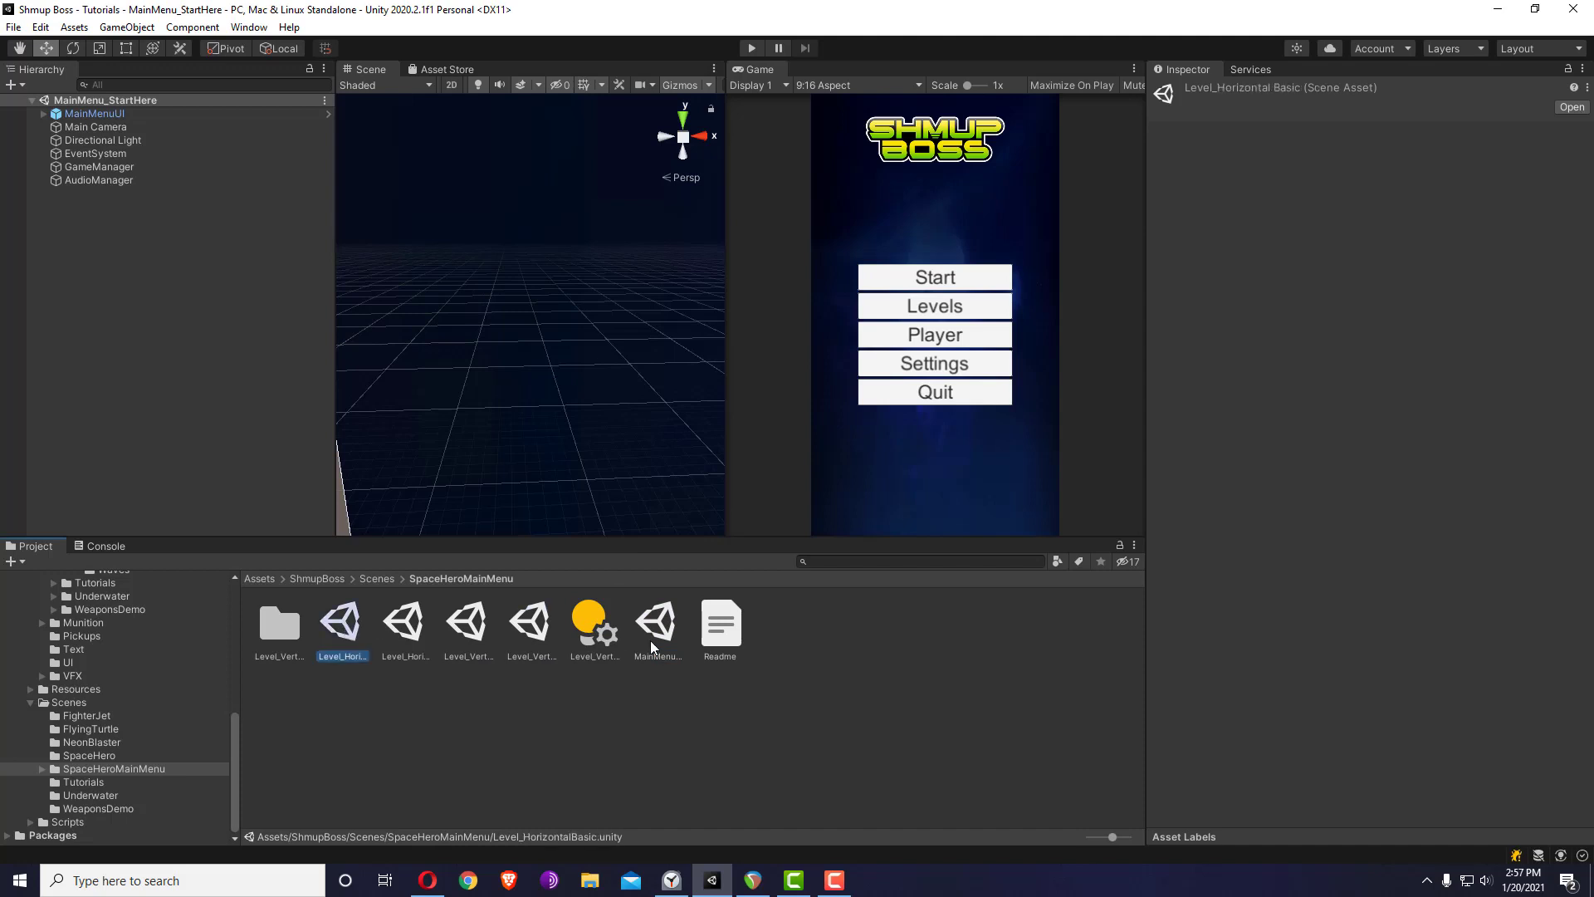
{"action": "left_click", "coordinate": [405, 627]}
{"action": "double_click", "coordinate": [406, 628]}
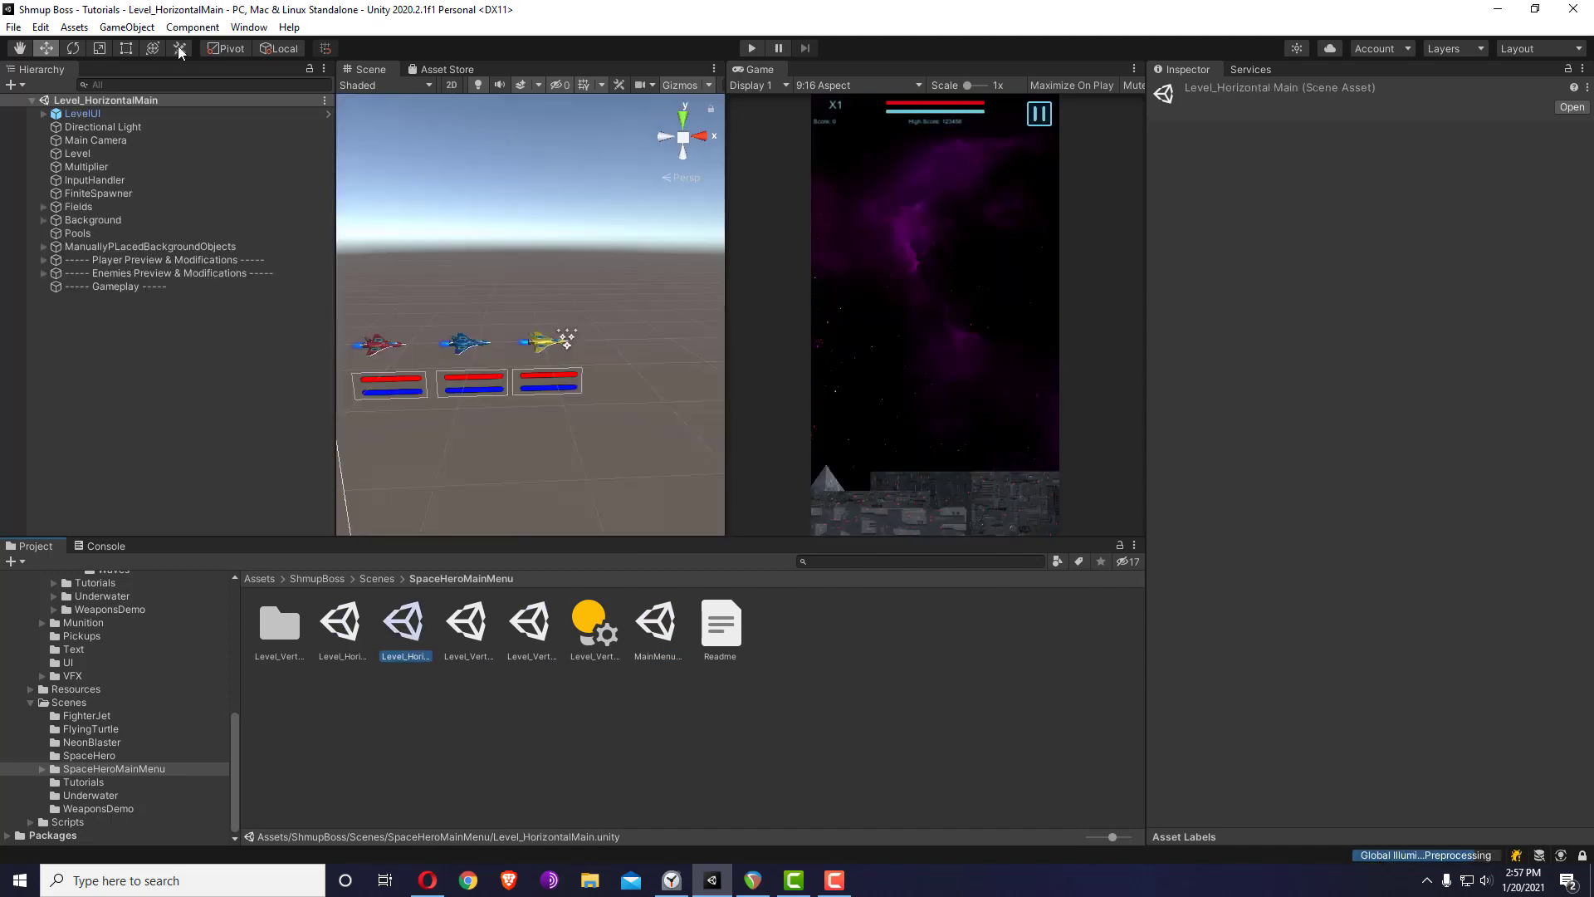
{"action": "left_click", "coordinate": [249, 26]}
{"action": "mouse_move", "coordinate": [312, 288]}
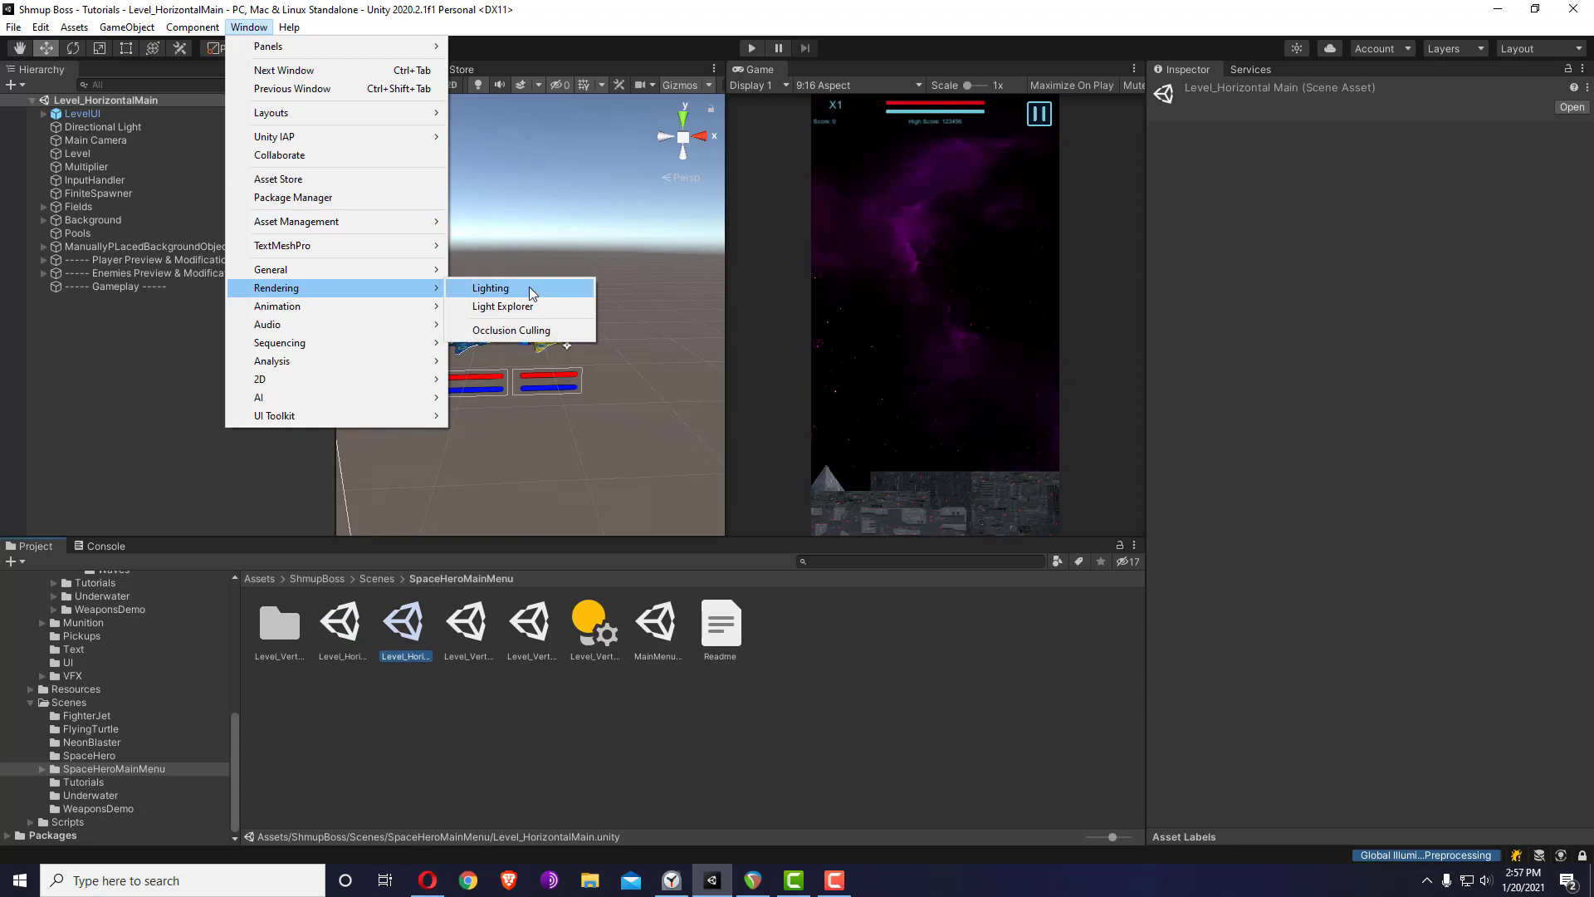
{"action": "left_click", "coordinate": [530, 287]}
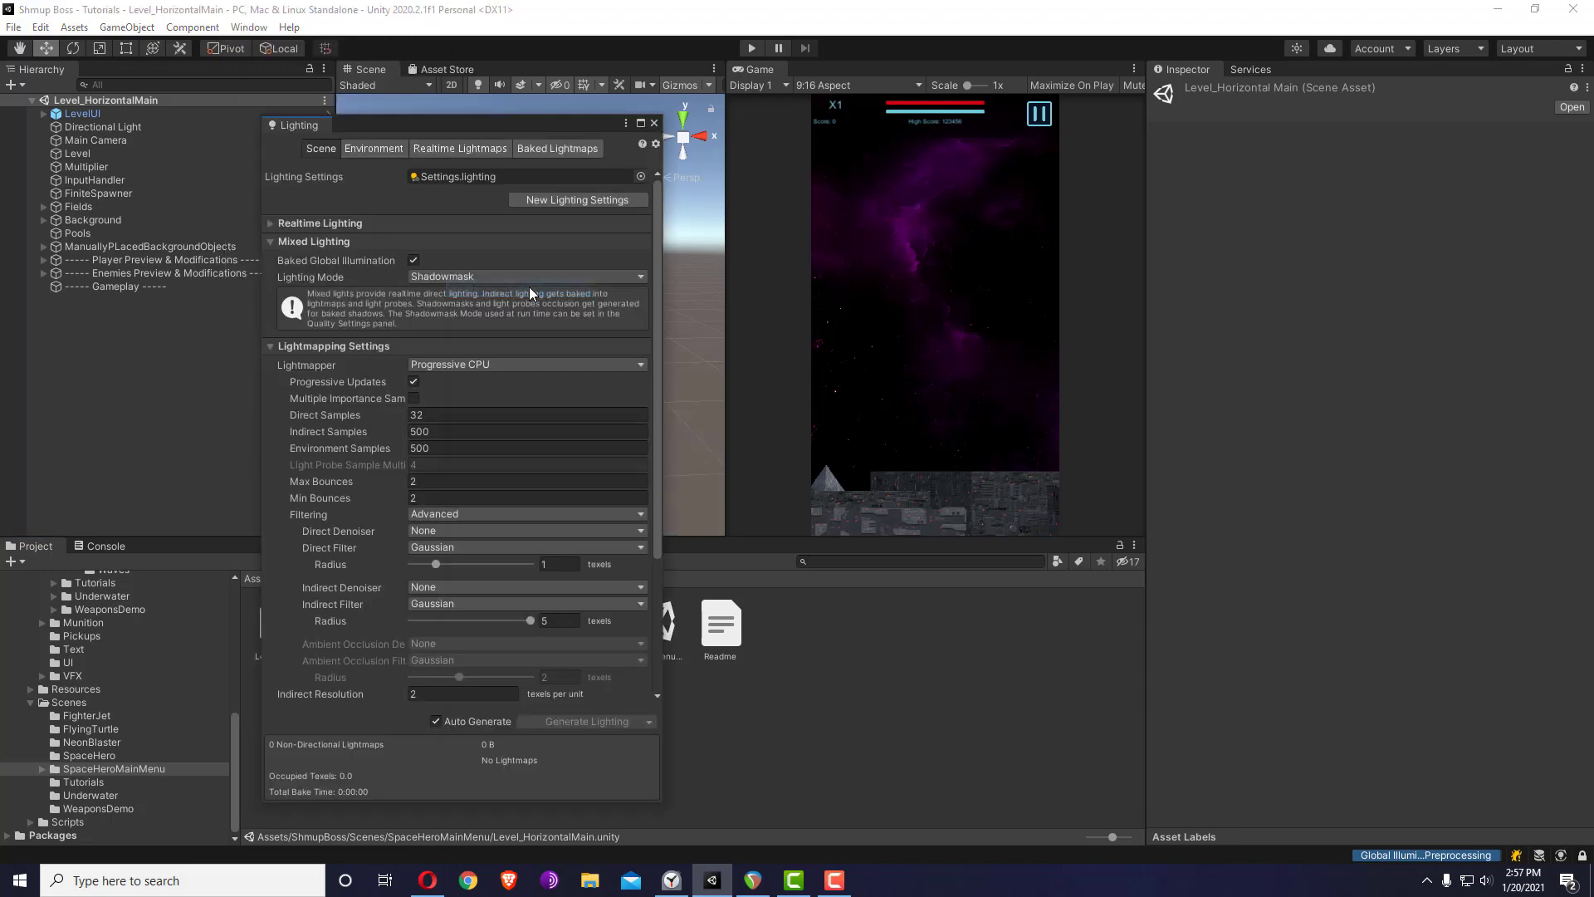
- Turn off Auto Generate and generate the lighting for the Level_HorizontalMain scene
{"action": "left_click", "coordinate": [432, 721]}
{"action": "left_click", "coordinate": [596, 721]}
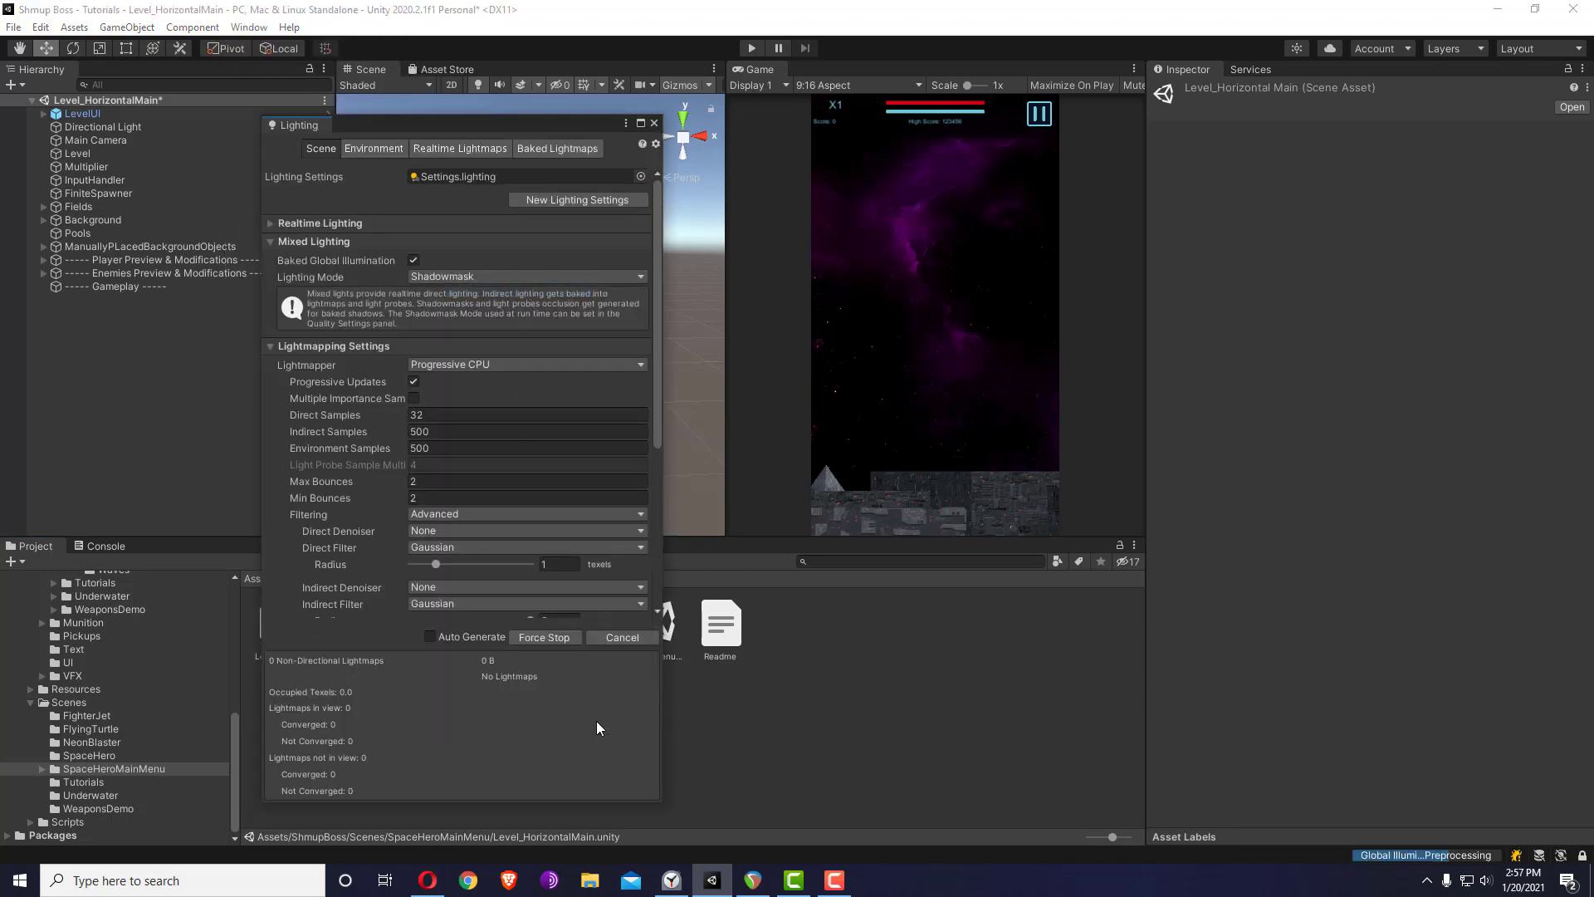
{"action": "left_click", "coordinate": [655, 124]}
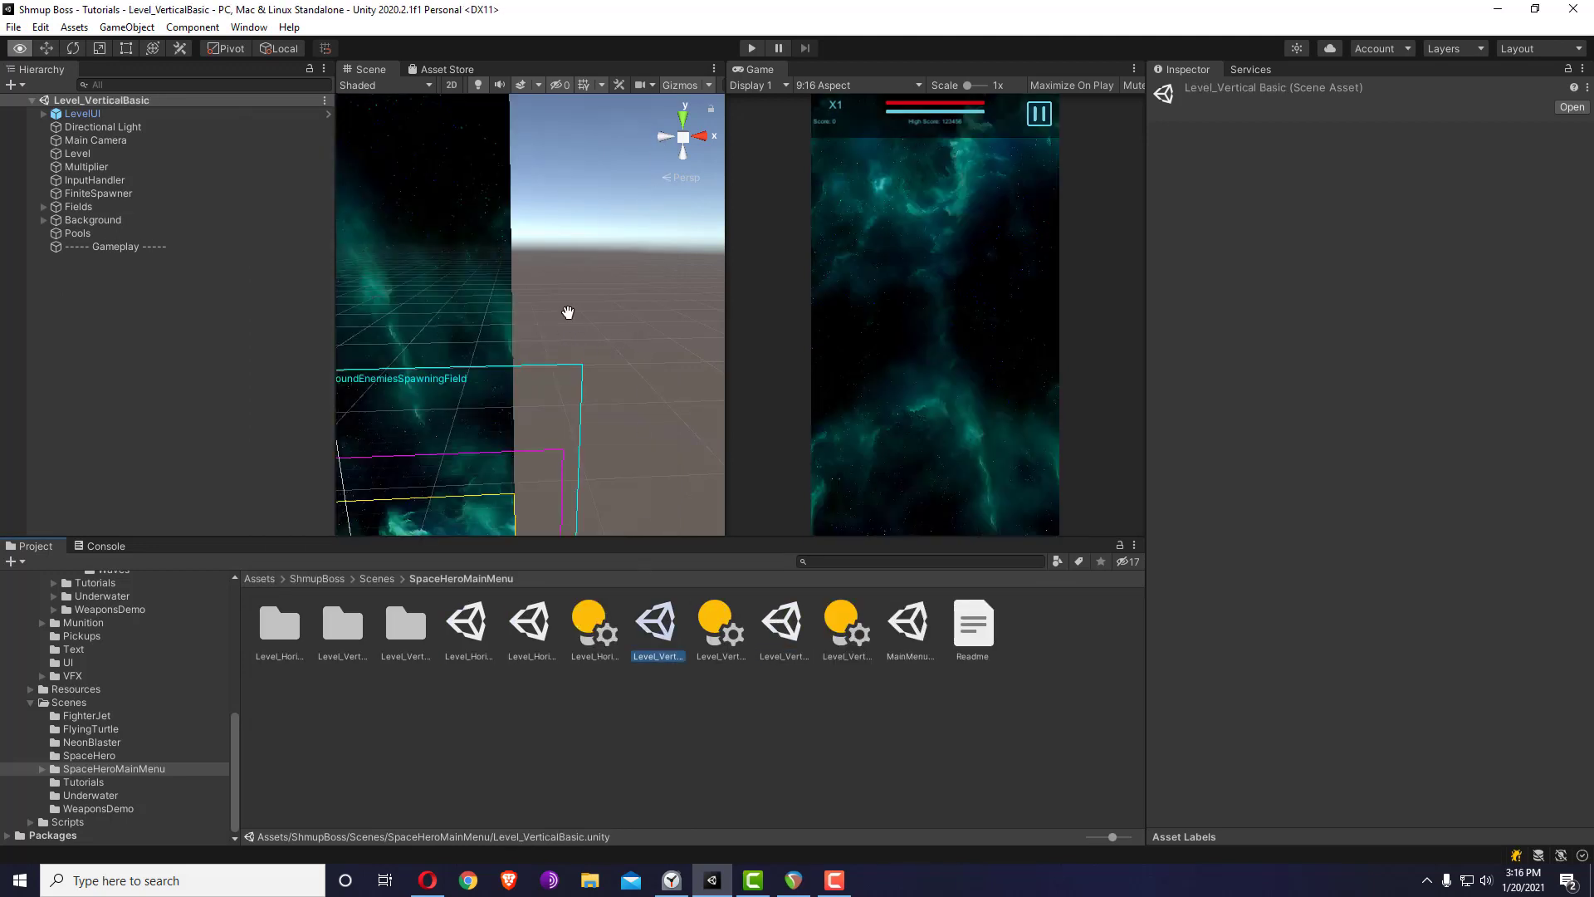
- Display the Lighting settings of Level_VerticalBasic, locate its lighting settings asset, and generate the scene's lighting
{"action": "left_click", "coordinate": [248, 26]}
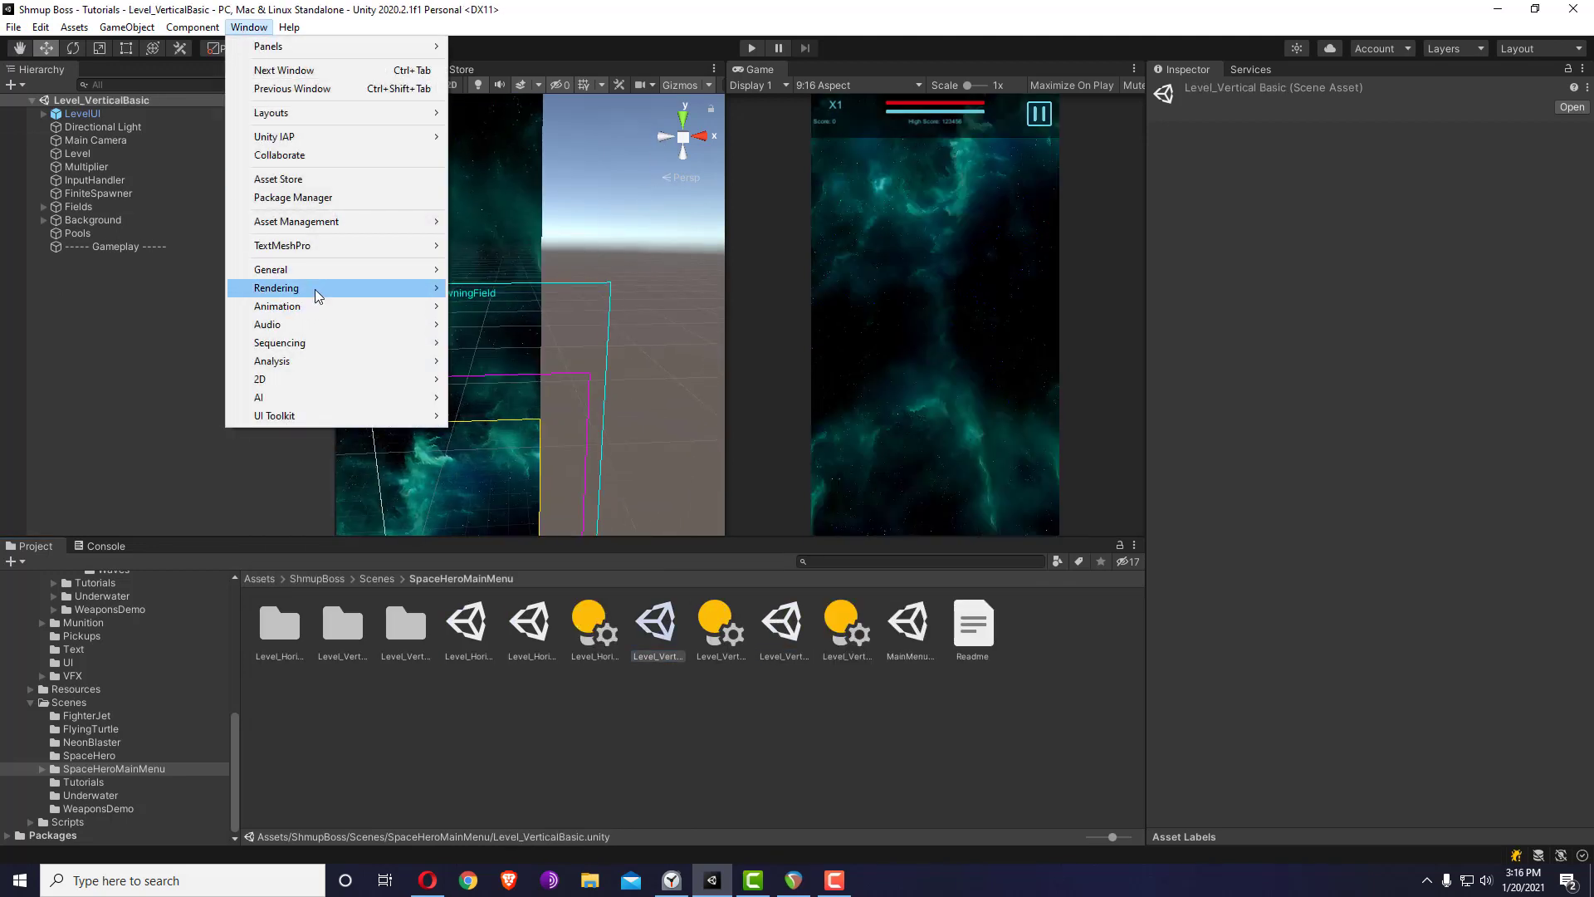
{"action": "mouse_move", "coordinate": [316, 289]}
{"action": "left_click", "coordinate": [512, 287]}
{"action": "left_click", "coordinate": [487, 176]}
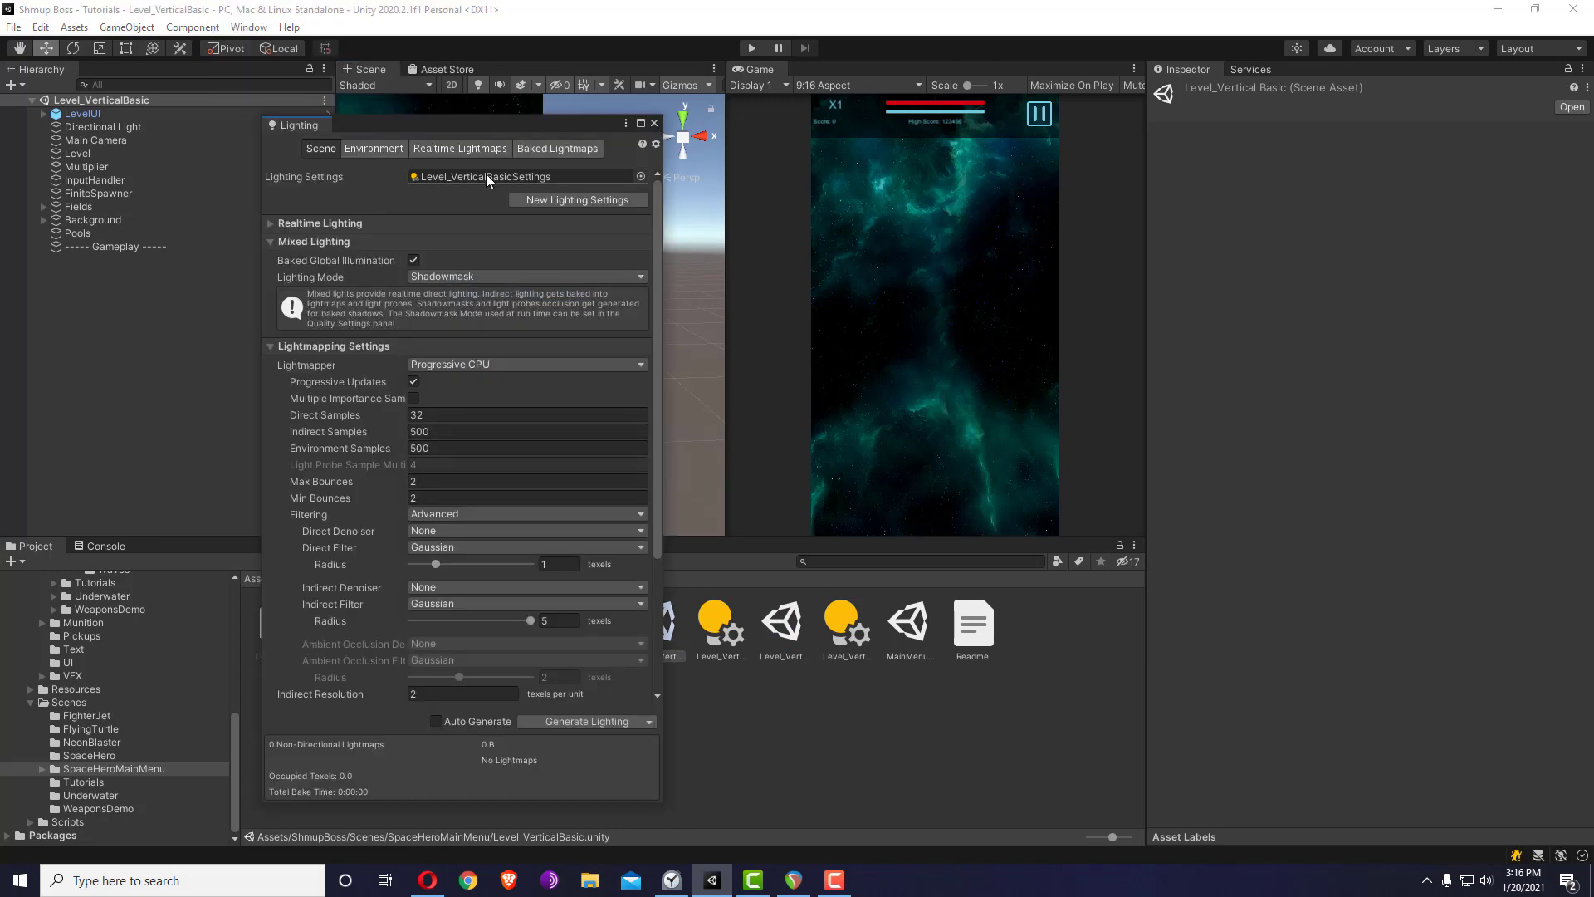
{"action": "left_click", "coordinate": [573, 725]}
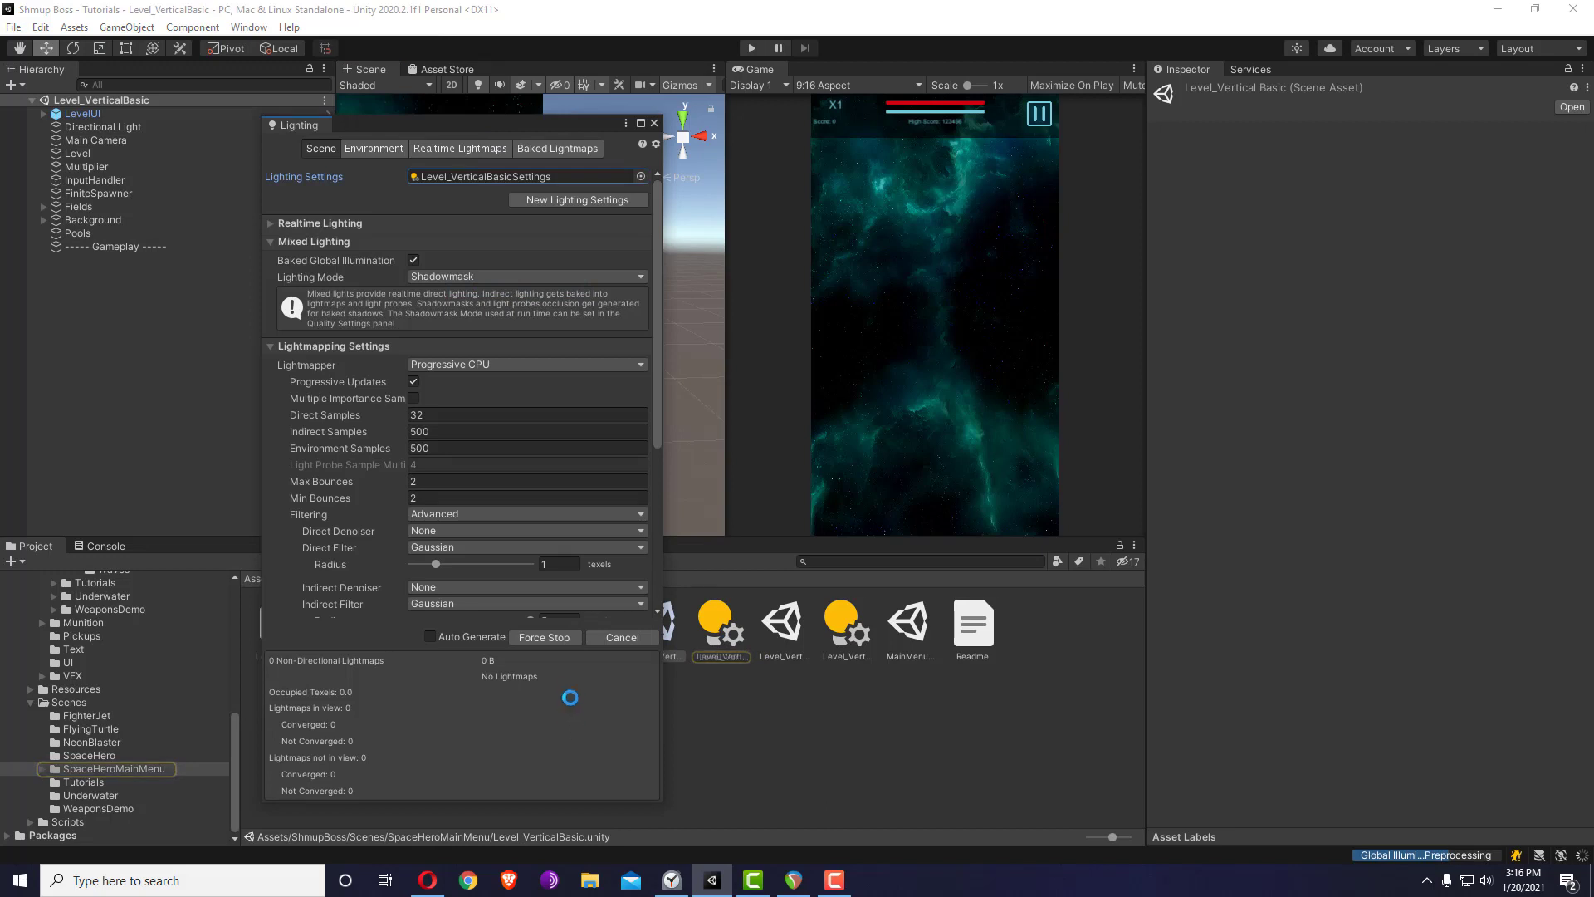
{"action": "left_click", "coordinate": [653, 124]}
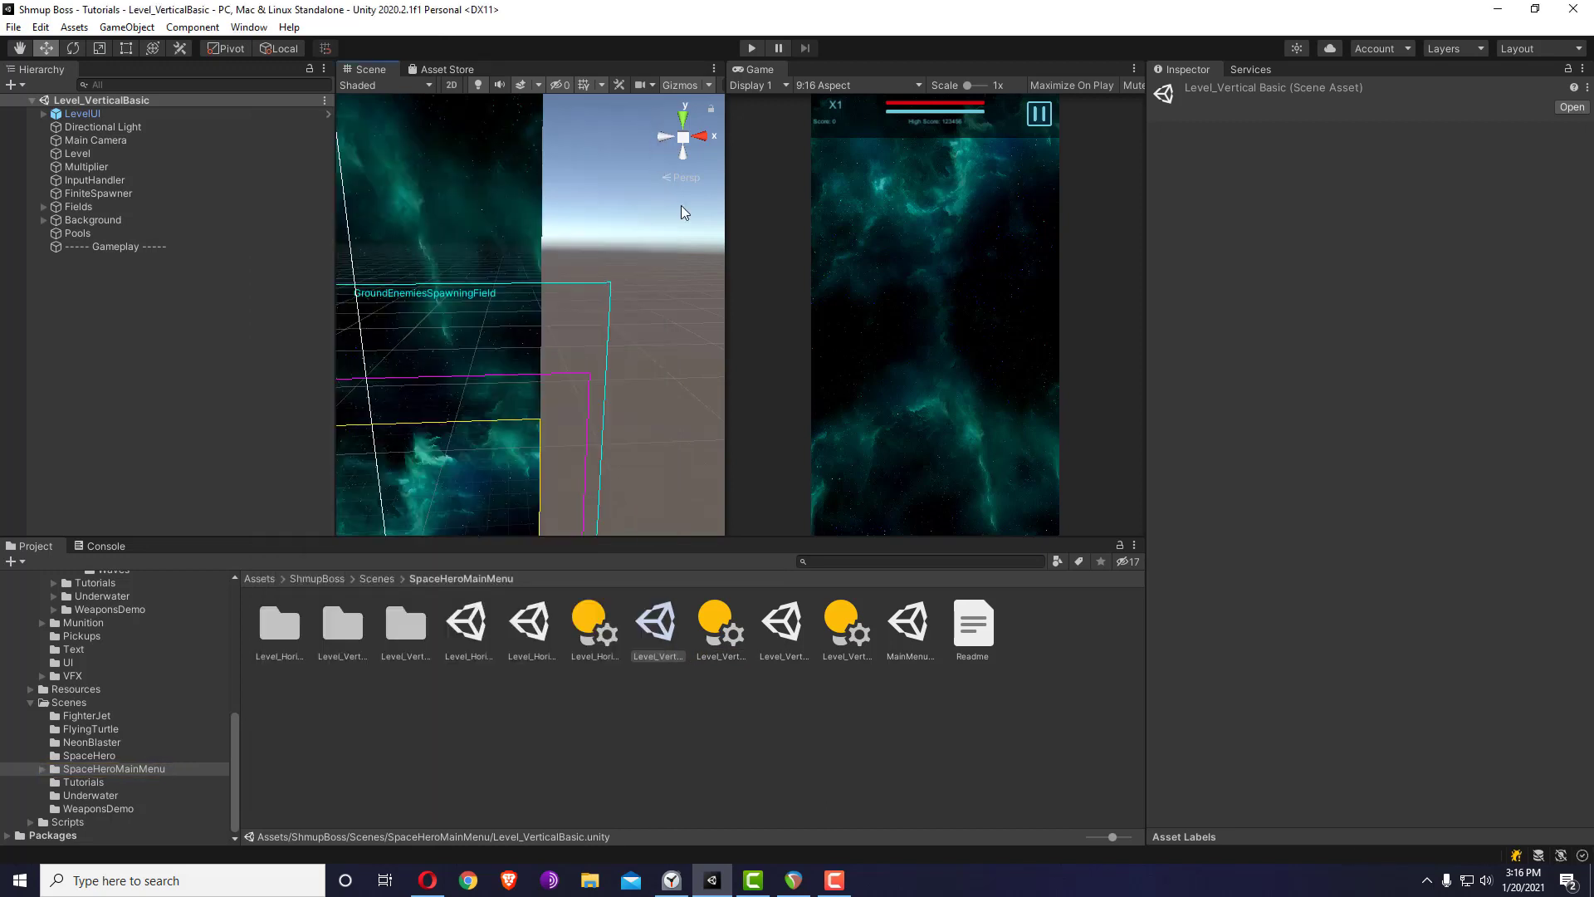
- Open the MainMenu_StartHere scene, start the first level in a play test, and steer the ship briefly
{"action": "double_click", "coordinate": [923, 625]}
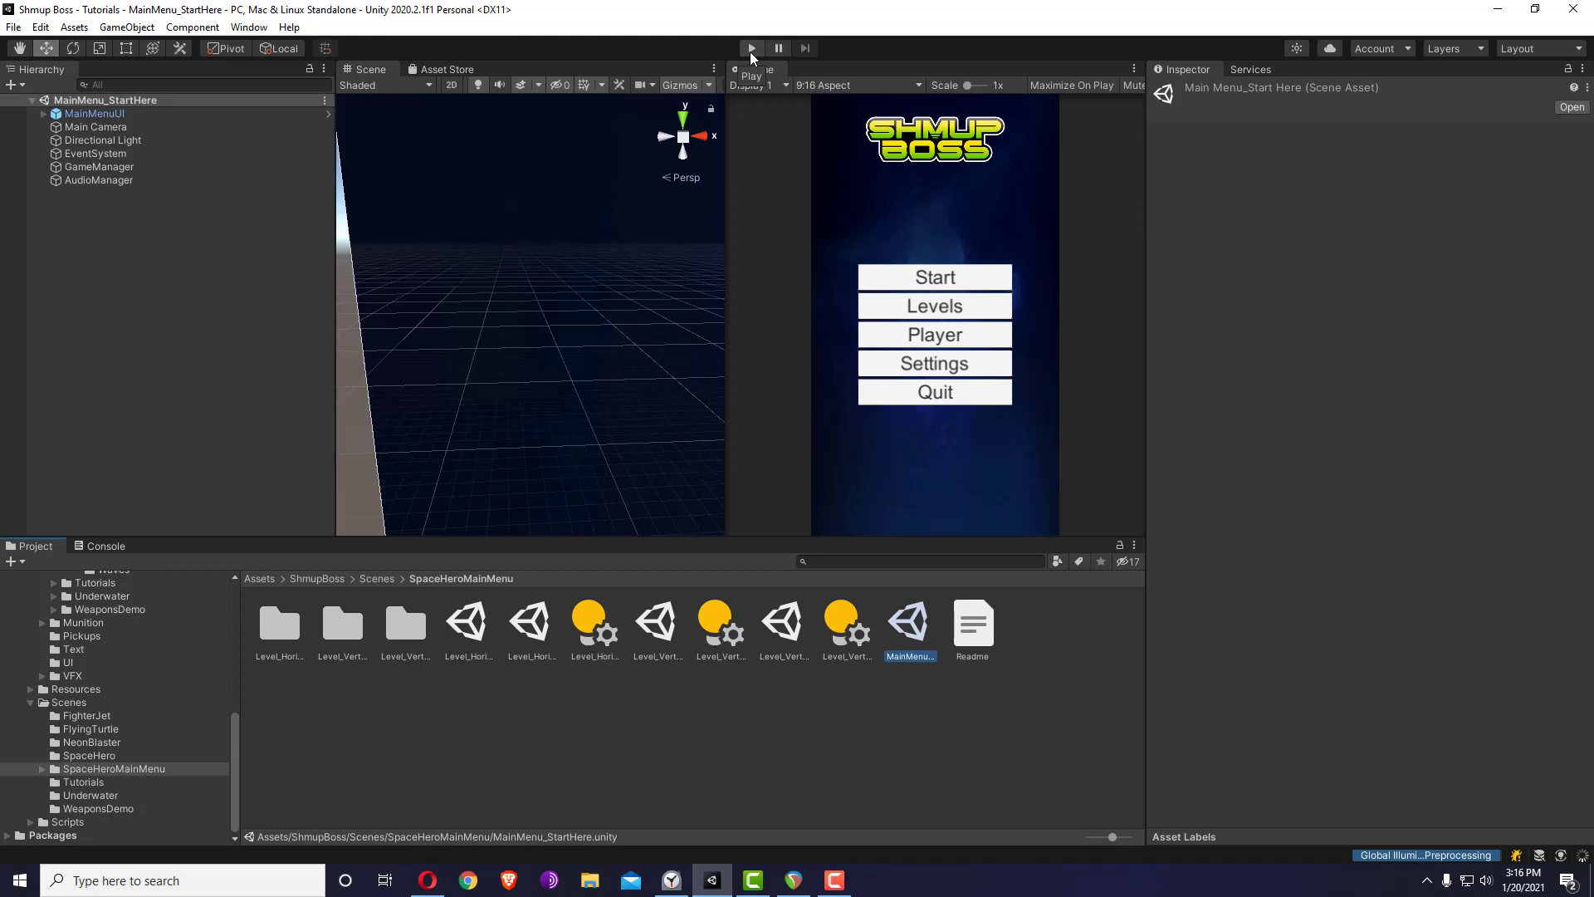
{"action": "left_click", "coordinate": [655, 631]}
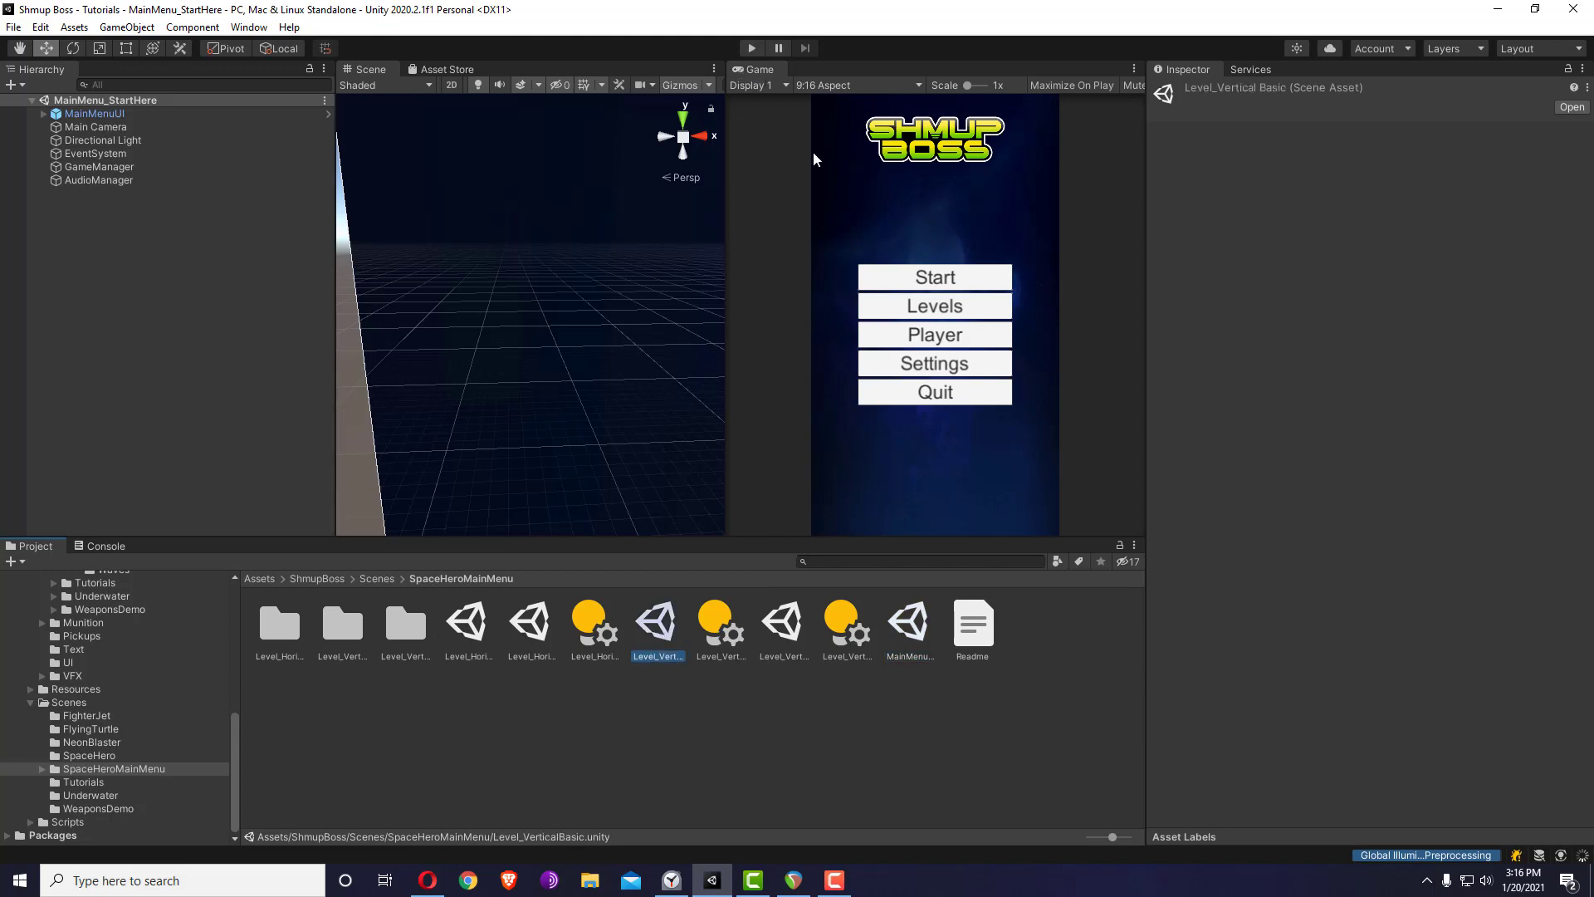
{"action": "left_click", "coordinate": [750, 50]}
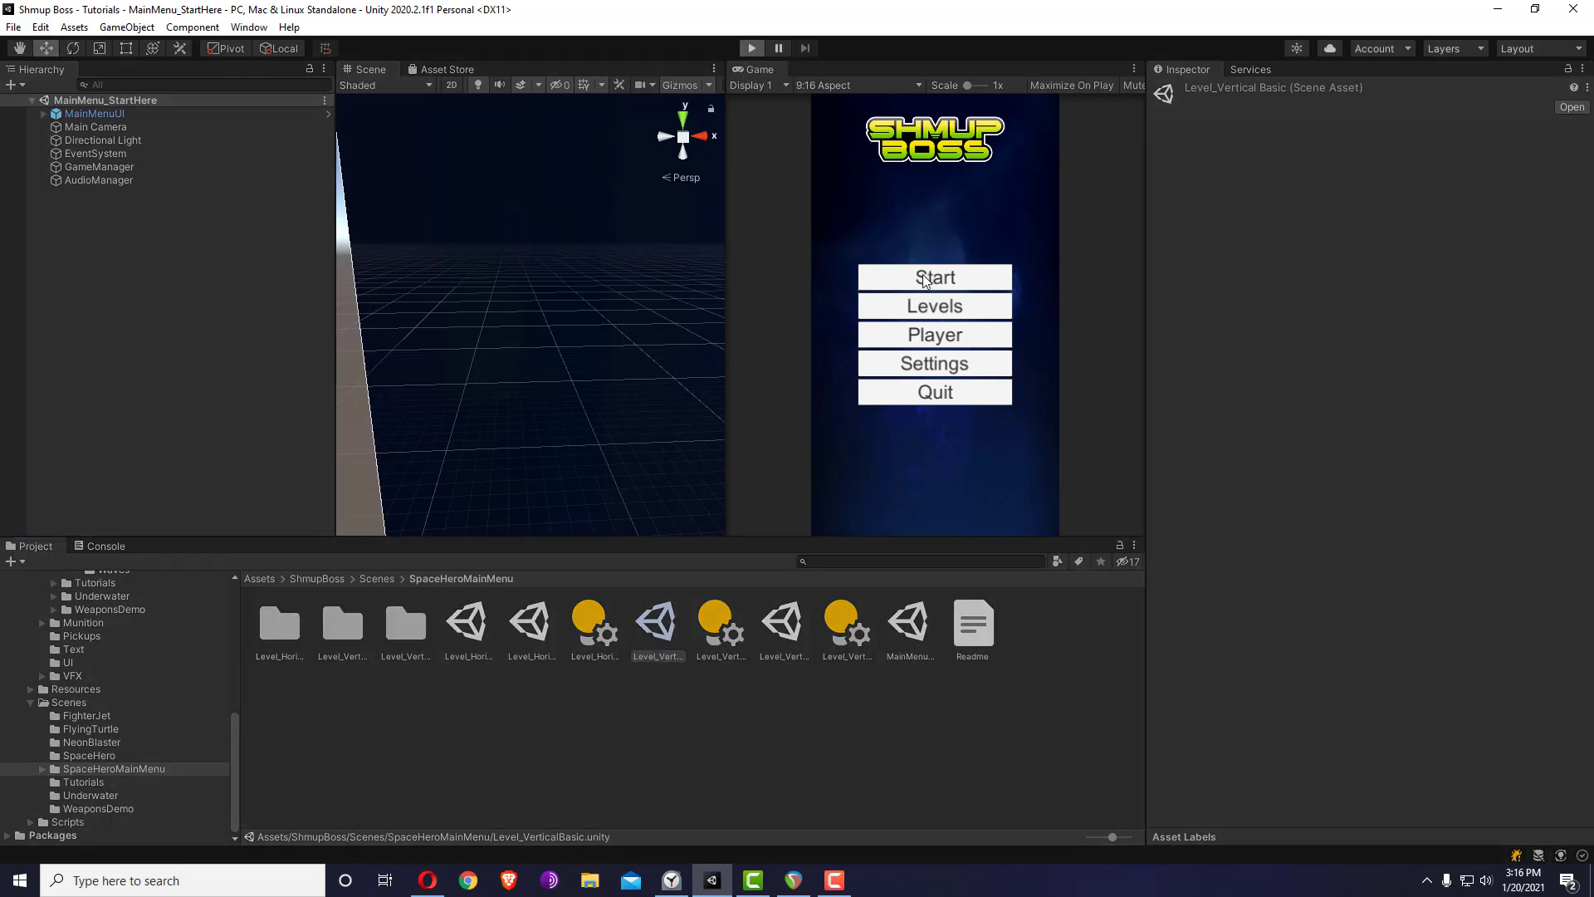
{"action": "left_click", "coordinate": [953, 276]}
{"action": "key", "text": "XF86AudioLowerVolume"}
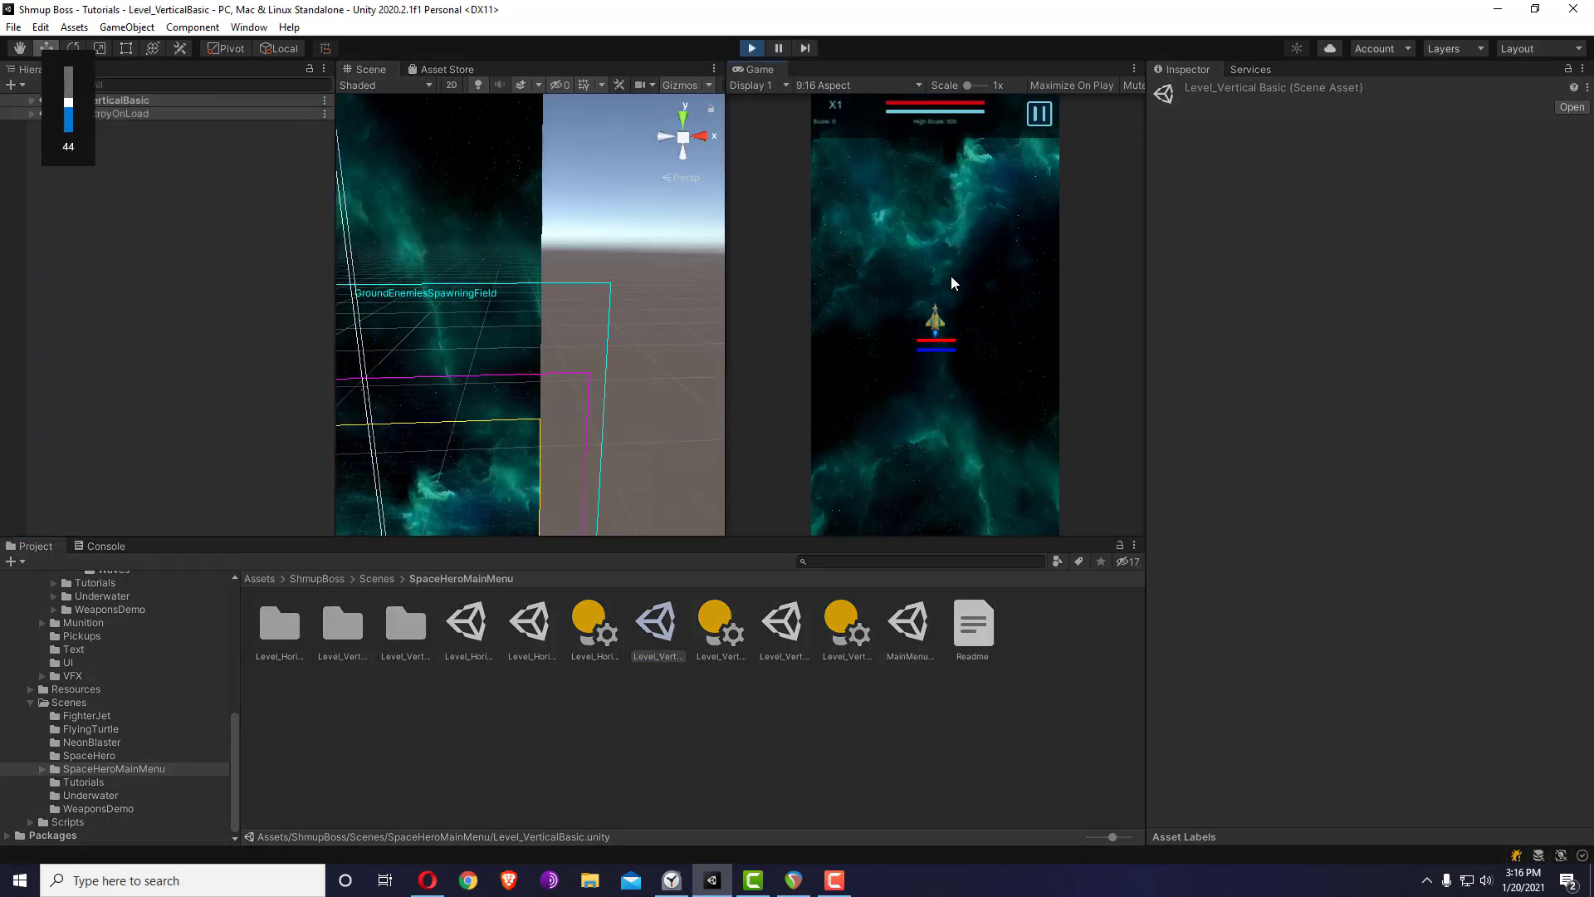
{"action": "key", "text": "Left"}
{"action": "key", "text": "Down"}
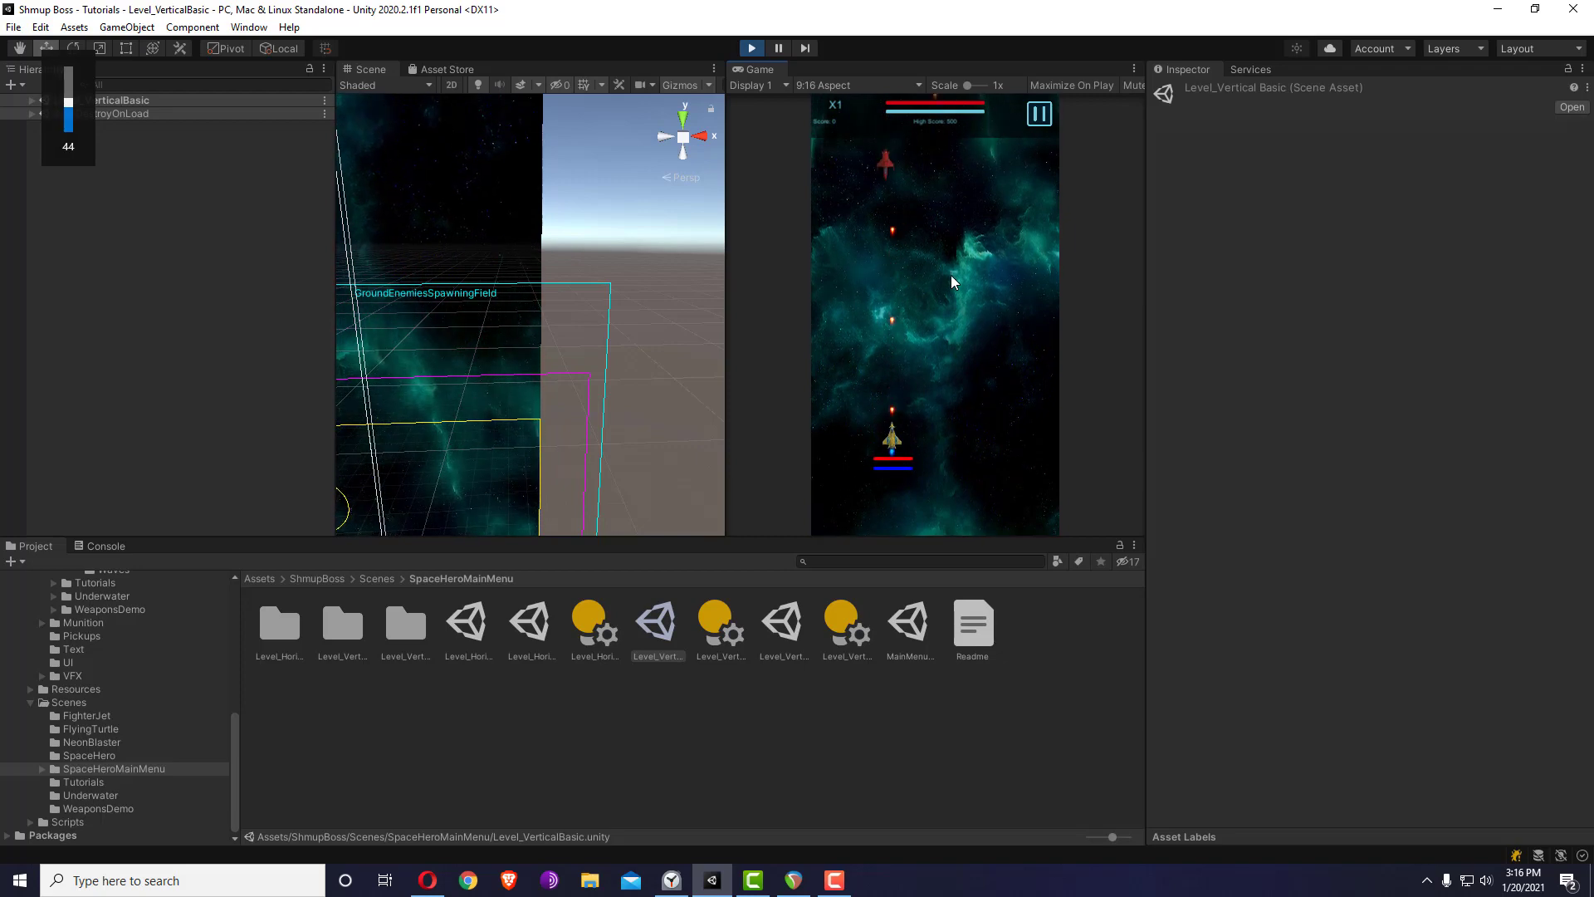
- Pause the level, restart it from the pause menu to check its lighting, and stop the play test
{"action": "left_click", "coordinate": [1039, 114]}
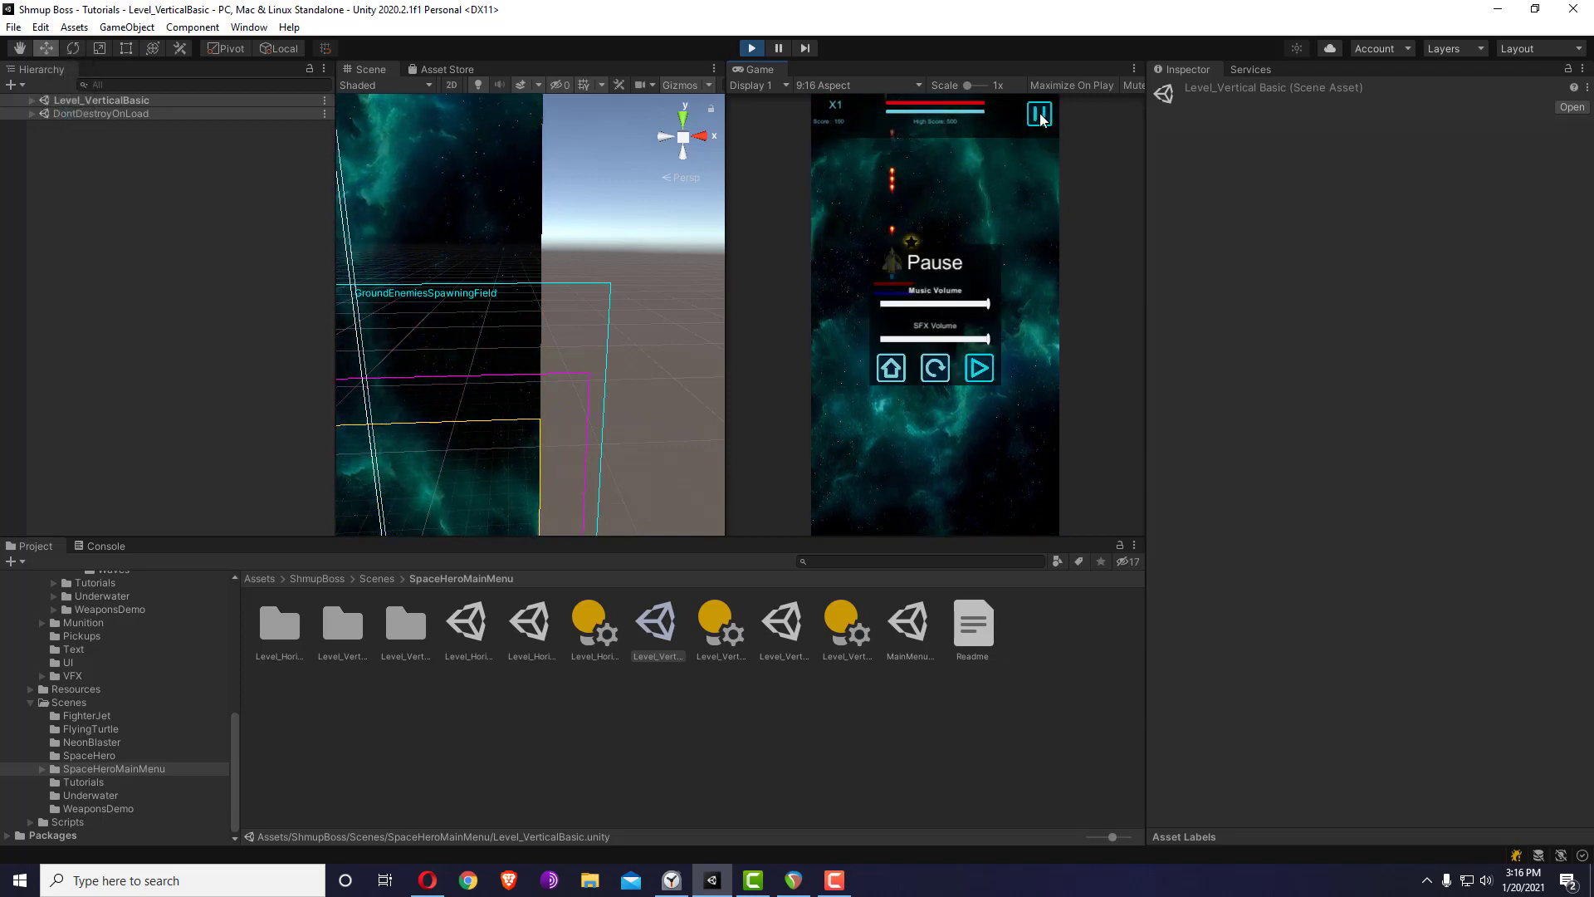
{"action": "left_click", "coordinate": [924, 374]}
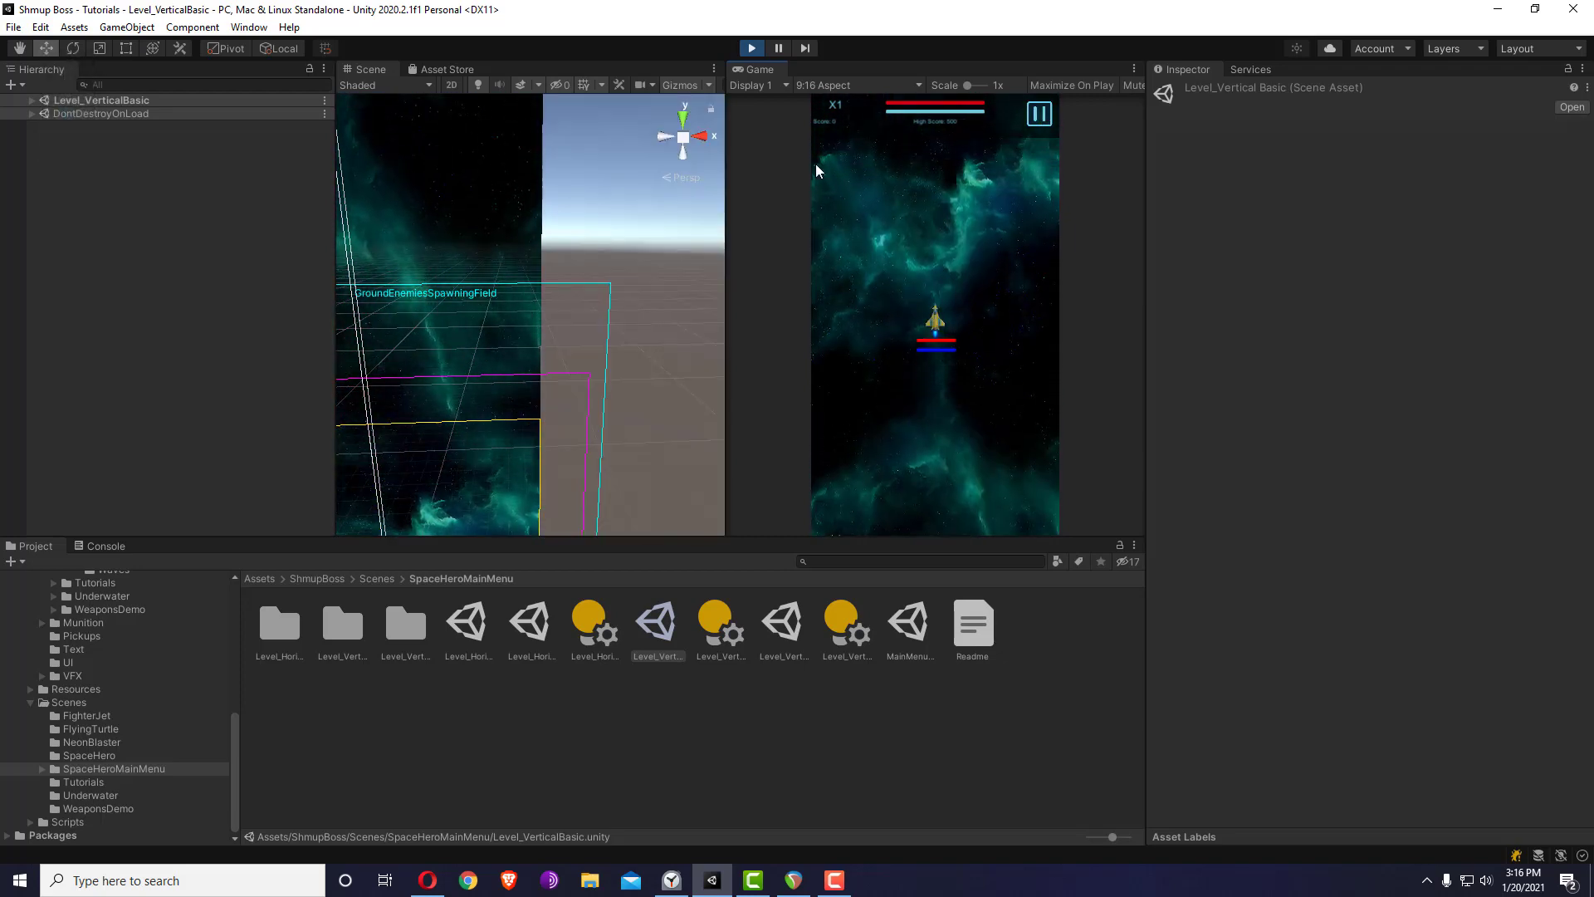
{"action": "left_click", "coordinate": [752, 49]}
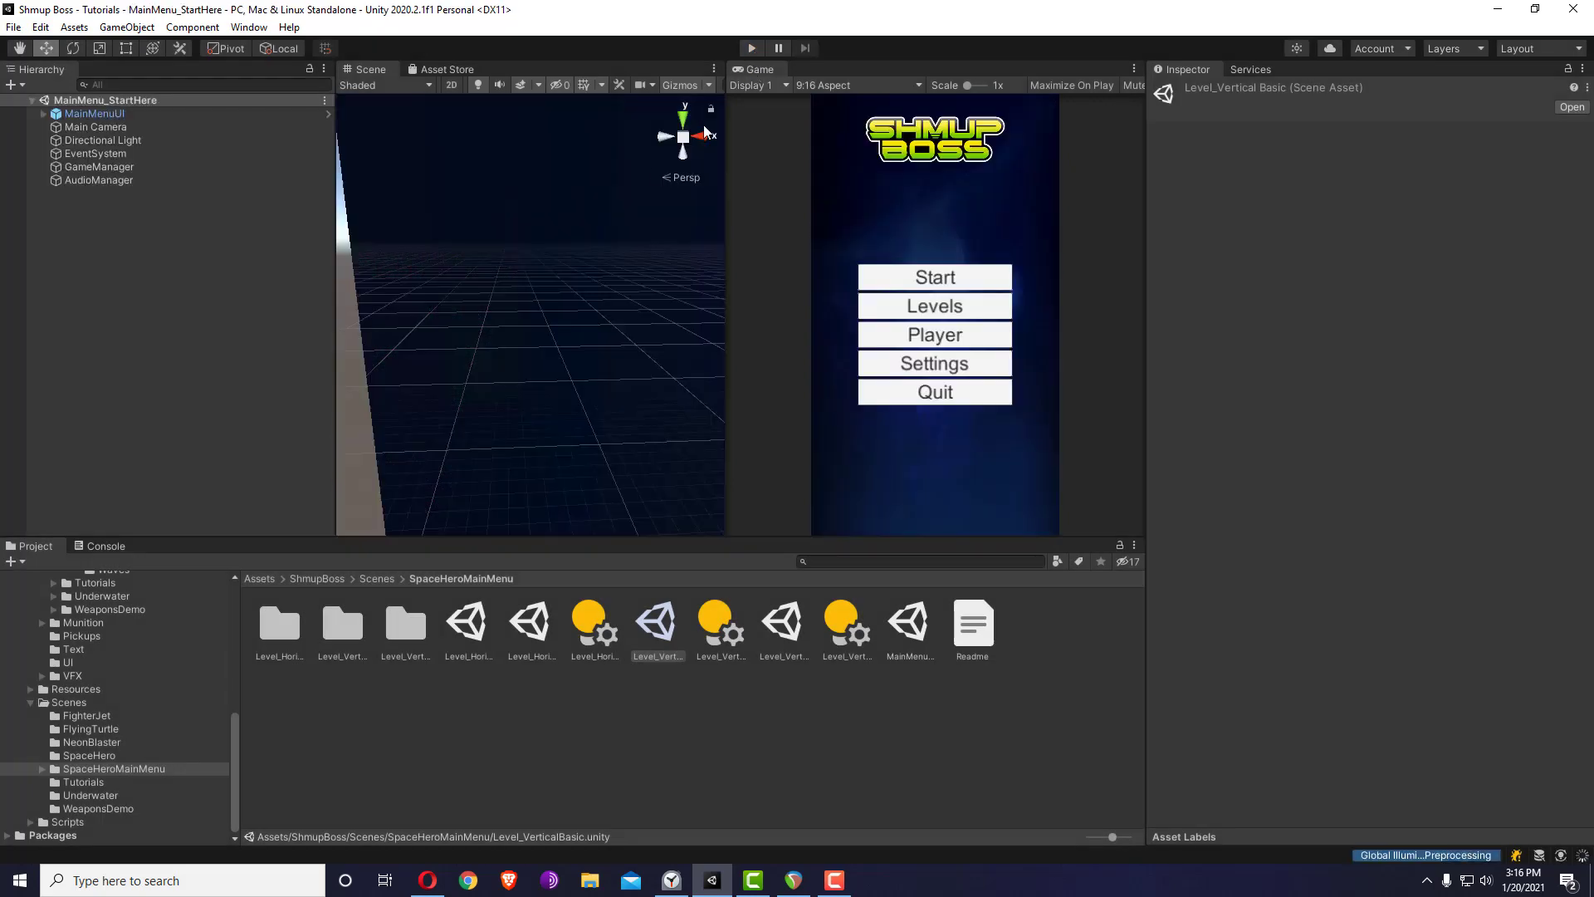
- Examine the GameManager's Player Selections and locate Element 0's vertical player prefab in the project
{"action": "left_click", "coordinate": [91, 729]}
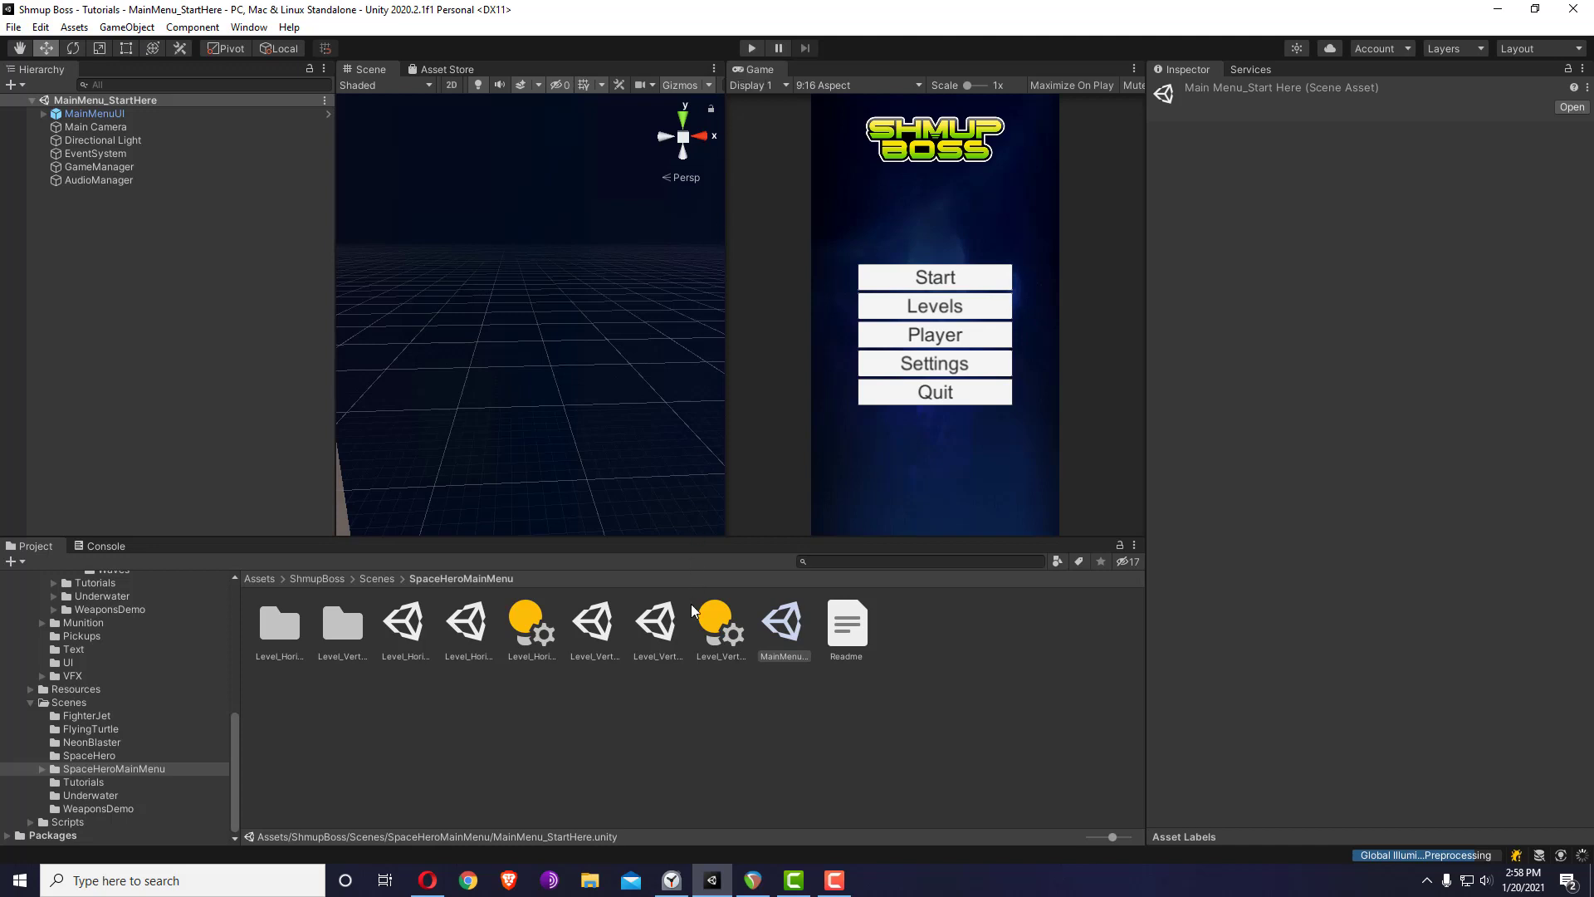
{"action": "left_click", "coordinate": [683, 694]}
{"action": "left_click", "coordinate": [800, 621]}
{"action": "left_click", "coordinate": [158, 167]}
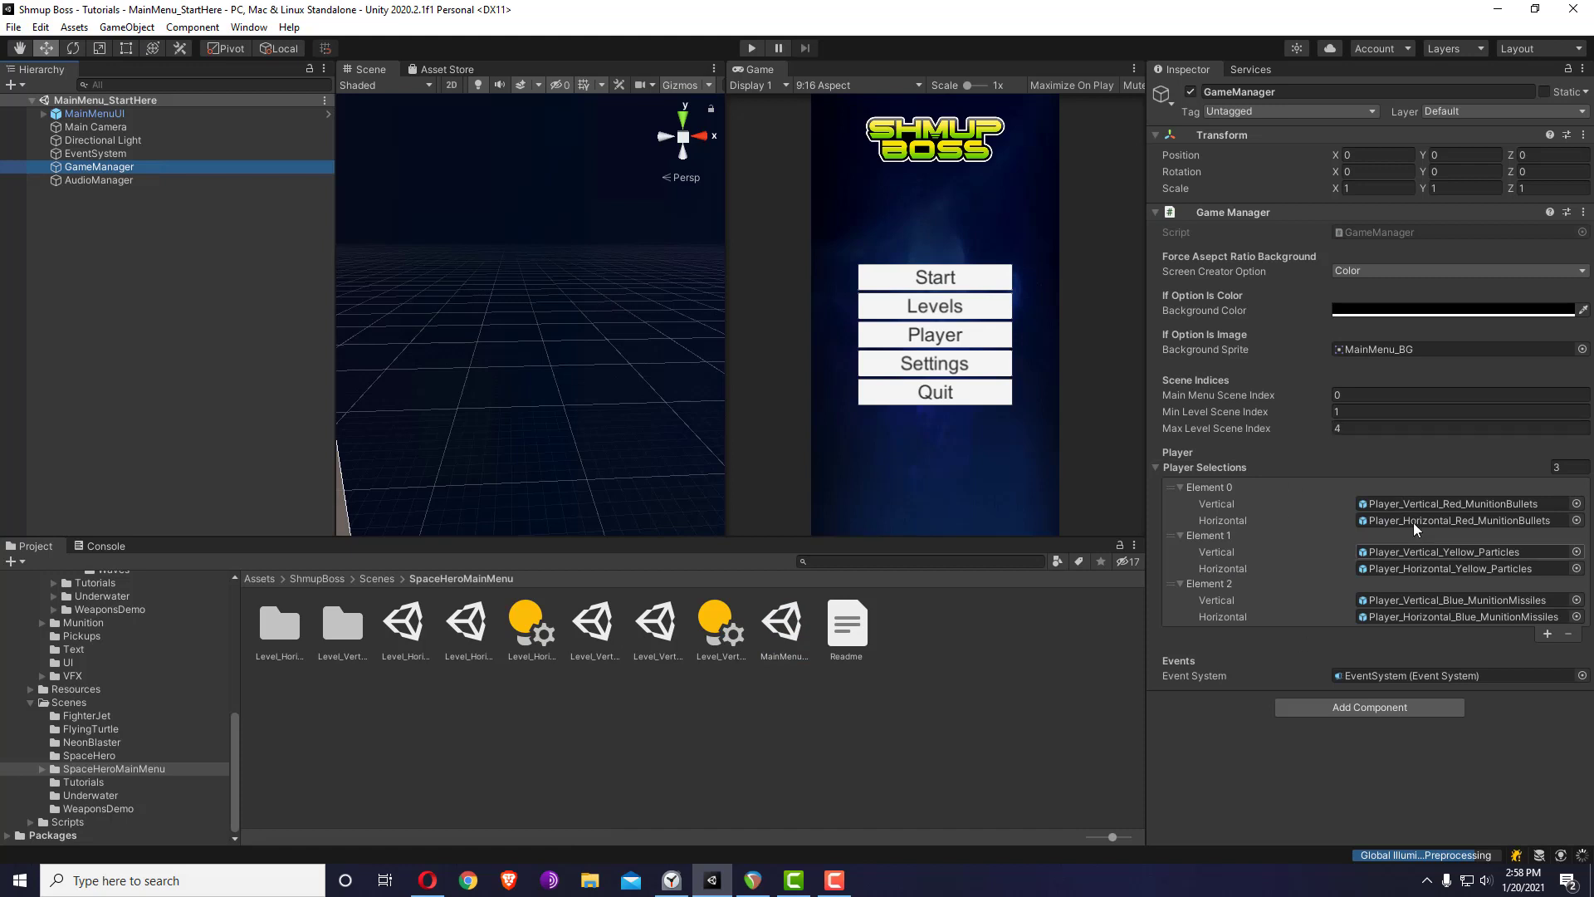
{"action": "left_click", "coordinate": [1421, 502]}
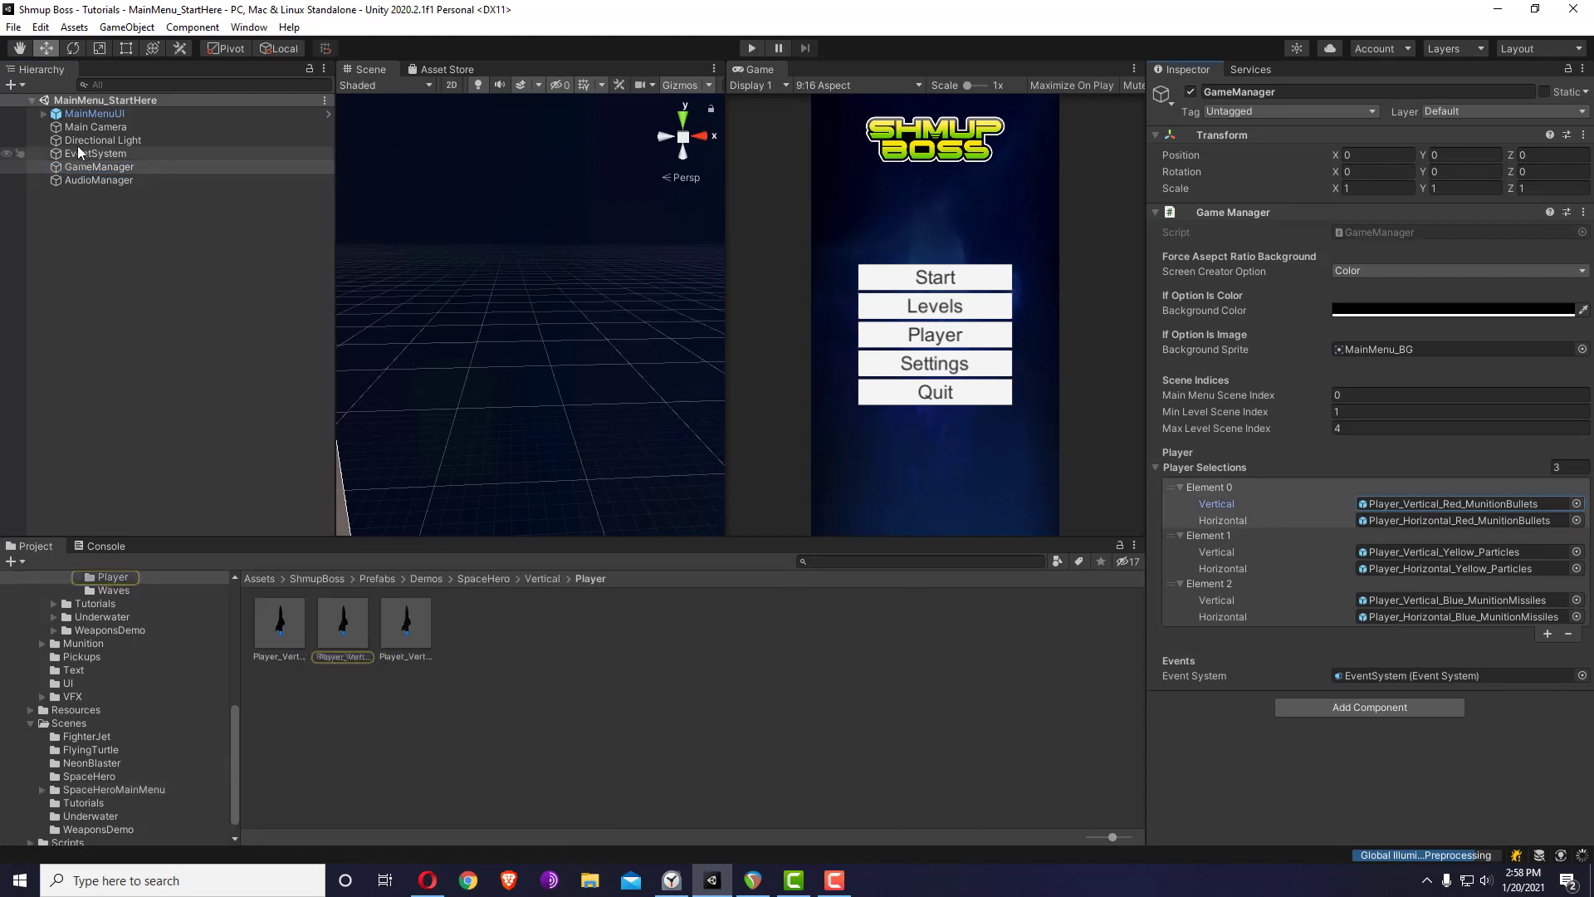
- Expand MainMenuUI and its Player Menu to view the avatar canvases, and collapse both again
{"action": "left_click", "coordinate": [85, 113]}
{"action": "left_click", "coordinate": [43, 114]}
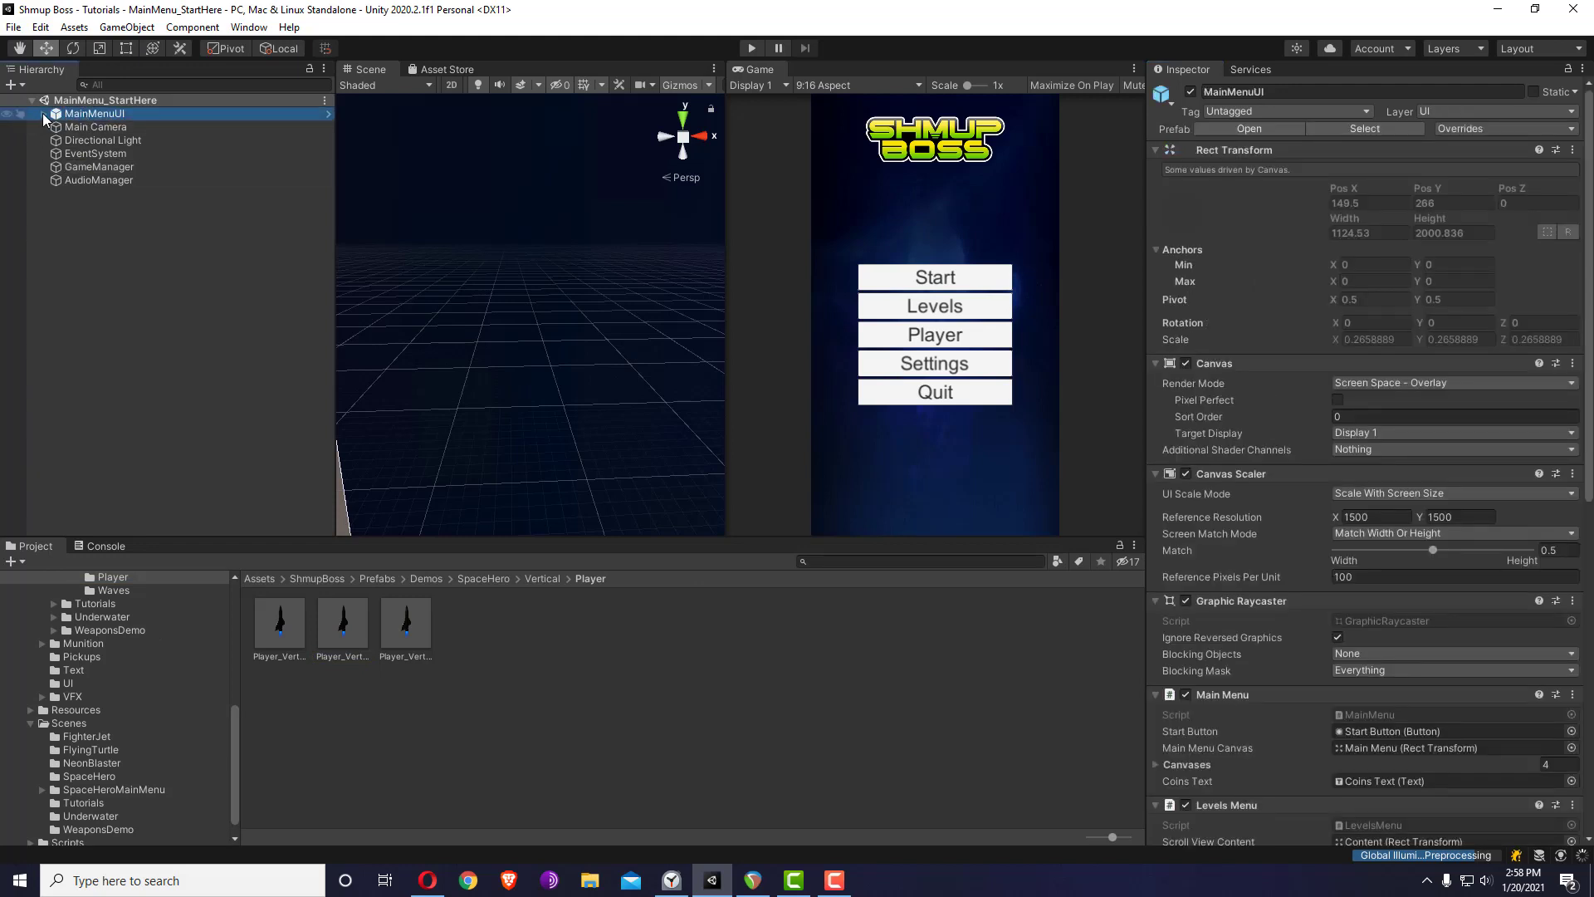
{"action": "left_click", "coordinate": [52, 178]}
{"action": "left_click", "coordinate": [54, 180]}
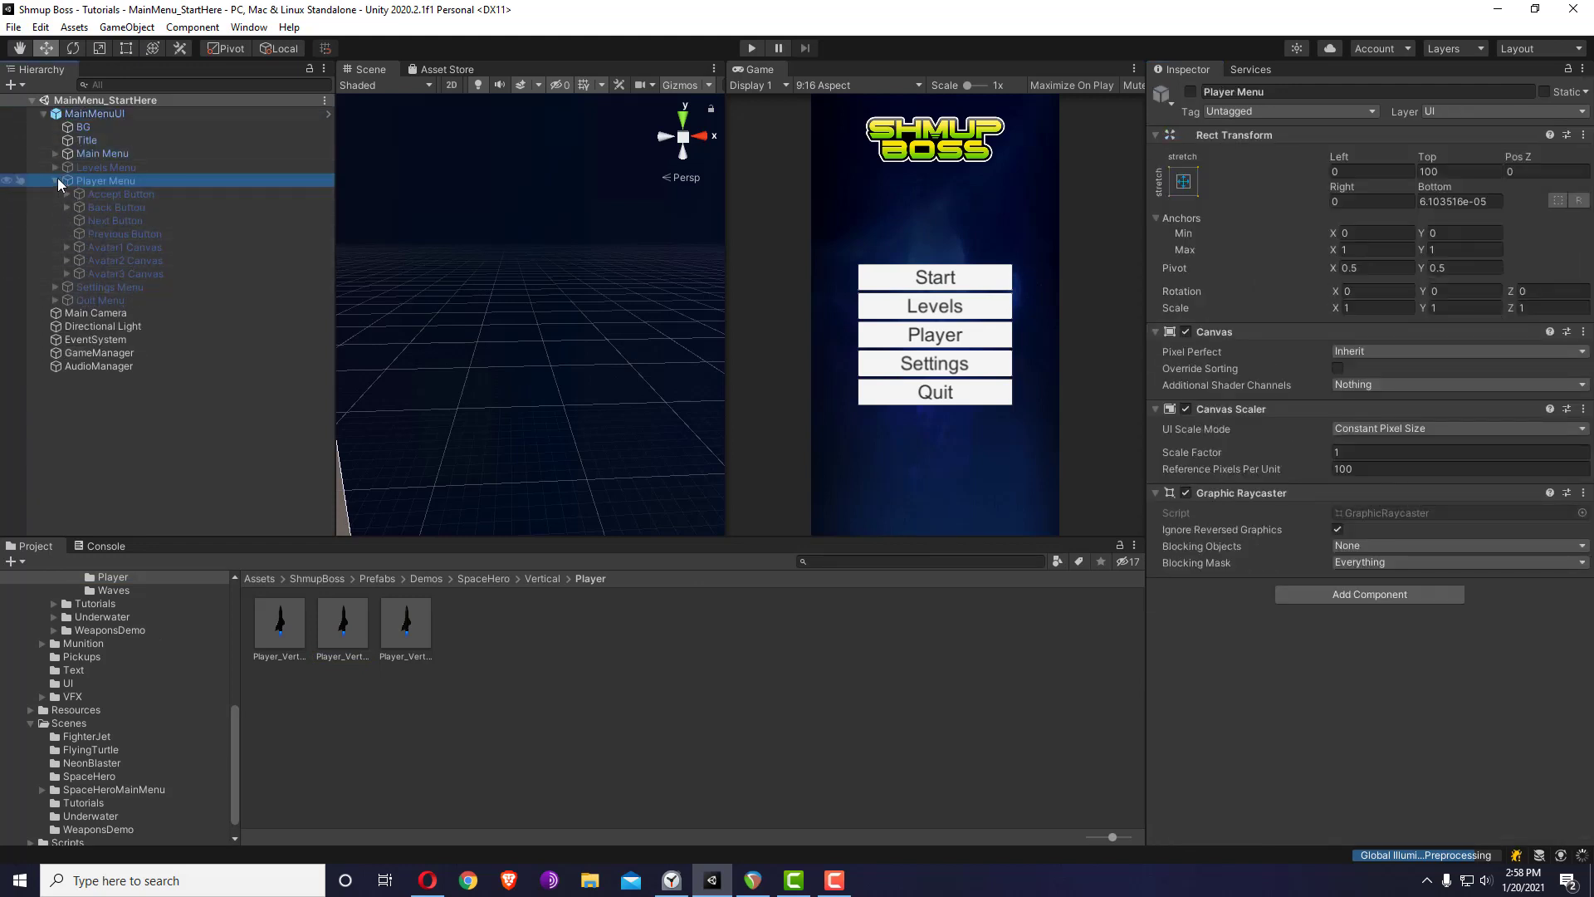
{"action": "left_click", "coordinate": [56, 180]}
{"action": "left_click", "coordinate": [43, 113]}
- Open the Level_VerticalMain scene from the SpaceHeroMainMenu scenes folder
{"action": "scroll", "coordinate": [157, 664], "scroll_direction": "up", "scroll_amount": 5}
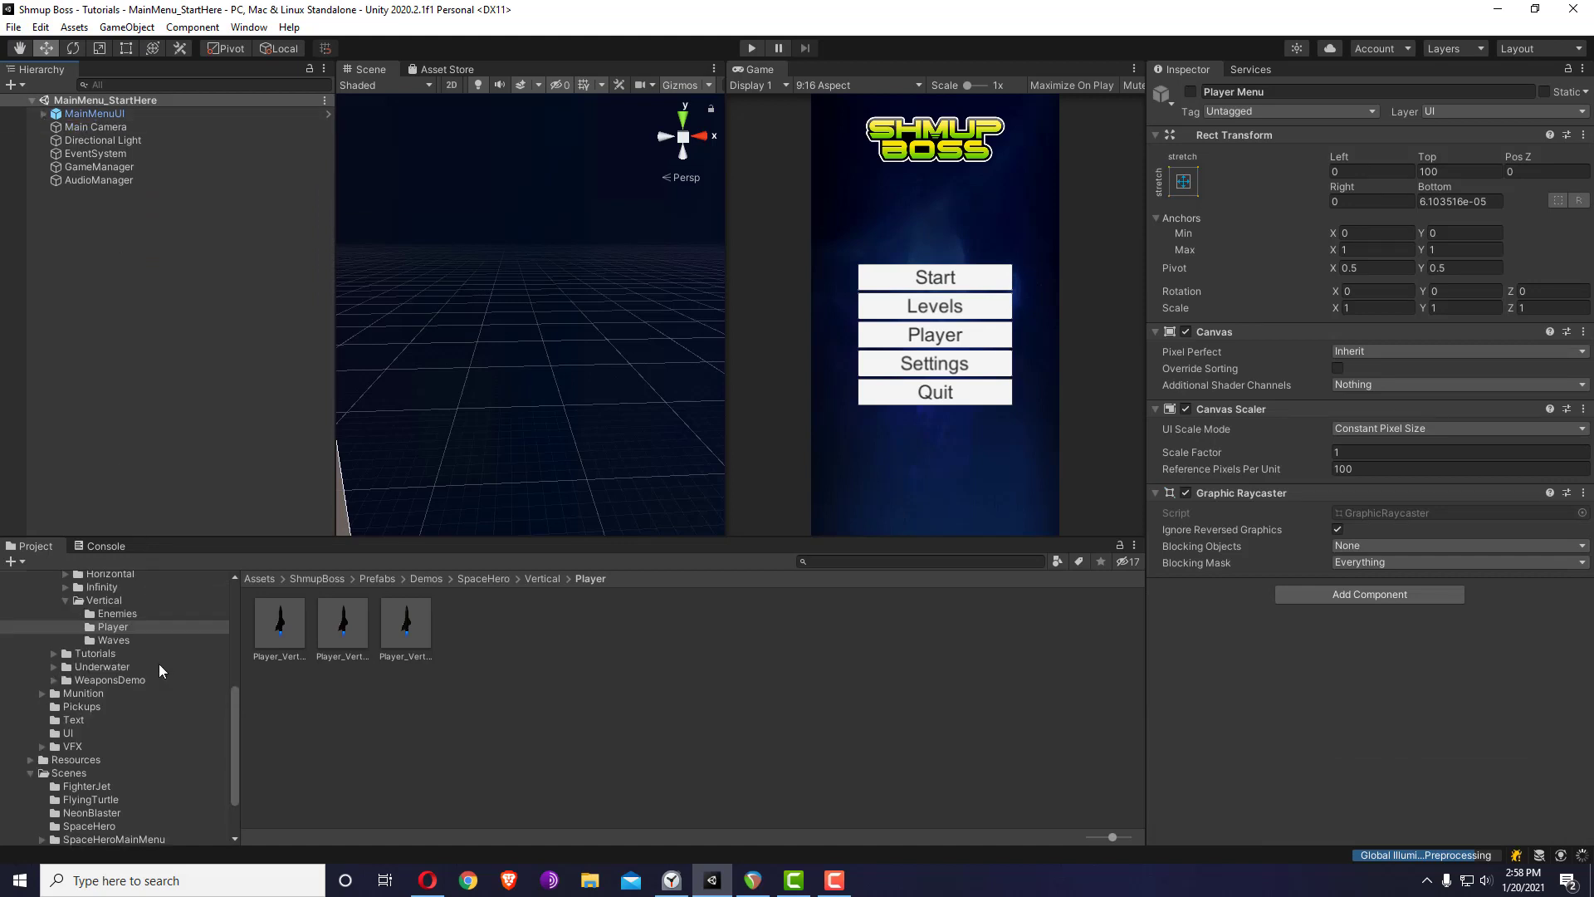
{"action": "scroll", "coordinate": [126, 719], "scroll_direction": "down", "scroll_amount": 6}
{"action": "left_click", "coordinate": [121, 768]}
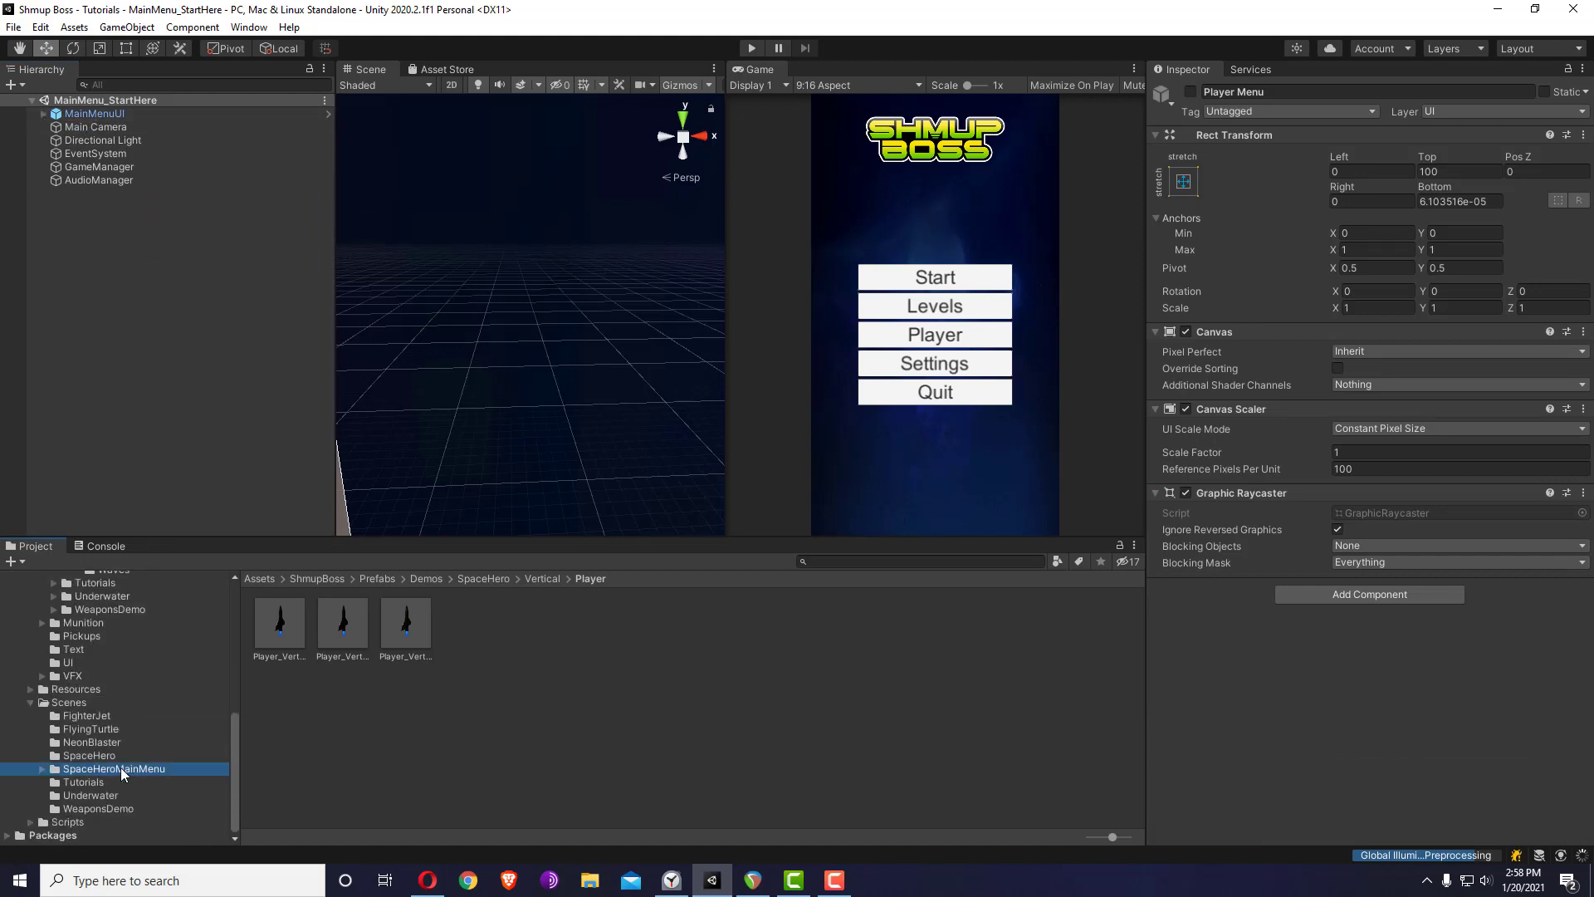
{"action": "left_click", "coordinate": [658, 625]}
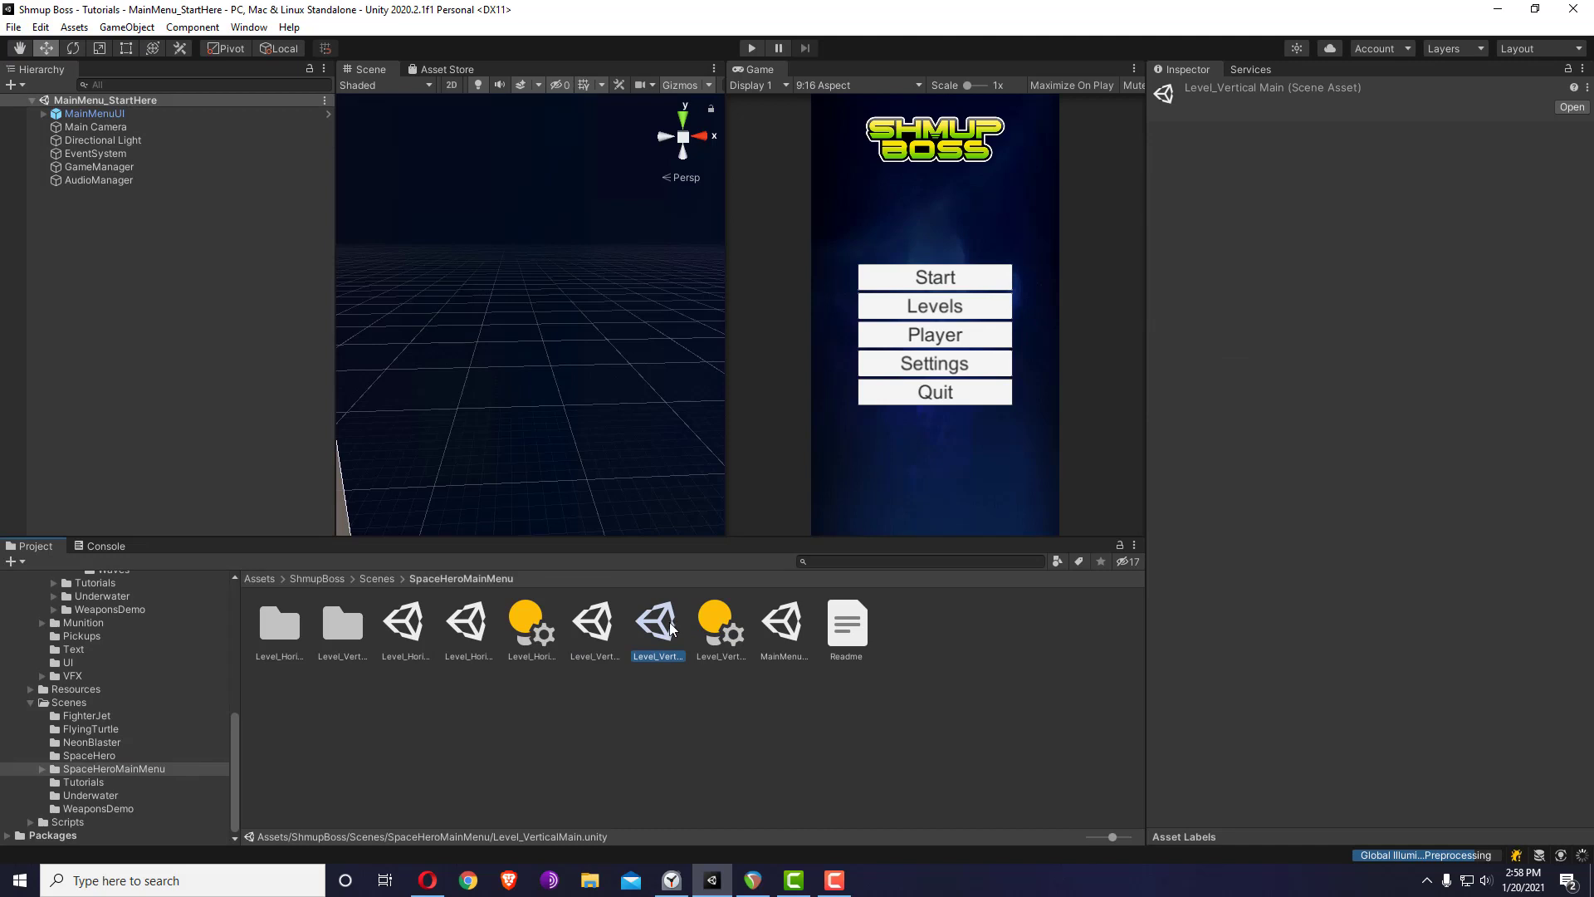
{"action": "double_click", "coordinate": [666, 619]}
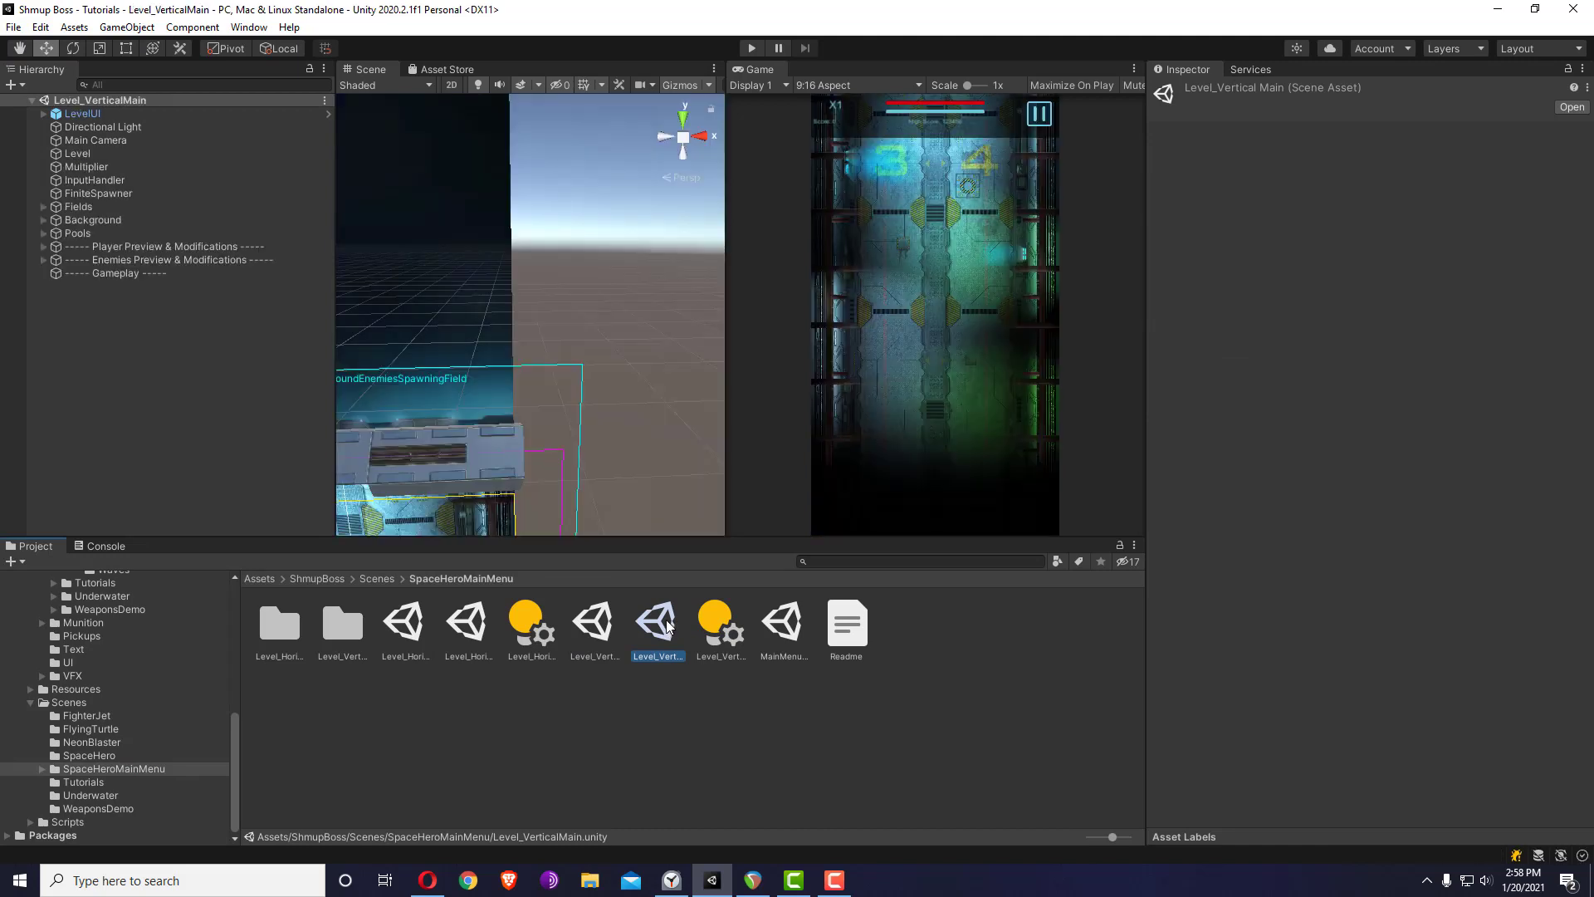
- Examine the Multiplier's difficulty level source and the Level object's player source settings
{"action": "left_click", "coordinate": [107, 169]}
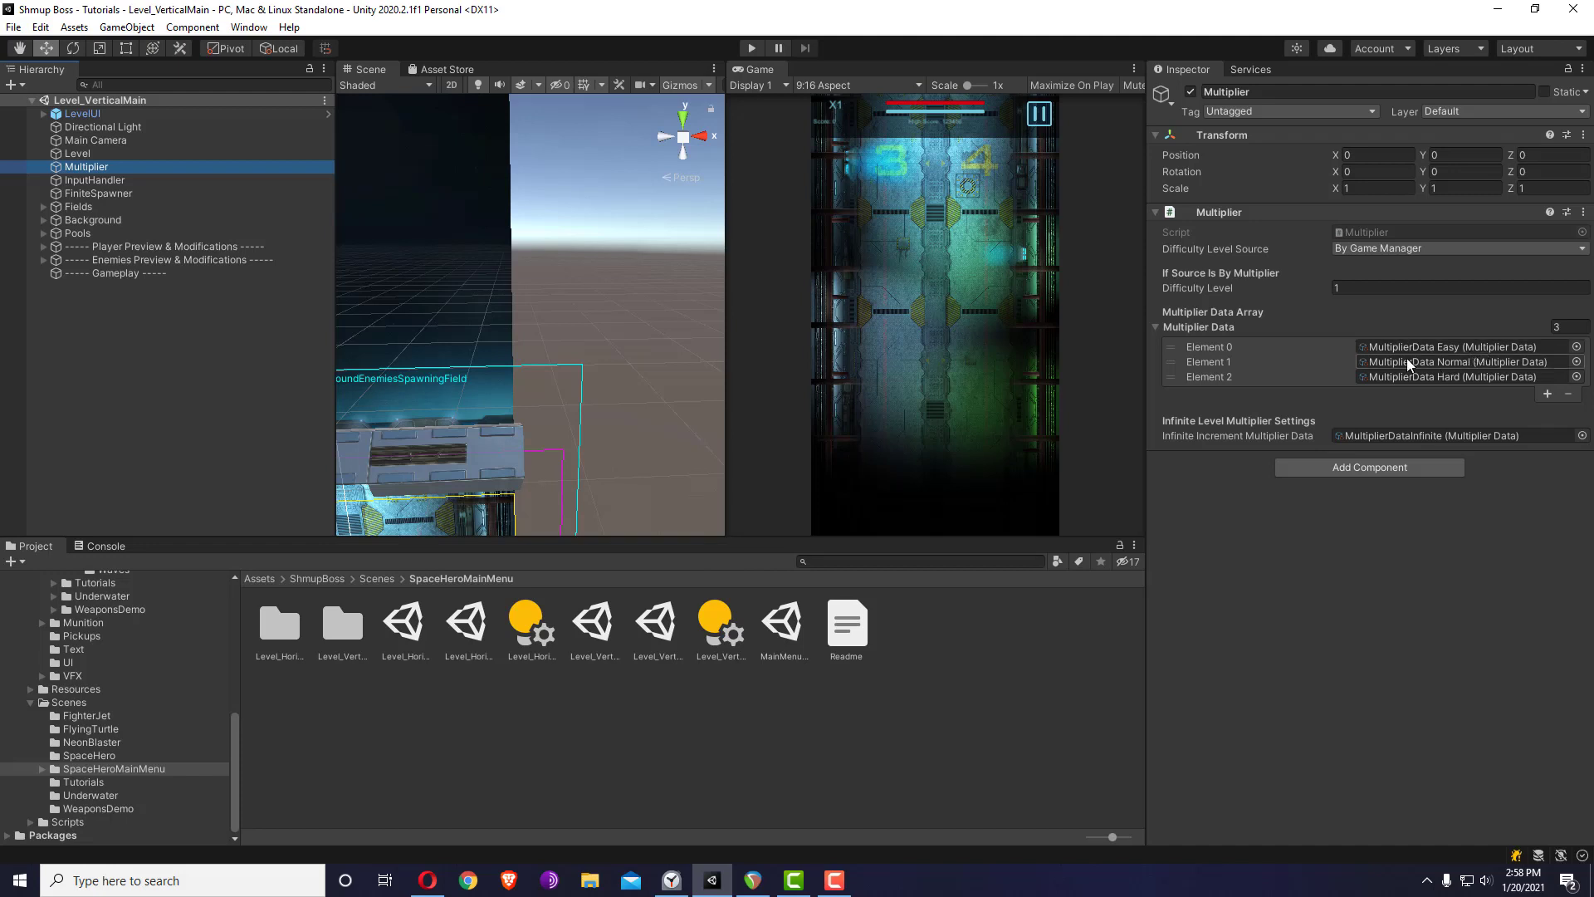
{"action": "left_click", "coordinate": [110, 181]}
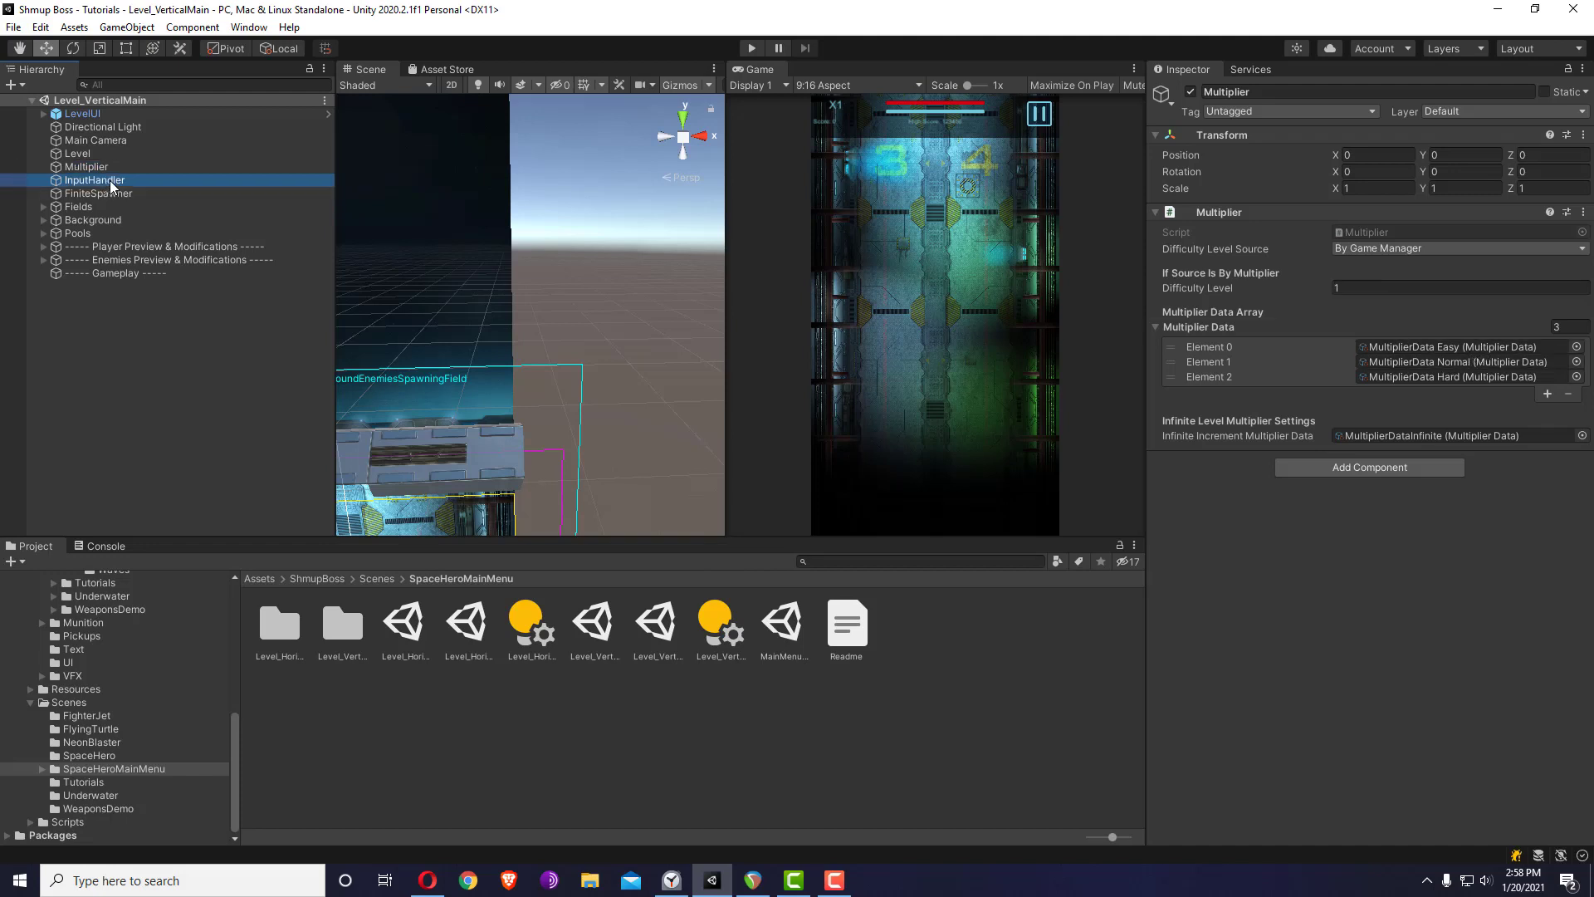
{"action": "left_click", "coordinate": [96, 155]}
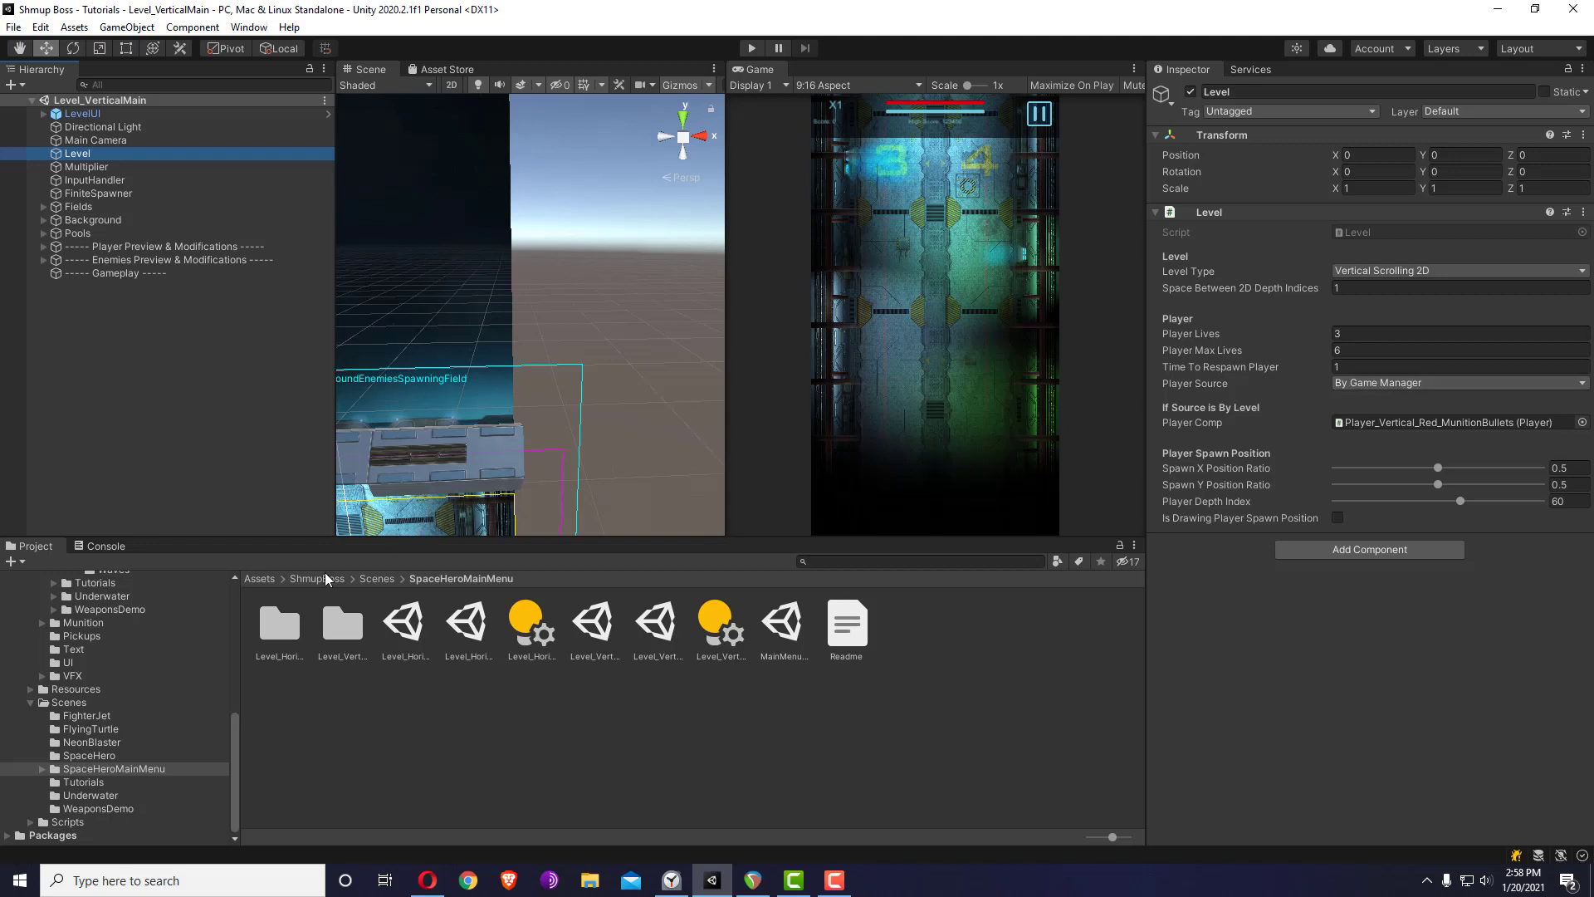
- Open the FighterJet scene from its scenes folder and select its InputHandler for inspection
{"action": "left_click", "coordinate": [98, 717]}
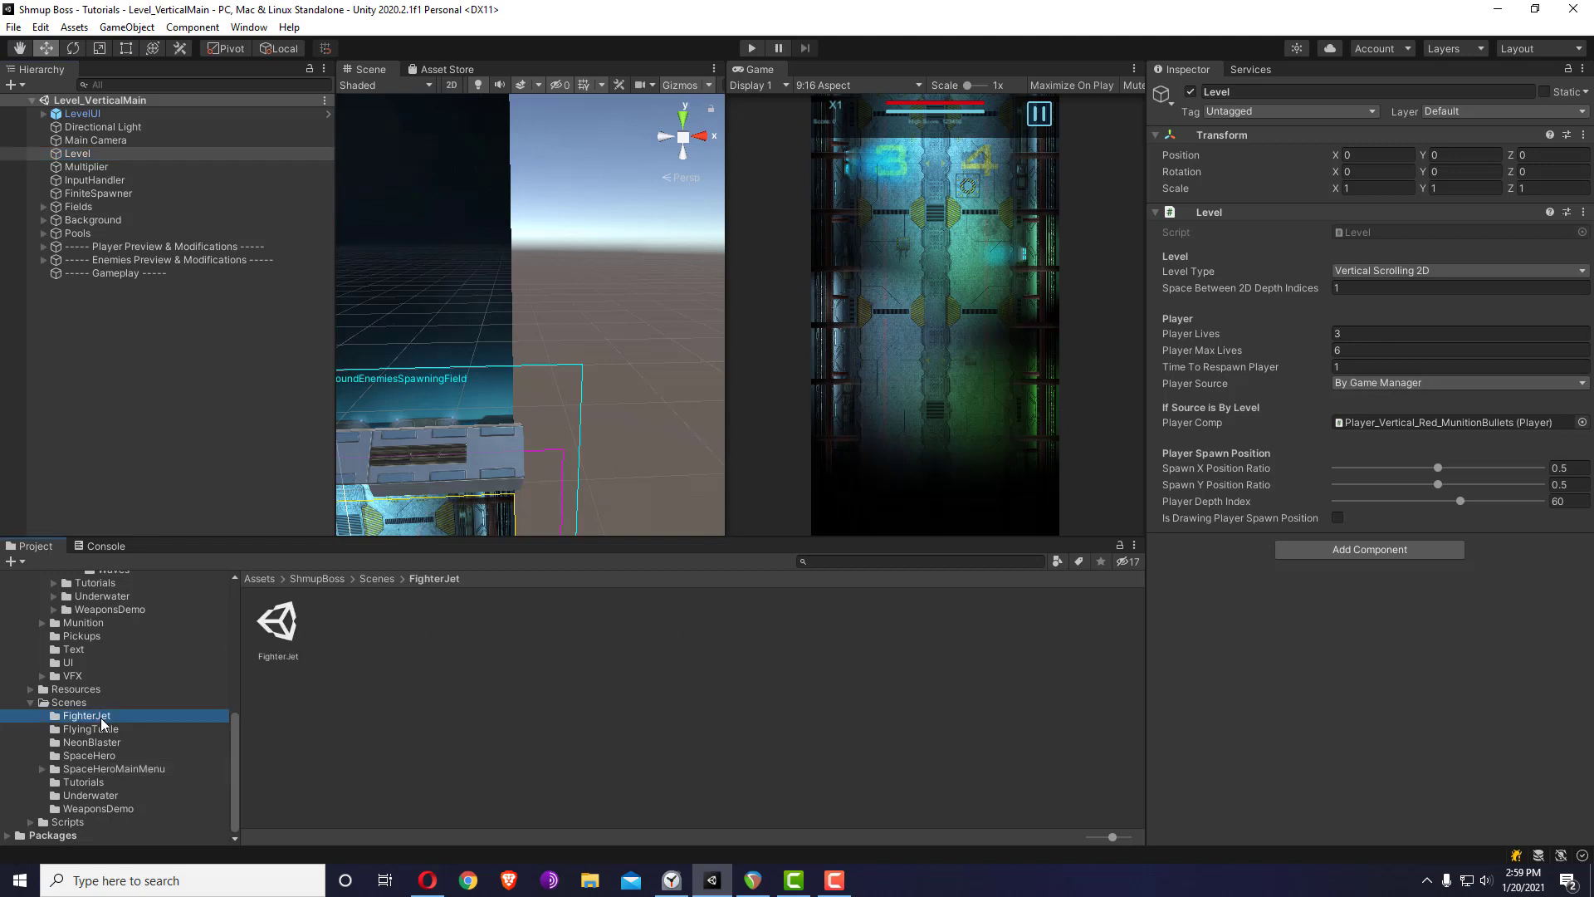
{"action": "double_click", "coordinate": [292, 625]}
{"action": "left_click", "coordinate": [121, 179]}
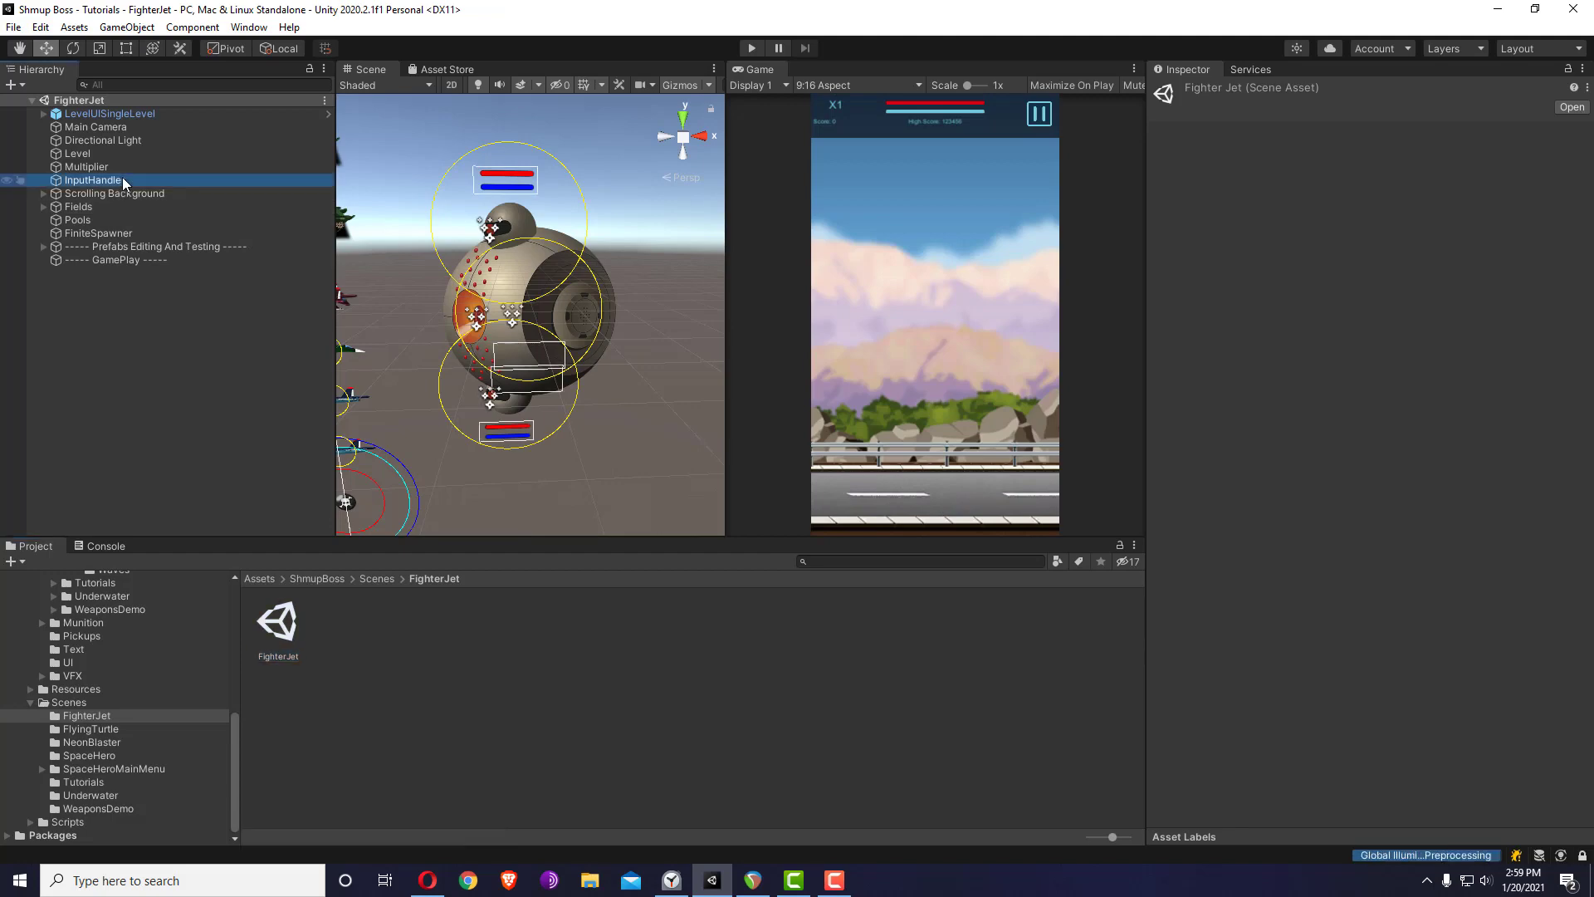